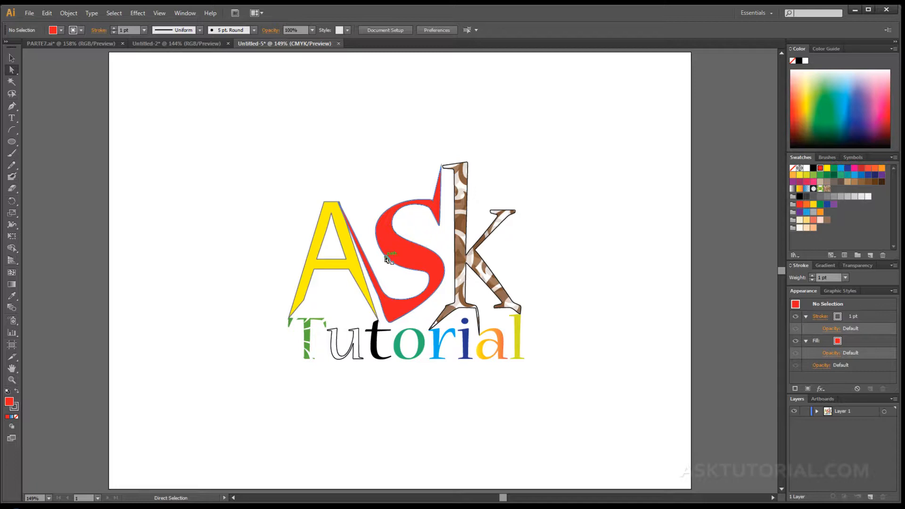
# Select the letter A with Direct Selection and fill it with CMYK Red, followed by bright blue.
pyautogui.click(309, 257)
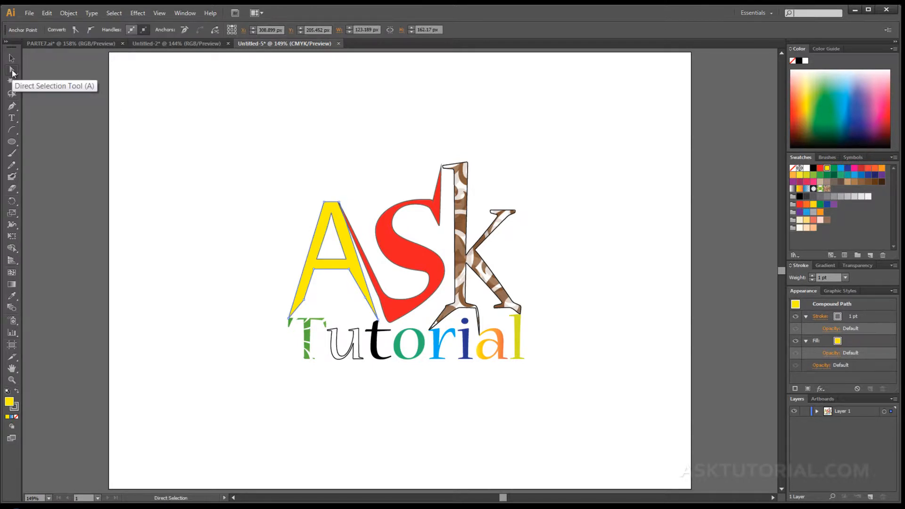
pyautogui.click(315, 244)
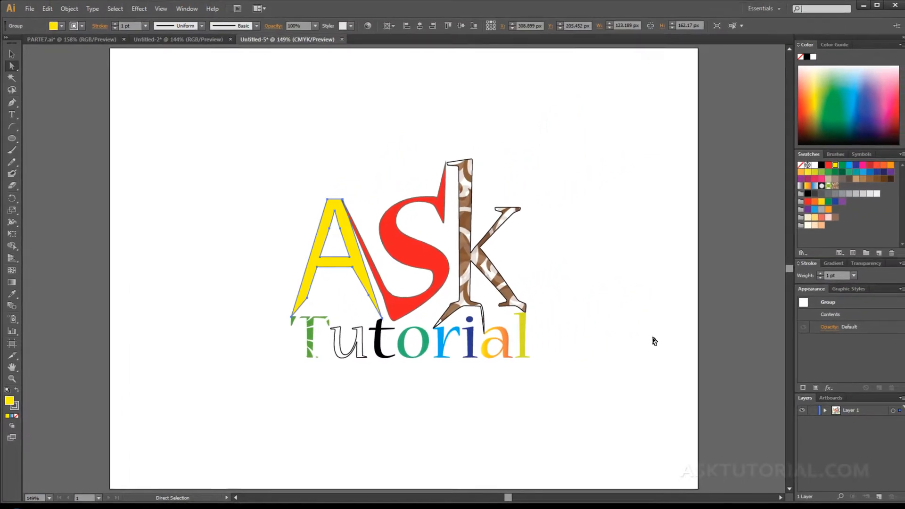
pyautogui.click(820, 168)
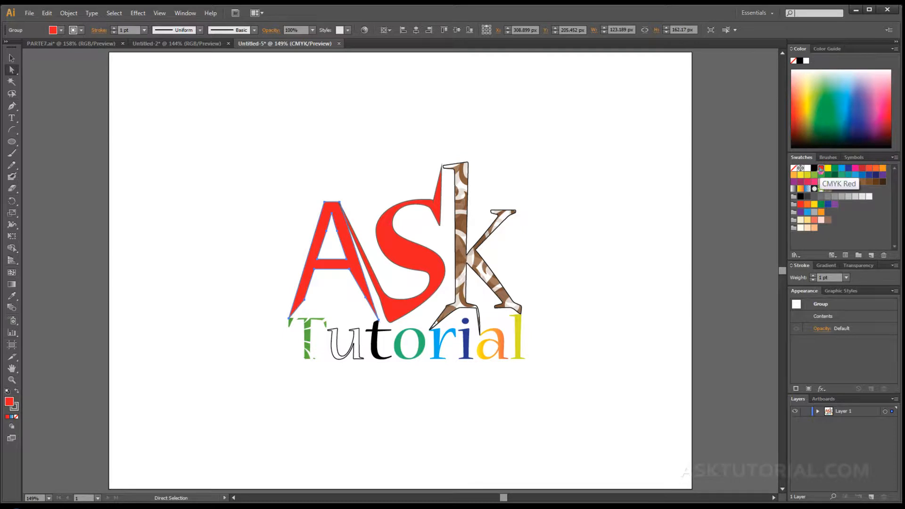
pyautogui.click(842, 168)
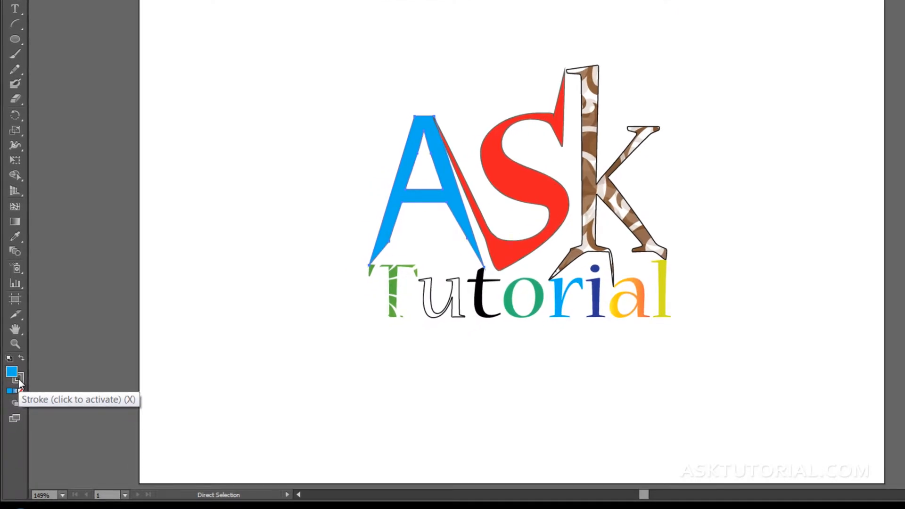
# Apply a light orange stroke to the letter A and deselect it.
pyautogui.click(18, 379)
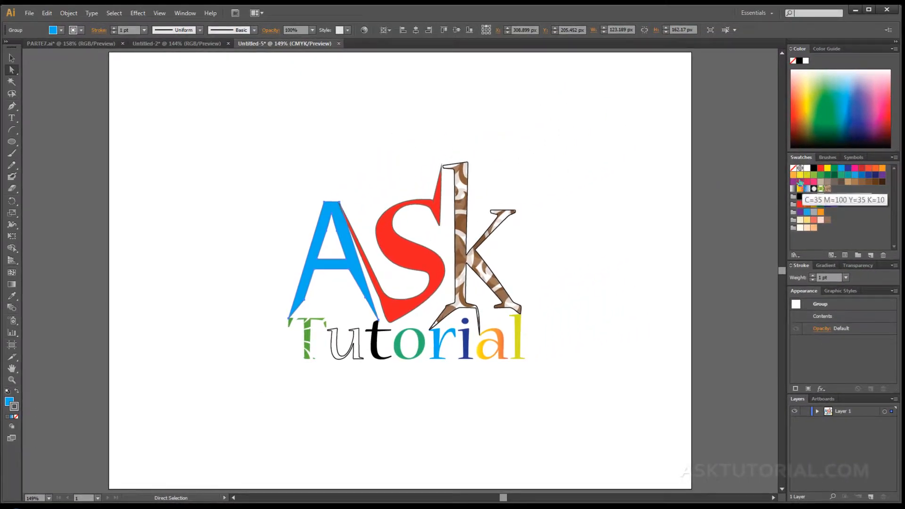
pyautogui.click(800, 175)
pyautogui.click(794, 176)
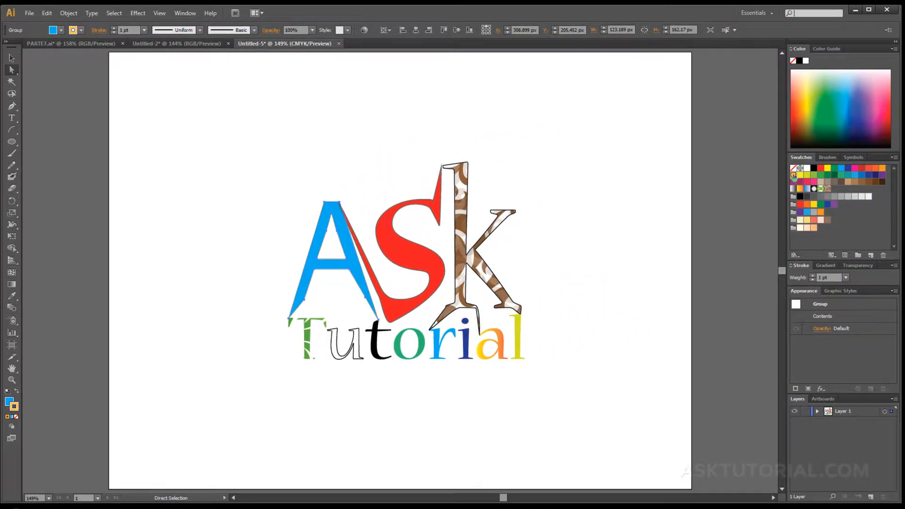
pyautogui.click(278, 264)
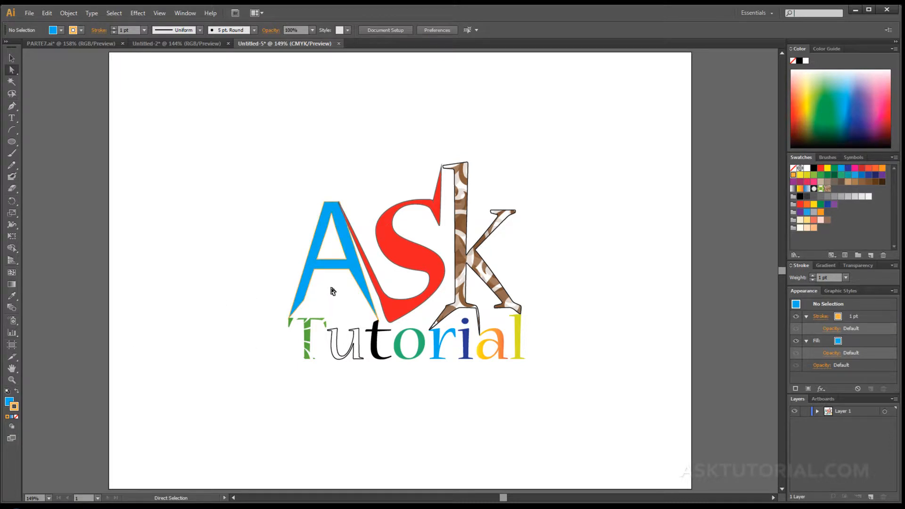
# Remove the stroke from the letter A by setting it to None, and deselect it.
pyautogui.click(313, 262)
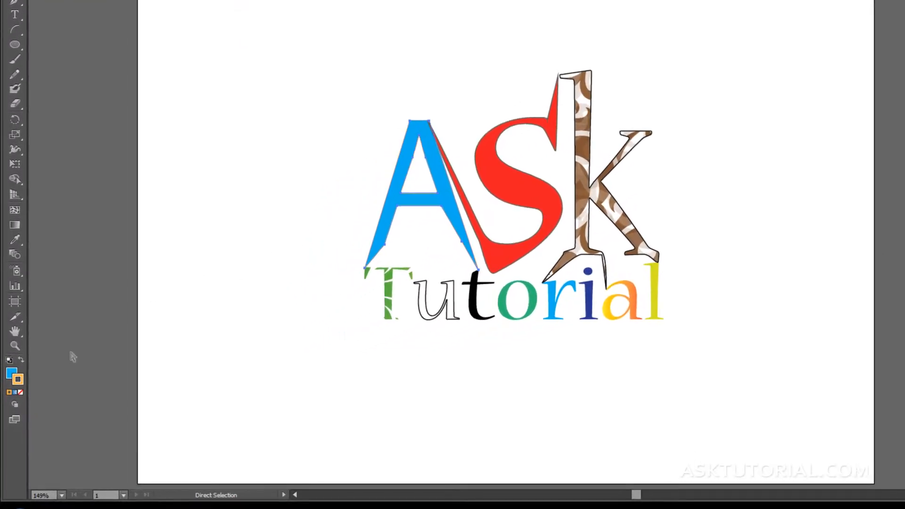
pyautogui.click(21, 390)
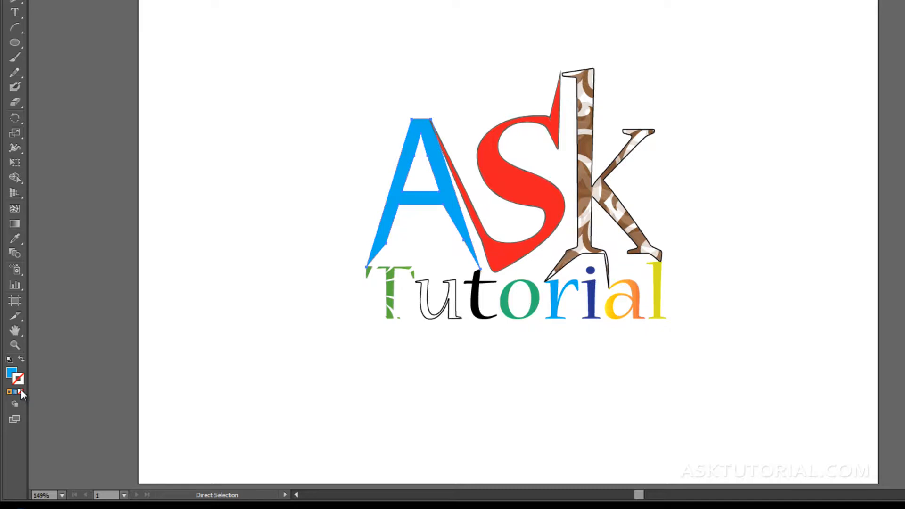
pyautogui.click(298, 236)
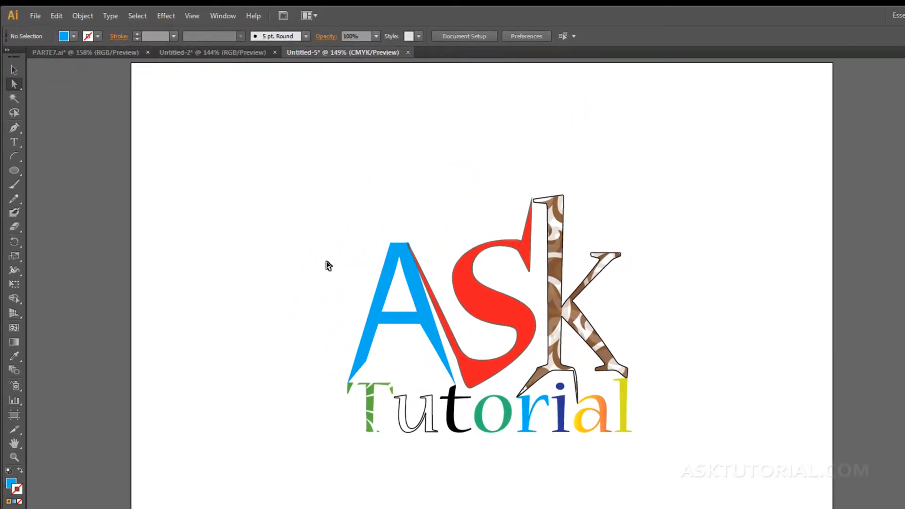
# Try green, yellow, teal, magenta and None as the letter A's fill, and settle on light green.
pyautogui.click(388, 274)
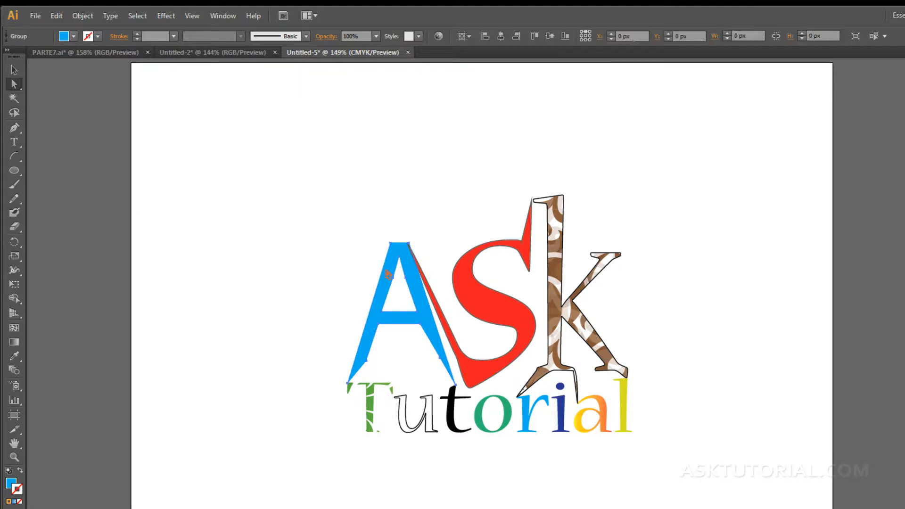
pyautogui.click(74, 36)
pyautogui.click(41, 65)
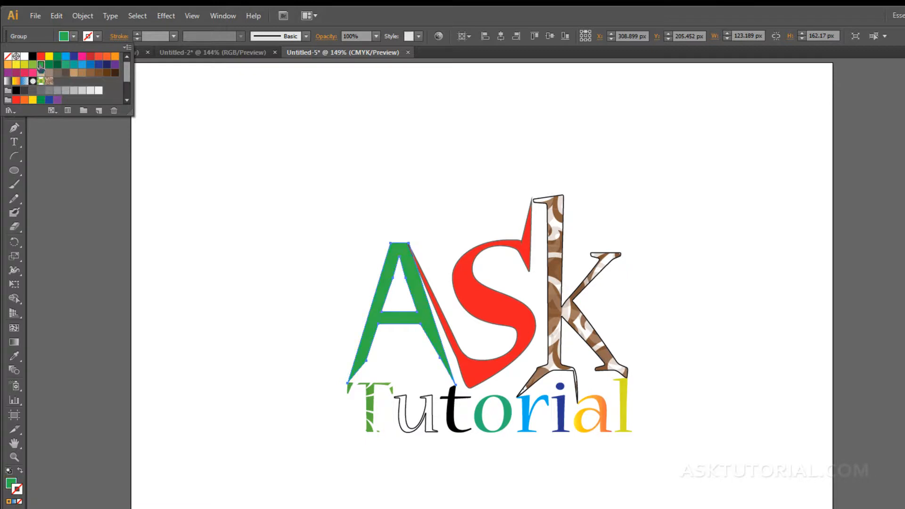
pyautogui.click(32, 65)
pyautogui.click(24, 64)
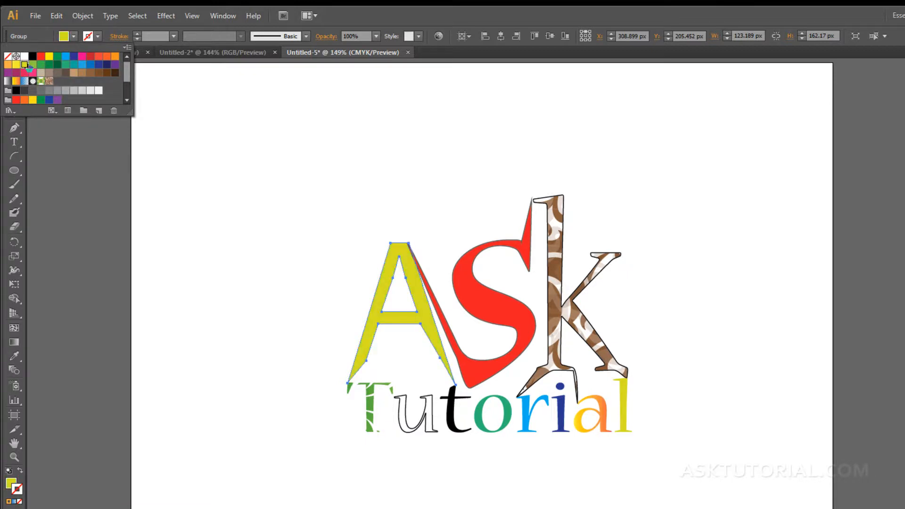
pyautogui.click(57, 65)
pyautogui.click(66, 56)
pyautogui.click(65, 64)
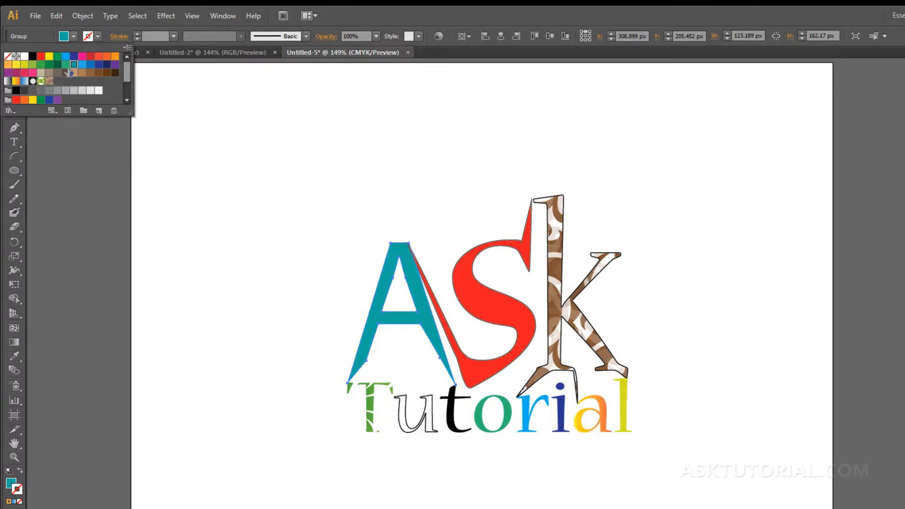
pyautogui.click(33, 64)
pyautogui.click(16, 73)
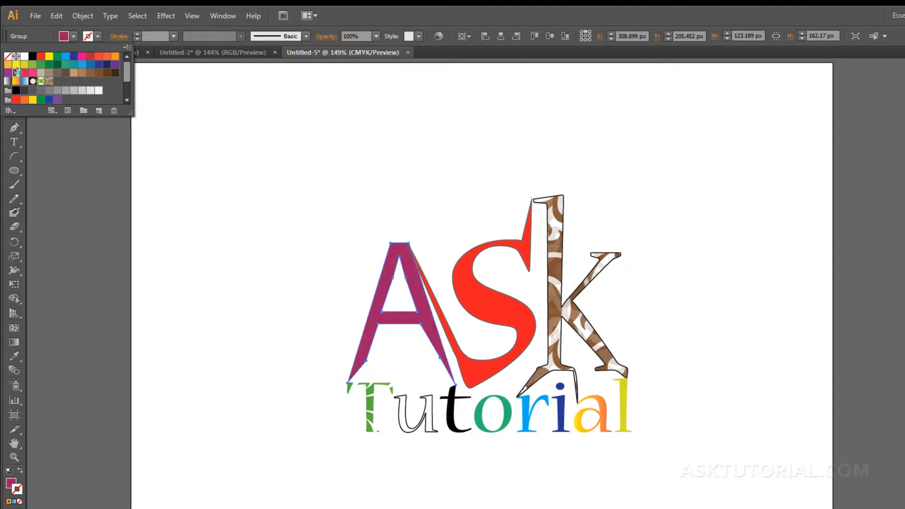
pyautogui.click(7, 56)
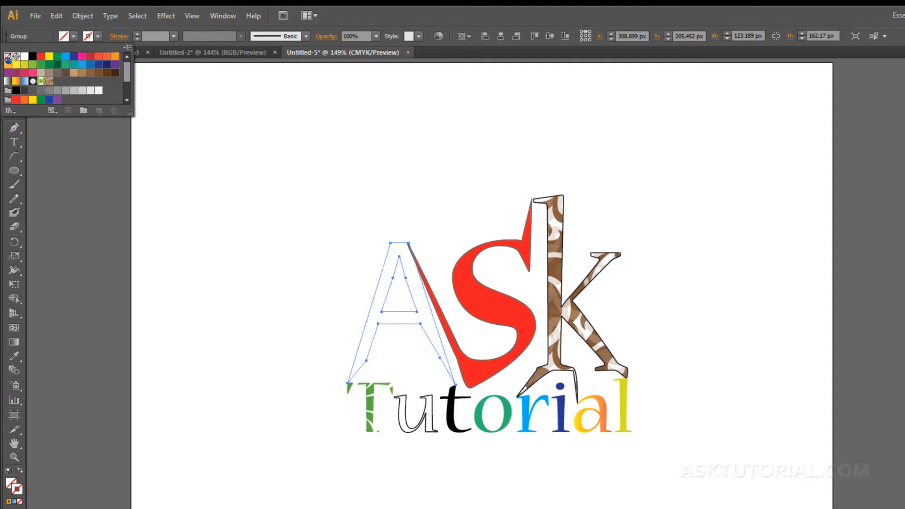
pyautogui.click(32, 64)
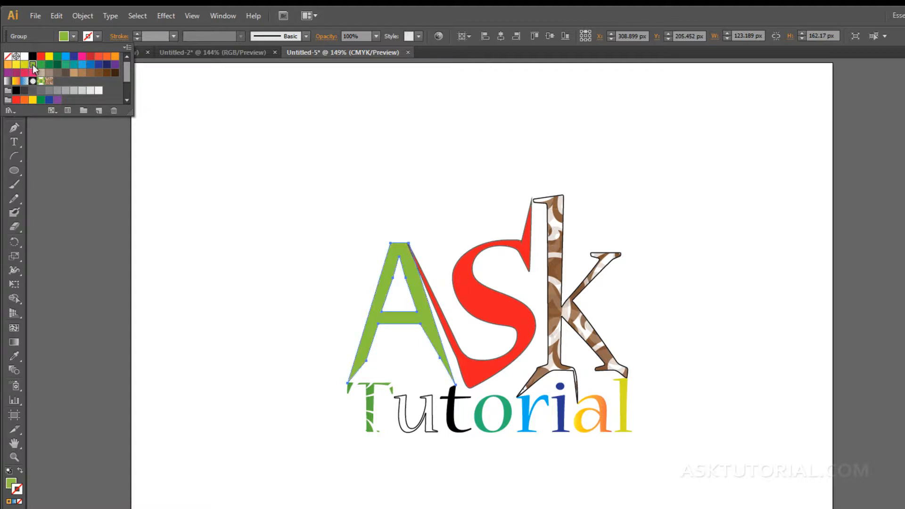
# Give the letter A a red stroke and deselect it.
pyautogui.click(98, 37)
pyautogui.click(98, 37)
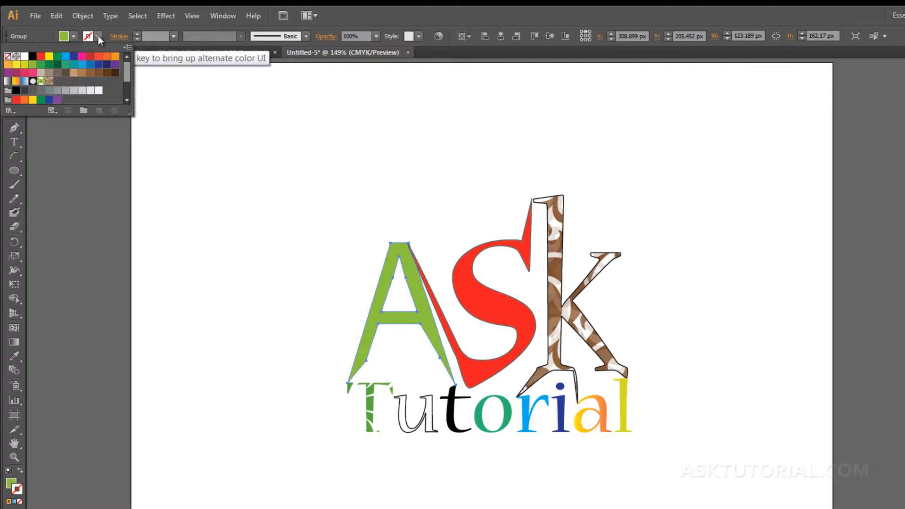
pyautogui.click(41, 56)
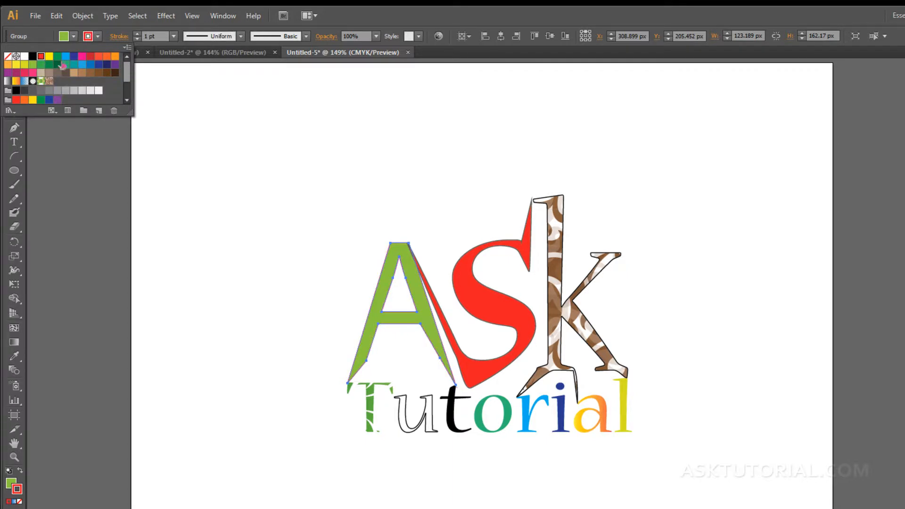
pyautogui.click(343, 272)
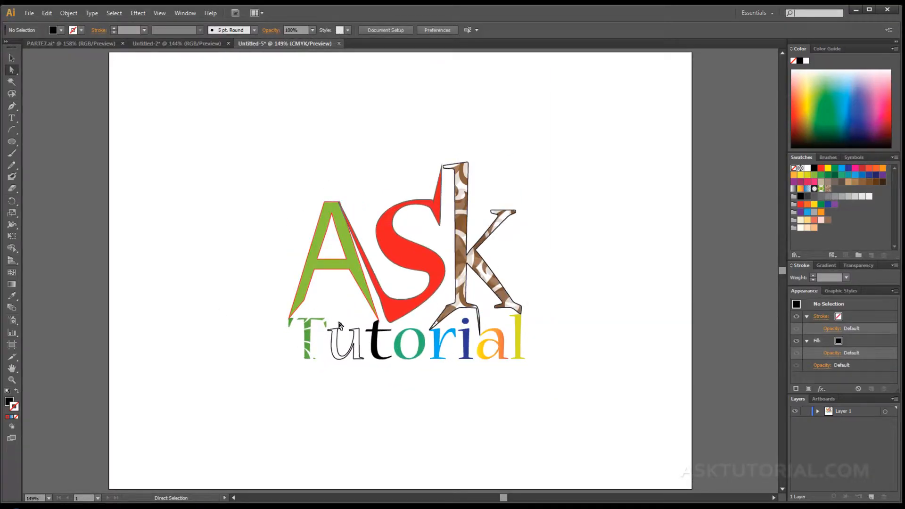
# Add the word "tutorial" at 72 pt as point text below the logo.
pyautogui.click(12, 118)
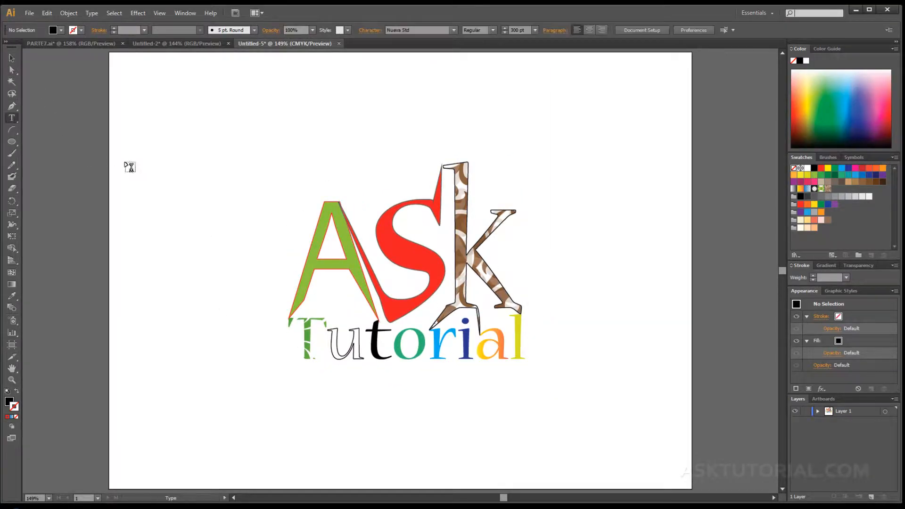
pyautogui.click(534, 30)
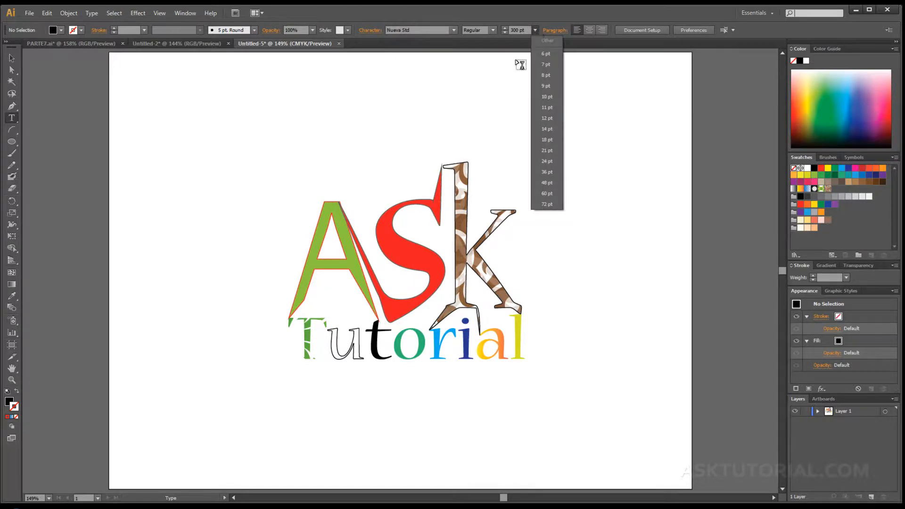
pyautogui.click(545, 206)
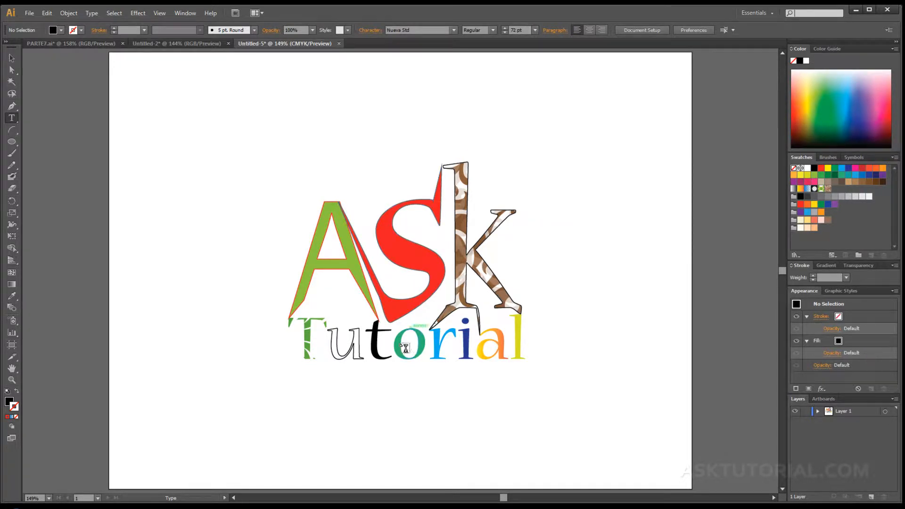
pyautogui.click(279, 421)
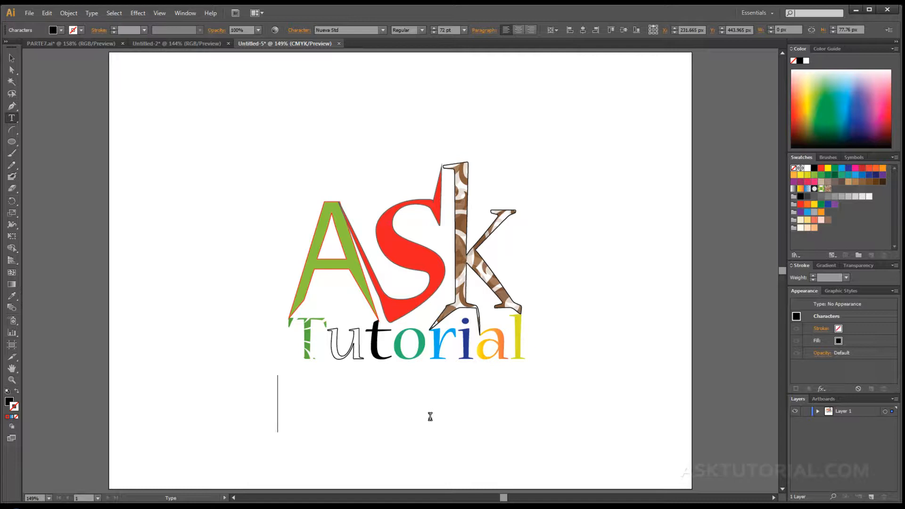
pyautogui.write('tutorial')
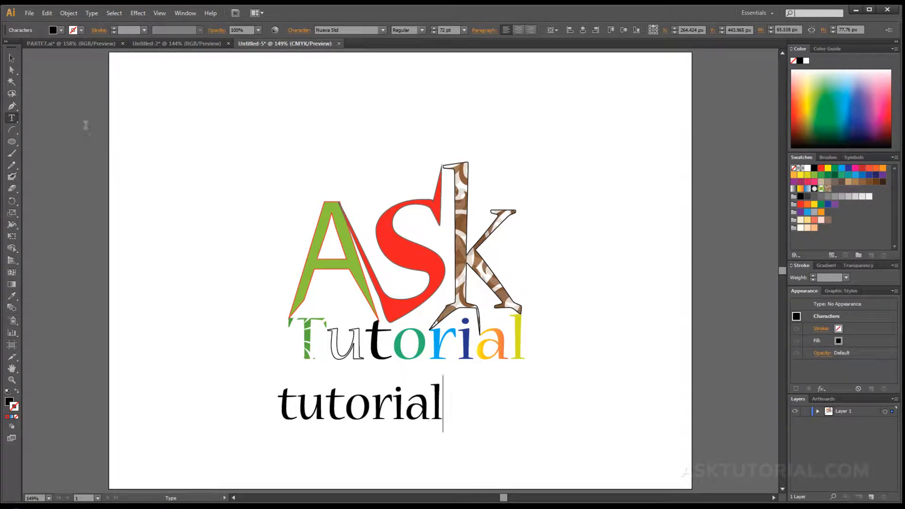
# Enlarge the "tutorial" text proportionally to about 121 pt and place it just below the logo.
pyautogui.click(12, 58)
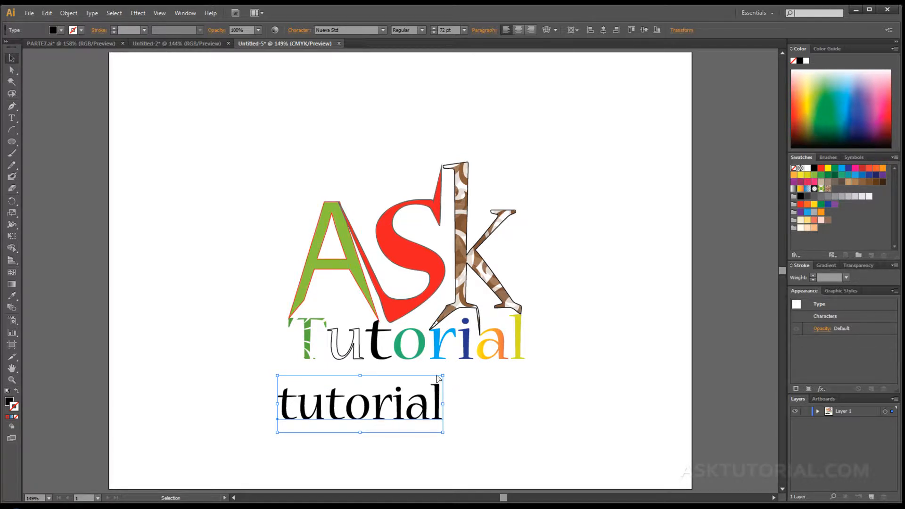
pyautogui.moveTo(442, 376); pyautogui.dragTo(596, 337)
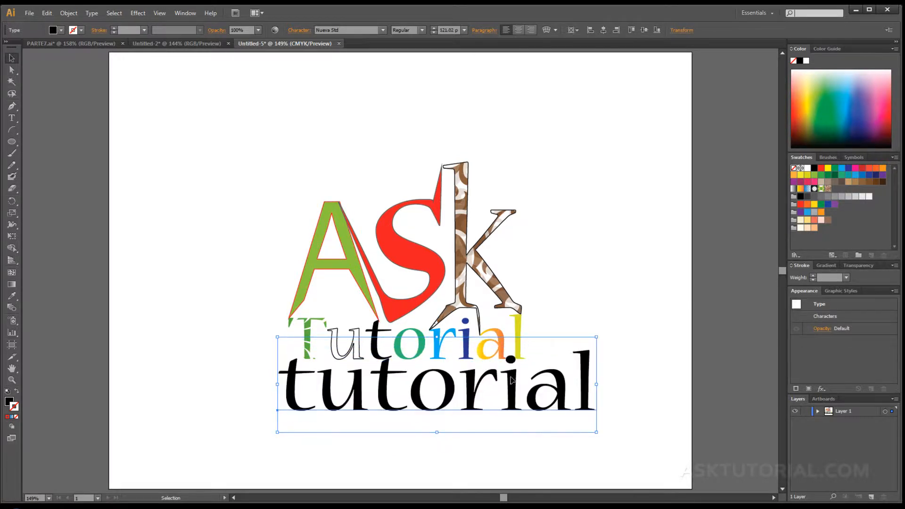
pyautogui.moveTo(514, 390); pyautogui.dragTo(503, 418)
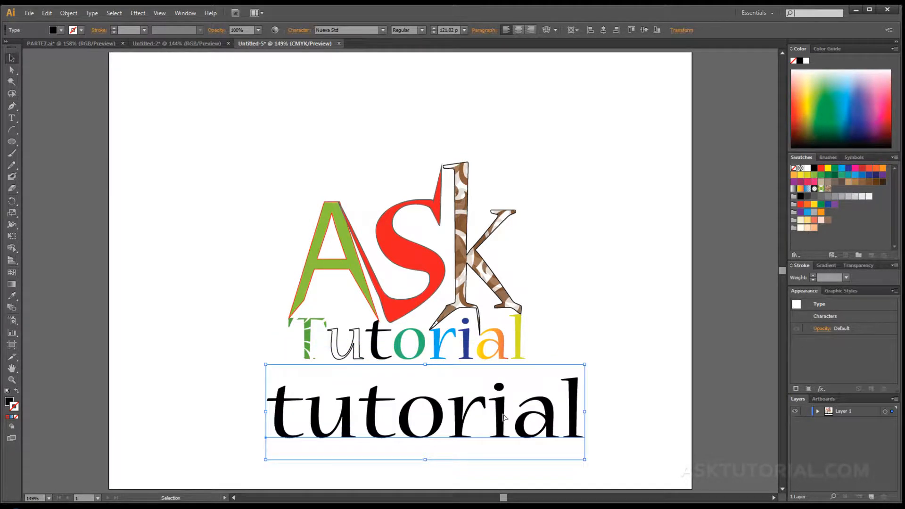
# Convert the "tutorial" text to outlines and deselect it.
pyautogui.click(91, 13)
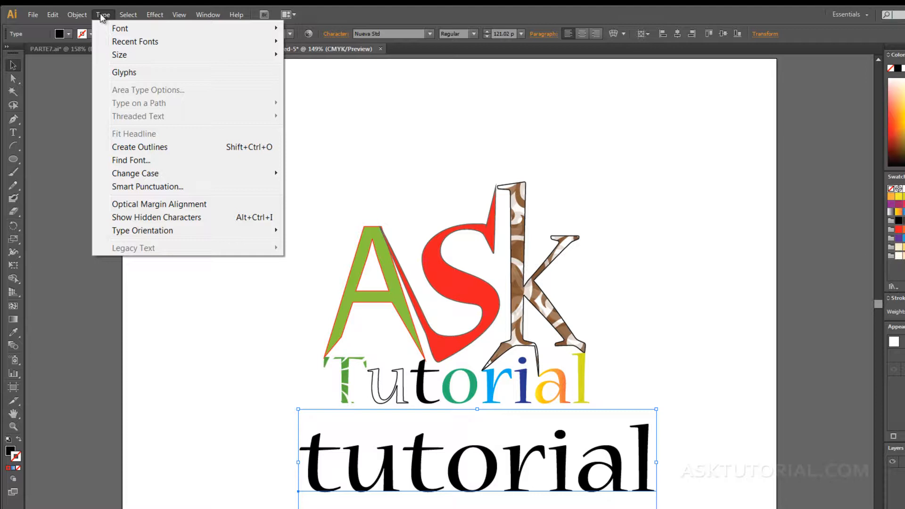
pyautogui.click(151, 147)
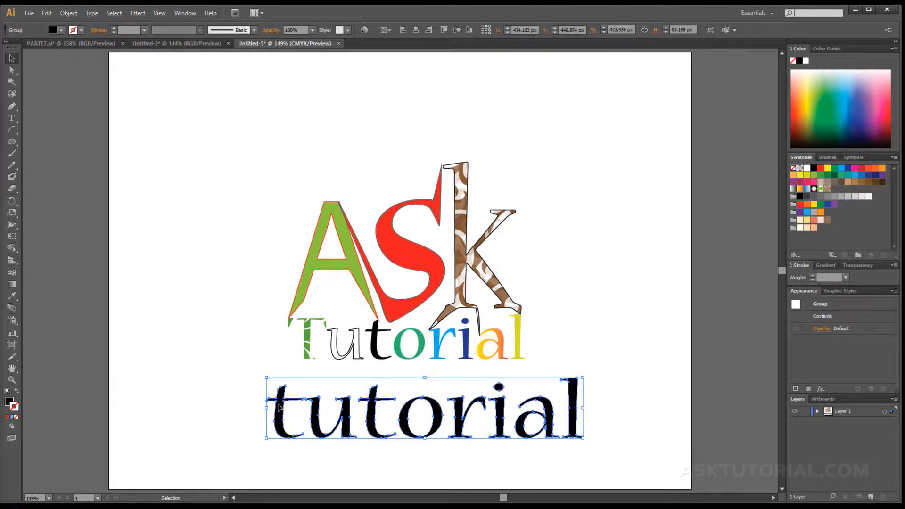
pyautogui.click(219, 397)
# Isolate the outlined "tutorial" group, select its first t on its own, and exit isolation.
pyautogui.click(283, 408)
pyautogui.doubleClick(281, 409)
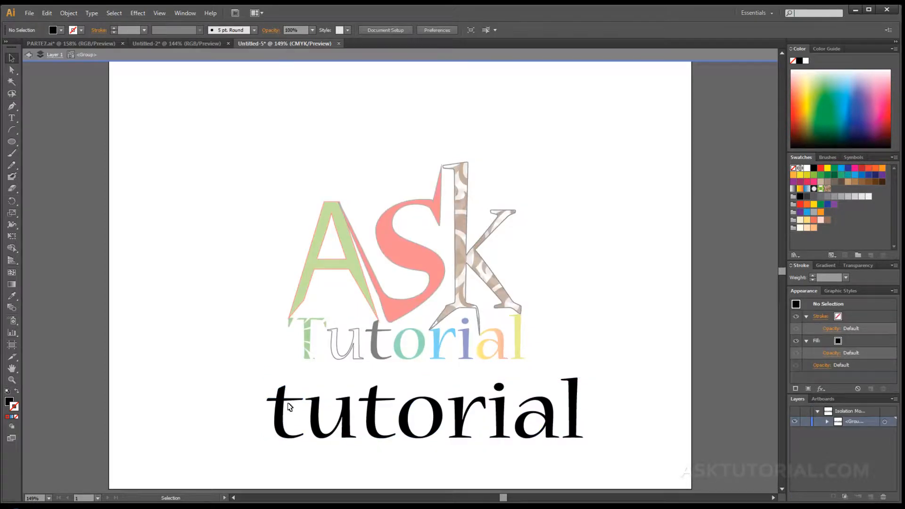
pyautogui.click(288, 405)
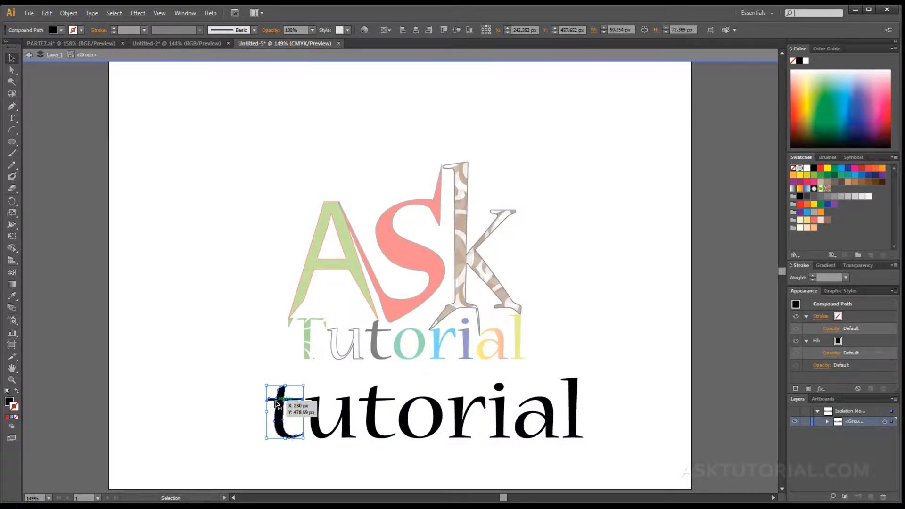
pyautogui.click(254, 406)
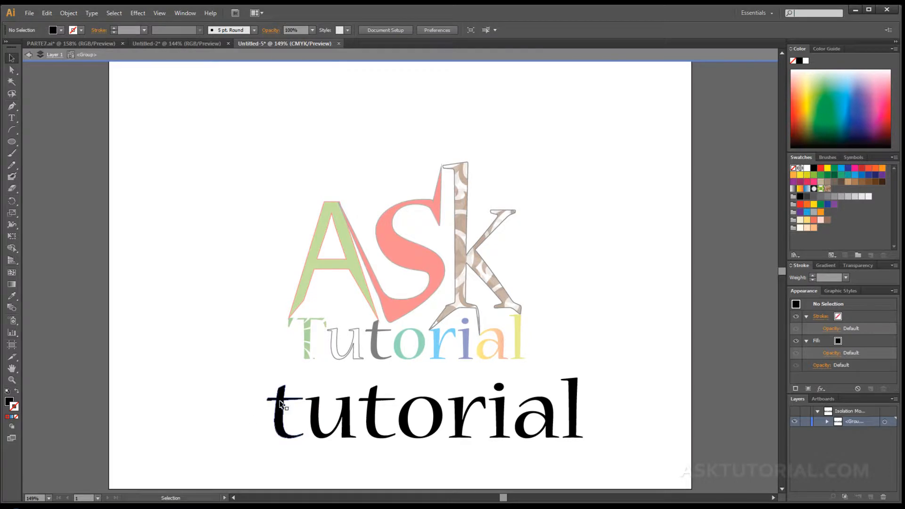
pyautogui.doubleClick(247, 357)
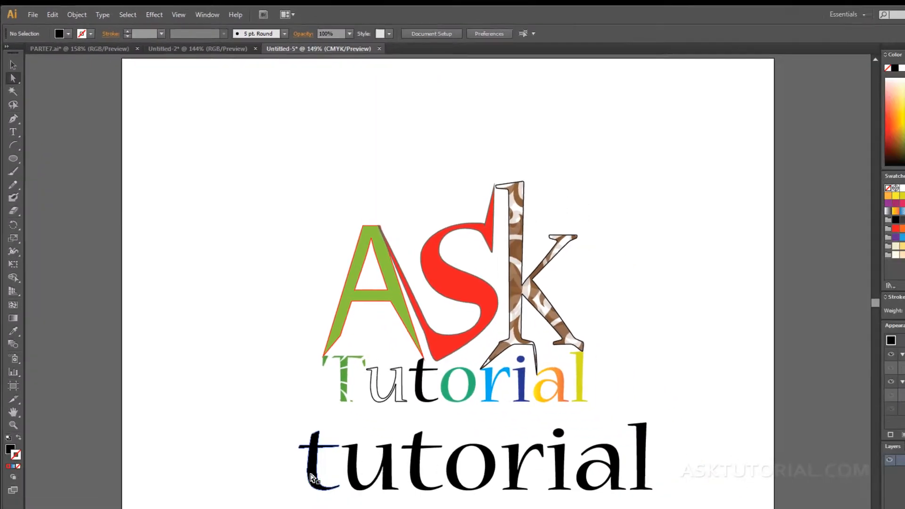
# Reshape the first t of the outlined "tutorial" by stretching its top upward and its crossbar's left end outward, and deselect it.
pyautogui.click(280, 418)
pyautogui.moveTo(287, 387); pyautogui.dragTo(253, 397)
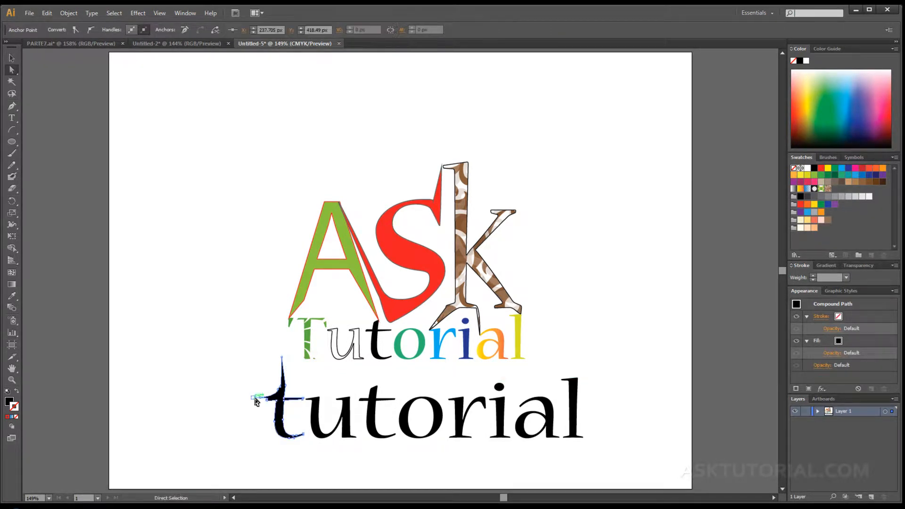
pyautogui.click(330, 386)
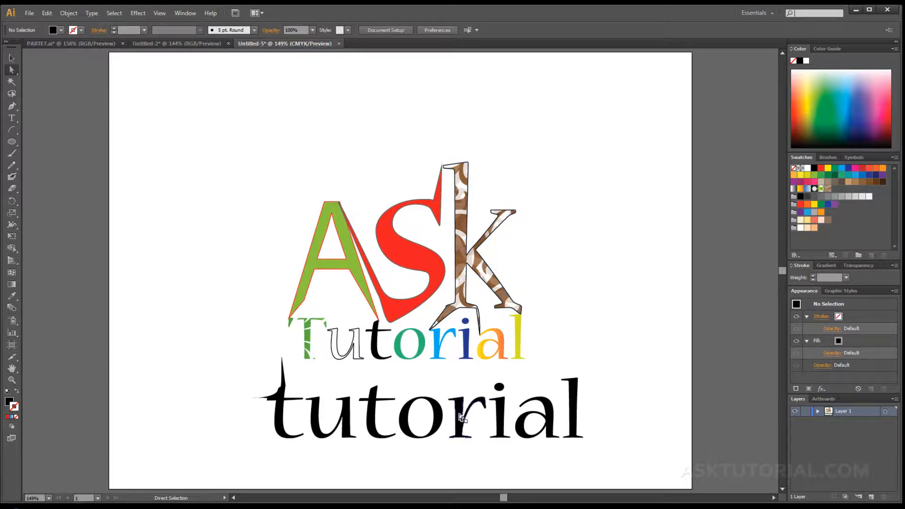
# Give the reshaped first t of "tutorial" a pink fill and a black stroke.
pyautogui.click(284, 402)
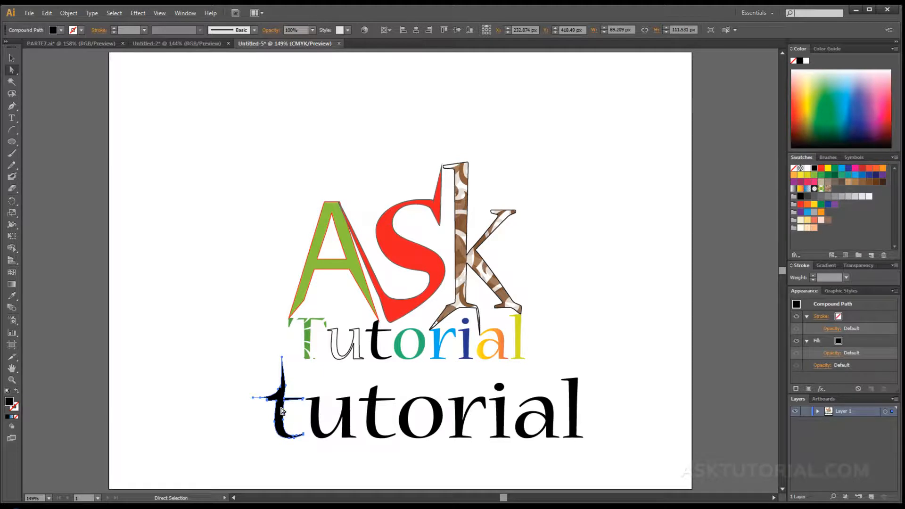
pyautogui.click(813, 182)
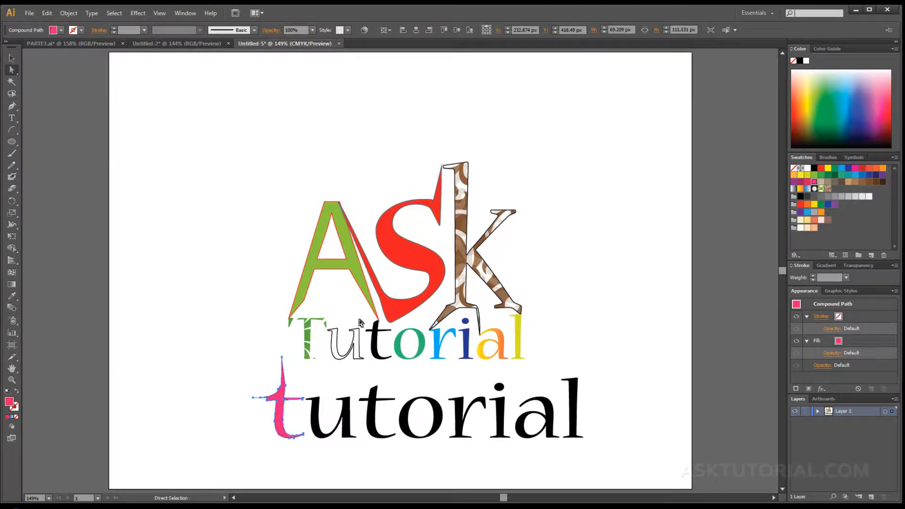
pyautogui.click(14, 408)
pyautogui.click(813, 168)
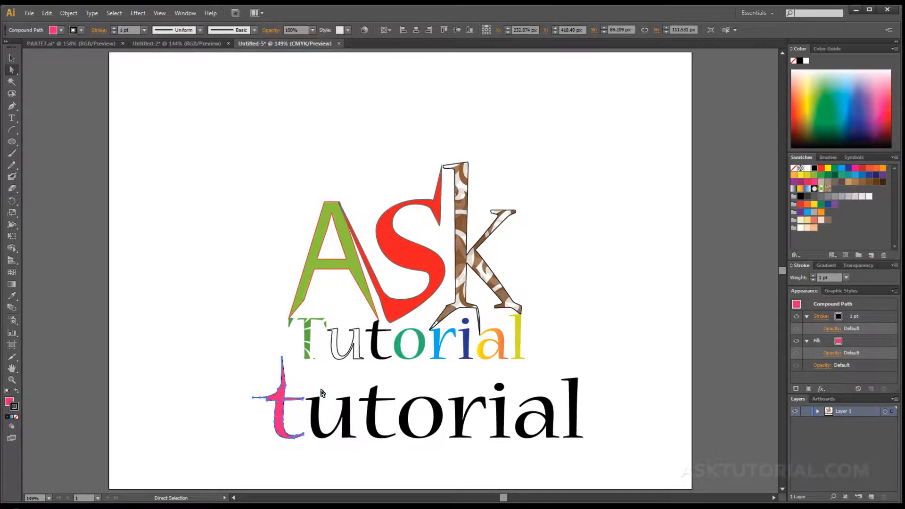
# Give the first u of the outlined "tutorial" a light blue fill and a magenta stroke, and clear the selection.
pyautogui.click(324, 415)
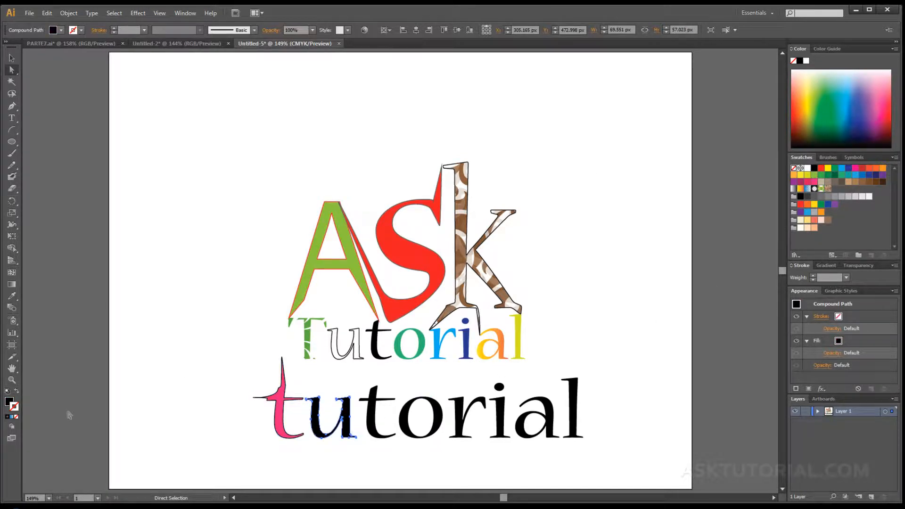
pyautogui.click(10, 401)
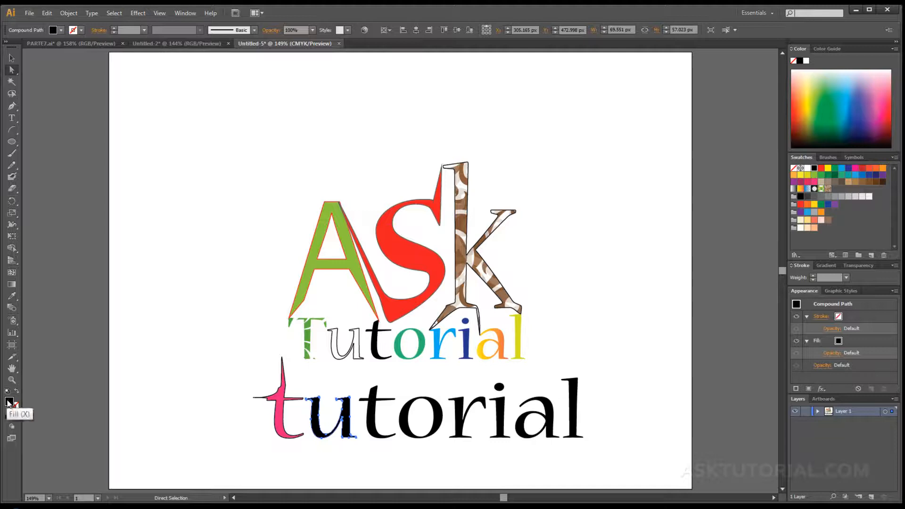
pyautogui.click(842, 168)
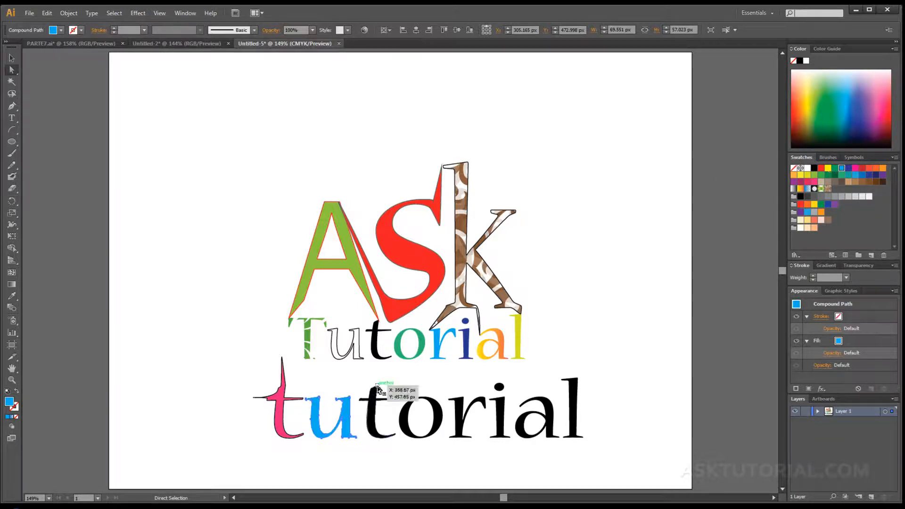
pyautogui.click(15, 408)
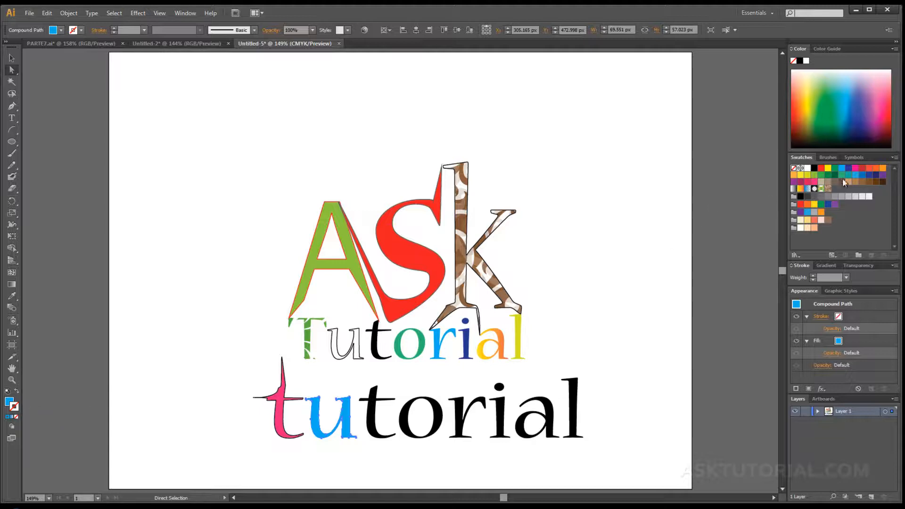
pyautogui.click(855, 169)
pyautogui.click(379, 417)
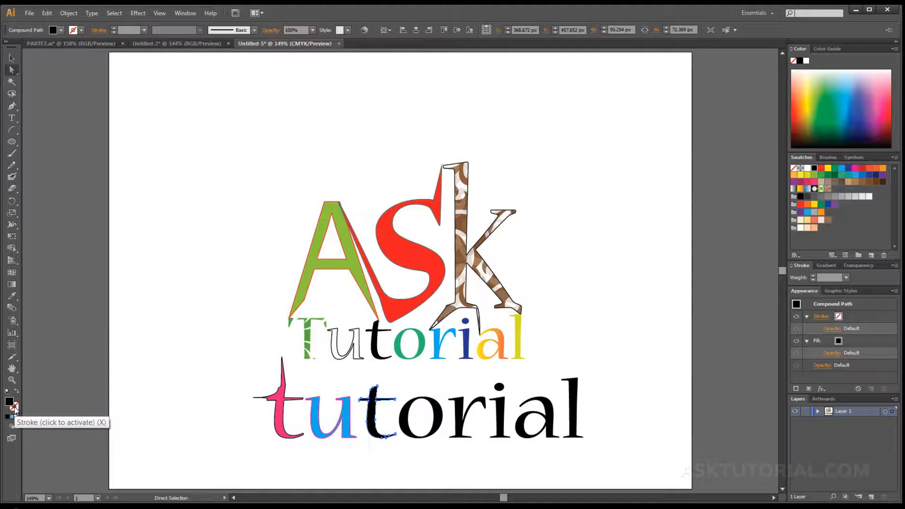
pyautogui.click(211, 334)
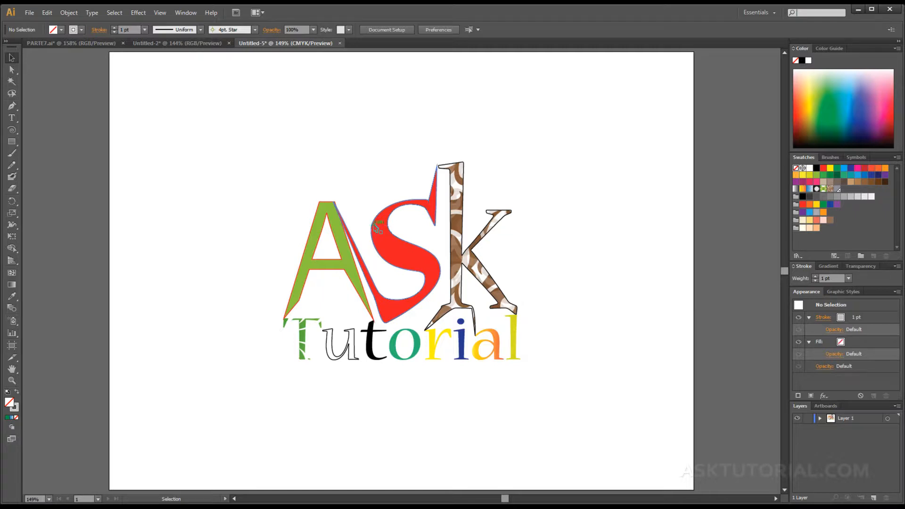
# Increase the stroke weight of the logo's green letter A to 5 pt.
pyautogui.click(318, 228)
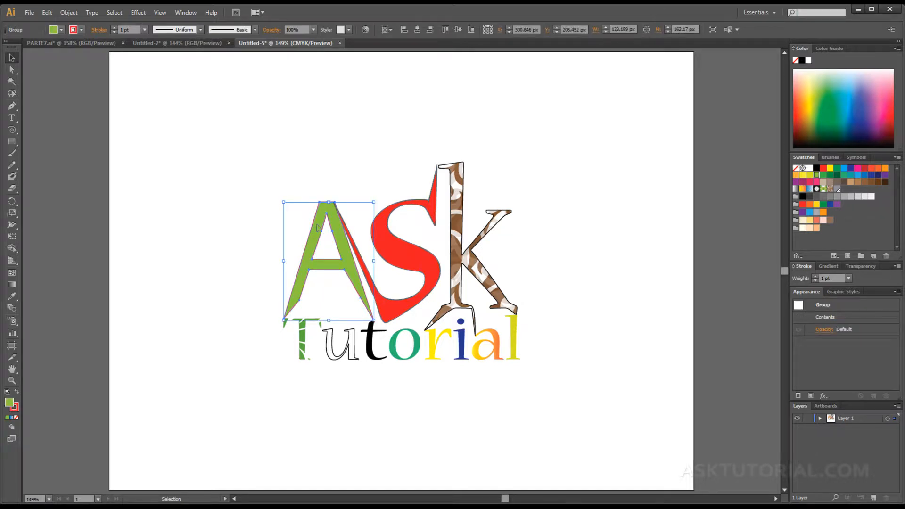
pyautogui.click(15, 408)
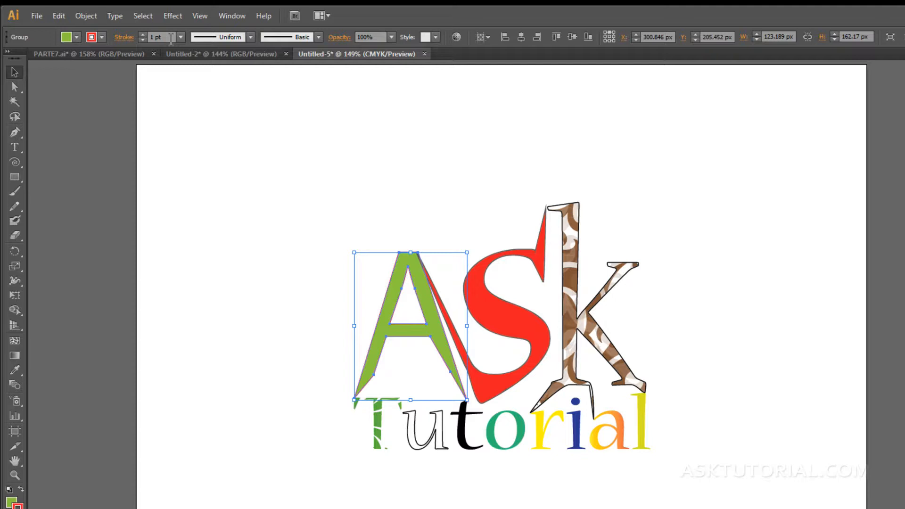
pyautogui.click(144, 35)
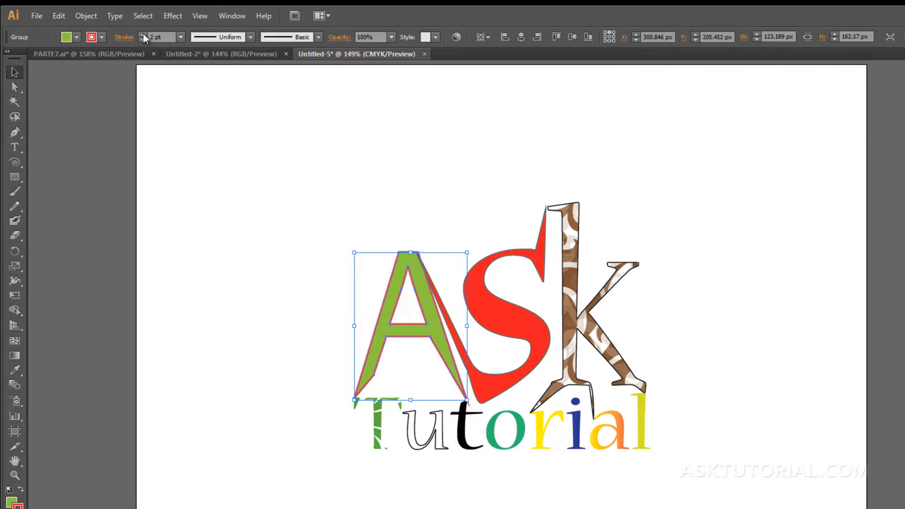
pyautogui.click(144, 34)
pyautogui.click(143, 34)
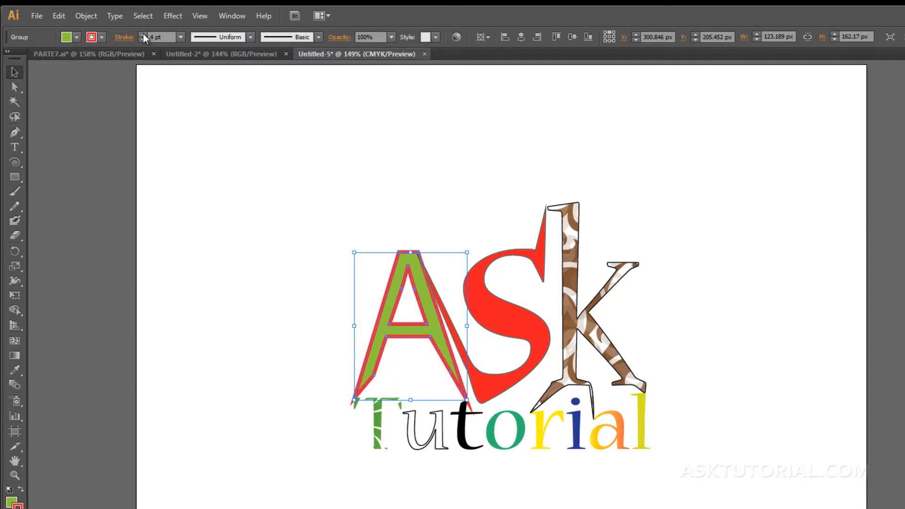
pyautogui.click(143, 34)
# Try a 60 pt stroke weight on the letter A and return it to 5 pt.
pyautogui.click(179, 36)
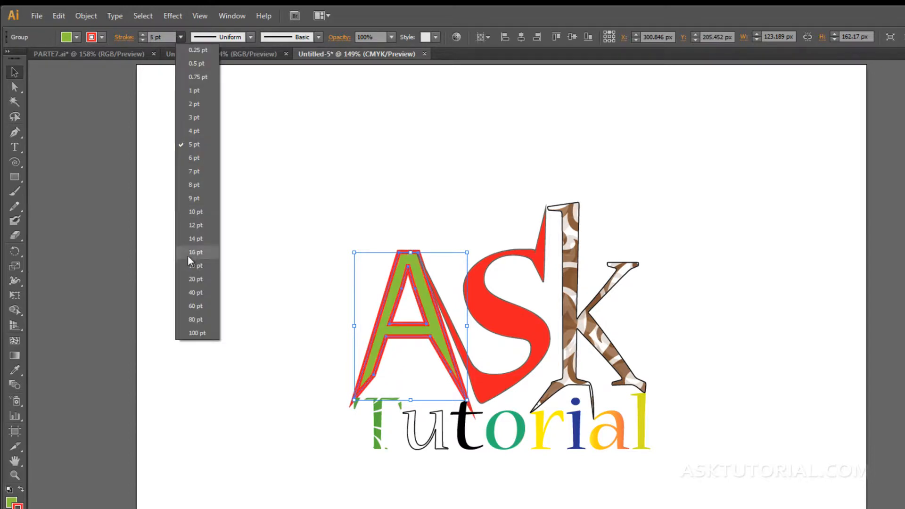
pyautogui.click(191, 305)
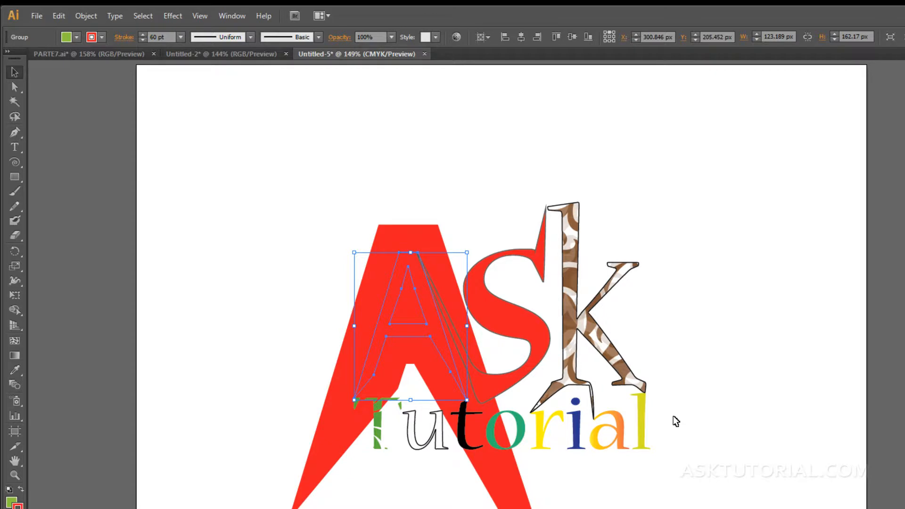
pyautogui.click(180, 37)
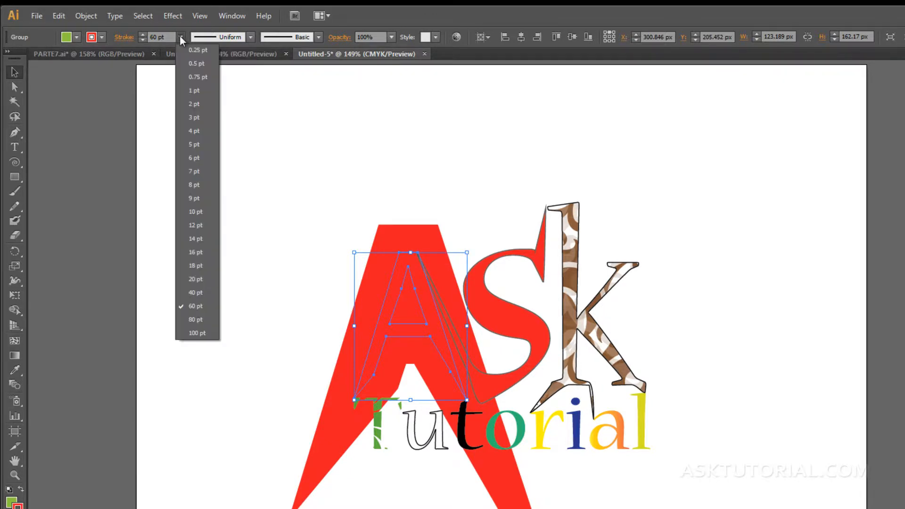
pyautogui.click(188, 147)
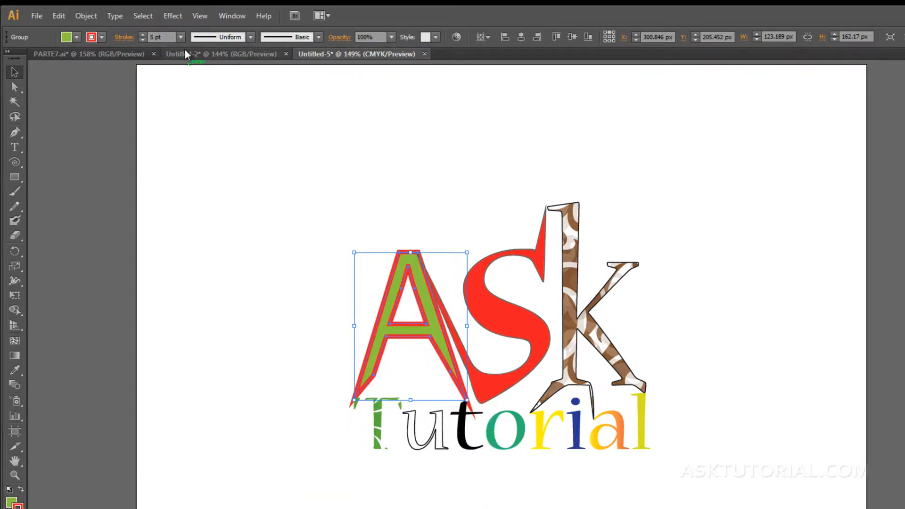
# Set the letter A's stroke weight to 2 pt and deselect it.
pyautogui.click(180, 37)
pyautogui.click(190, 107)
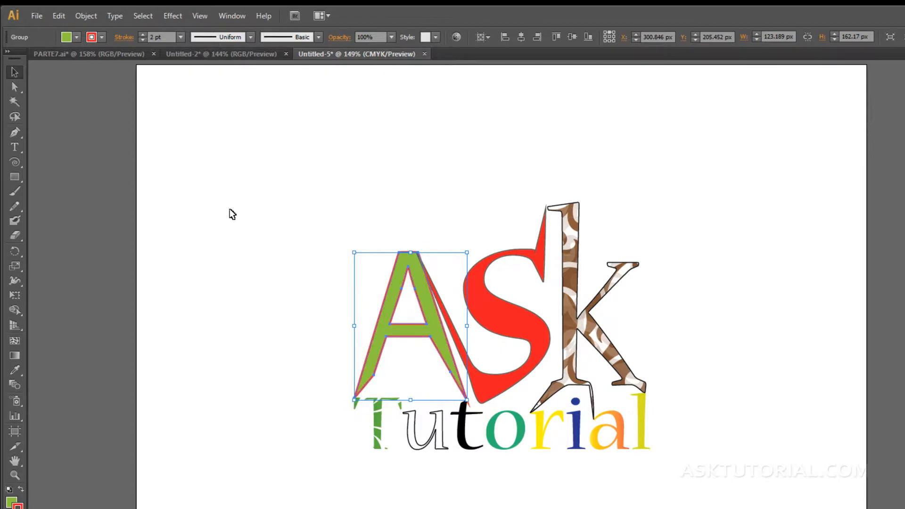
pyautogui.click(215, 196)
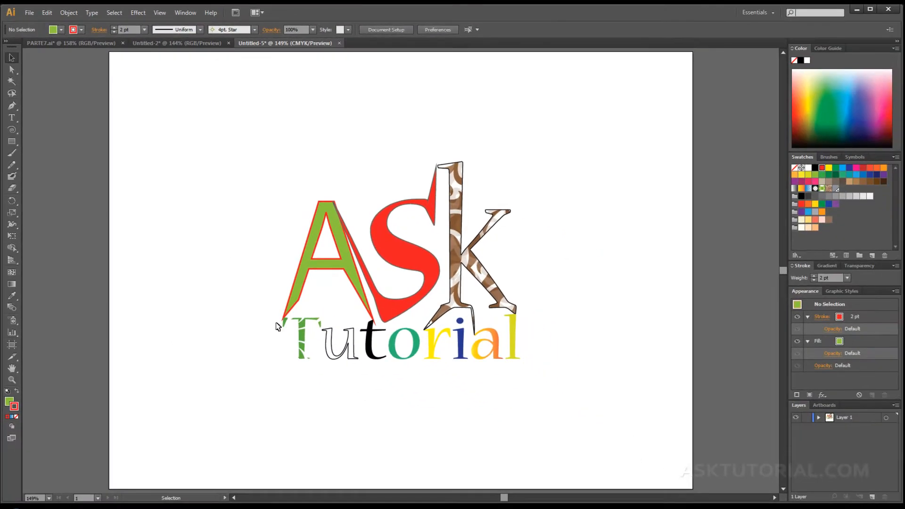
# Examine the stroke outline of the A's lower-left leg up close and check the available stroke options.
pyautogui.scroll(7, 323, 379)
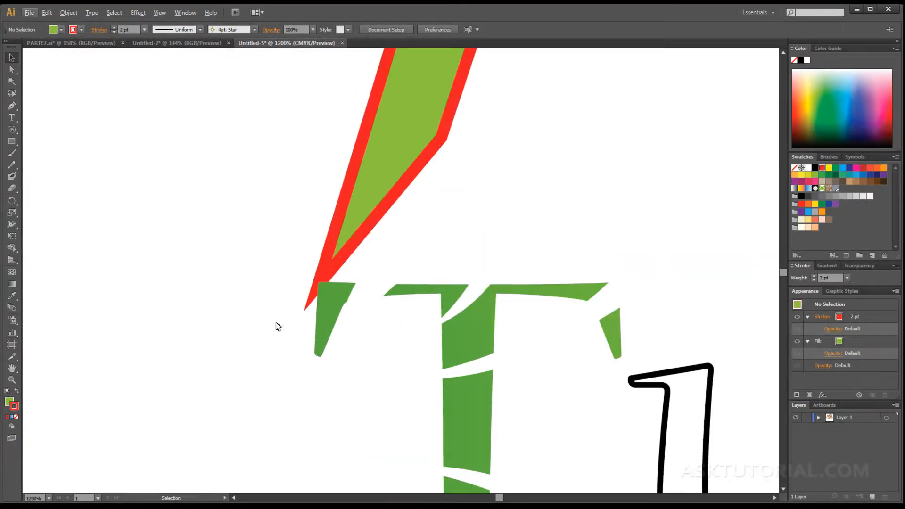
pyautogui.moveTo(423, 196); pyautogui.dragTo(340, 378)
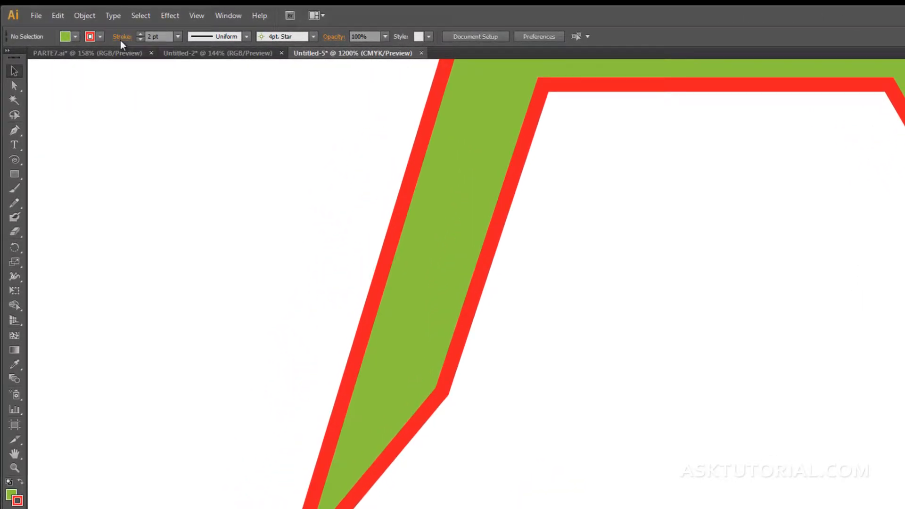
pyautogui.click(120, 38)
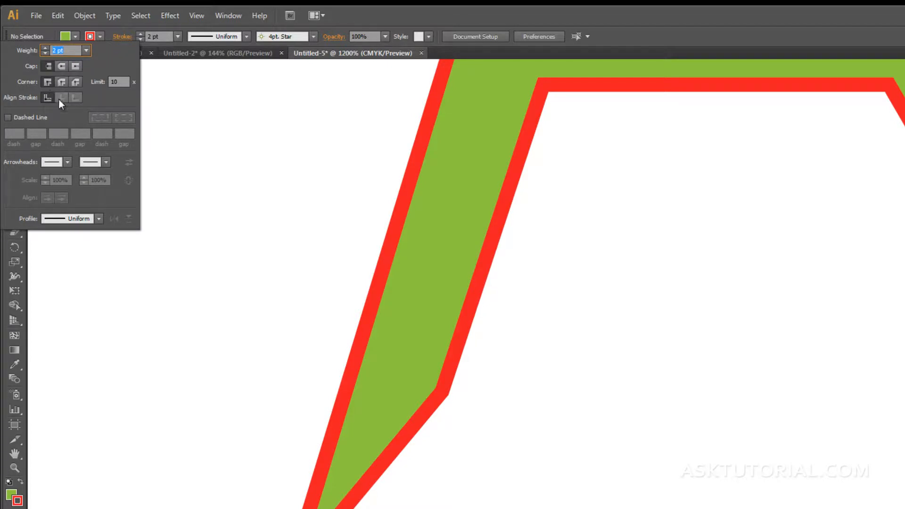
pyautogui.click(122, 39)
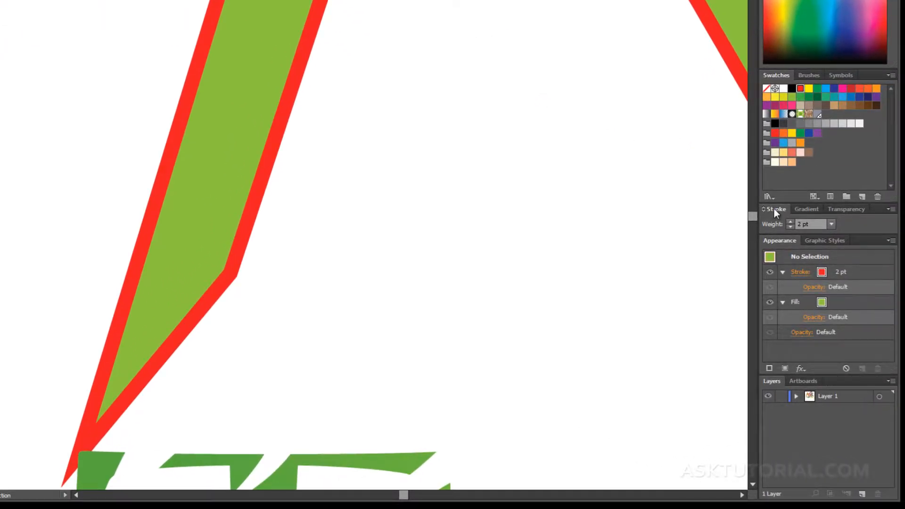
# Float the Stroke settings over the artboard with all options shown, and select the letter A.
pyautogui.moveTo(776, 211); pyautogui.dragTo(486, 199)
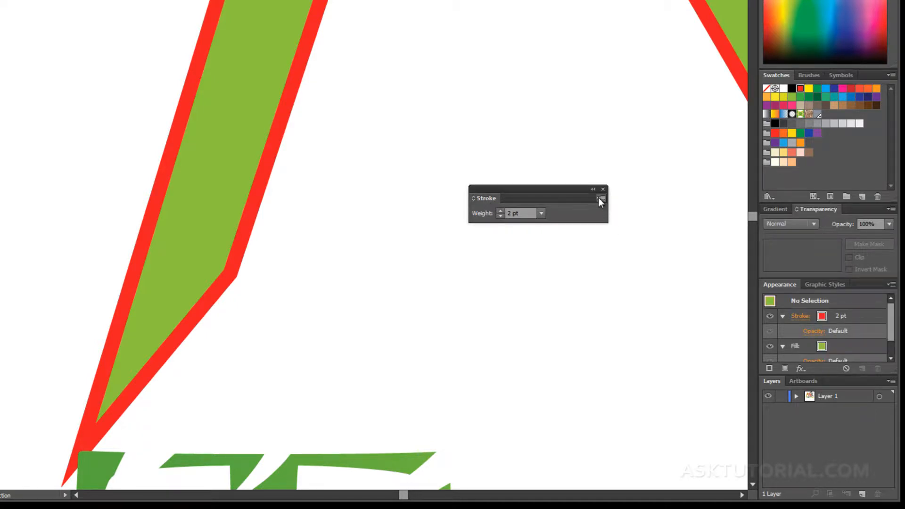
pyautogui.click(600, 198)
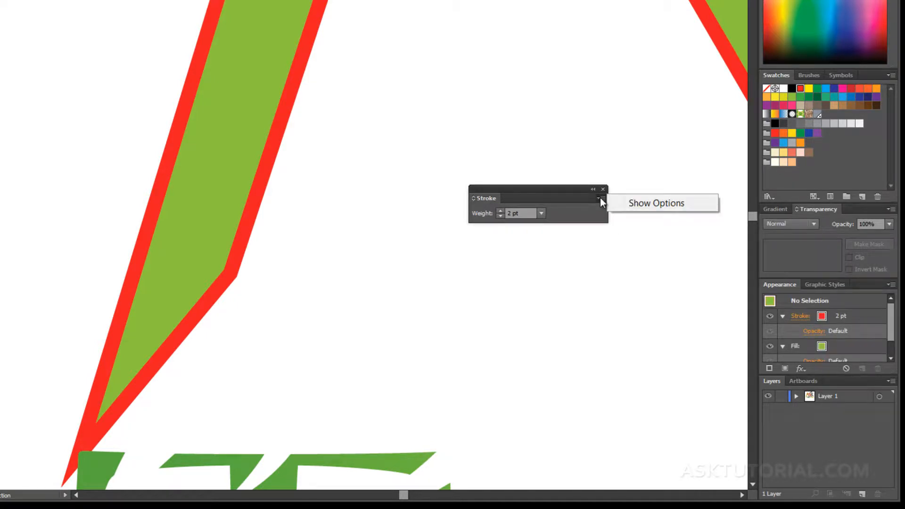
pyautogui.click(638, 206)
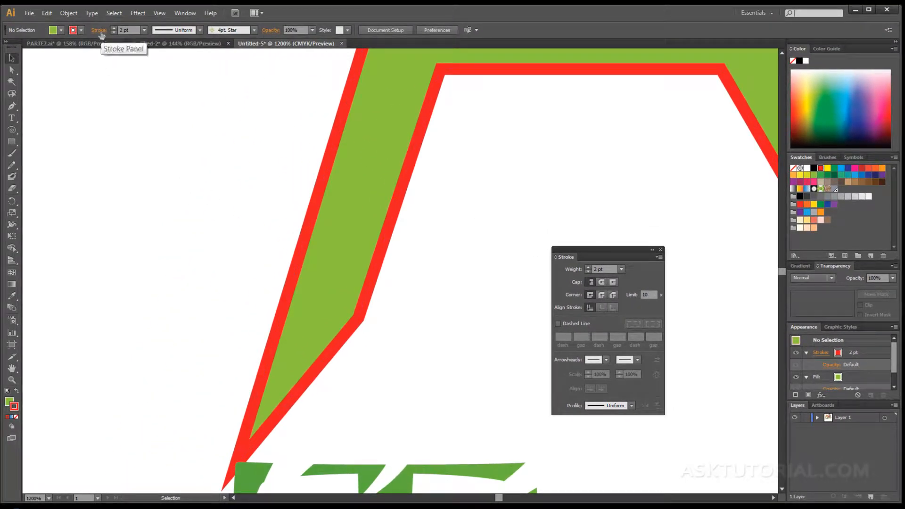
pyautogui.click(305, 246)
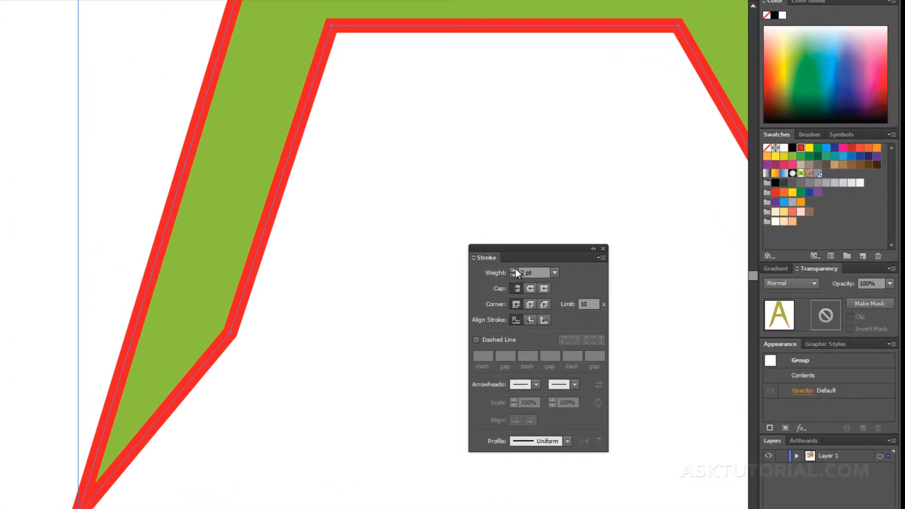
# Try a 4 pt stroke weight on the letter A and bring it back to 2 pt.
pyautogui.click(516, 270)
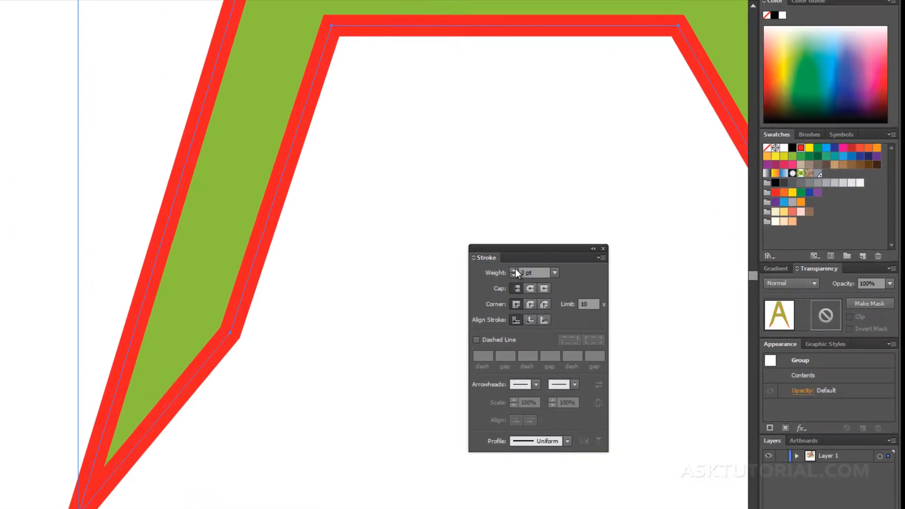
pyautogui.click(516, 270)
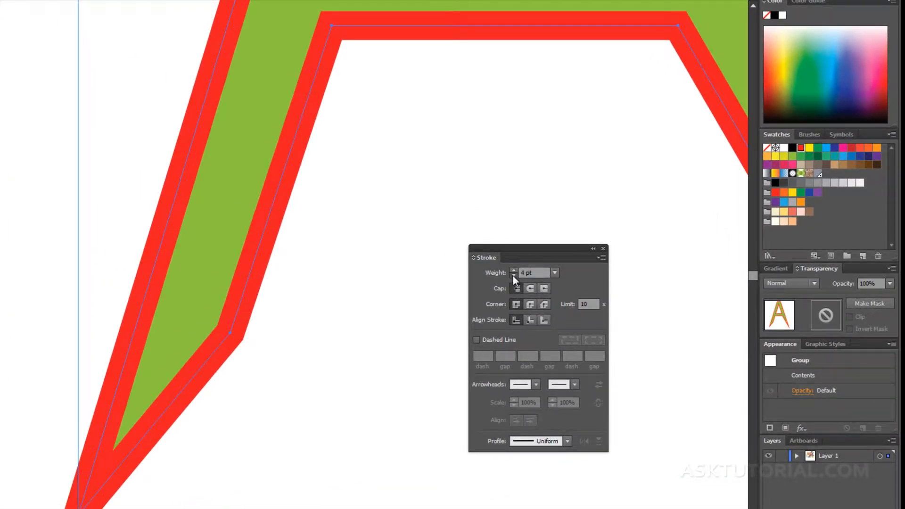
pyautogui.click(513, 275)
pyautogui.click(514, 275)
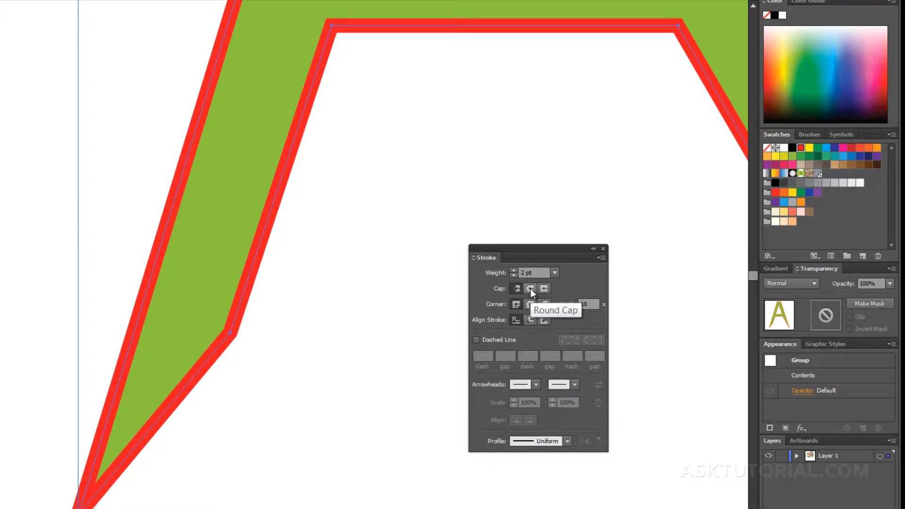
# Try the projecting and round caps on the A's stroke and return to the butt cap.
pyautogui.click(543, 287)
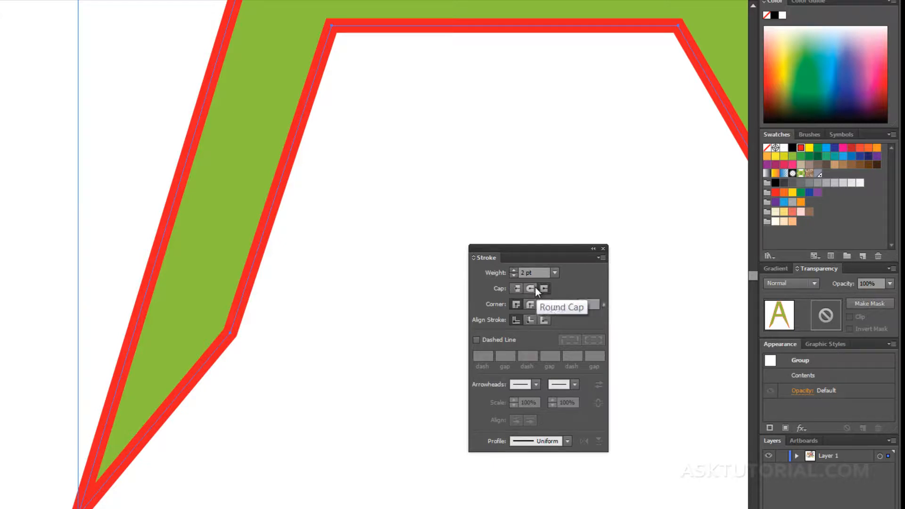
pyautogui.click(528, 288)
pyautogui.click(517, 288)
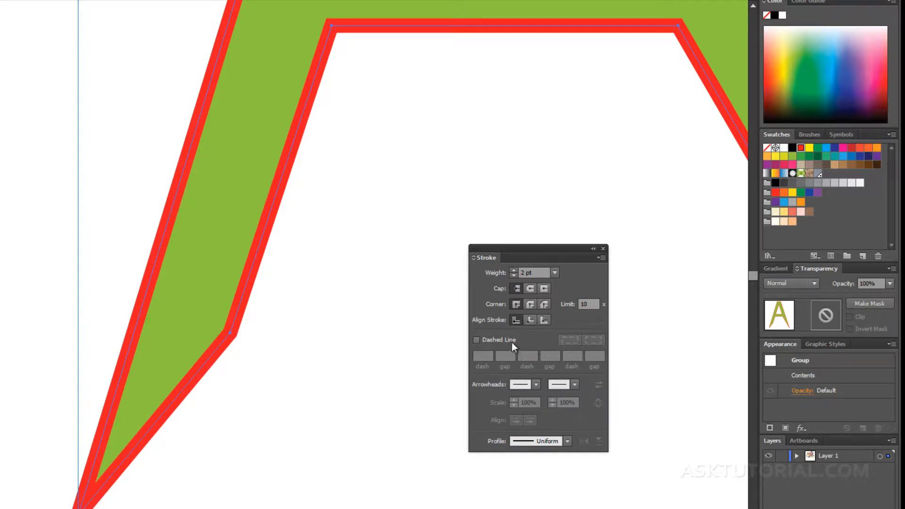
# Align the letter A's stroke to the inside of its path.
pyautogui.click(528, 320)
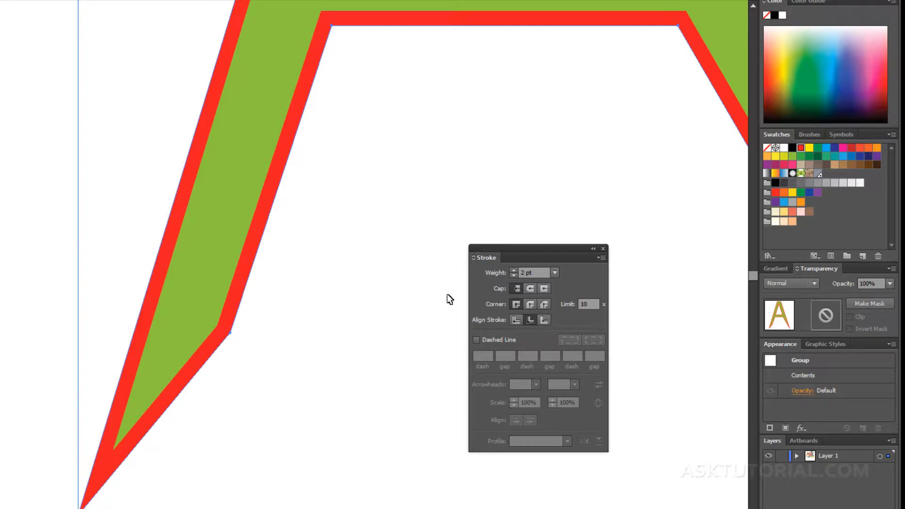
# Try aligning the letter A's stroke to the outside, return it to the centre of its path, and dock the floating Stroke settings.
pyautogui.click(545, 320)
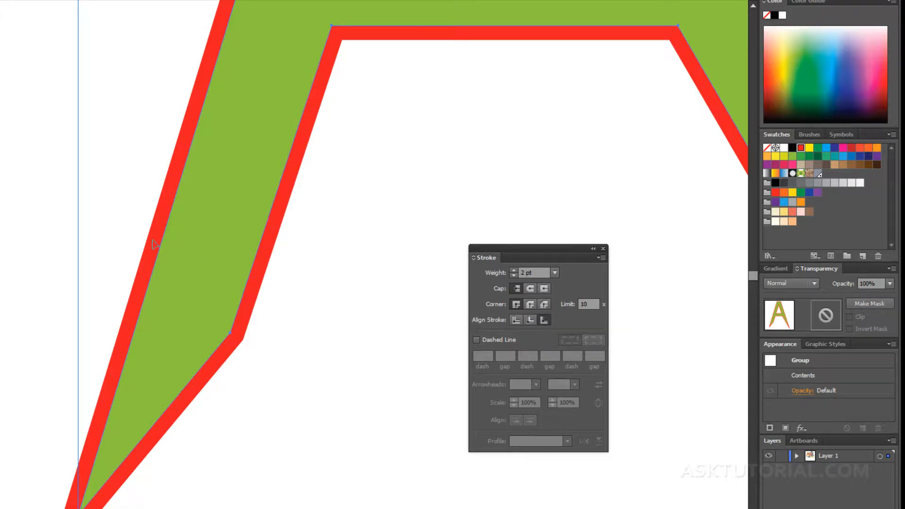
pyautogui.click(516, 319)
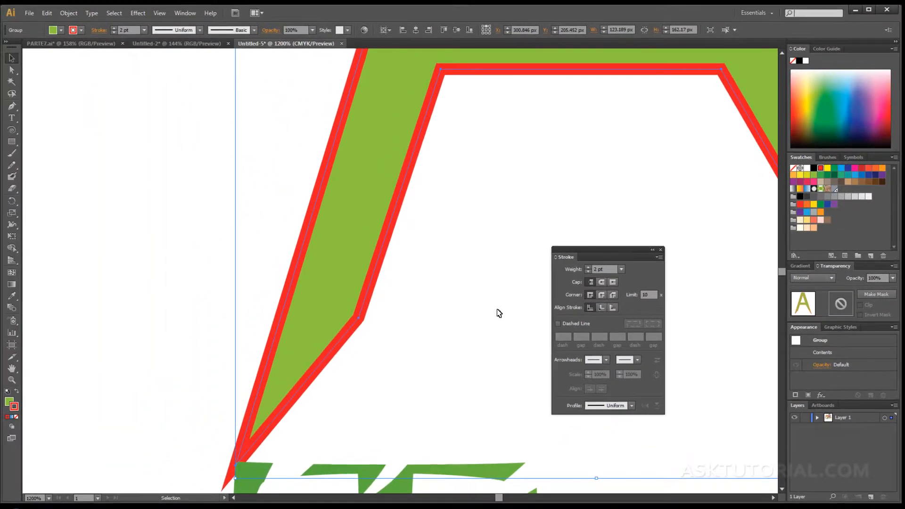
pyautogui.hotkey('ctrl', '0')
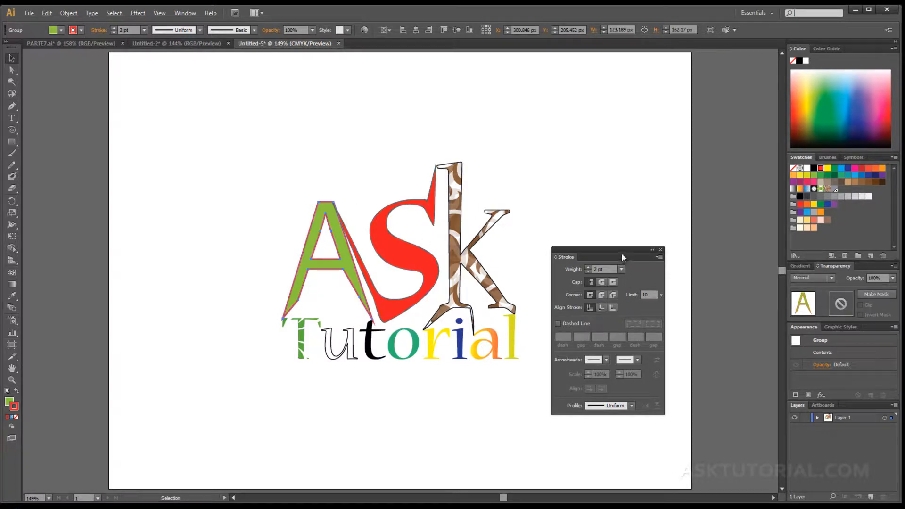
pyautogui.moveTo(619, 252); pyautogui.dragTo(804, 268)
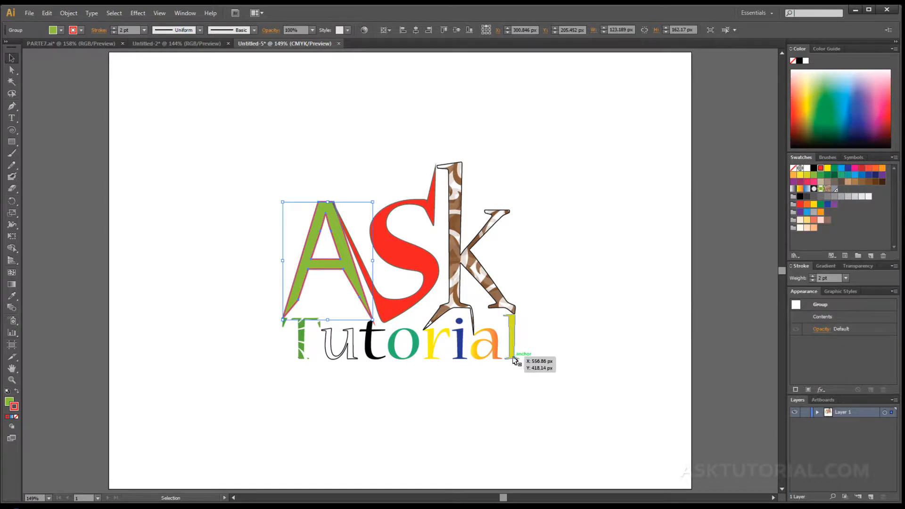
pyautogui.click(241, 360)
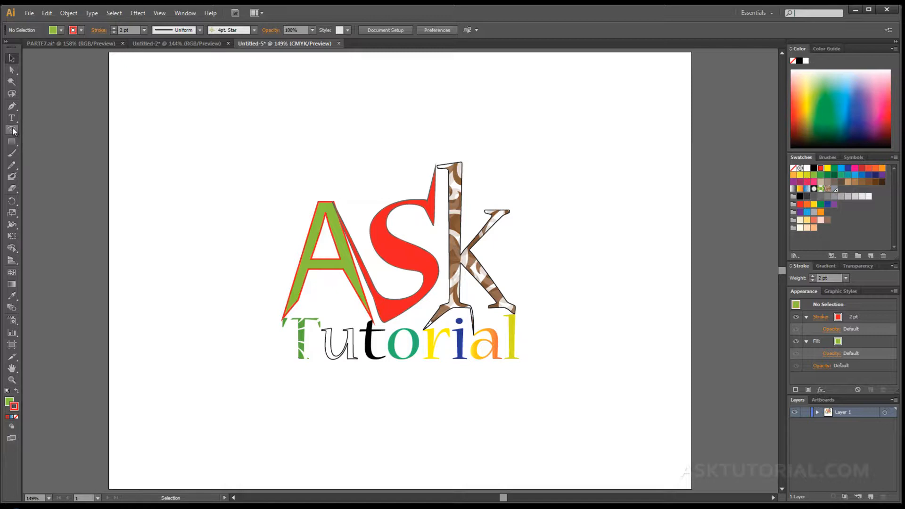
# Draw five partly overlapping spirals of varying sizes with the Spiral tool in the empty area beside the letter A.
pyautogui.click(14, 131)
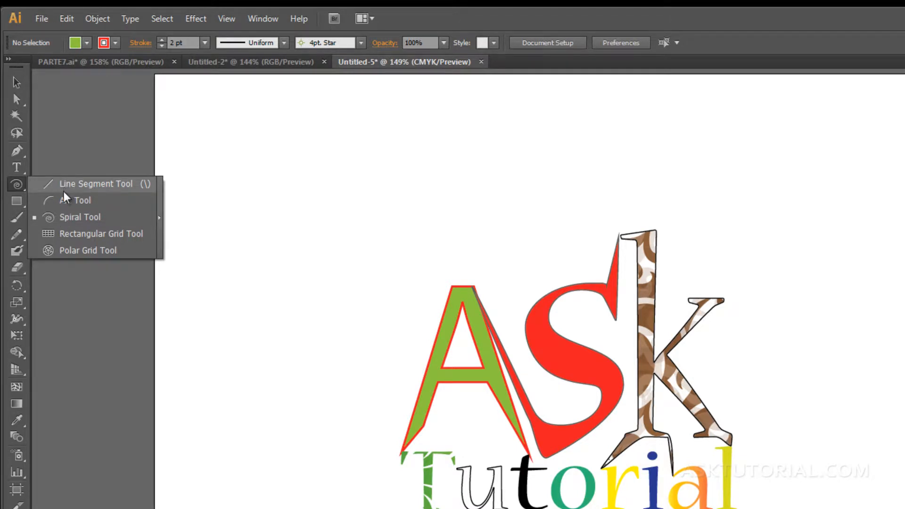
pyautogui.click(60, 219)
pyautogui.moveTo(280, 385); pyautogui.dragTo(298, 324)
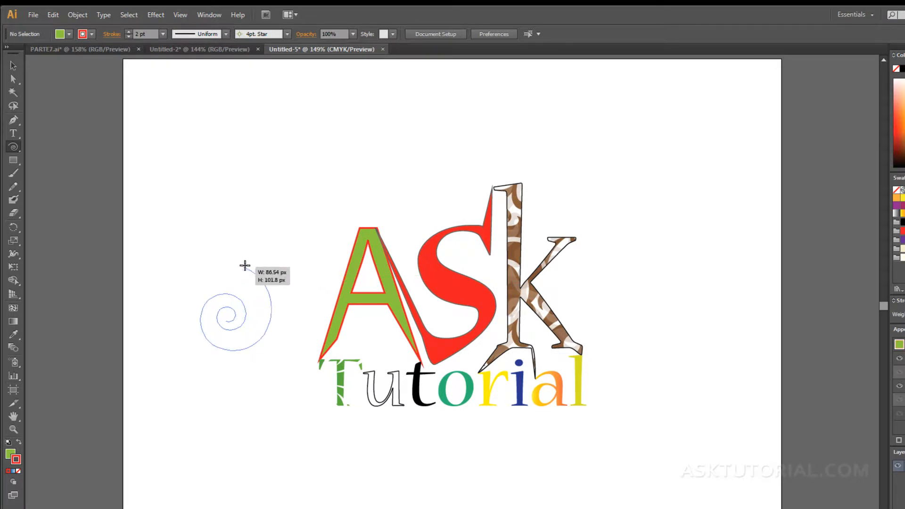
pyautogui.moveTo(216, 266); pyautogui.dragTo(239, 213)
pyautogui.moveTo(165, 352); pyautogui.dragTo(137, 404)
pyautogui.moveTo(248, 377); pyautogui.dragTo(279, 432)
pyautogui.moveTo(151, 240); pyautogui.dragTo(113, 243)
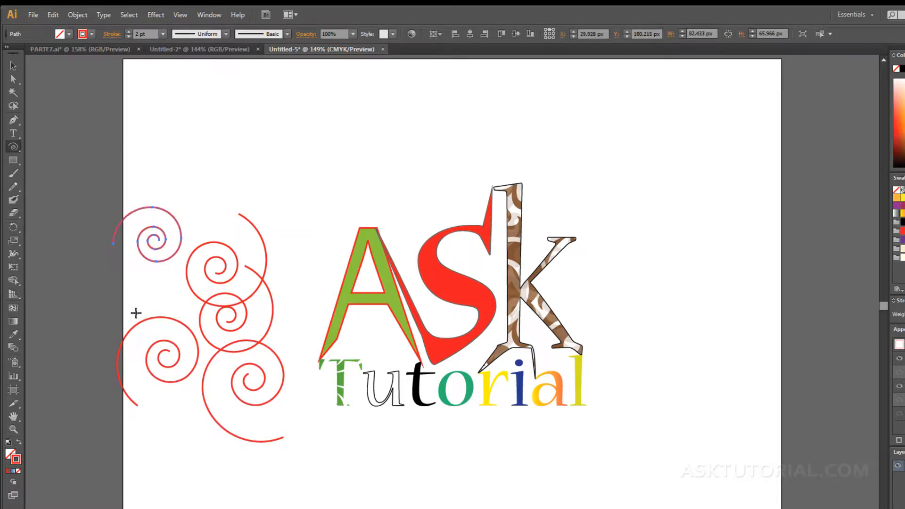
# Select all five spirals and group them.
pyautogui.click(13, 67)
pyautogui.moveTo(93, 199); pyautogui.dragTo(293, 463)
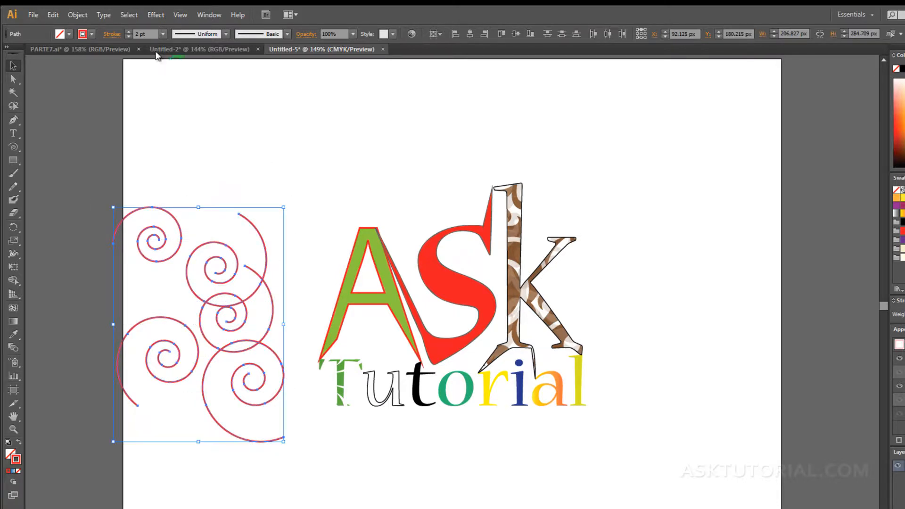
pyautogui.click(73, 16)
pyautogui.click(84, 59)
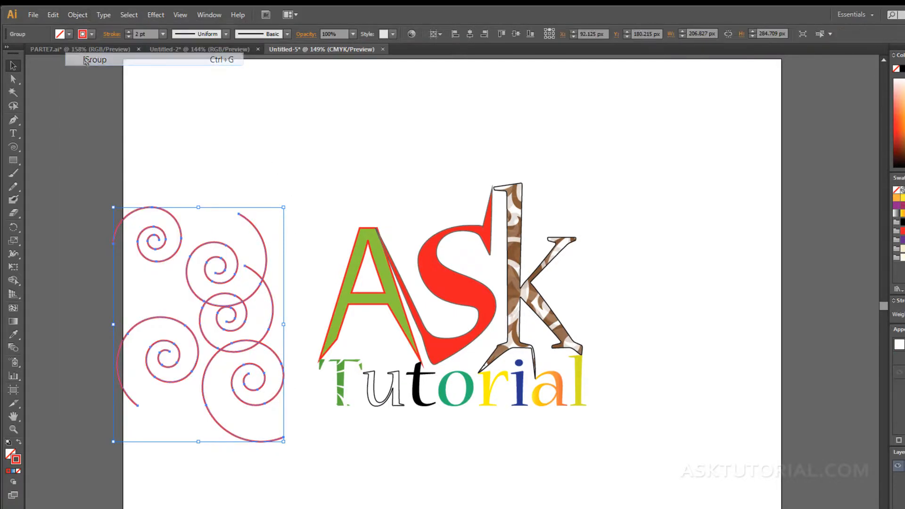
# Move the spiral group over the logo and stretch it to about 367 px wide and 287 px high to cover the lettering.
pyautogui.moveTo(216, 244); pyautogui.dragTo(469, 233)
pyautogui.moveTo(367, 313); pyautogui.dragTo(303, 313)
pyautogui.moveTo(536, 313); pyautogui.dragTo(604, 313)
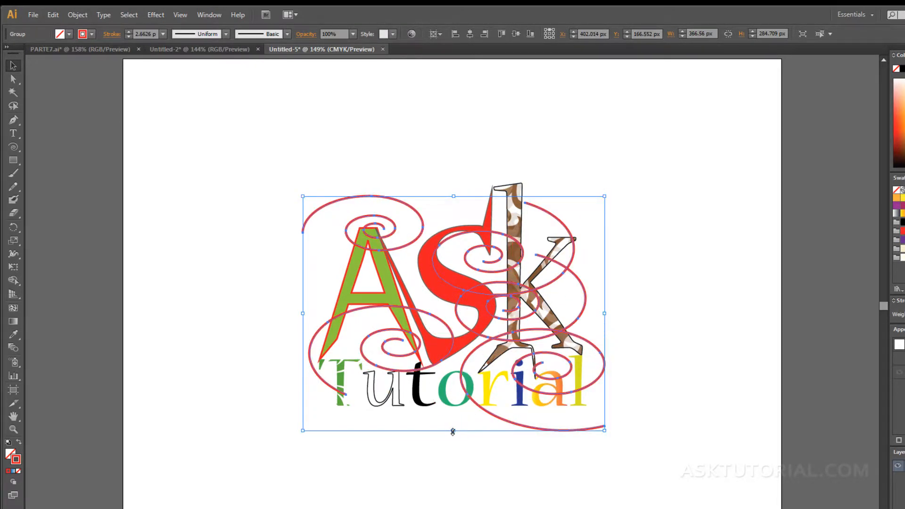
pyautogui.moveTo(453, 431); pyautogui.dragTo(453, 416)
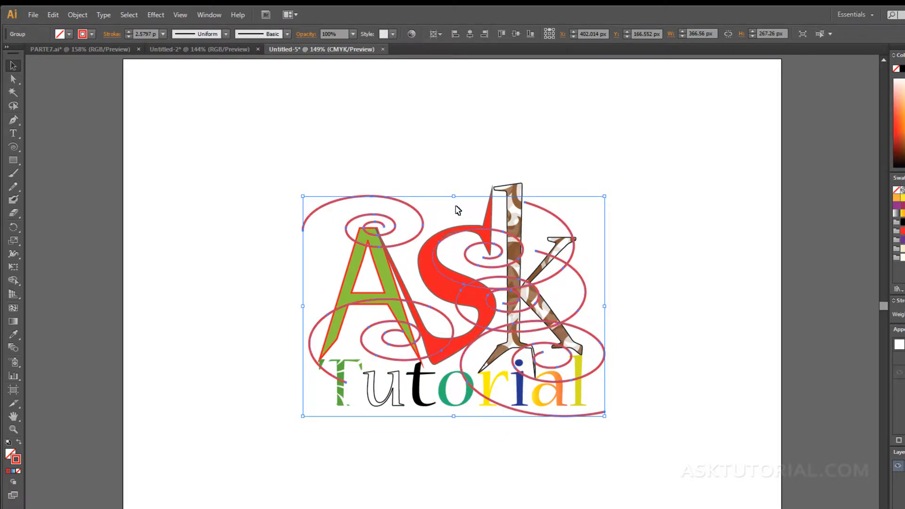
pyautogui.moveTo(454, 197); pyautogui.dragTo(456, 183)
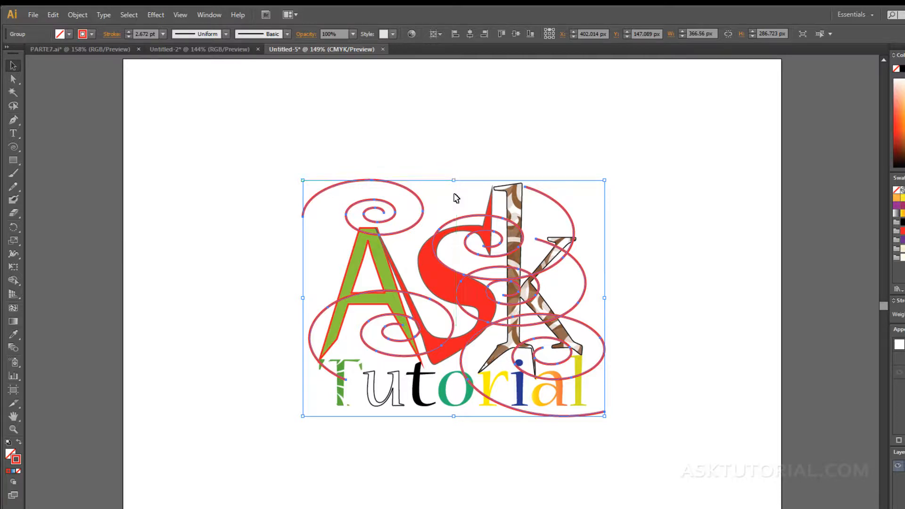
pyautogui.click(286, 345)
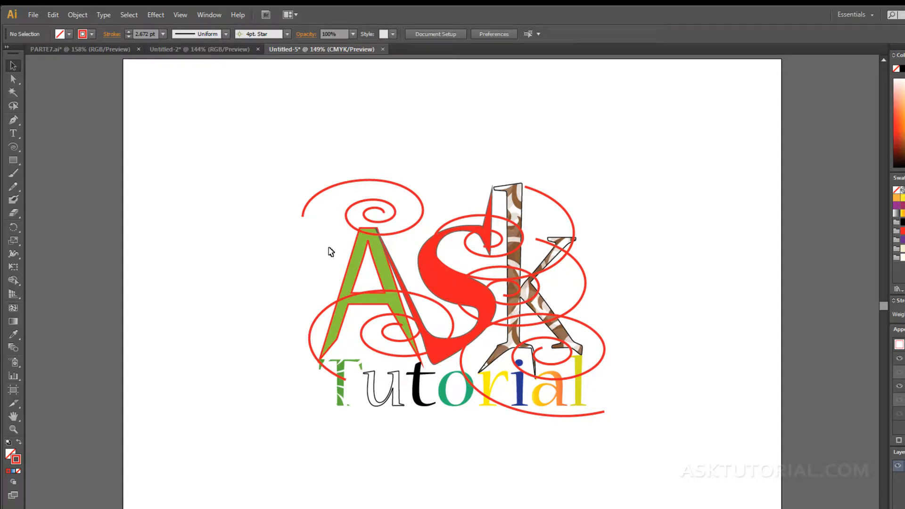
# Give the spiral group a gray stroke with a weight of 1 pt.
pyautogui.click(317, 200)
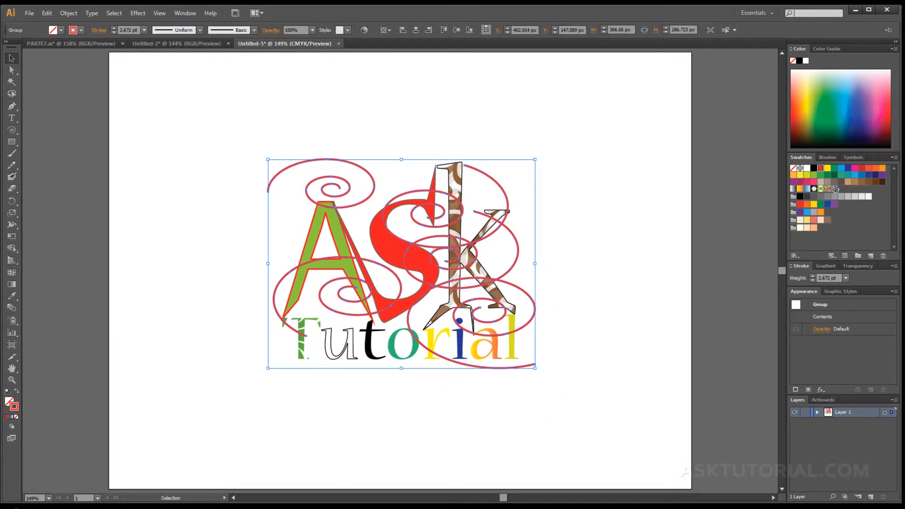
pyautogui.click(832, 197)
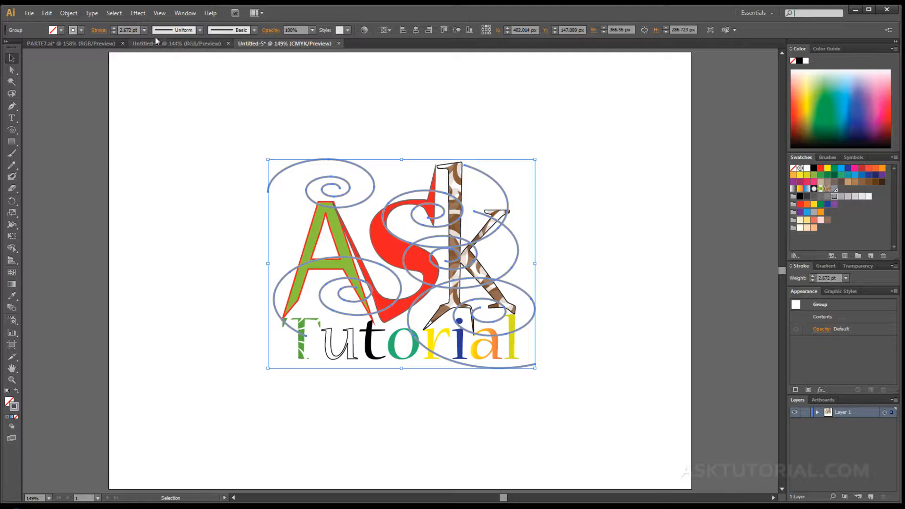
pyautogui.click(144, 30)
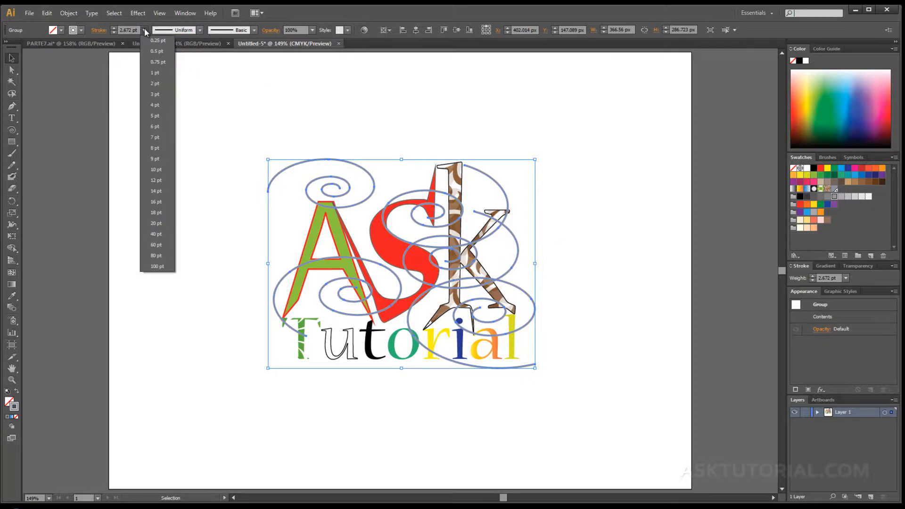
pyautogui.click(154, 74)
pyautogui.click(243, 218)
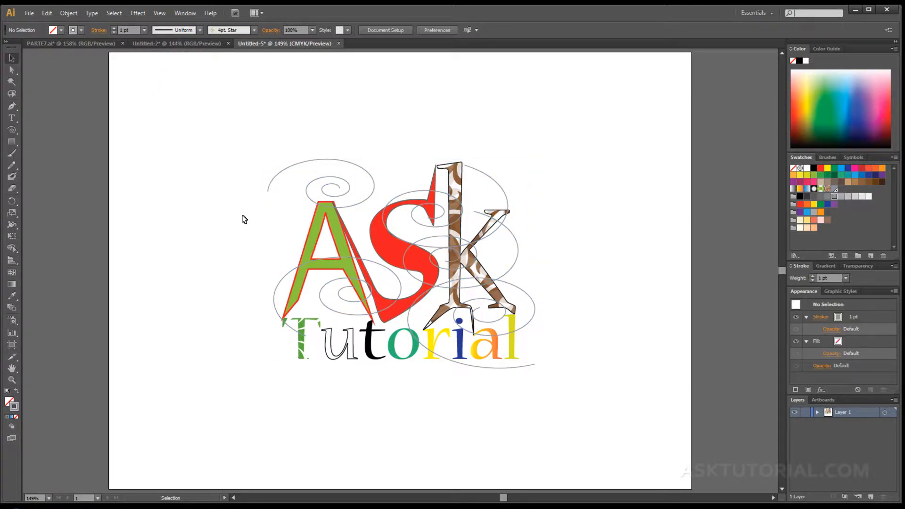
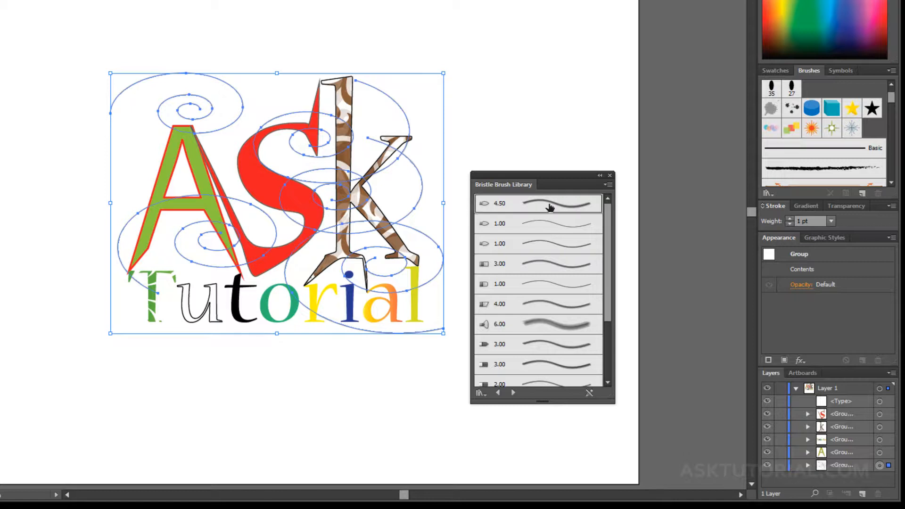
# Try several bristle brushes on the spiral group, ending with the 3.00 brush listed just after the 6.00 one.
pyautogui.click(543, 223)
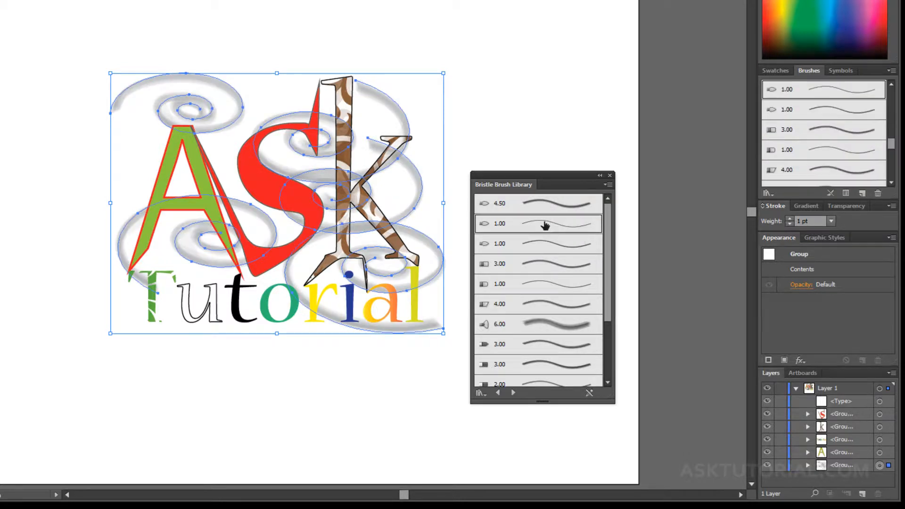
pyautogui.click(546, 246)
pyautogui.click(540, 264)
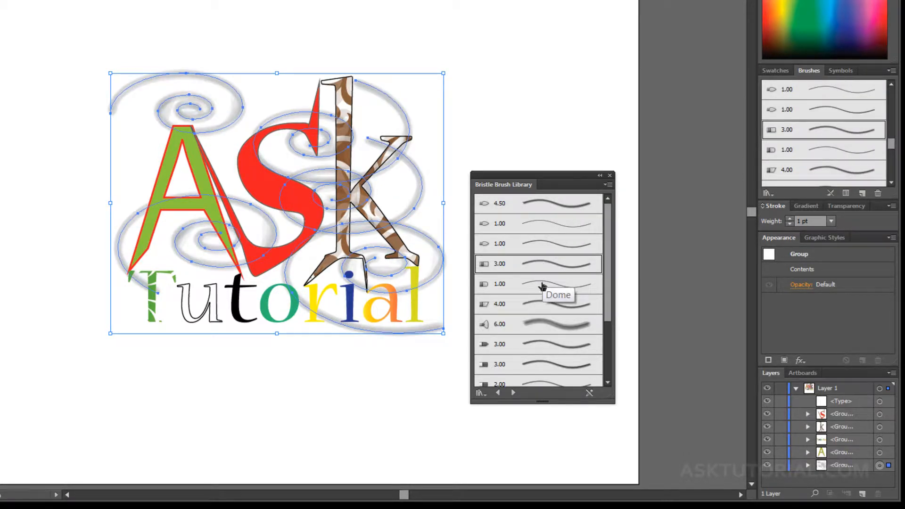
pyautogui.click(542, 284)
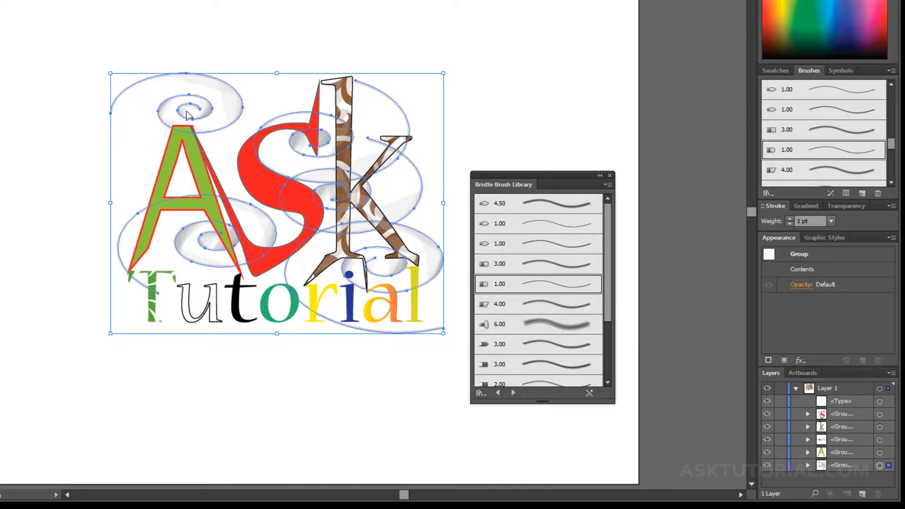
pyautogui.click(553, 322)
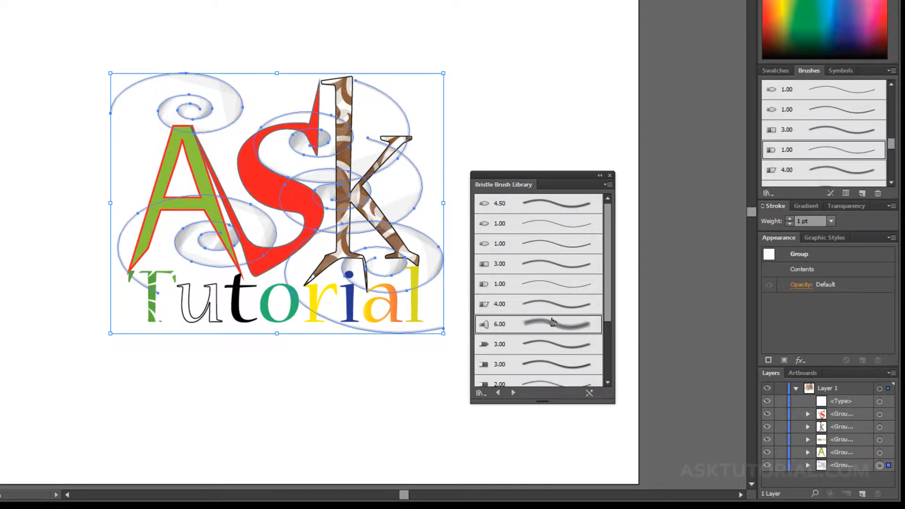
pyautogui.click(550, 345)
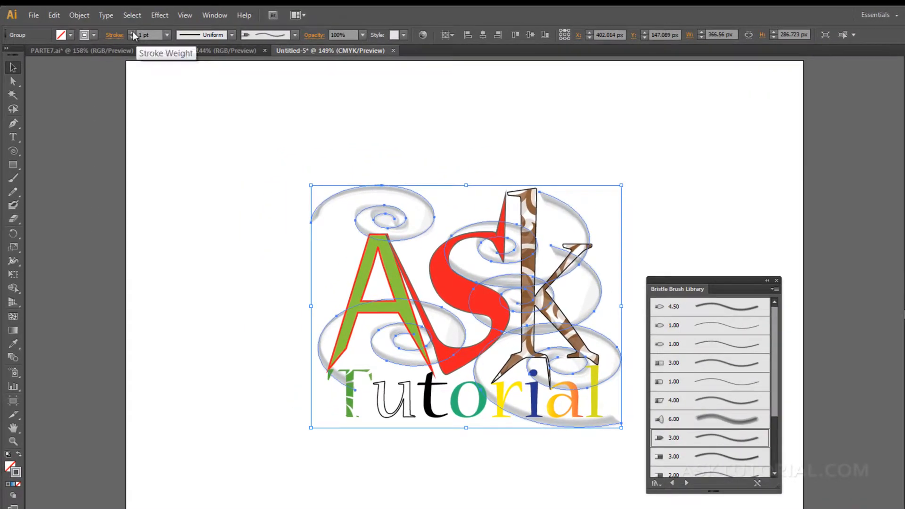
# Try a 4 pt stroke weight on the bristle-brushed spirals and bring it back to 1 pt.
pyautogui.click(132, 32)
pyautogui.click(132, 33)
pyautogui.click(132, 32)
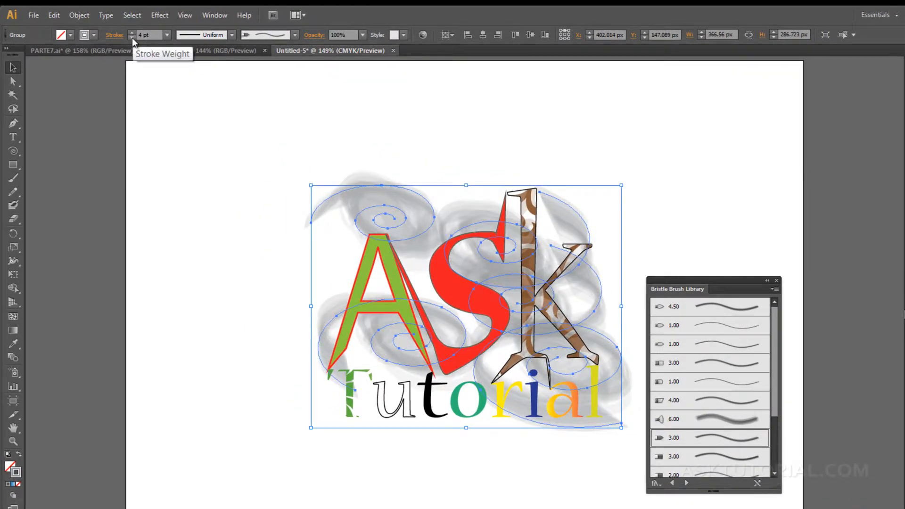
pyautogui.click(132, 38)
pyautogui.click(132, 37)
pyautogui.click(132, 38)
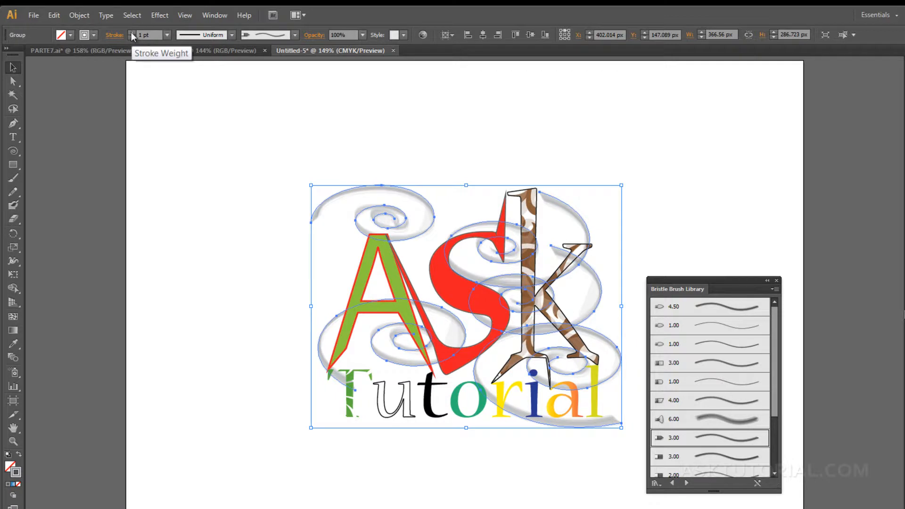
# Move the floating brush library higher over the artboard and load the Artistic_Watercolor brushes into it.
pyautogui.moveTo(779, 318)
pyautogui.mouseDown()
pyautogui.moveTo(775, 365)
pyautogui.moveTo(774, 346)
pyautogui.mouseUp()
pyautogui.moveTo(730, 282); pyautogui.dragTo(730, 224)
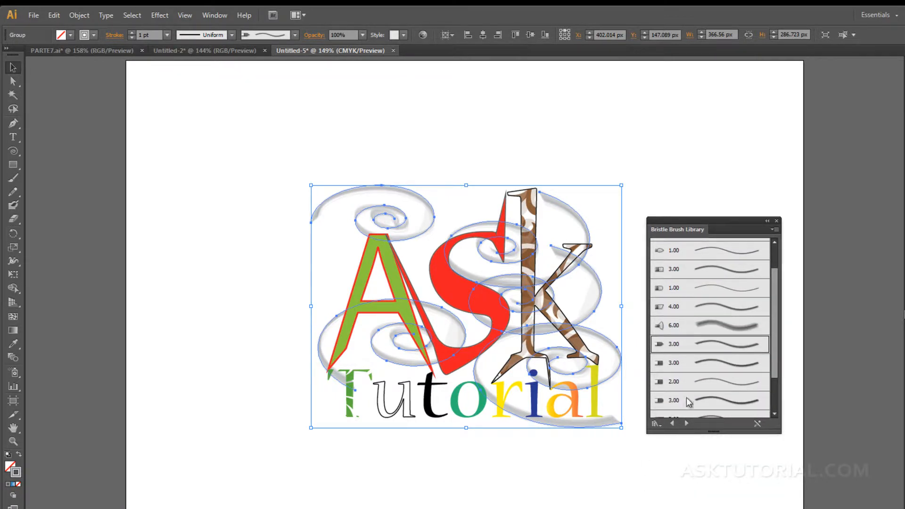
pyautogui.click(658, 425)
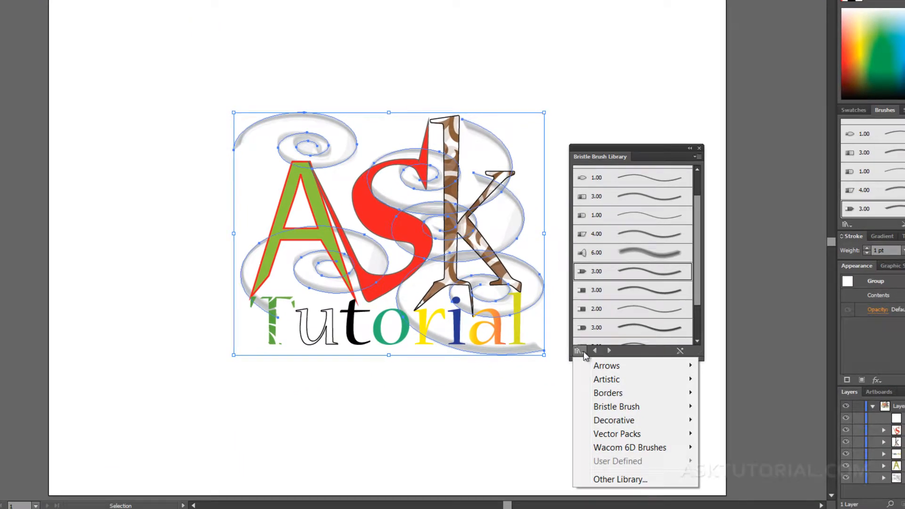
pyautogui.moveTo(627, 414)
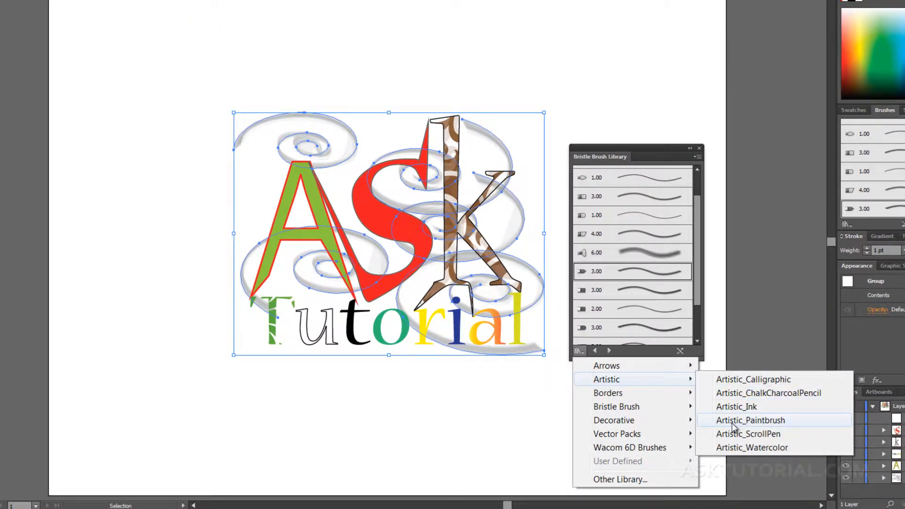
pyautogui.click(738, 451)
# Try several watercolor brushes on the spiral group and apply the dark, second-to-last brush of the library.
pyautogui.click(641, 272)
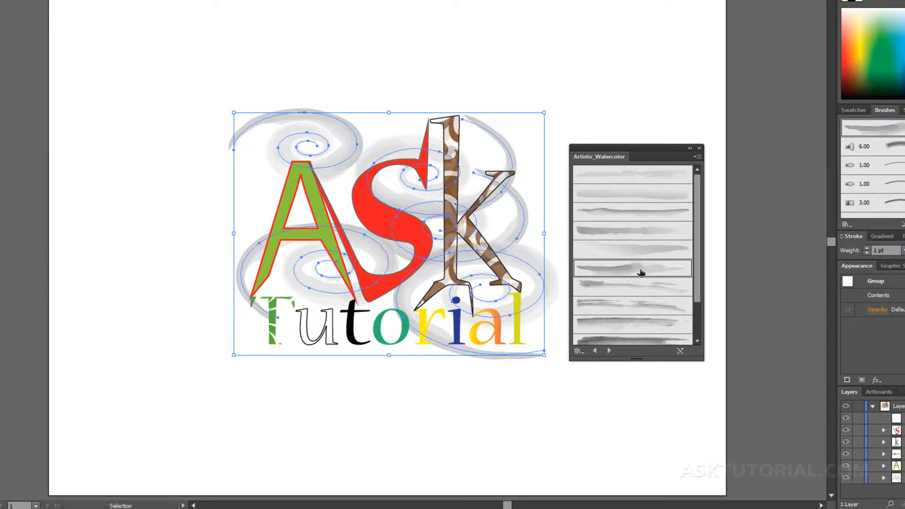
pyautogui.click(632, 251)
pyautogui.click(631, 286)
pyautogui.click(632, 307)
pyautogui.click(631, 325)
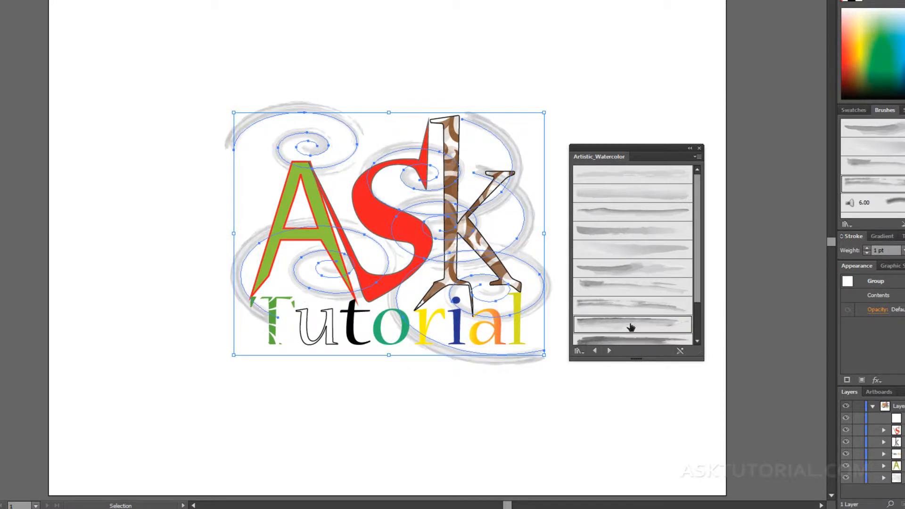
pyautogui.scroll(-3, 700, 276)
pyautogui.click(623, 336)
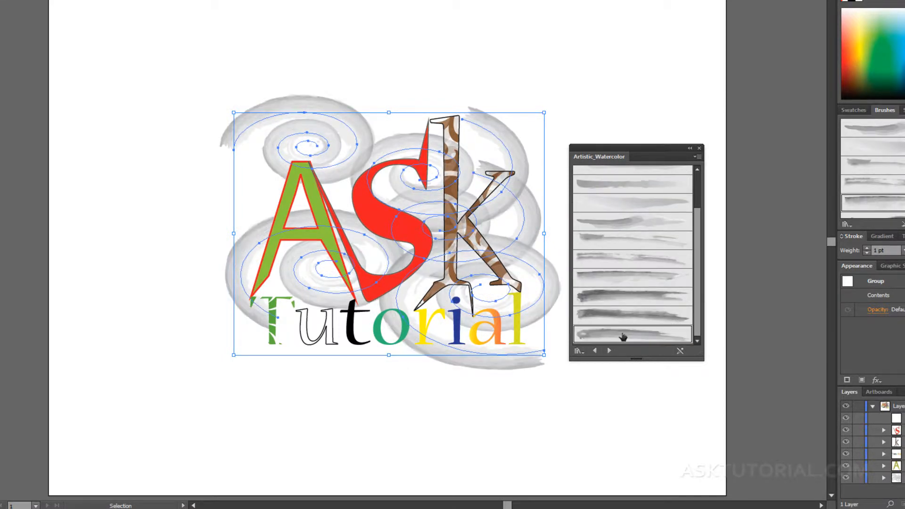
pyautogui.click(623, 315)
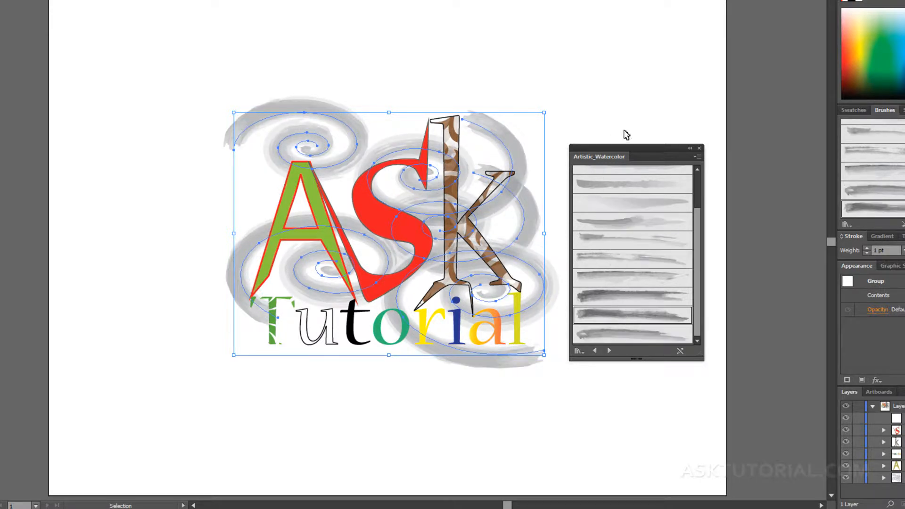
# Load the Decorative_Scatter brush library.
pyautogui.click(578, 351)
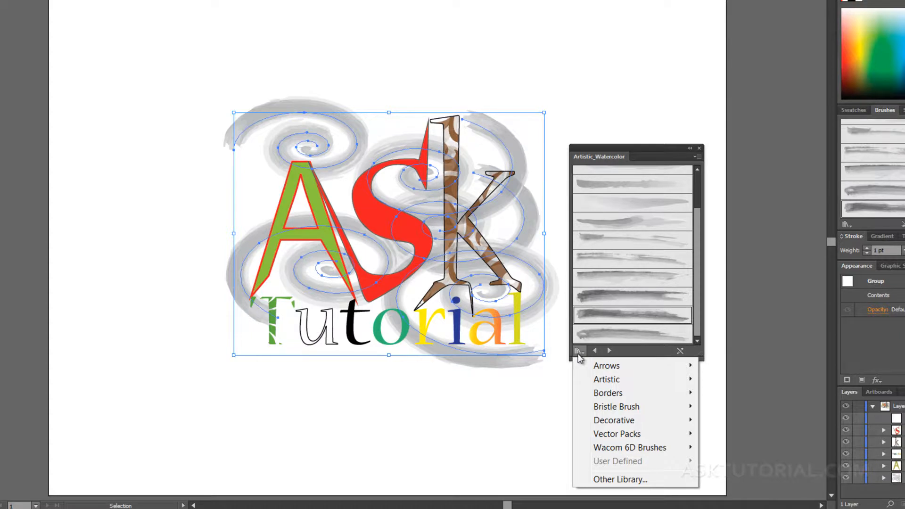
pyautogui.moveTo(656, 421)
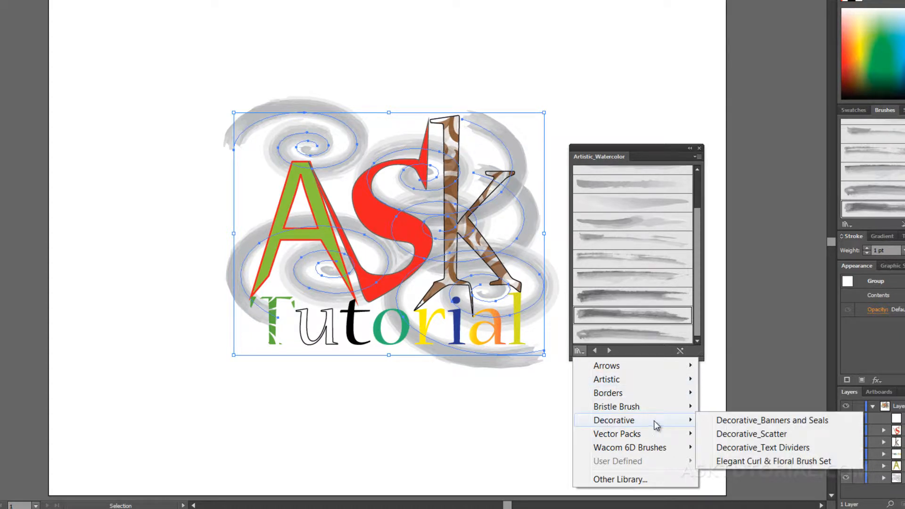
pyautogui.click(738, 434)
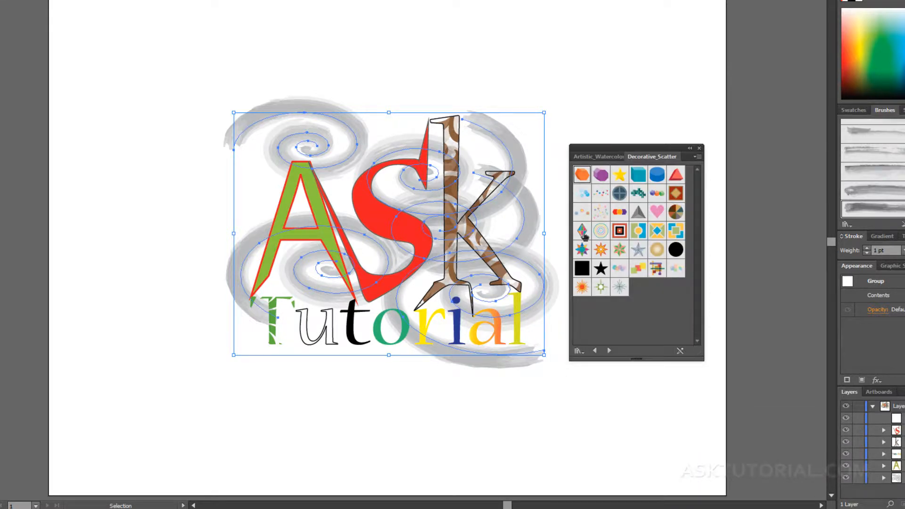
# Try several scatter brushes on the spiral group, ending with the green 4pt. Star brush, and deselect the group.
pyautogui.click(583, 233)
pyautogui.click(601, 213)
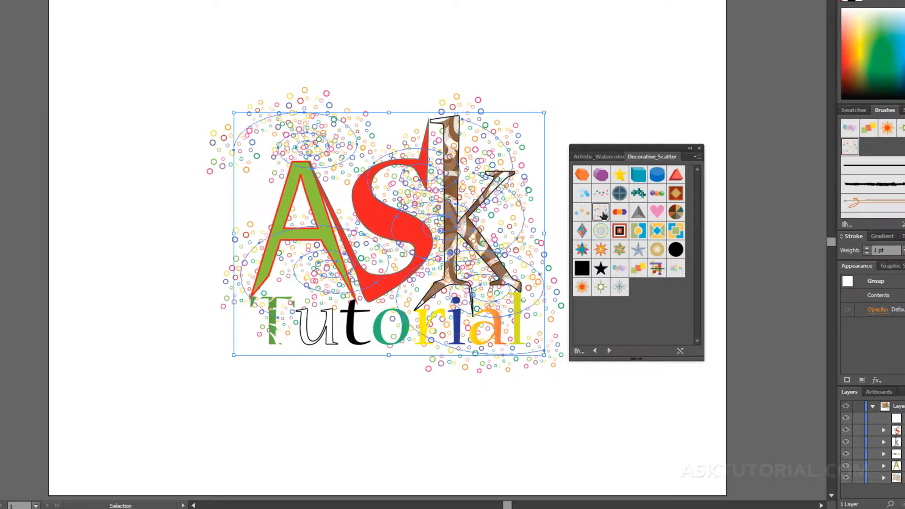
pyautogui.click(582, 213)
pyautogui.click(583, 193)
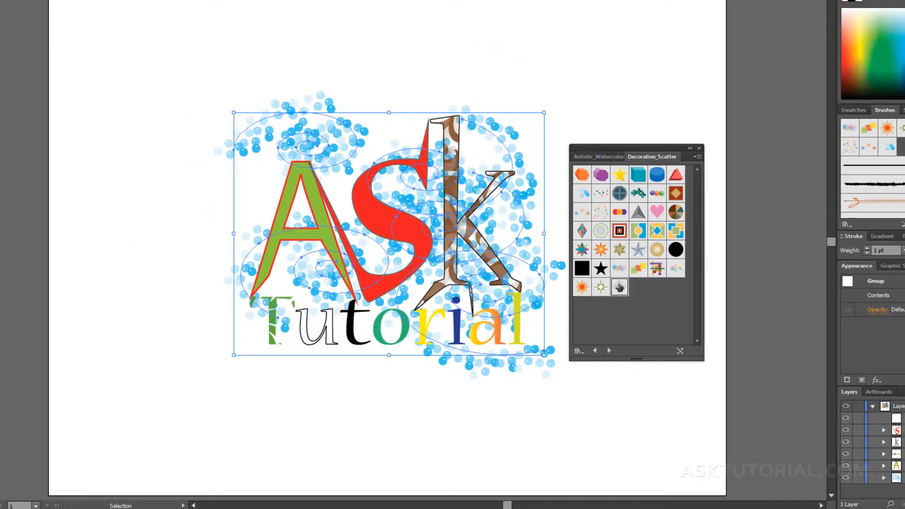
pyautogui.click(619, 286)
pyautogui.click(600, 286)
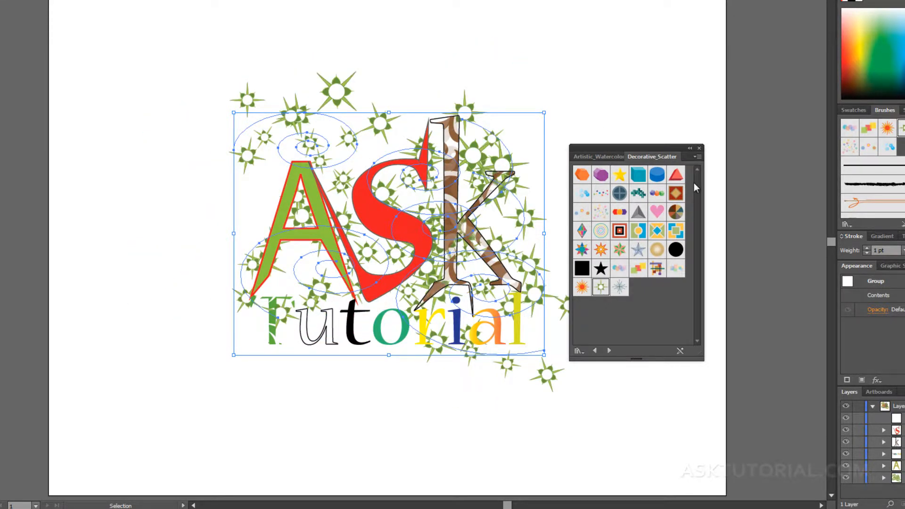
pyautogui.click(409, 96)
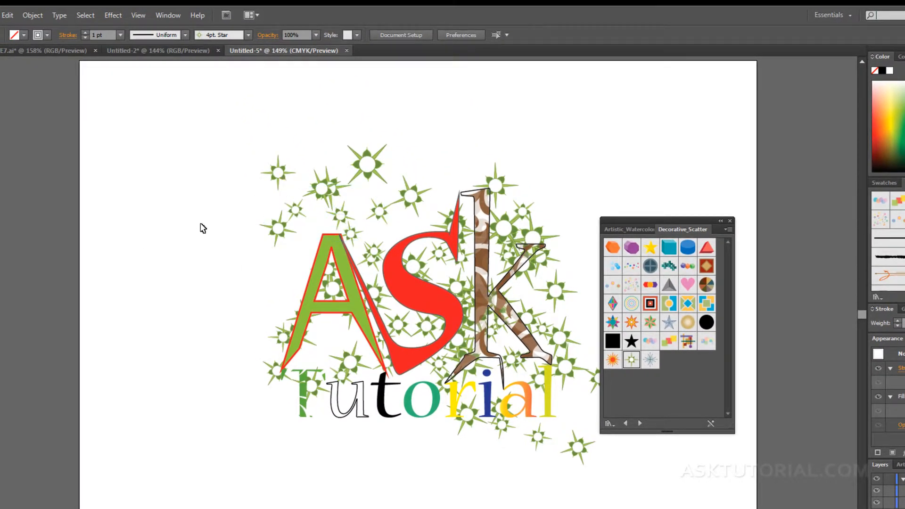
# Set the spiral group's opacity to 50% and move the floating brush library clear of the artwork.
pyautogui.click(281, 179)
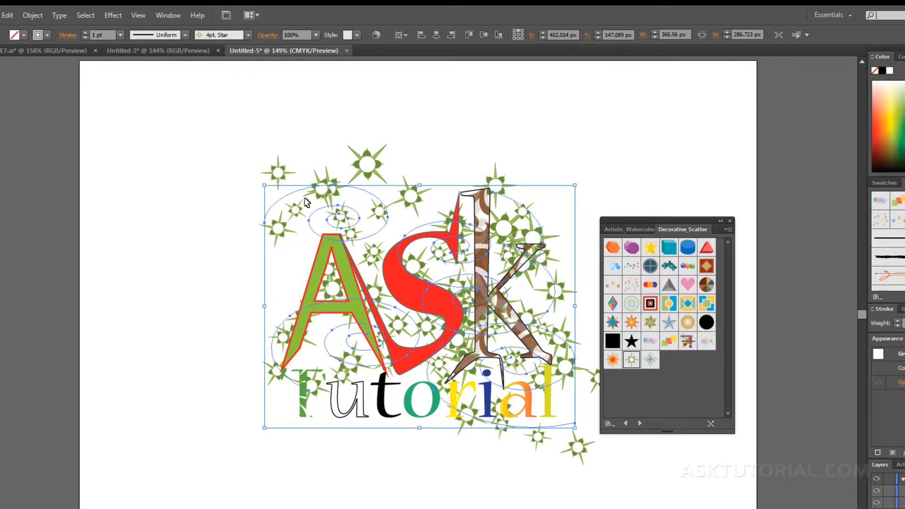
pyautogui.click(316, 36)
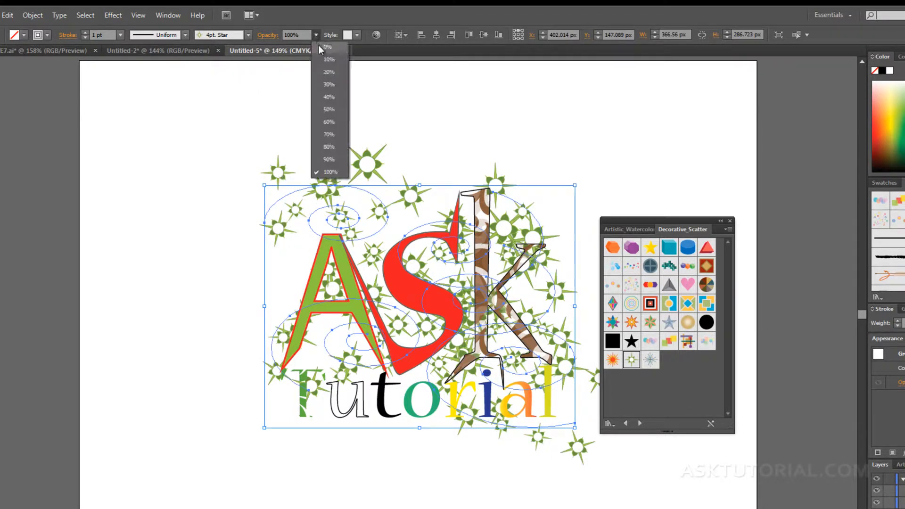
pyautogui.click(326, 108)
pyautogui.click(222, 227)
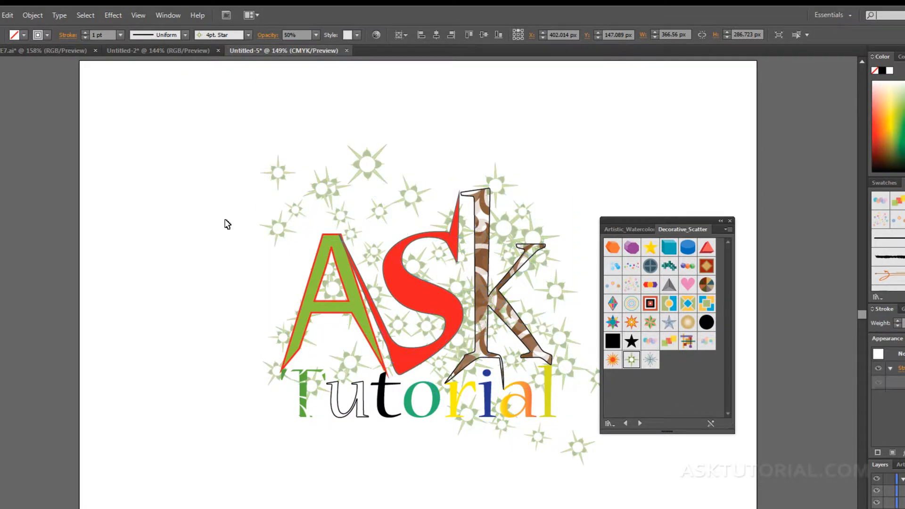
pyautogui.moveTo(633, 220); pyautogui.dragTo(669, 218)
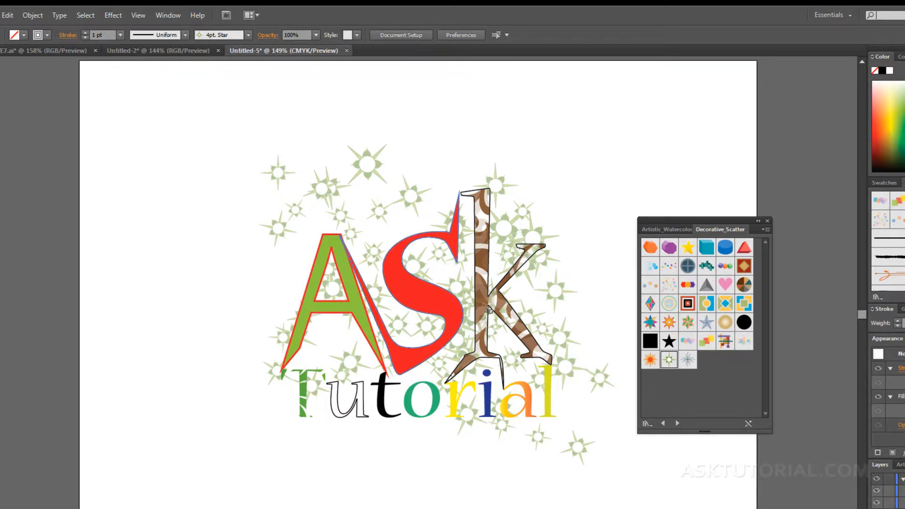
pyautogui.moveTo(677, 220); pyautogui.dragTo(756, 219)
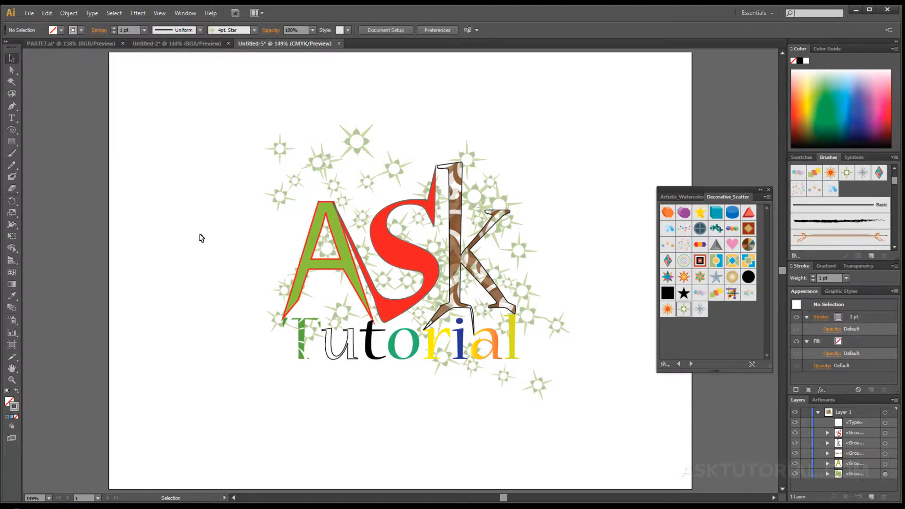
# Draw a rectangle about 564 by 424 px around the whole logo and fill it with the bright blue swatch.
pyautogui.click(11, 142)
pyautogui.moveTo(207, 113); pyautogui.dragTo(618, 420)
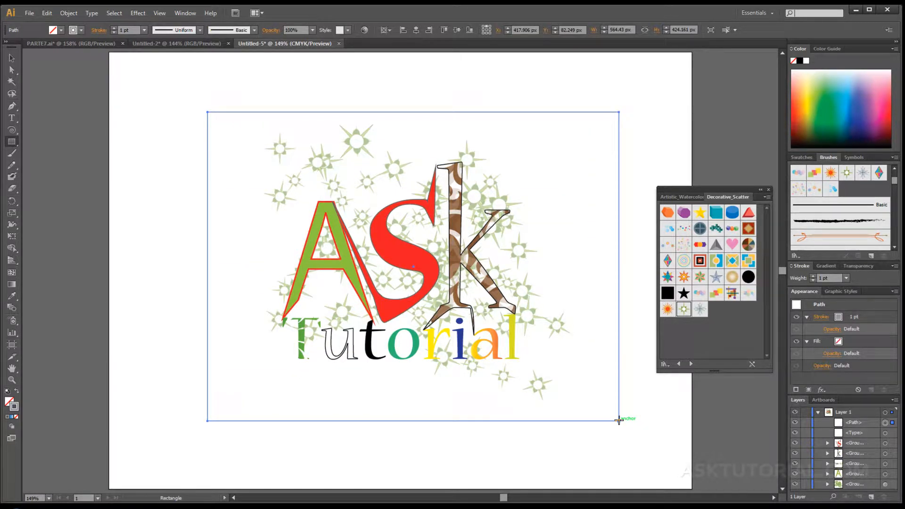
pyautogui.click(9, 402)
pyautogui.click(802, 157)
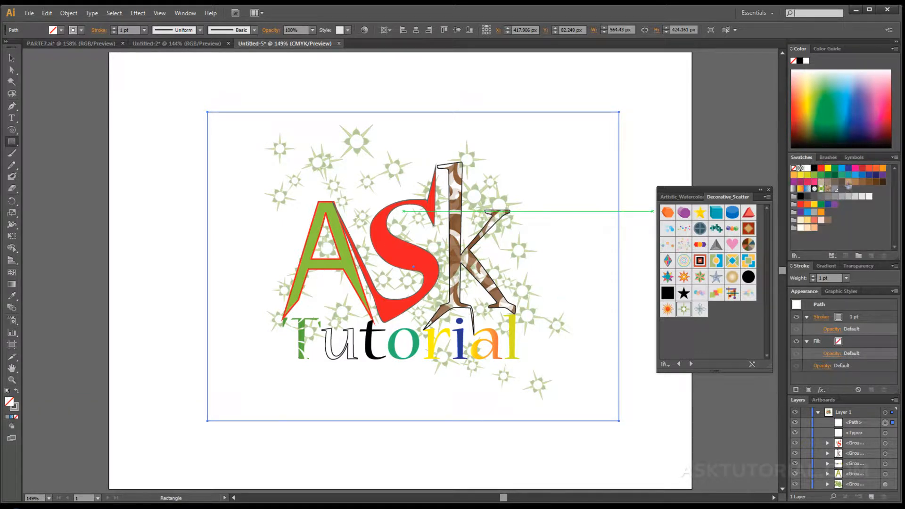
pyautogui.click(842, 169)
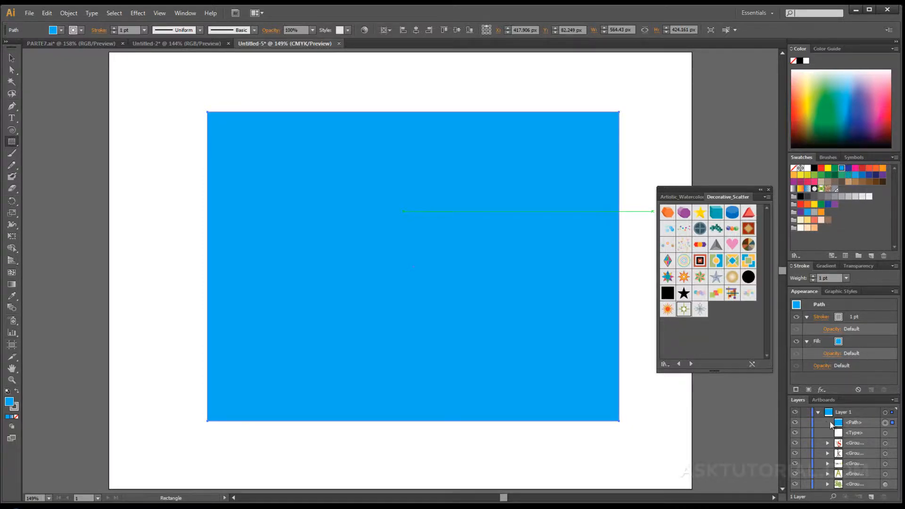
# Toggle the blue rectangle's visibility off and on, and move it beneath all other objects in Layer 1.
pyautogui.click(795, 422)
pyautogui.click(795, 423)
pyautogui.moveTo(833, 423); pyautogui.dragTo(839, 491)
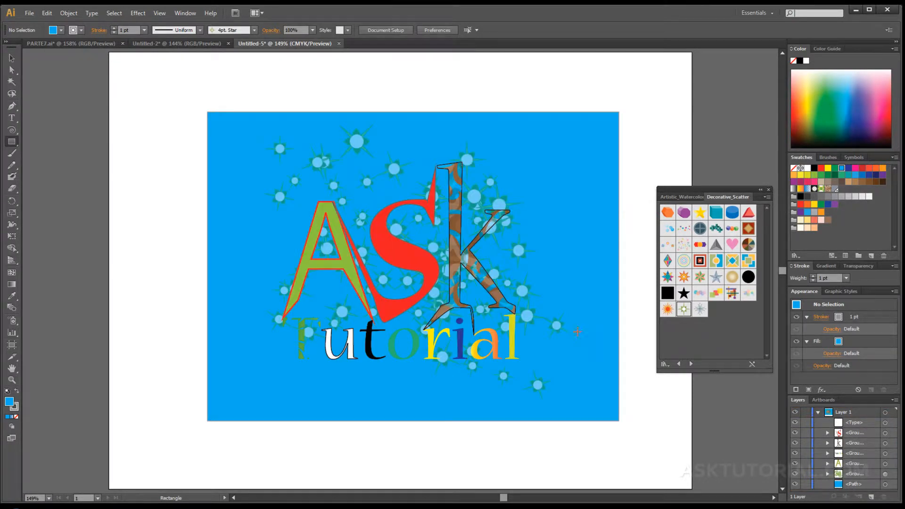
# Reposition and resize the background rectangle to about 500 by 408 px around the logo, and fill it with dark green.
pyautogui.click(12, 58)
pyautogui.click(563, 190)
pyautogui.moveTo(564, 194); pyautogui.dragTo(559, 194)
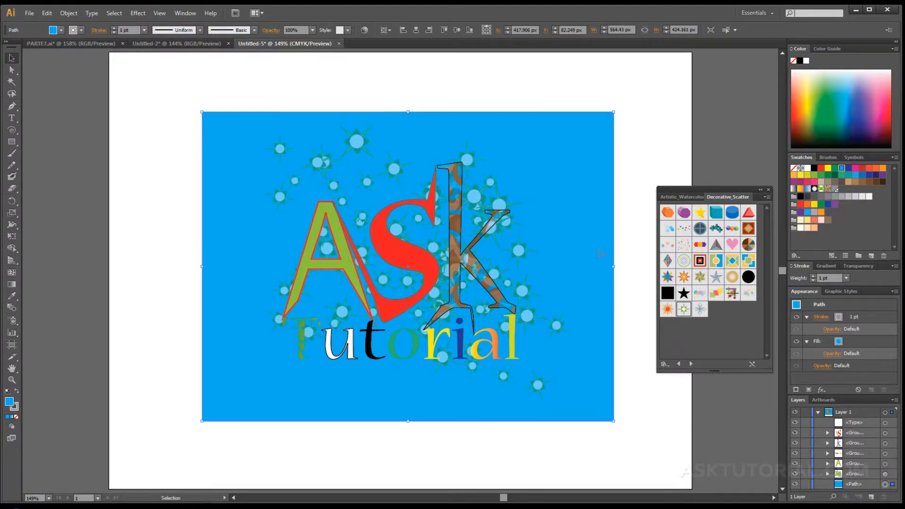
pyautogui.moveTo(613, 267); pyautogui.dragTo(590, 267)
pyautogui.moveTo(202, 267); pyautogui.dragTo(217, 267)
pyautogui.moveTo(404, 421); pyautogui.dragTo(413, 409)
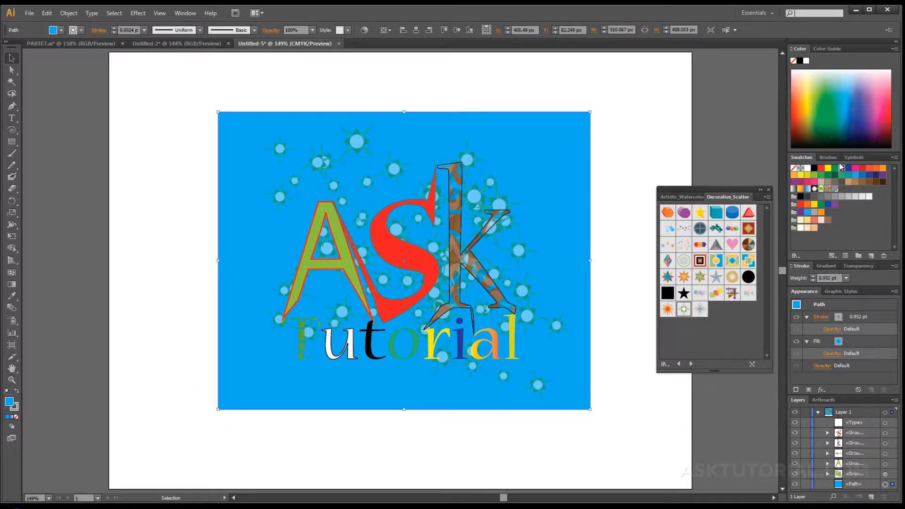
pyautogui.click(829, 175)
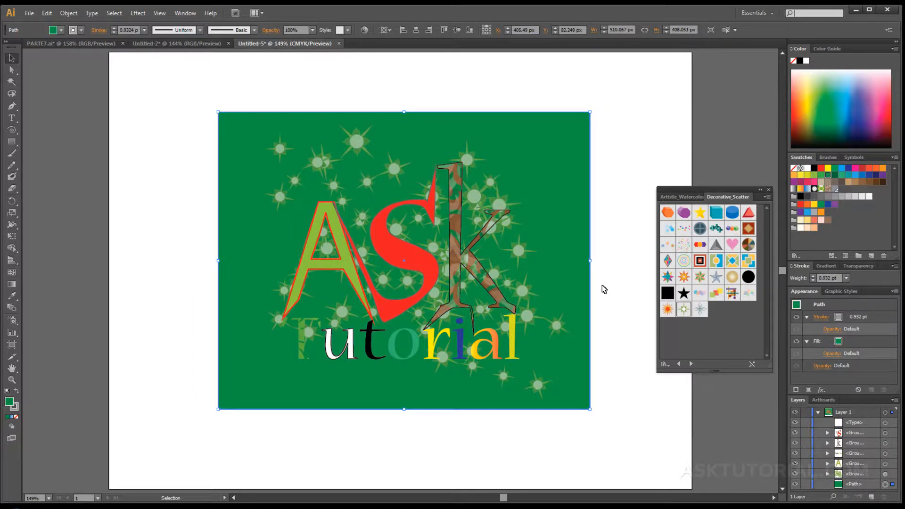
pyautogui.moveTo(219, 260); pyautogui.dragTo(226, 260)
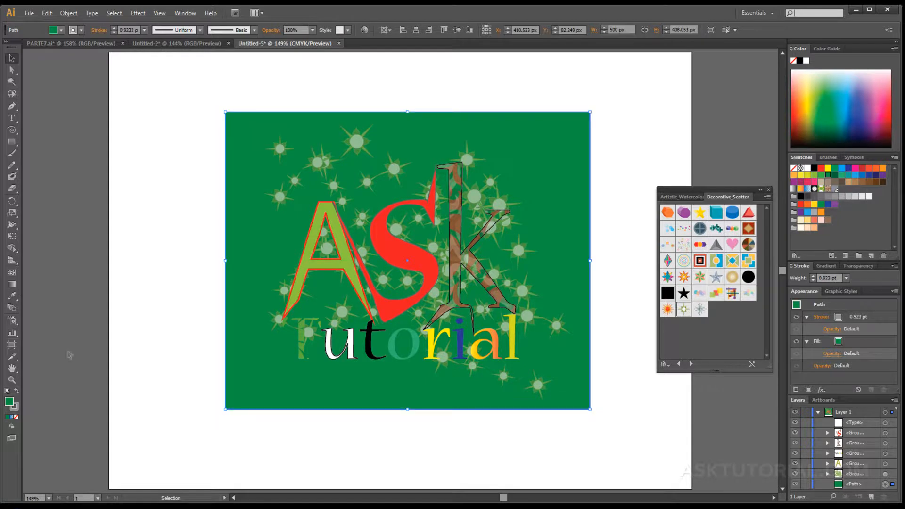
# Try various Decorative_Scatter brushes on the green rectangle's stroke, such as Prism, Snowflake and Square with Diamond, ending with Grey Triangle.
pyautogui.click(15, 408)
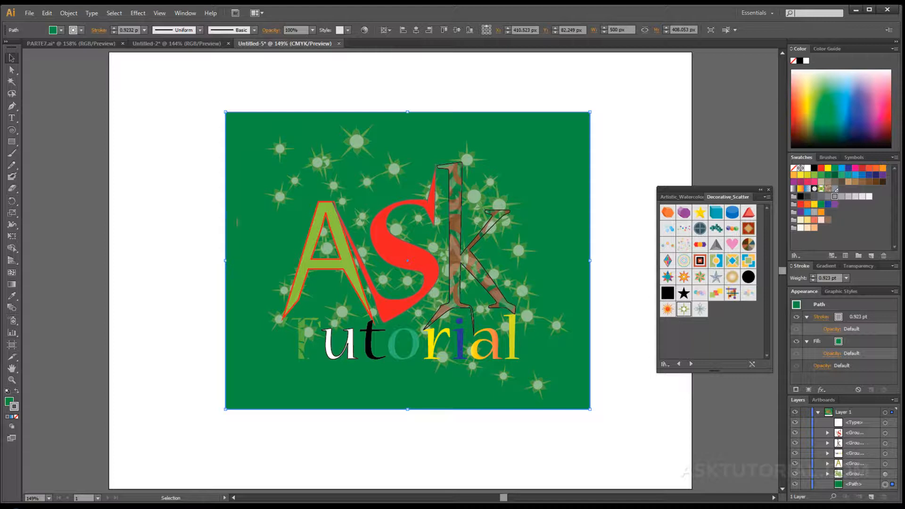
pyautogui.click(700, 213)
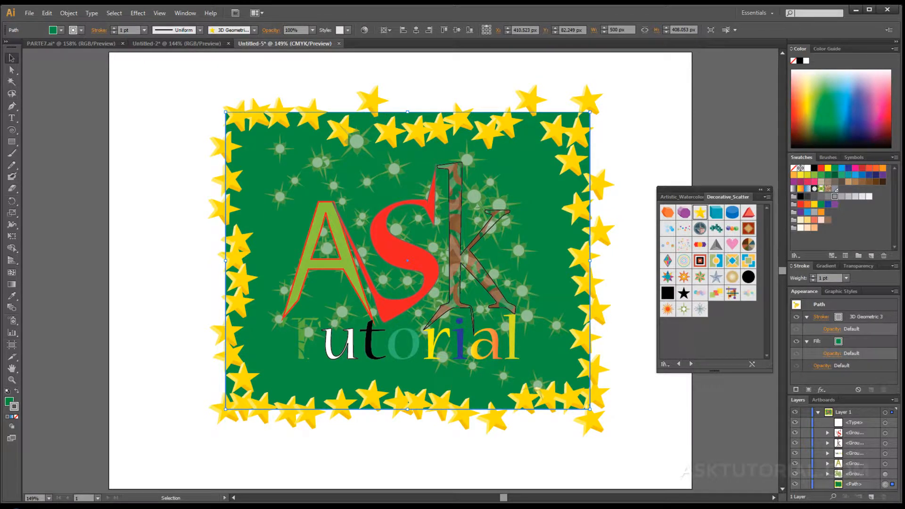
pyautogui.click(700, 229)
pyautogui.click(666, 230)
pyautogui.click(666, 231)
pyautogui.click(667, 260)
pyautogui.click(667, 276)
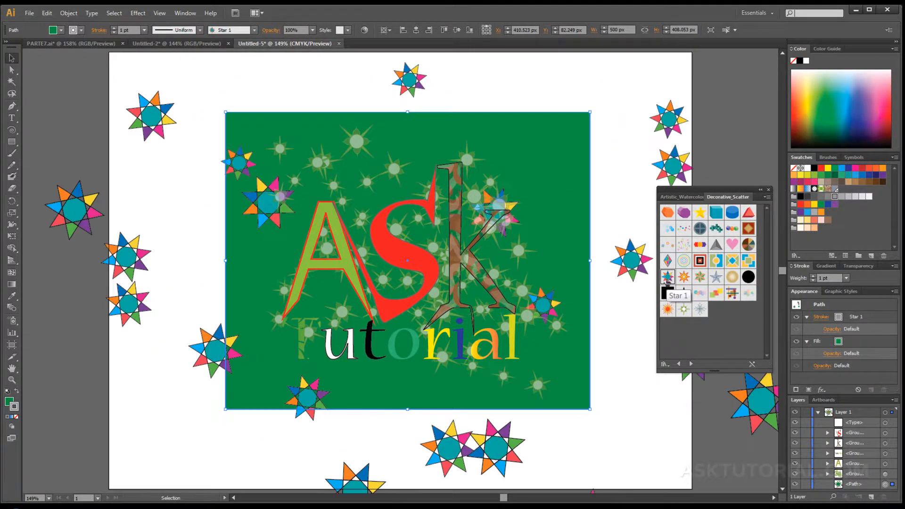
pyautogui.click(667, 260)
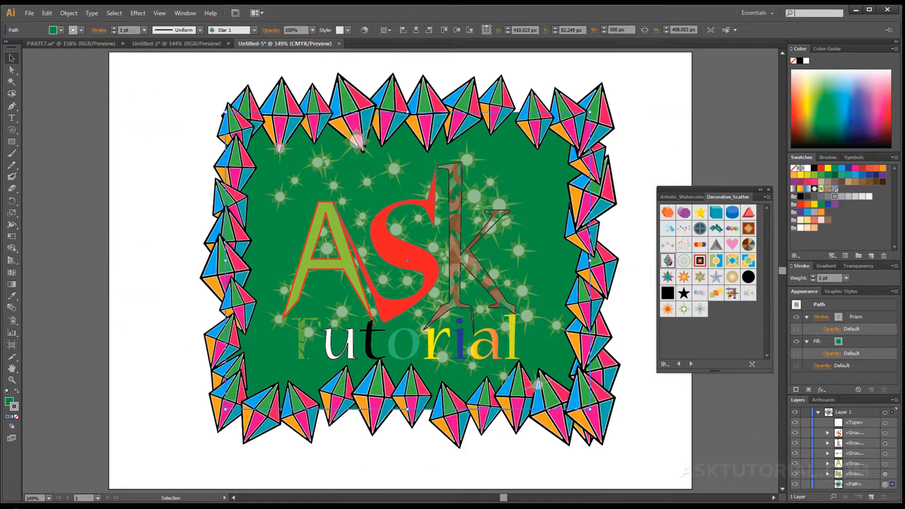
pyautogui.click(684, 276)
pyautogui.click(699, 309)
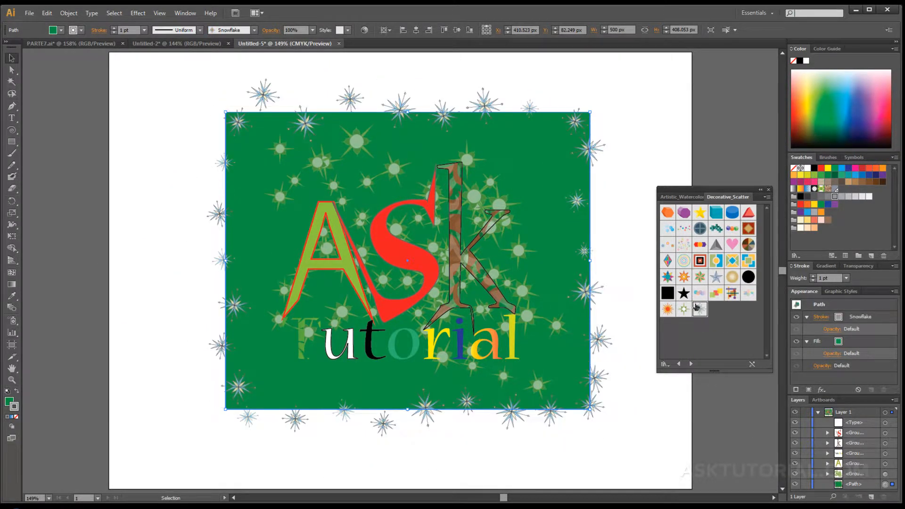
pyautogui.click(683, 309)
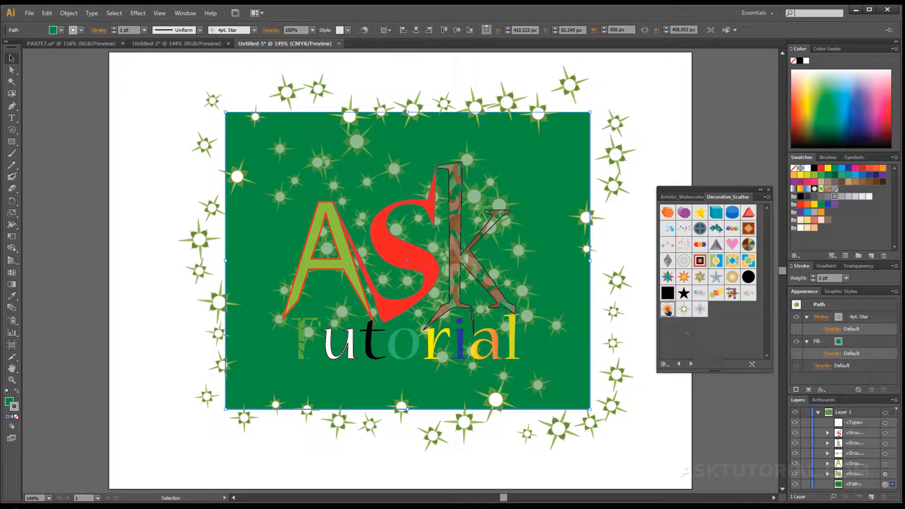
pyautogui.click(667, 310)
pyautogui.click(731, 277)
pyautogui.click(748, 277)
pyautogui.click(746, 263)
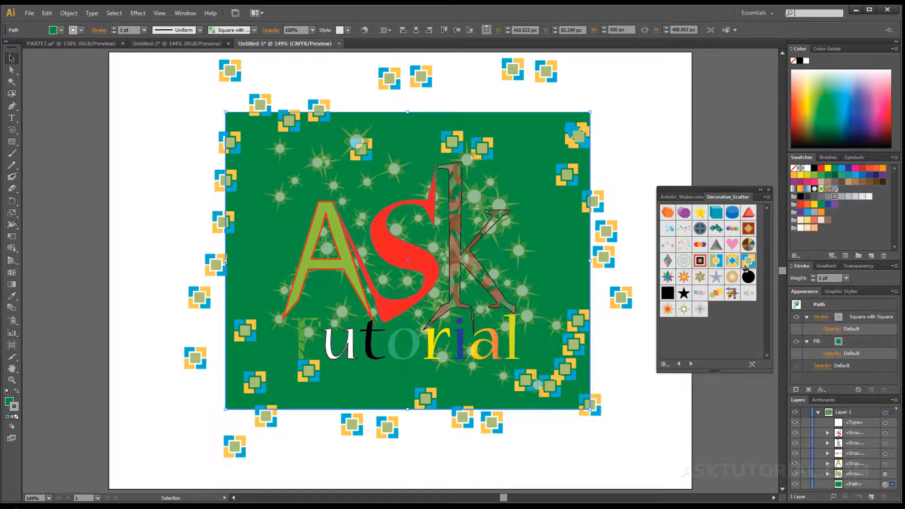
pyautogui.click(732, 262)
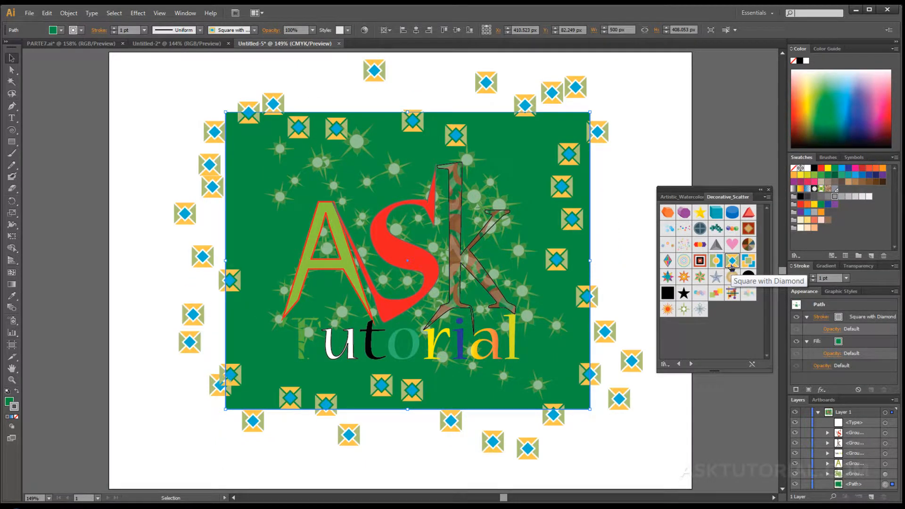
pyautogui.click(716, 245)
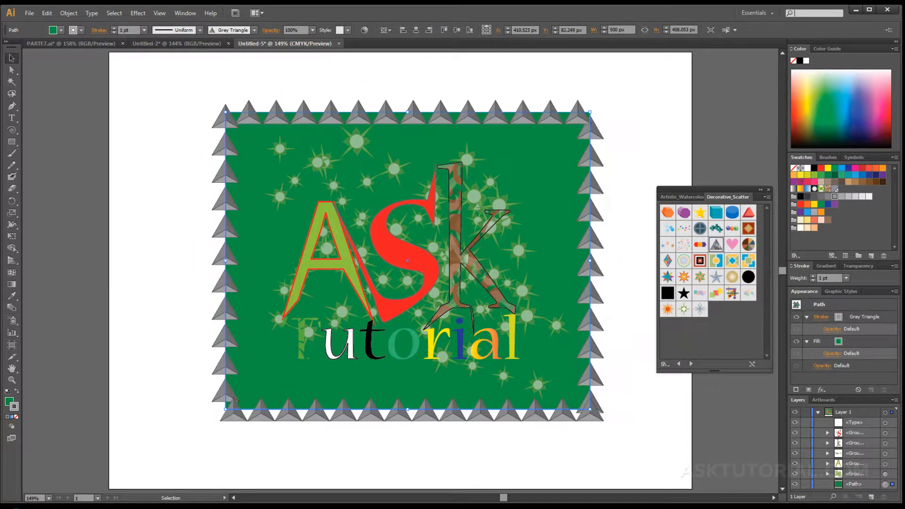
# Load the Borders_Frames brush library.
pyautogui.click(664, 363)
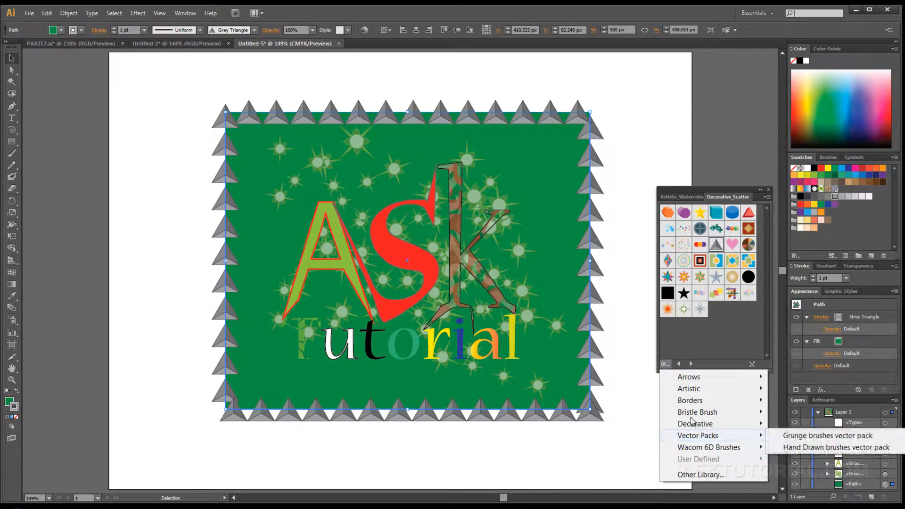
pyautogui.moveTo(702, 405)
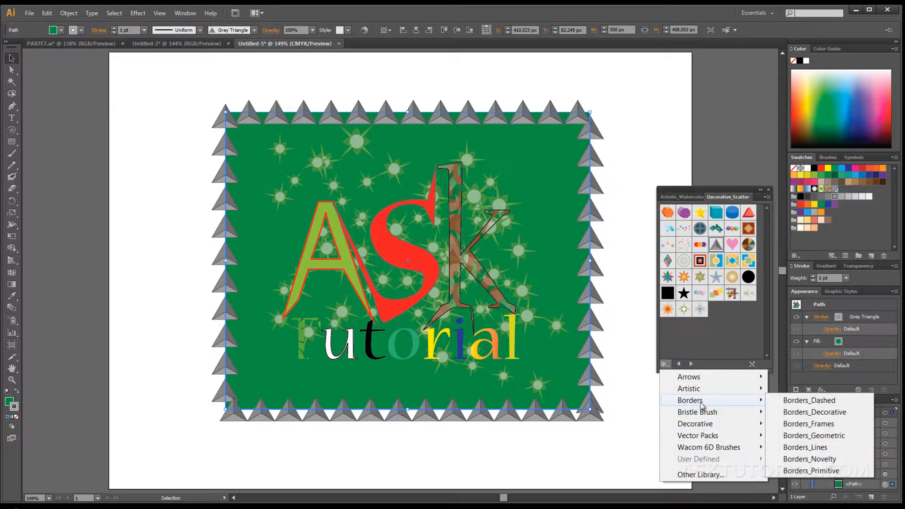
pyautogui.click(793, 427)
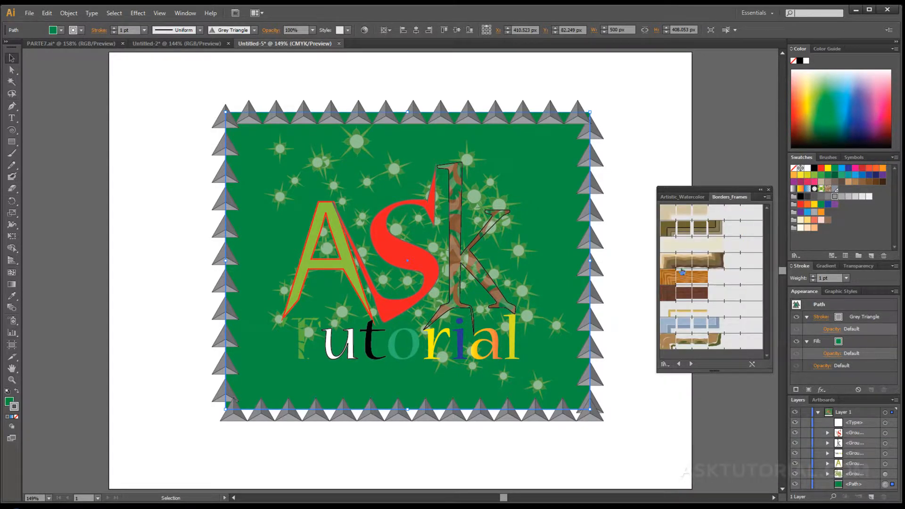
# Try several frame brushes on the green rectangle, ending with Silver, and set its stroke weight to 4 pt.
pyautogui.click(682, 262)
pyautogui.click(682, 279)
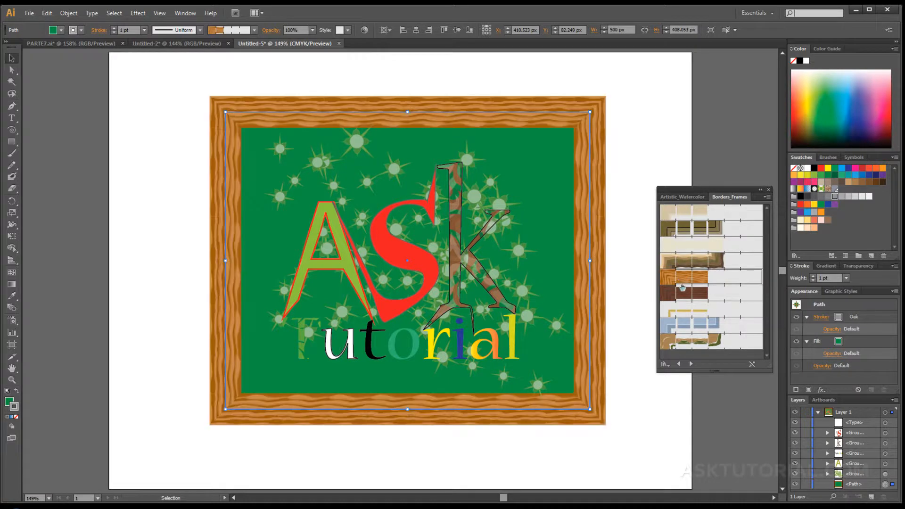
pyautogui.click(682, 293)
pyautogui.click(681, 311)
pyautogui.click(686, 325)
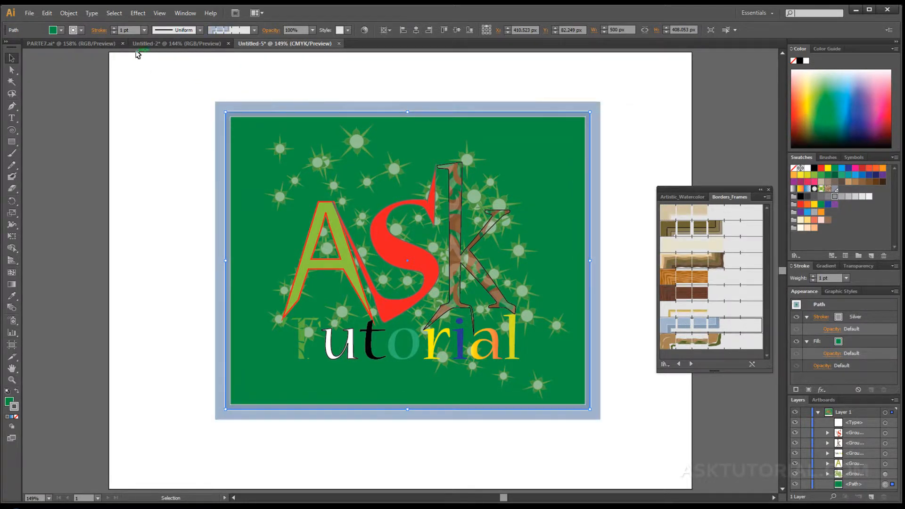
pyautogui.click(114, 28)
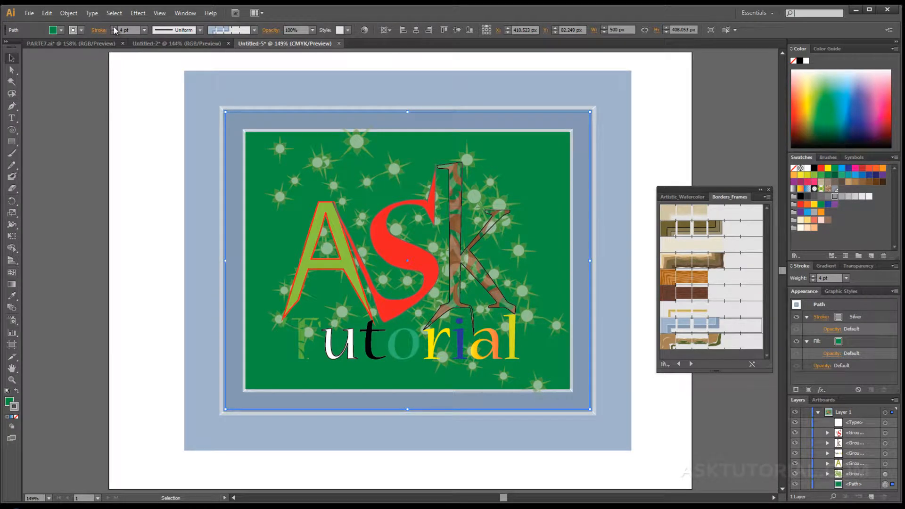
# Set the green rectangle's stroke weight to 3 pt and try the Bark frame brush on it.
pyautogui.click(114, 32)
pyautogui.click(114, 32)
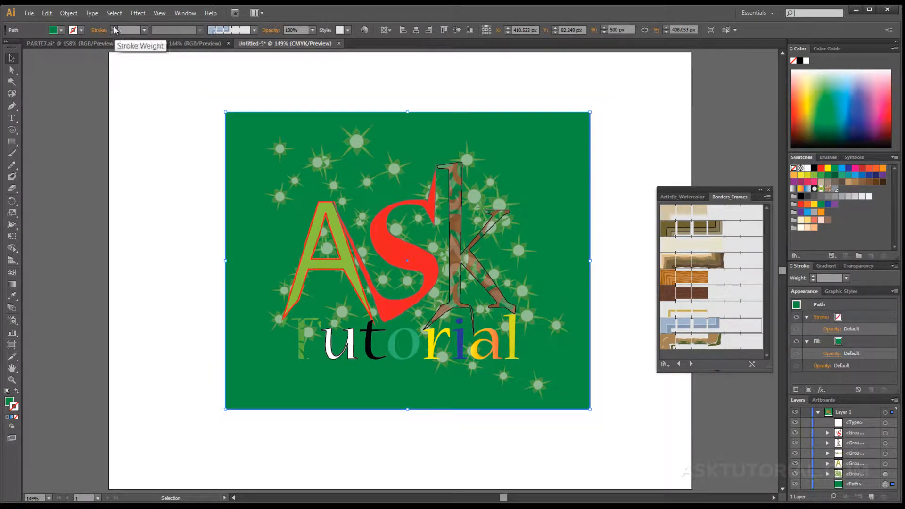
pyautogui.click(114, 28)
pyautogui.click(114, 28)
pyautogui.click(114, 28)
pyautogui.click(698, 342)
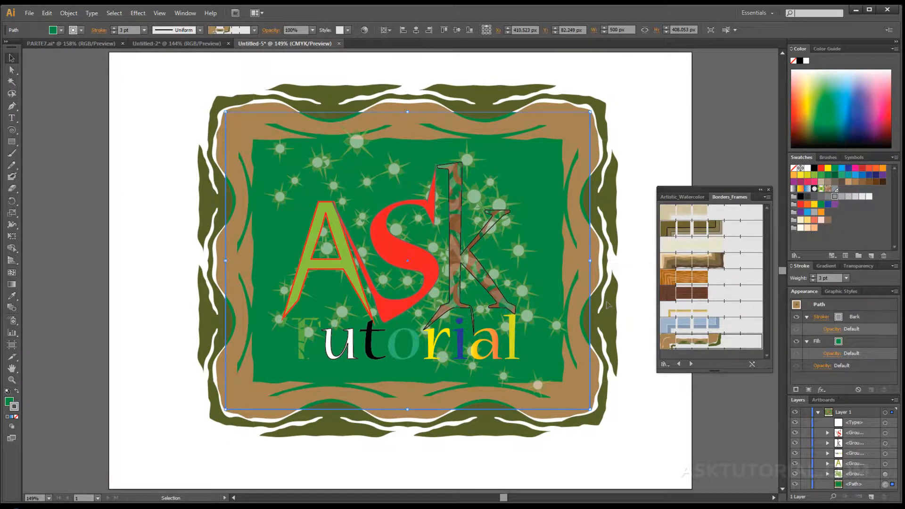
# Load the 6d Art Pen Brushes library and try an art brush and 6d Scatter Brush 1 on the rectangle's stroke.
pyautogui.click(664, 364)
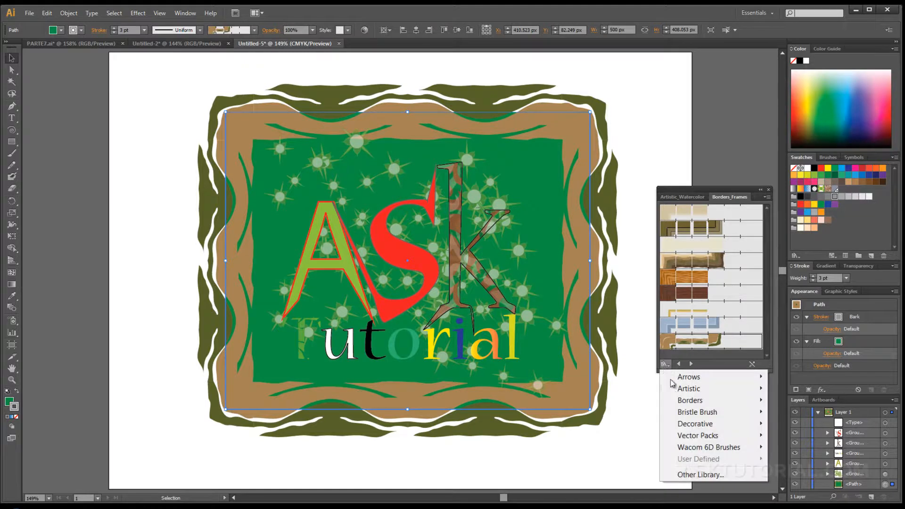
pyautogui.moveTo(689, 380)
pyautogui.click(783, 449)
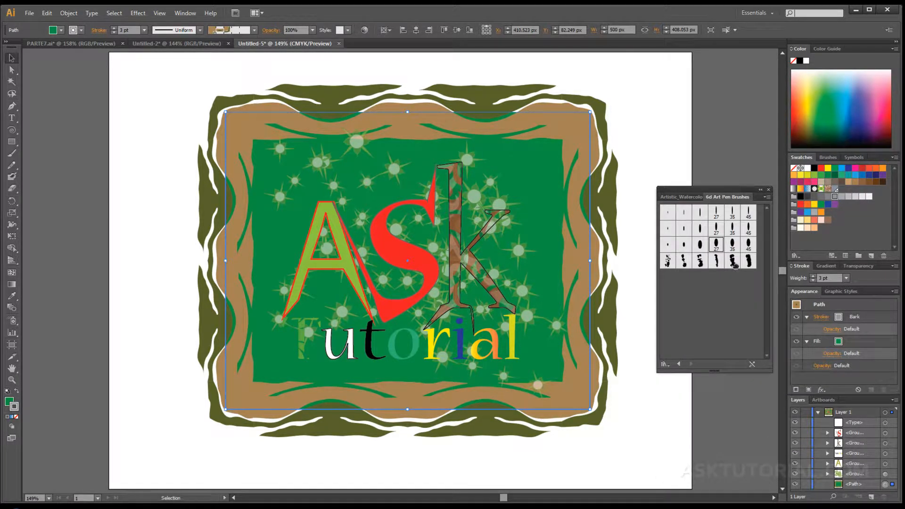
pyautogui.click(700, 228)
pyautogui.click(669, 261)
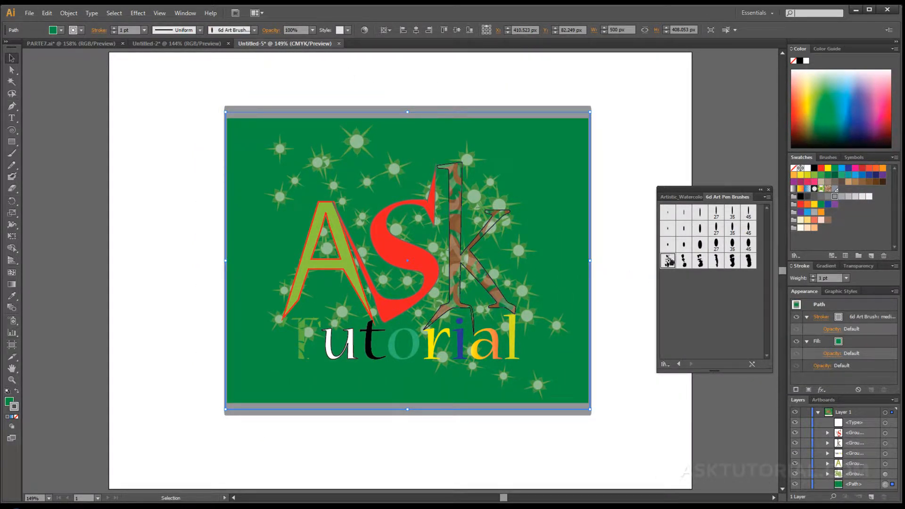
# Load the Arrows_Standard brush library and try the Arrow 1.11 brush on the rectangle's stroke.
pyautogui.click(664, 364)
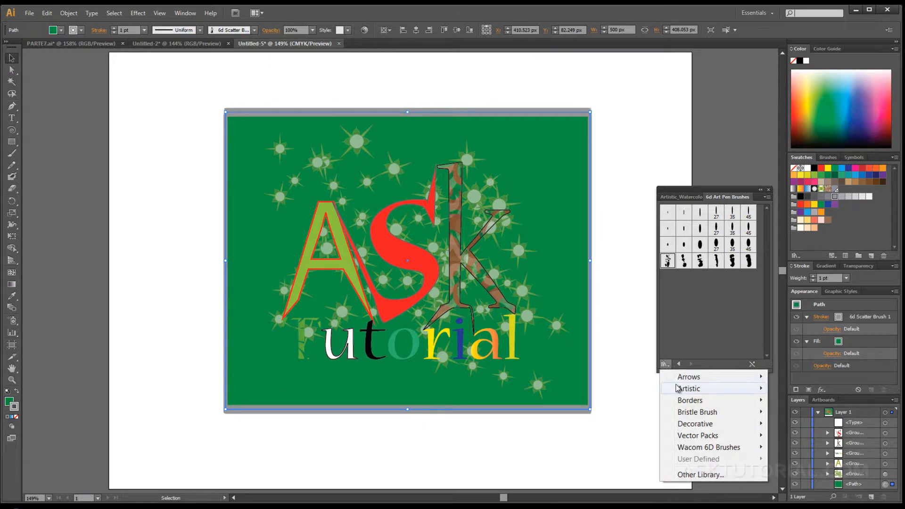
pyautogui.moveTo(748, 380)
pyautogui.click(809, 388)
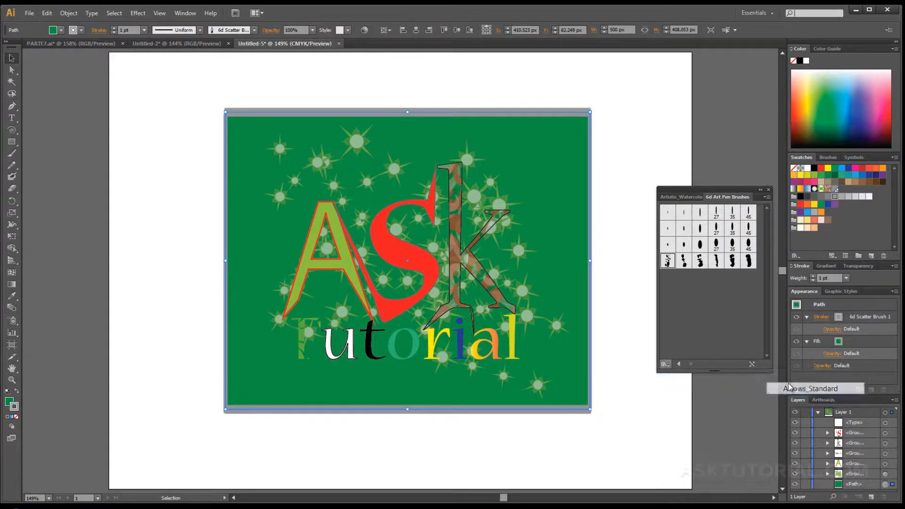
pyautogui.click(702, 309)
# Load the Grunge brushes vector pack and try several of its brushes on the rectangle's stroke, ending with the third one.
pyautogui.click(664, 363)
pyautogui.moveTo(690, 400)
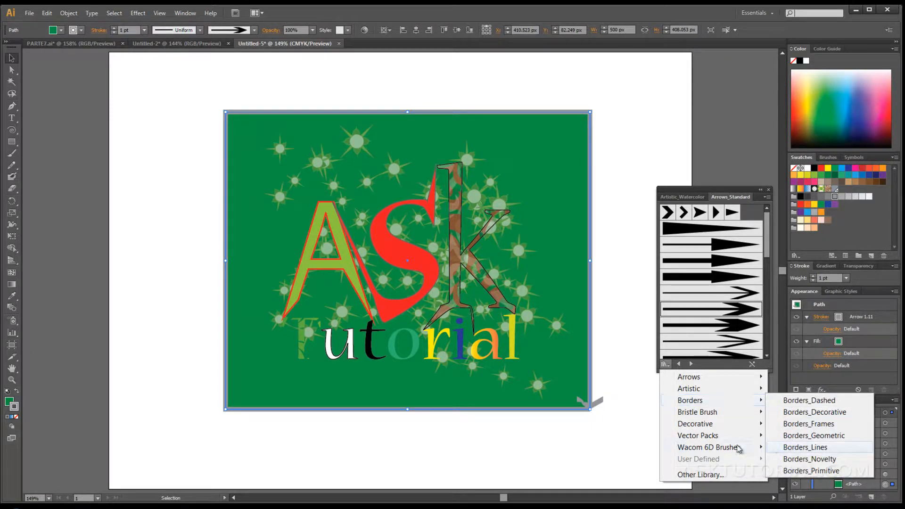
pyautogui.moveTo(733, 436)
pyautogui.click(815, 434)
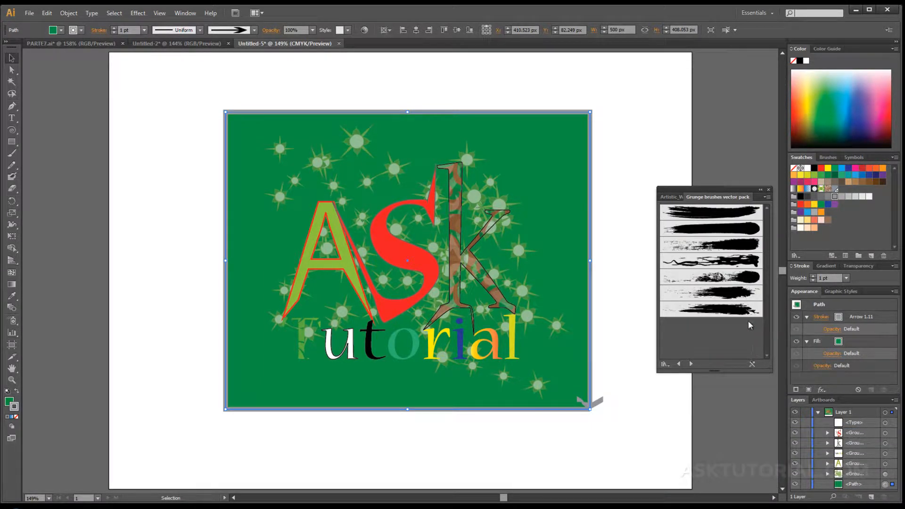
pyautogui.click(734, 310)
pyautogui.click(703, 296)
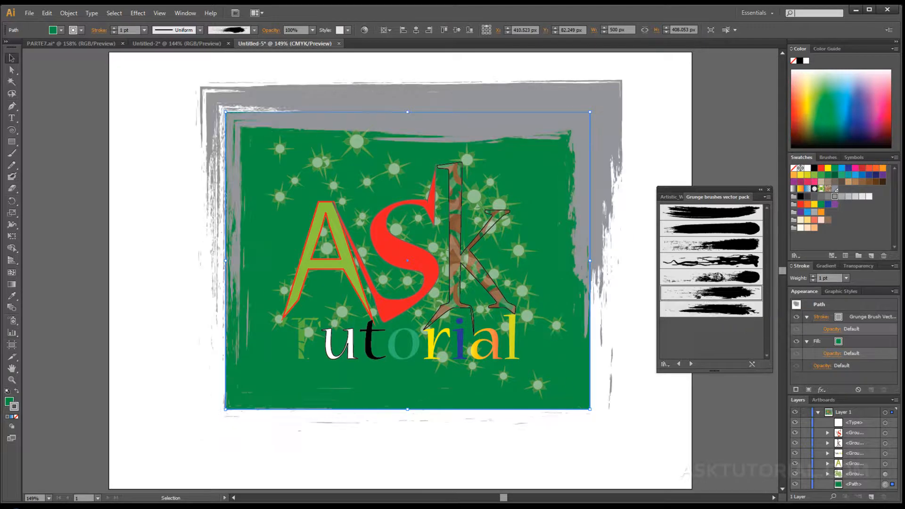
pyautogui.click(695, 278)
pyautogui.click(694, 265)
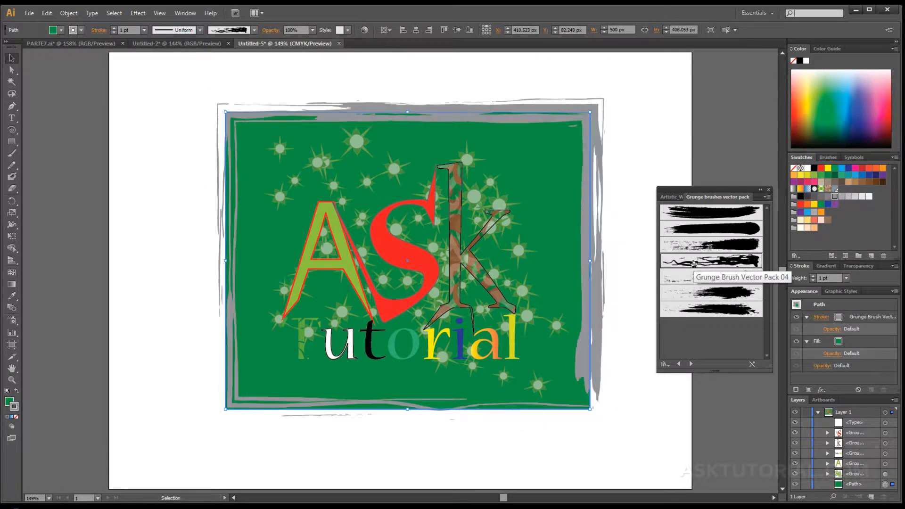
pyautogui.click(690, 251)
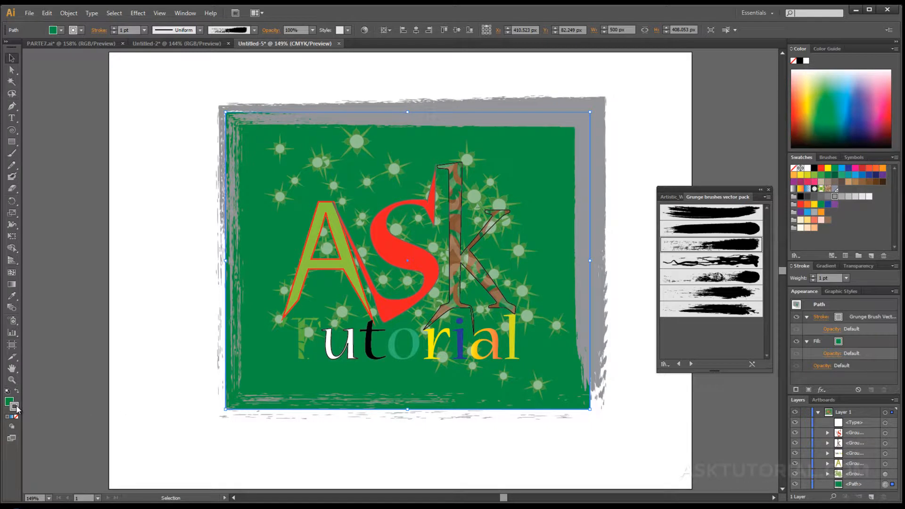
# Color the rectangle's stroke red, apply Grunge Brush Vector Pack 04 and set the weight to 2 pt.
pyautogui.click(821, 168)
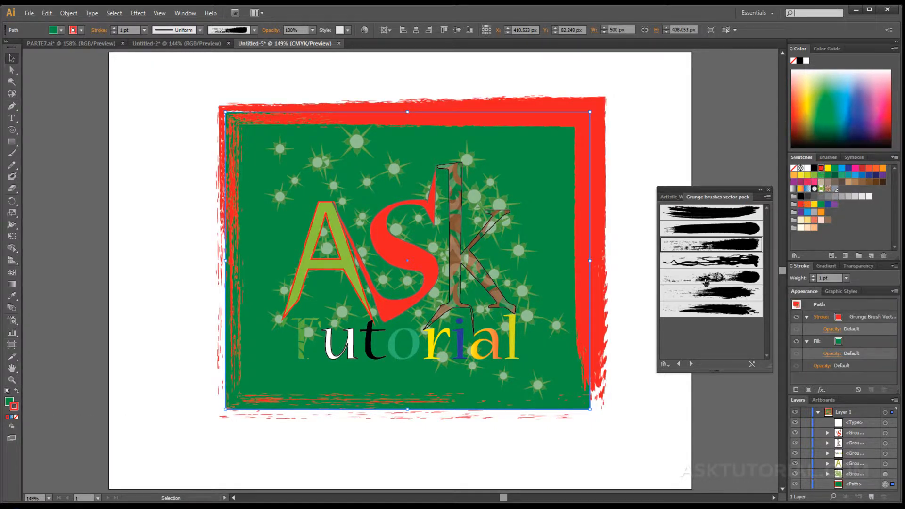
pyautogui.click(699, 262)
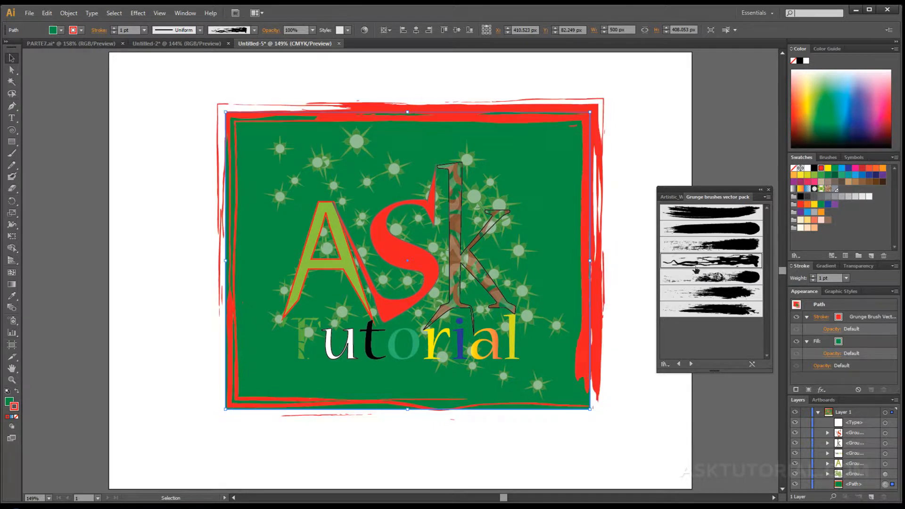
pyautogui.click(114, 28)
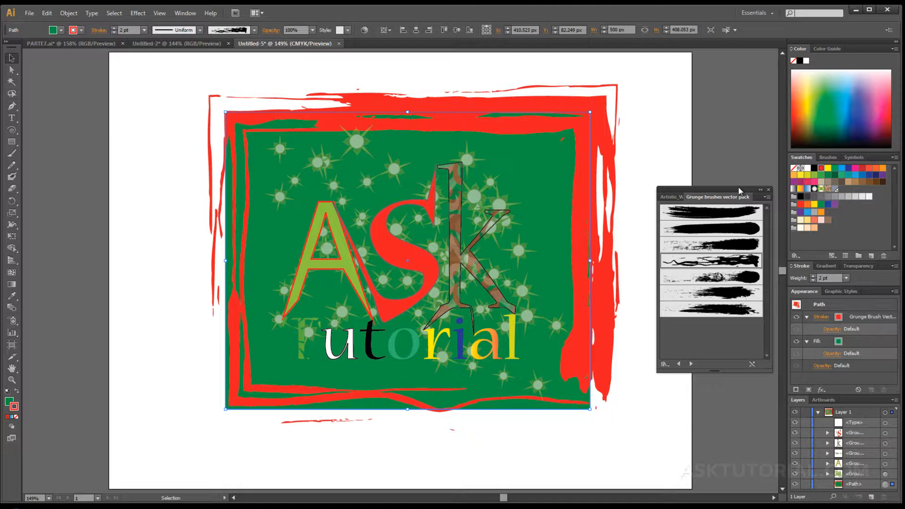
# Try several grunge vector pack brushes on the outline of the letter A, ending with the first one.
pyautogui.click(344, 248)
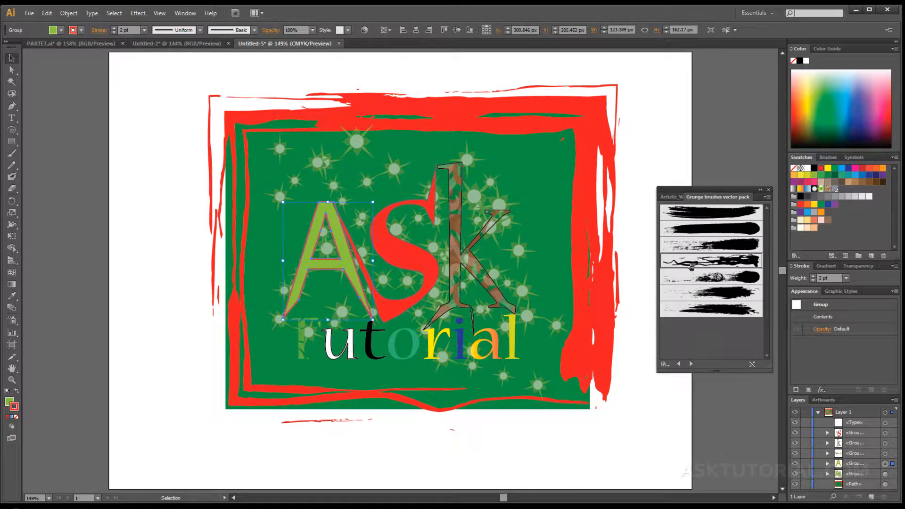
pyautogui.click(691, 267)
pyautogui.click(684, 279)
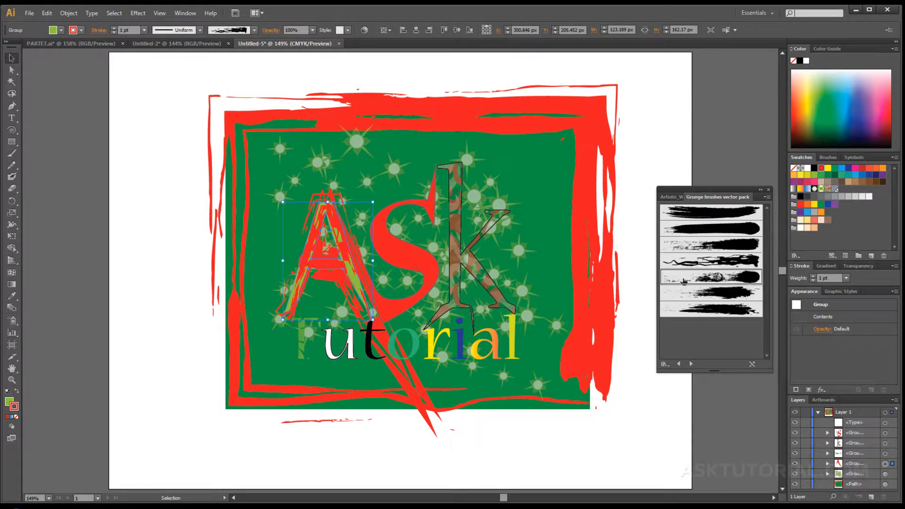
pyautogui.click(686, 294)
pyautogui.click(689, 310)
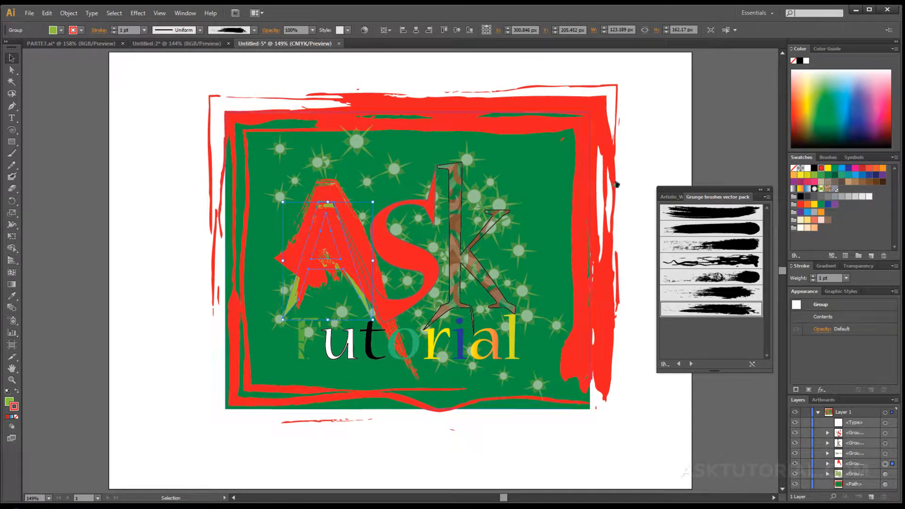
pyautogui.click(719, 211)
# Try several Artistic_Watercolor brushes on the letter A's outline, ending with the last one in the library.
pyautogui.click(673, 197)
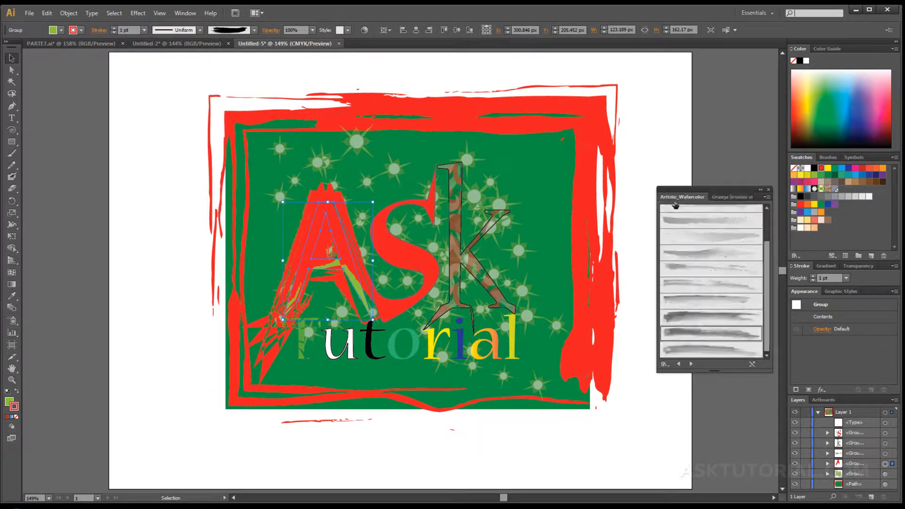
pyautogui.click(704, 254)
pyautogui.click(703, 299)
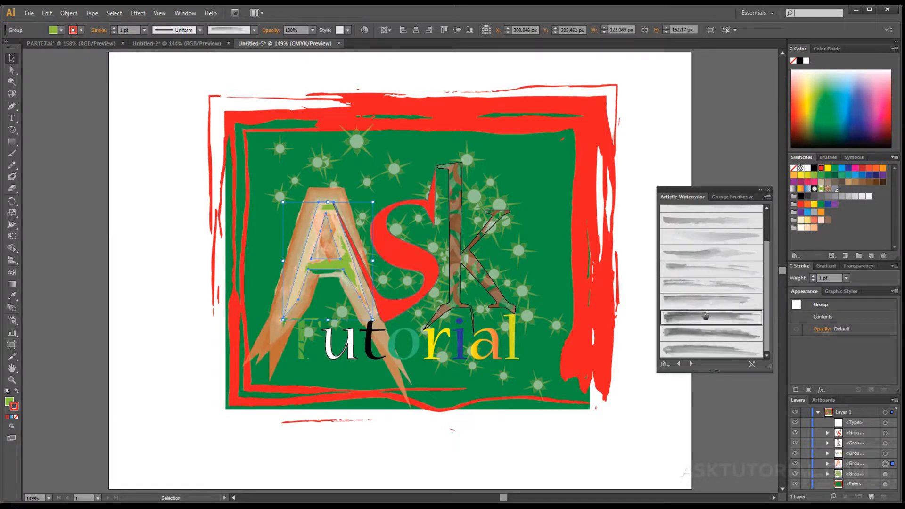
pyautogui.click(706, 317)
pyautogui.click(706, 332)
pyautogui.click(706, 348)
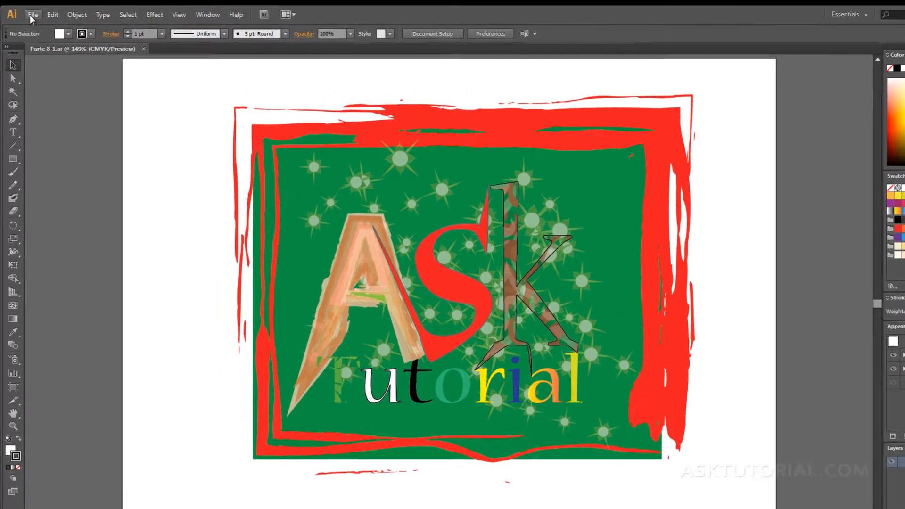
# Create a new document from the Web profile with a size of 800 x 600 px.
pyautogui.click(30, 13)
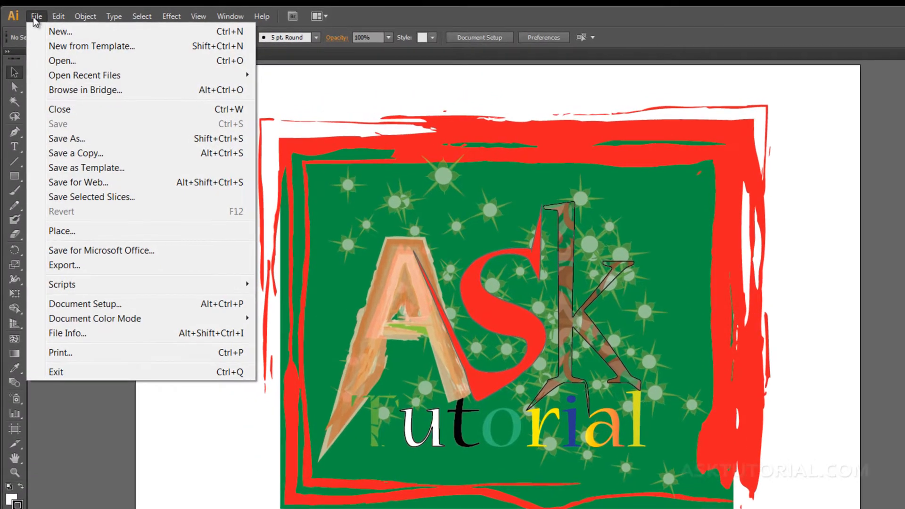
pyautogui.click(54, 32)
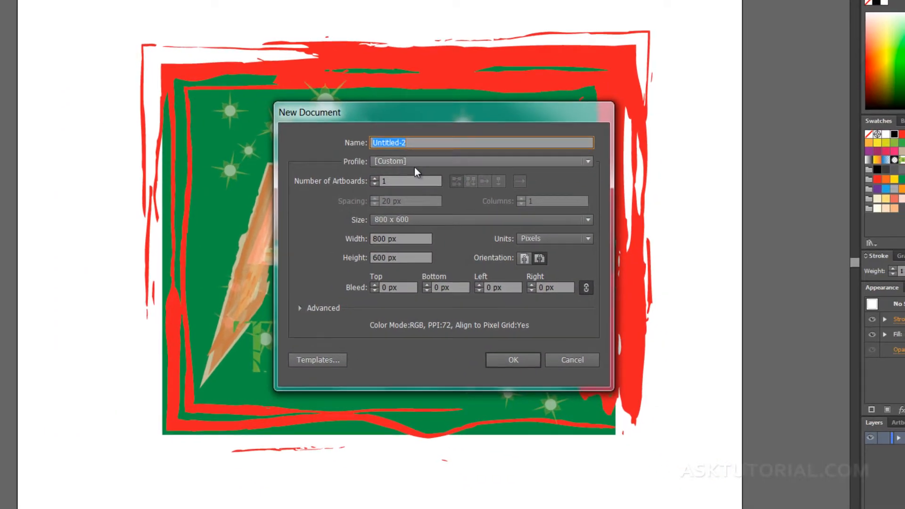
pyautogui.click(414, 167)
pyautogui.click(399, 206)
pyautogui.click(391, 221)
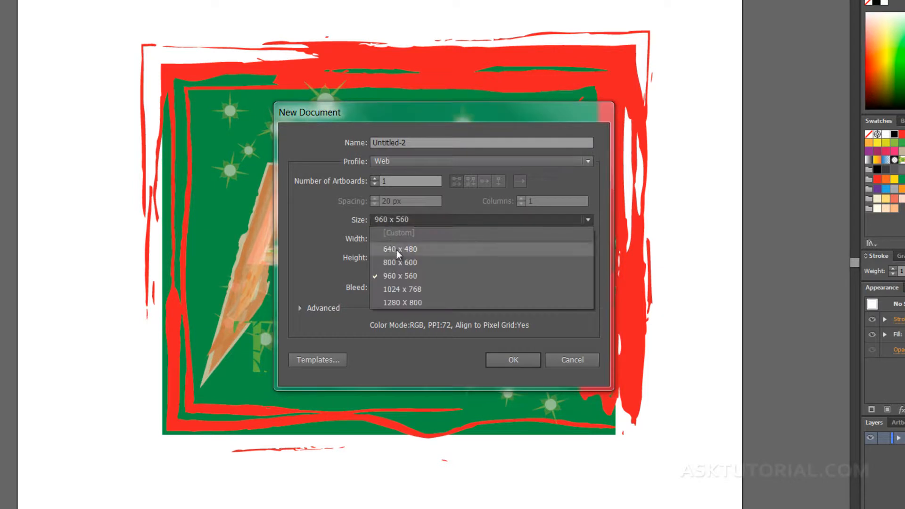
pyautogui.click(397, 262)
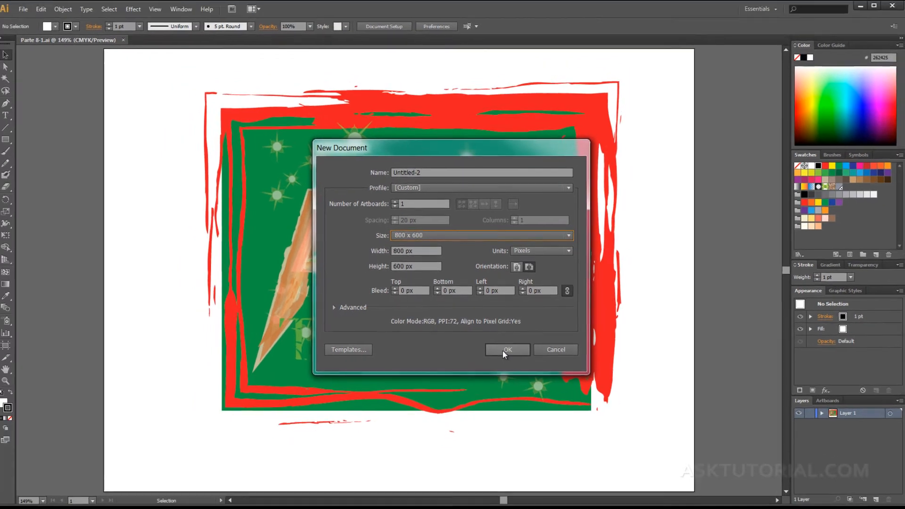
pyautogui.click(503, 349)
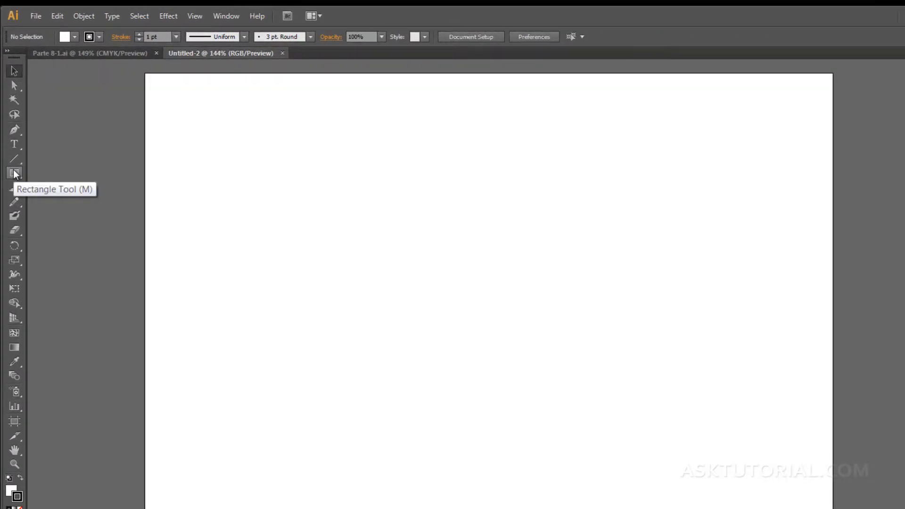
# Draw a rectangle about 266 by 239 px in the upper-left part of the artboard.
pyautogui.click(14, 173)
pyautogui.moveTo(217, 141); pyautogui.dragTo(447, 348)
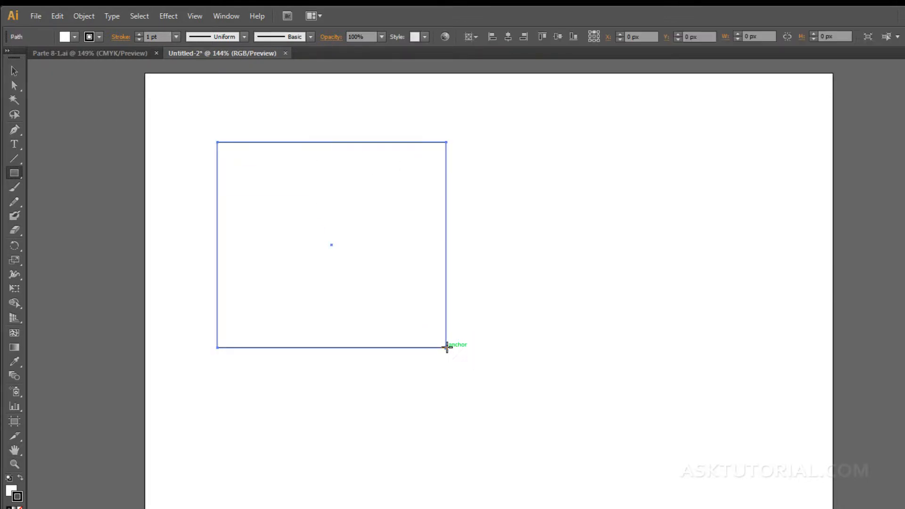
pyautogui.click(14, 464)
pyautogui.moveTo(207, 124); pyautogui.dragTo(485, 380)
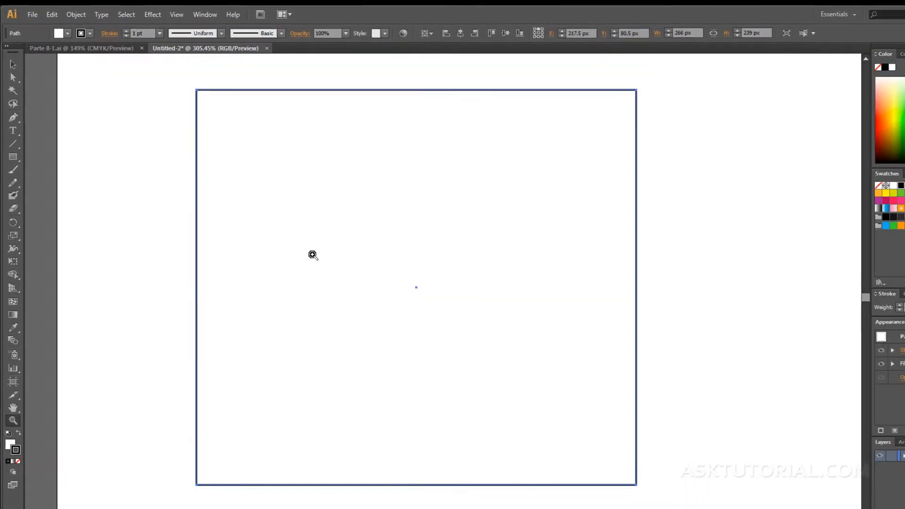
# Fill the rectangle with a pinkish-red swatch.
pyautogui.click(13, 65)
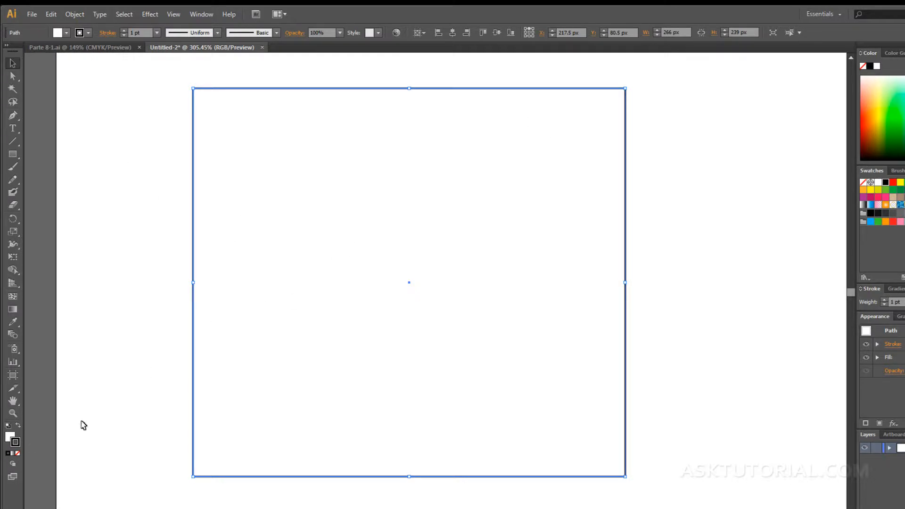
pyautogui.click(9, 439)
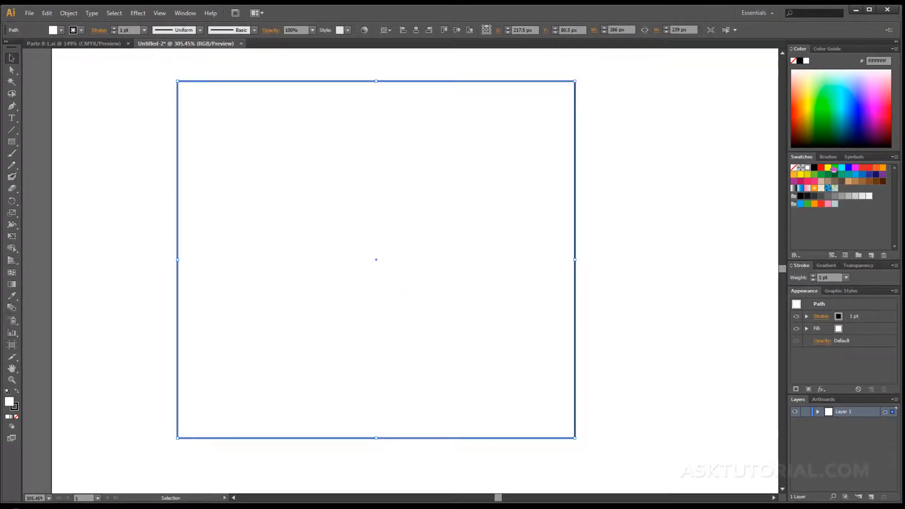
pyautogui.click(807, 181)
pyautogui.click(643, 262)
pyautogui.click(297, 269)
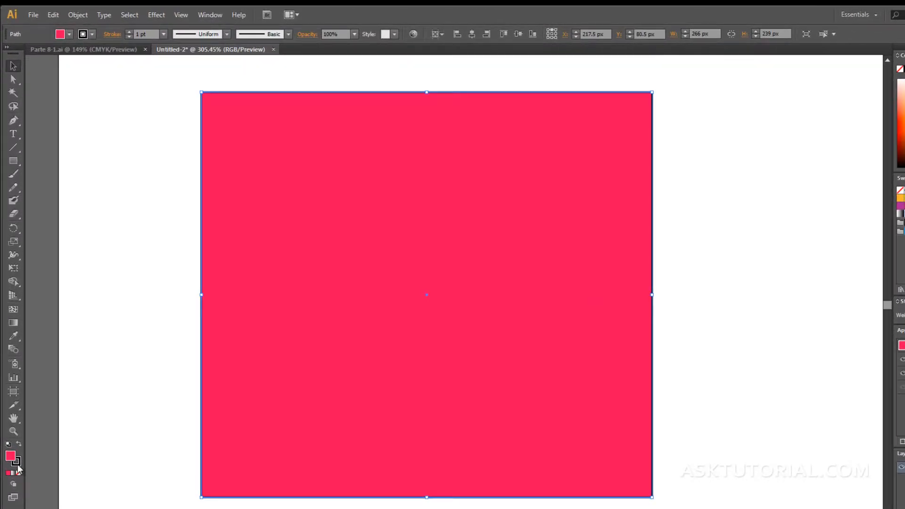
# Set the pinkish-red rectangle's black stroke weight to 8 pt, and leave the rectangle selected.
pyautogui.click(15, 409)
pyautogui.click(163, 35)
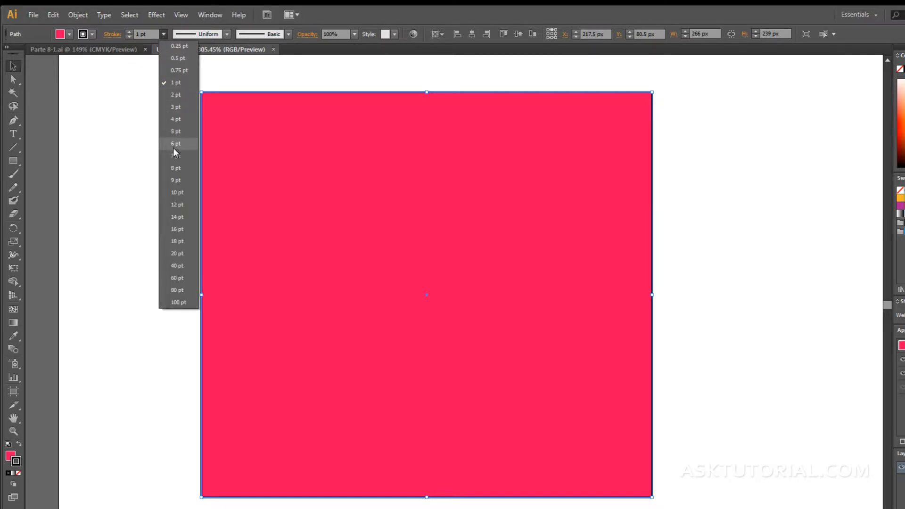
pyautogui.click(178, 164)
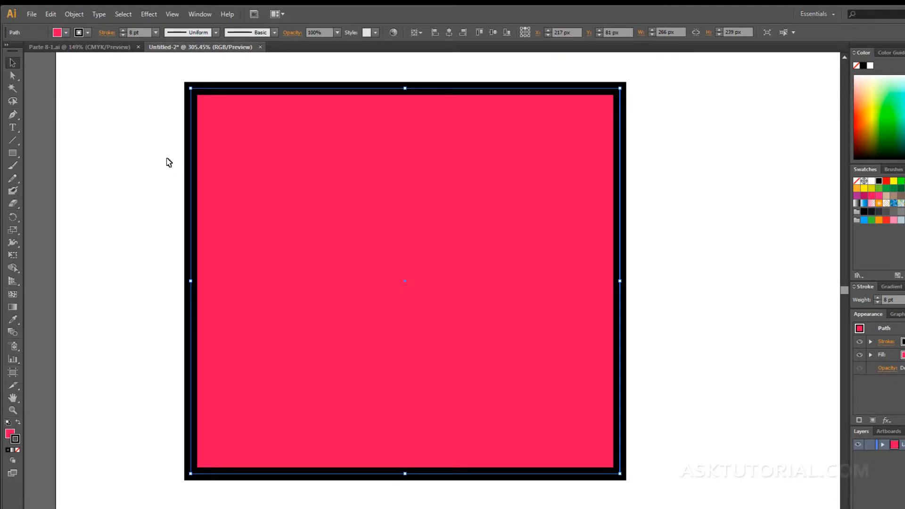
pyautogui.click(168, 152)
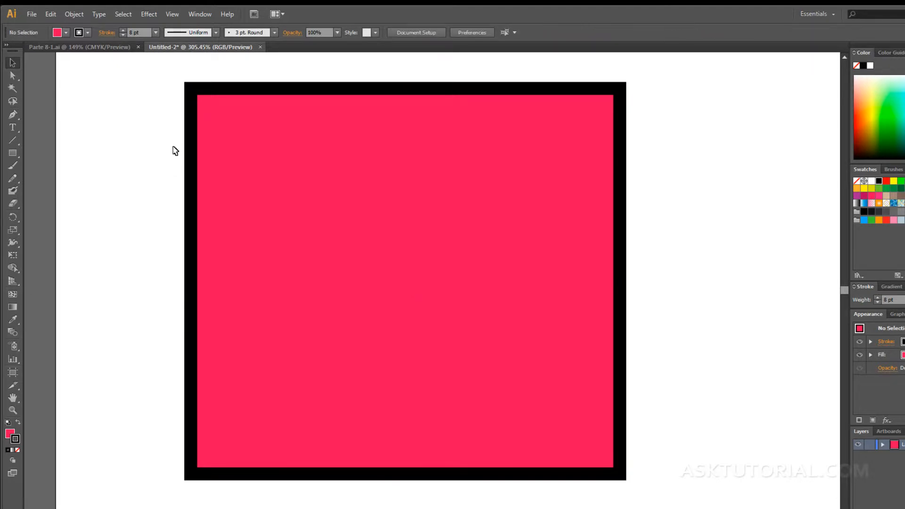
pyautogui.click(193, 146)
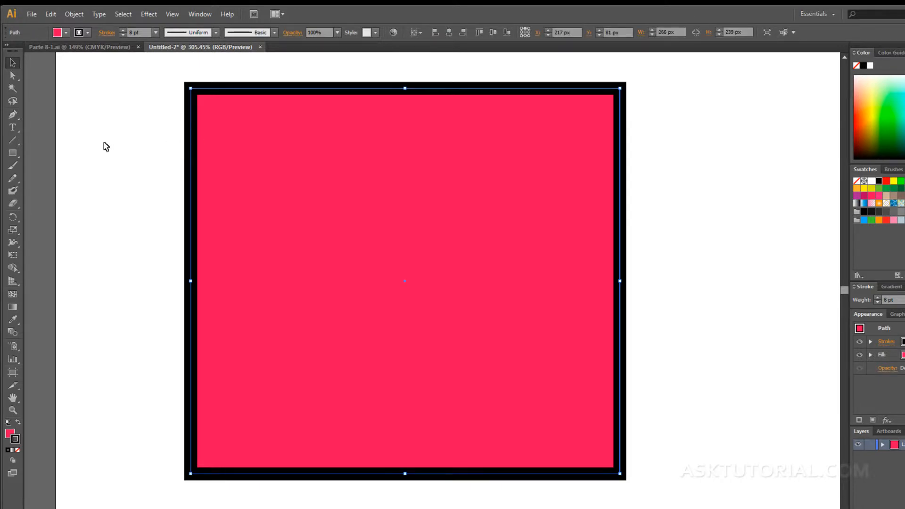
# Make the rectangle's 8 pt stroke a 12 pt dashed line with the dashes aligned to its corners and path ends.
pyautogui.click(107, 33)
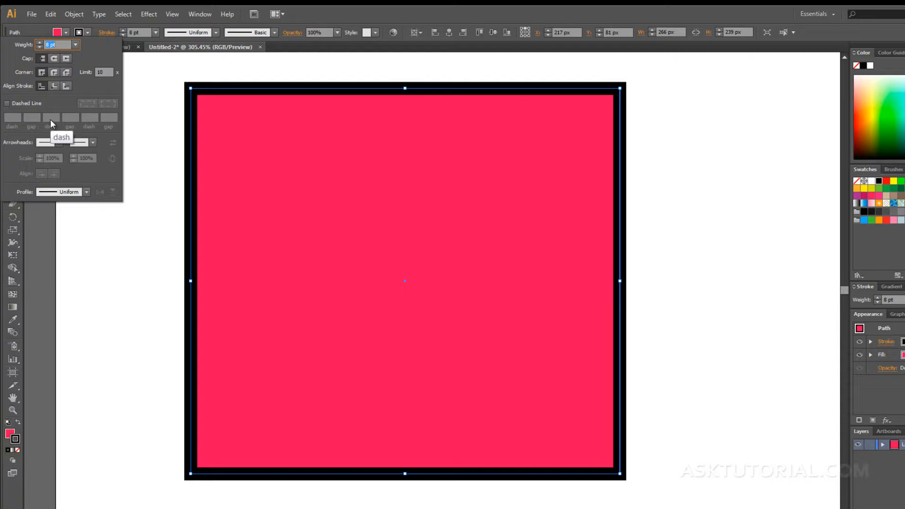
pyautogui.click(7, 104)
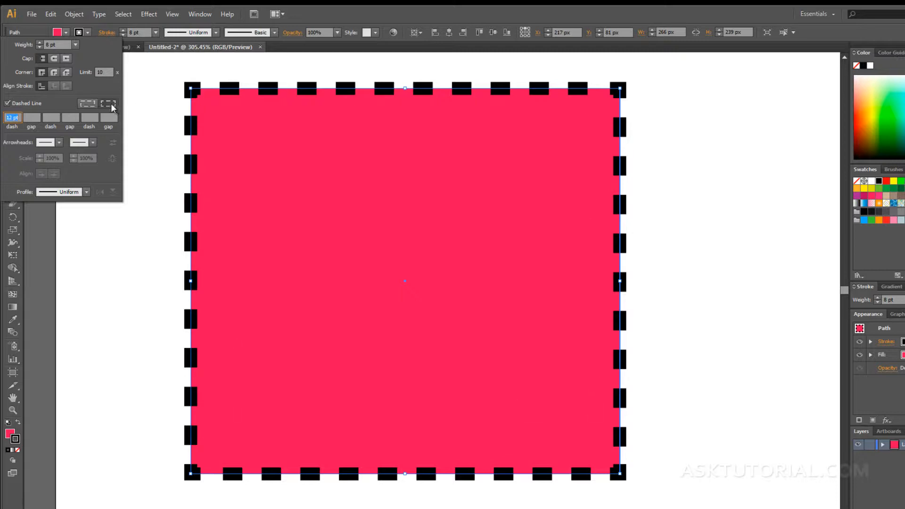
pyautogui.click(87, 103)
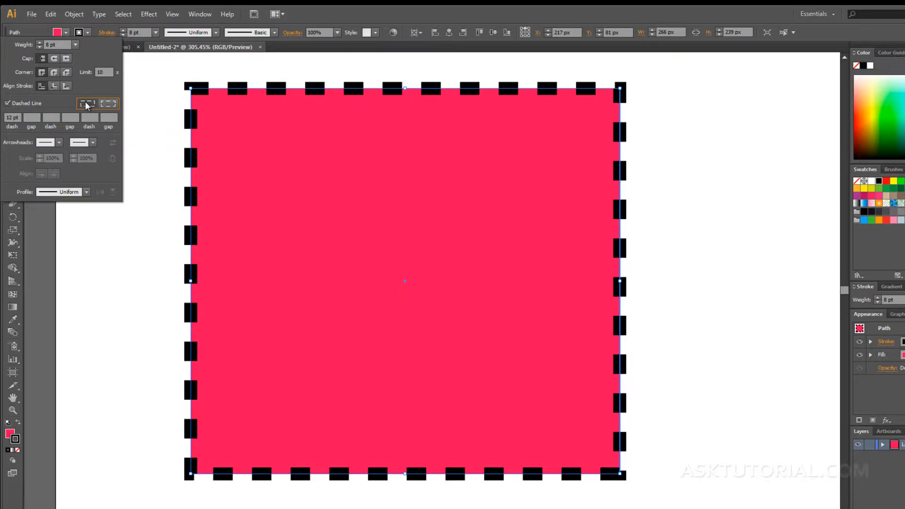
pyautogui.click(113, 104)
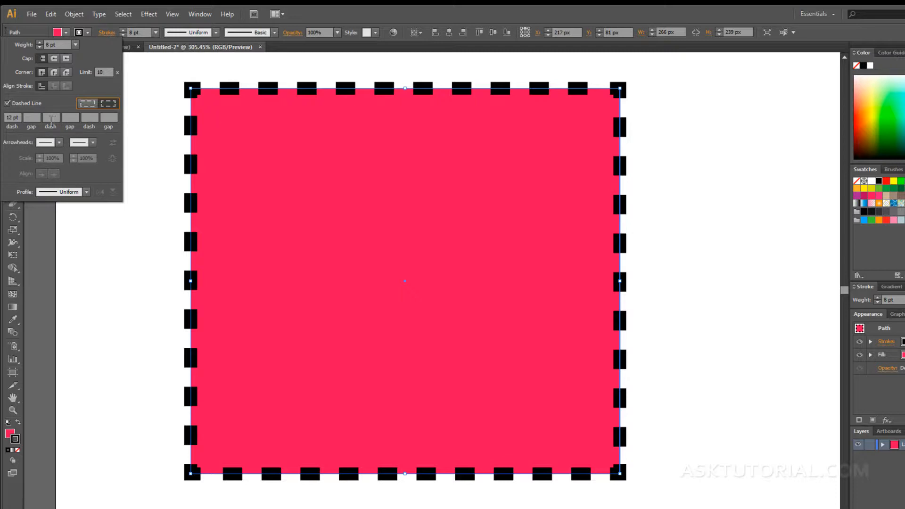
# Set the rectangle stroke's first gap to 5 pt and its second dash to 8 pt.
pyautogui.click(35, 117)
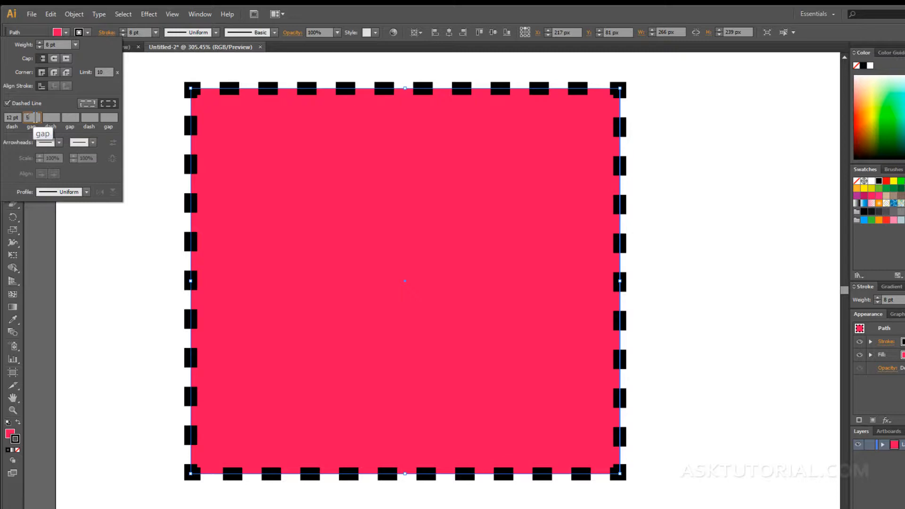
pyautogui.click(51, 117)
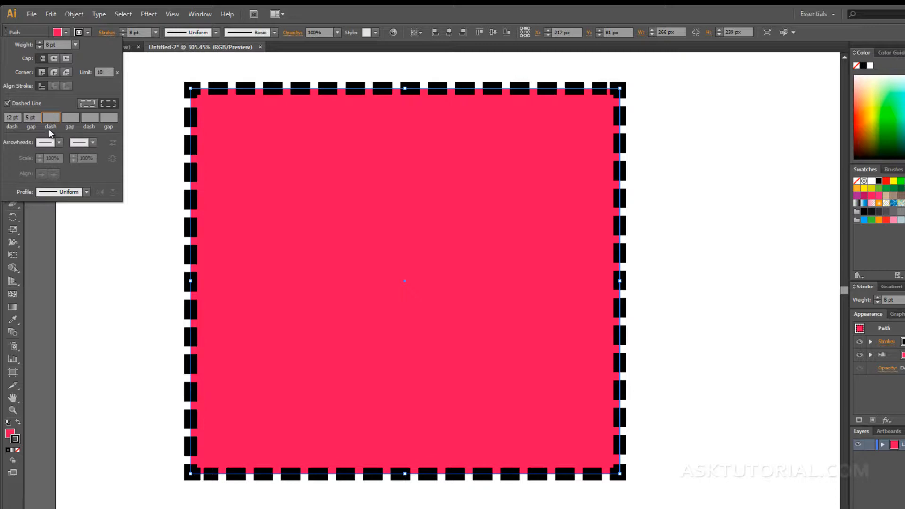
pyautogui.click(70, 118)
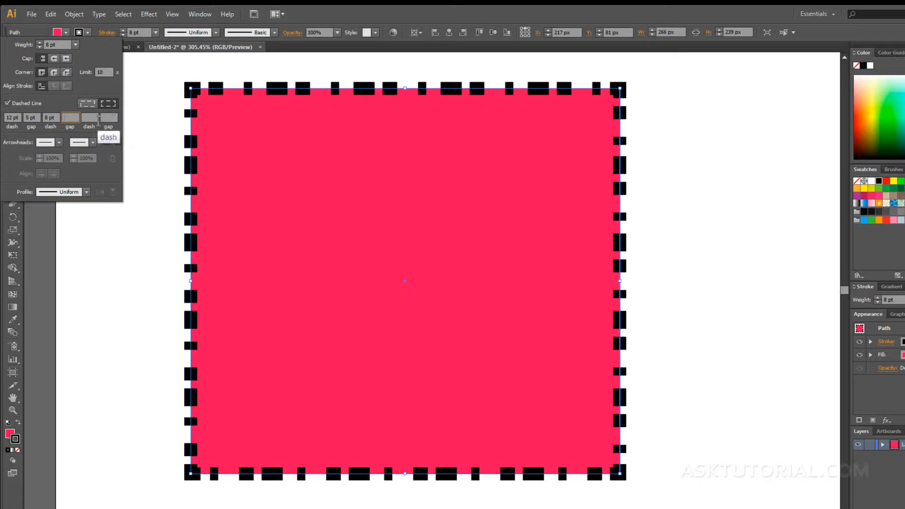
# Clear the second dash and first gap values from the rectangle's dashed stroke.
pyautogui.click(56, 117)
pyautogui.press('BackSpace')
pyautogui.click(31, 117)
pyautogui.press('BackSpace')
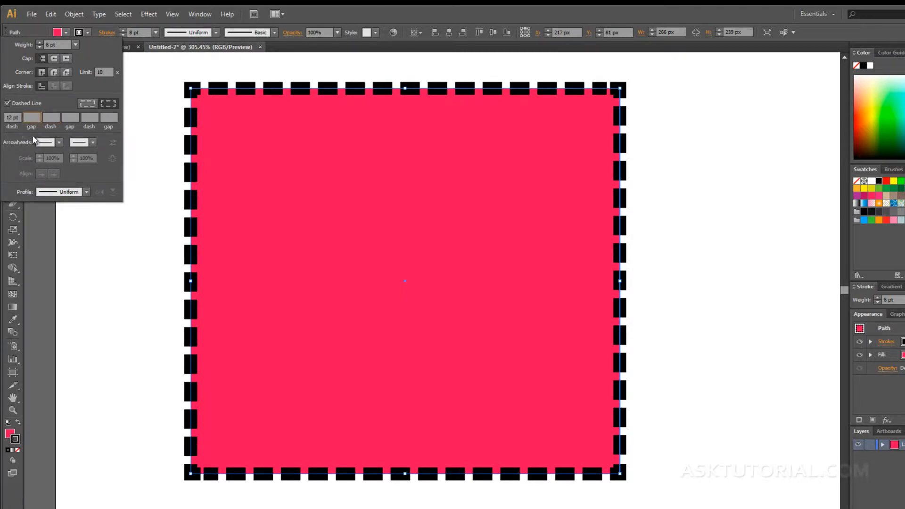
# Set the first dash length of the rectangle's stroke to 40 pt.
pyautogui.click(19, 119)
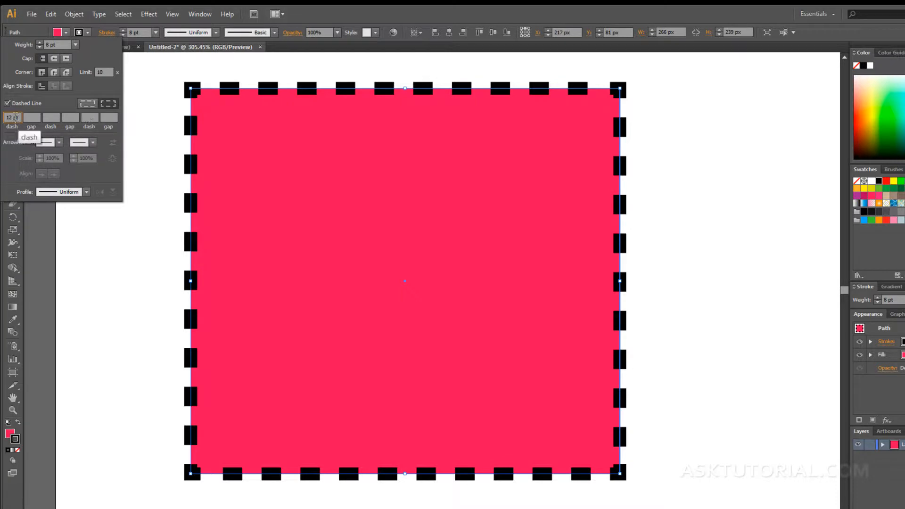
pyautogui.moveTo(12, 118); pyautogui.dragTo(3, 119)
pyautogui.write('40')
pyautogui.press('Return')
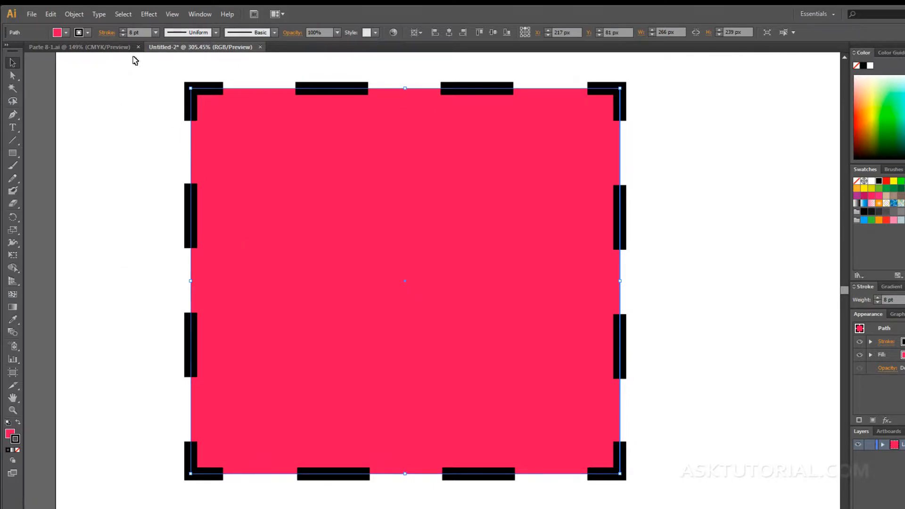
# Deselect the rectangle and draw a horizontal line segment about 380 px long below it.
pyautogui.click(106, 33)
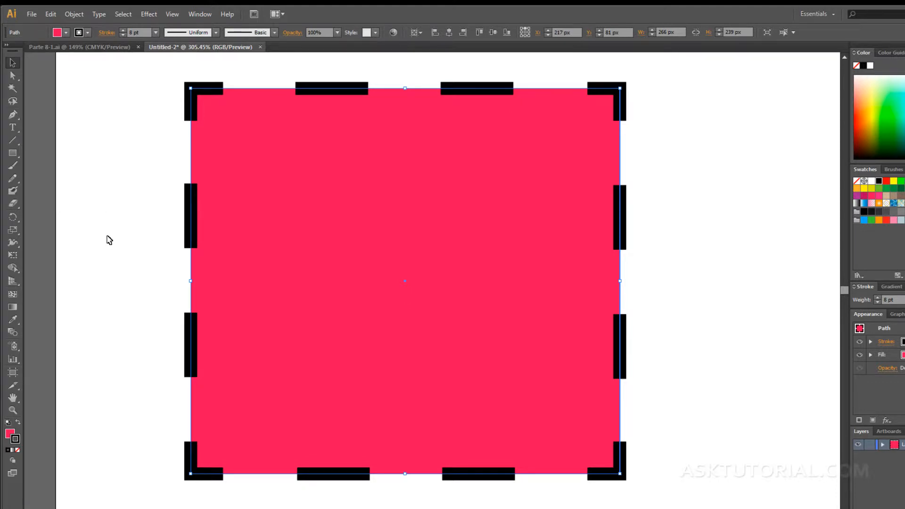
pyautogui.hotkey('ctrl', '0')
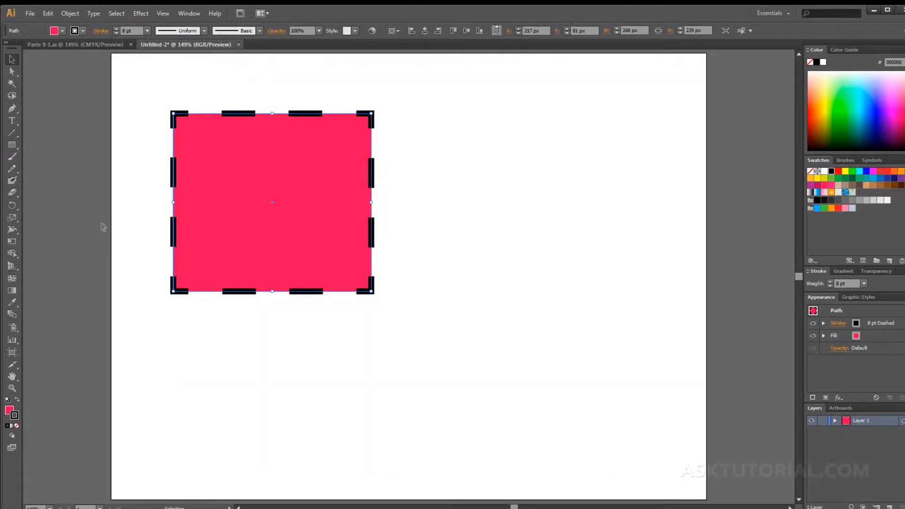
pyautogui.click(447, 217)
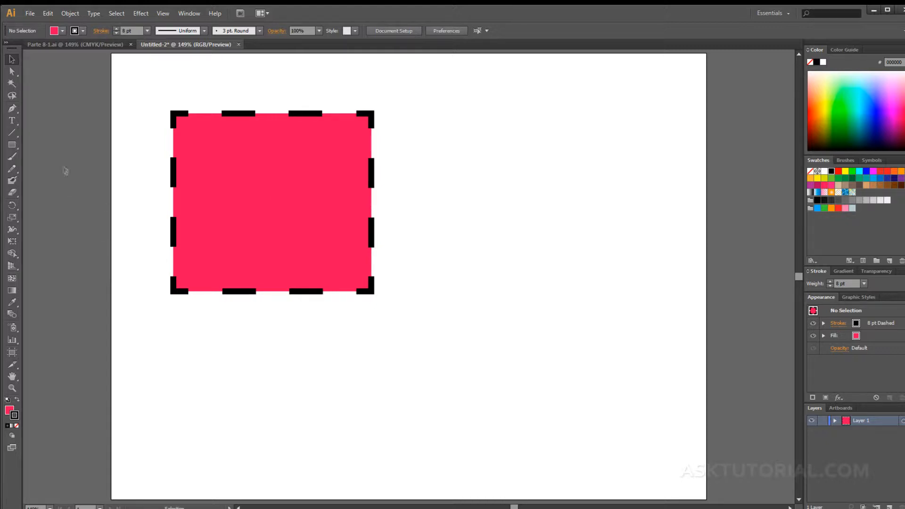
pyautogui.click(12, 134)
pyautogui.moveTo(178, 360); pyautogui.dragTo(460, 365)
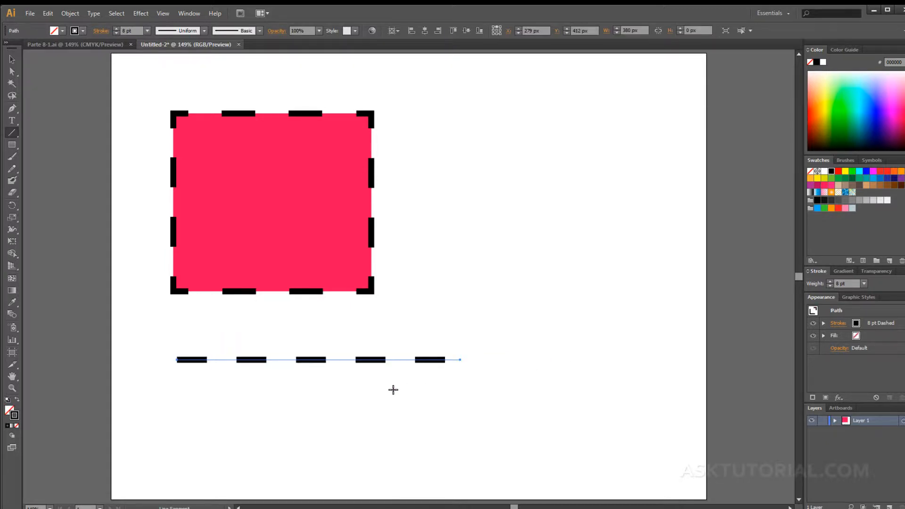
# Apply the Arrow 1 arrowhead to the start of the dashed line.
pyautogui.click(101, 31)
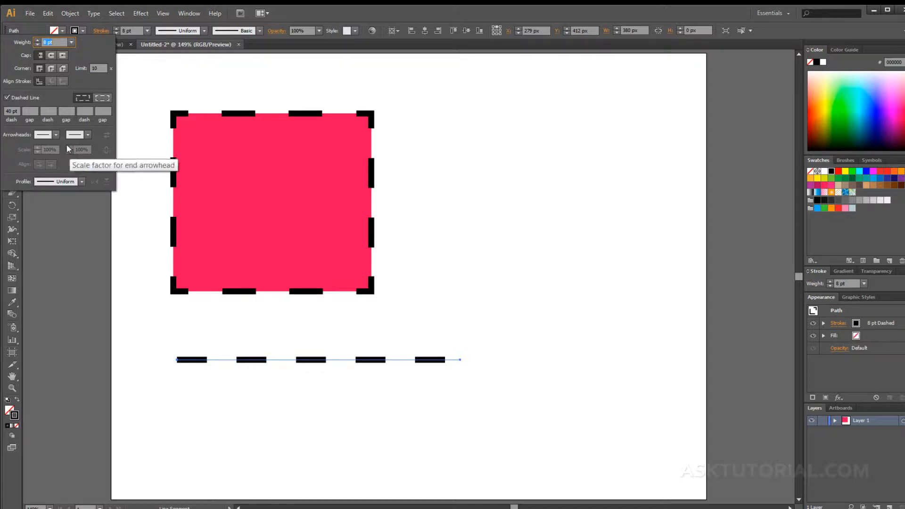
pyautogui.click(56, 135)
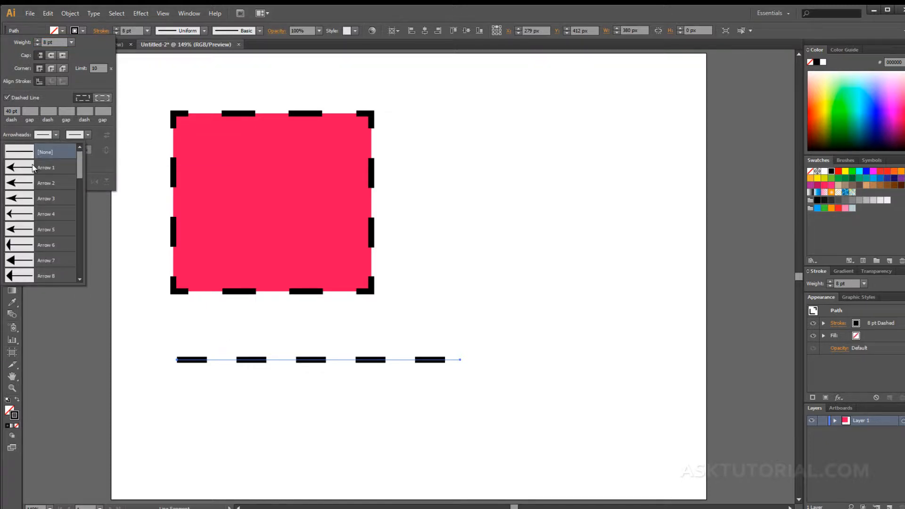
pyautogui.click(28, 172)
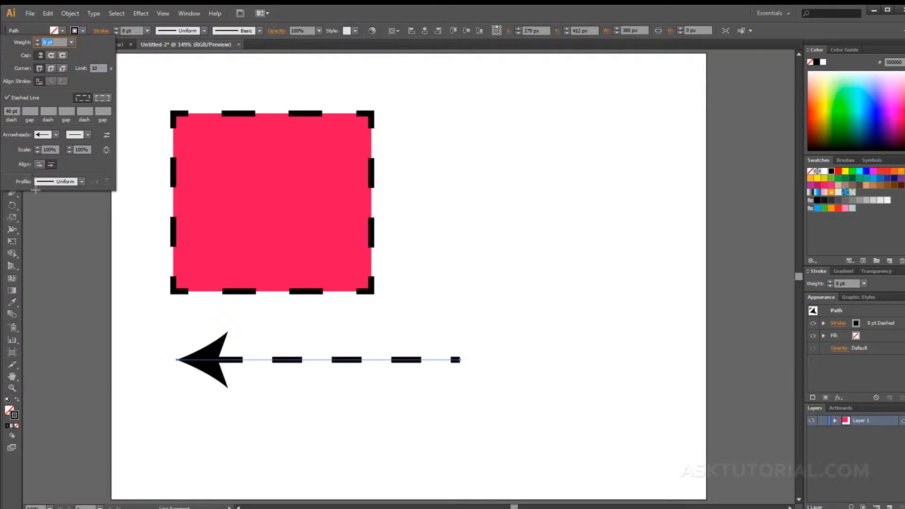
pyautogui.click(46, 137)
pyautogui.moveTo(79, 164)
pyautogui.mouseDown()
pyautogui.moveTo(79, 259)
pyautogui.moveTo(79, 157)
pyautogui.mouseUp()
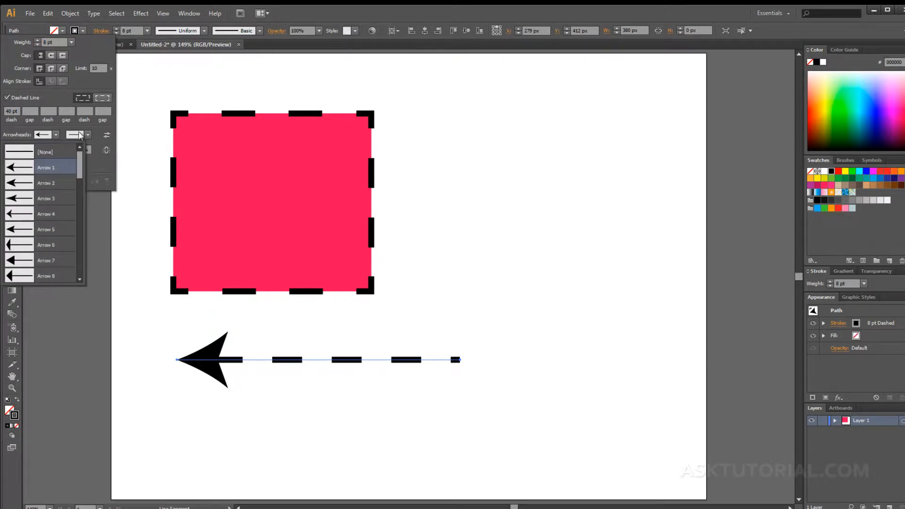
pyautogui.click(57, 134)
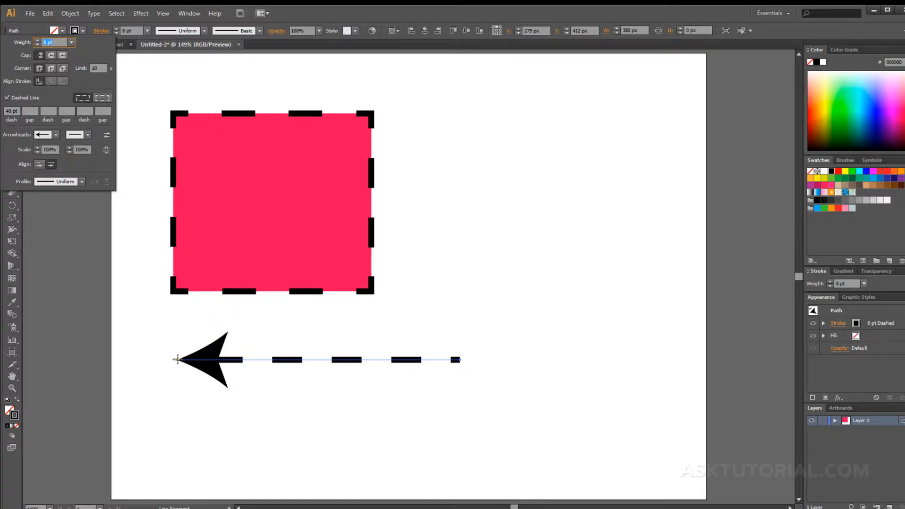
# Apply the feathered Arrow 18 arrowhead to the end of the dashed line.
pyautogui.click(88, 136)
pyautogui.moveTo(87, 156)
pyautogui.mouseDown()
pyautogui.moveTo(91, 235)
pyautogui.moveTo(90, 158)
pyautogui.mouseUp()
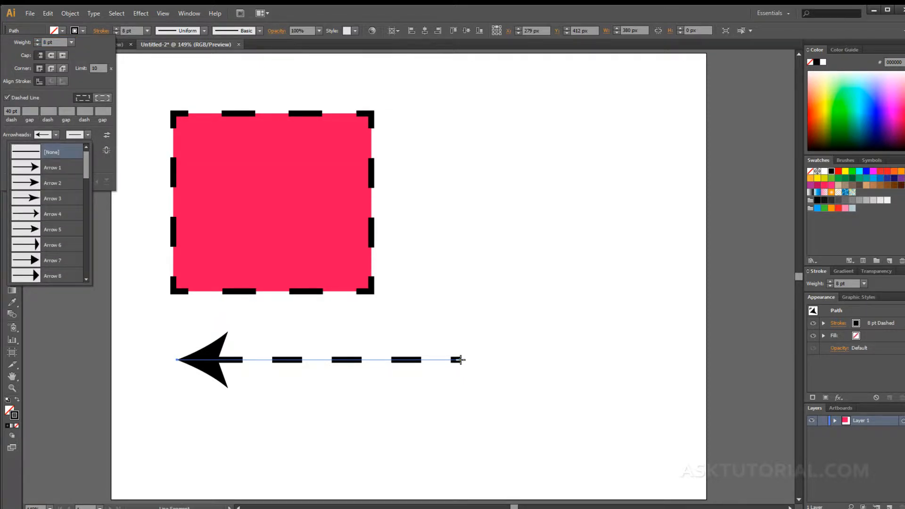
pyautogui.moveTo(87, 175); pyautogui.dragTo(86, 220)
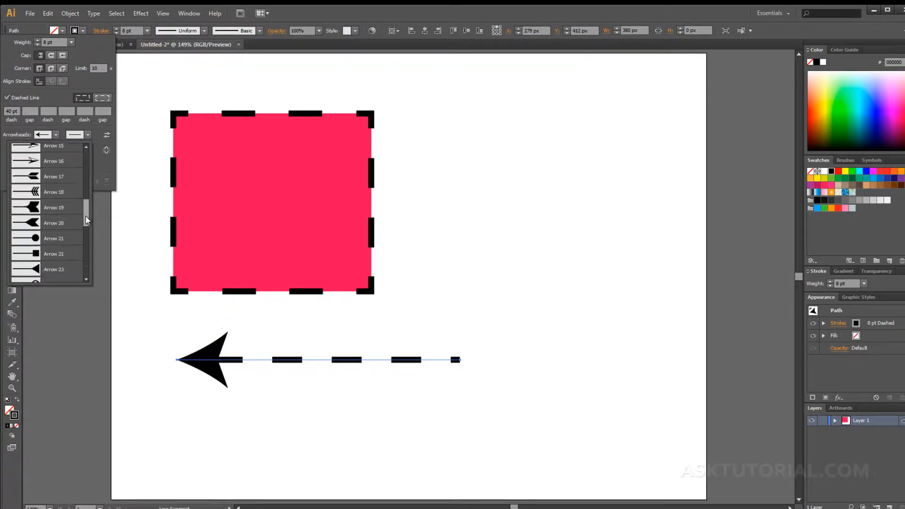
pyautogui.click(37, 193)
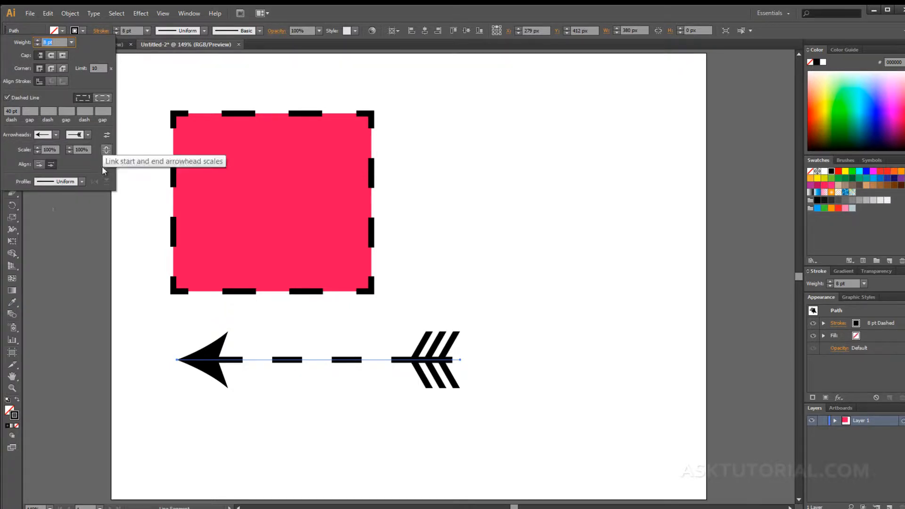
# Swap the dashed line's start and end arrowheads so the solid arrow points right and the feathers sit on the left.
pyautogui.click(107, 136)
pyautogui.click(107, 136)
pyautogui.click(107, 137)
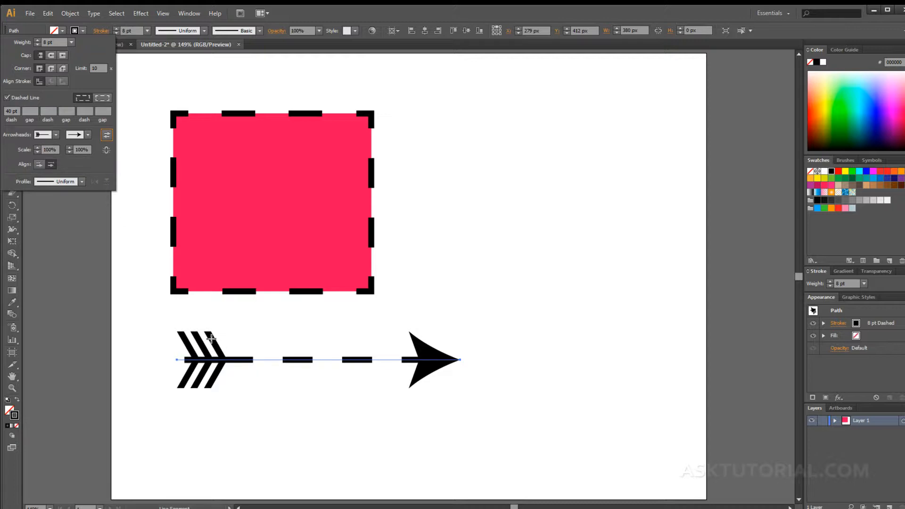
# Try larger and smaller scales for the line's start arrowhead and settle on 101%.
pyautogui.click(38, 148)
pyautogui.click(38, 148)
pyautogui.click(38, 148)
pyautogui.click(37, 152)
pyautogui.click(37, 152)
pyautogui.click(37, 152)
pyautogui.click(37, 152)
pyautogui.click(37, 151)
pyautogui.click(38, 152)
pyautogui.click(37, 152)
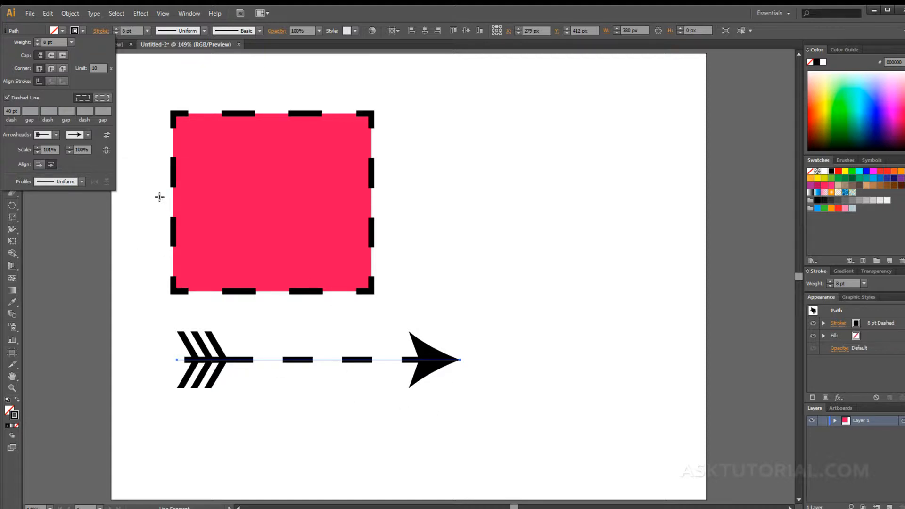
# Enlarge the line's end arrowhead to a scale of 116%.
pyautogui.click(69, 148)
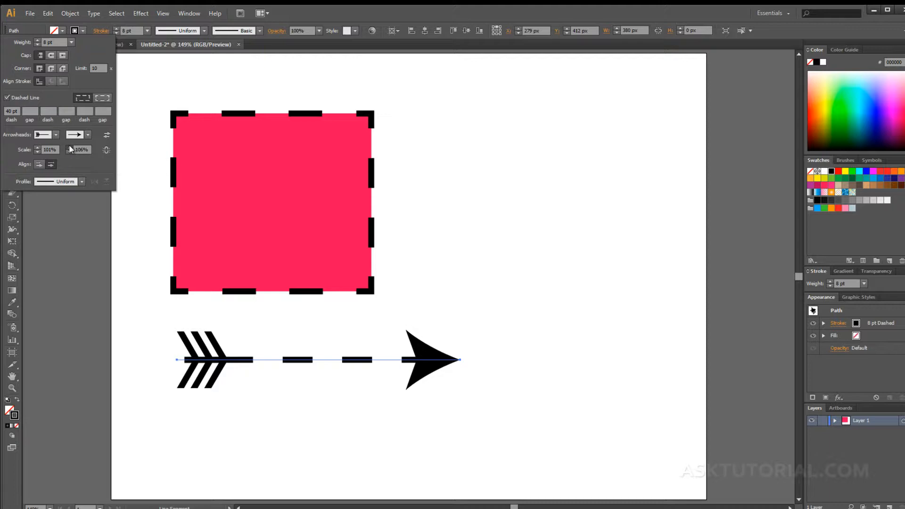
pyautogui.click(70, 148)
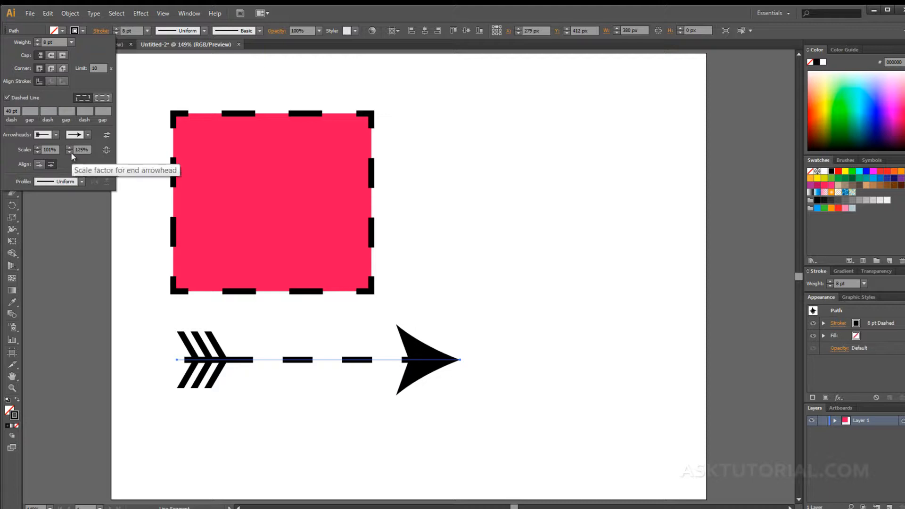
pyautogui.click(70, 152)
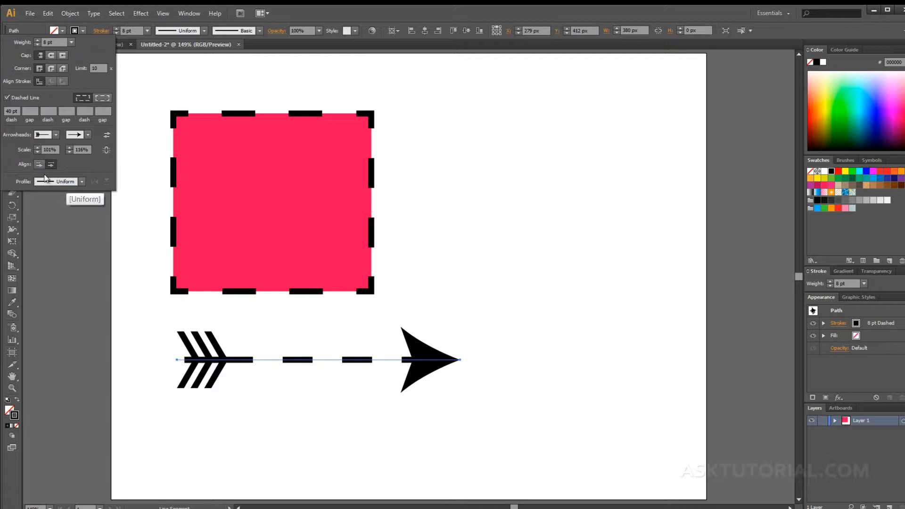
# Compare both arrowhead alignments on the line and leave the arrow tips extending beyond the end of the path.
pyautogui.click(51, 165)
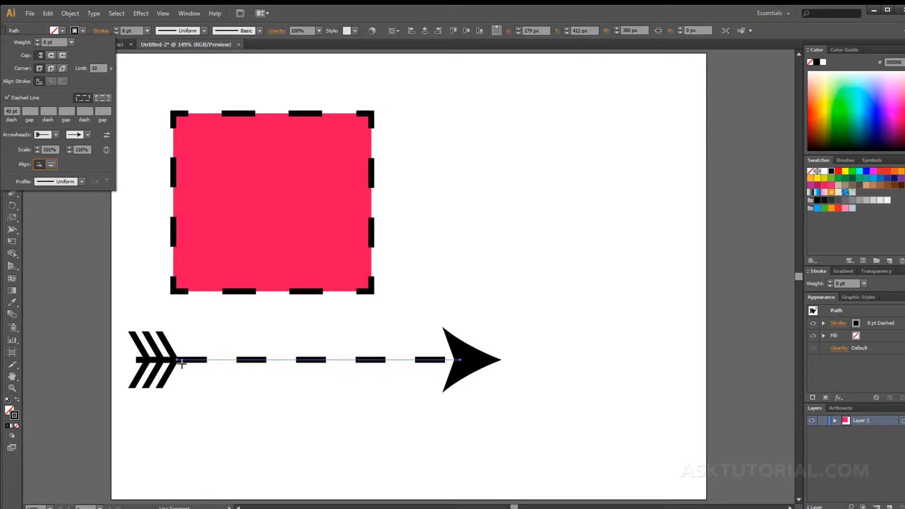
pyautogui.click(50, 166)
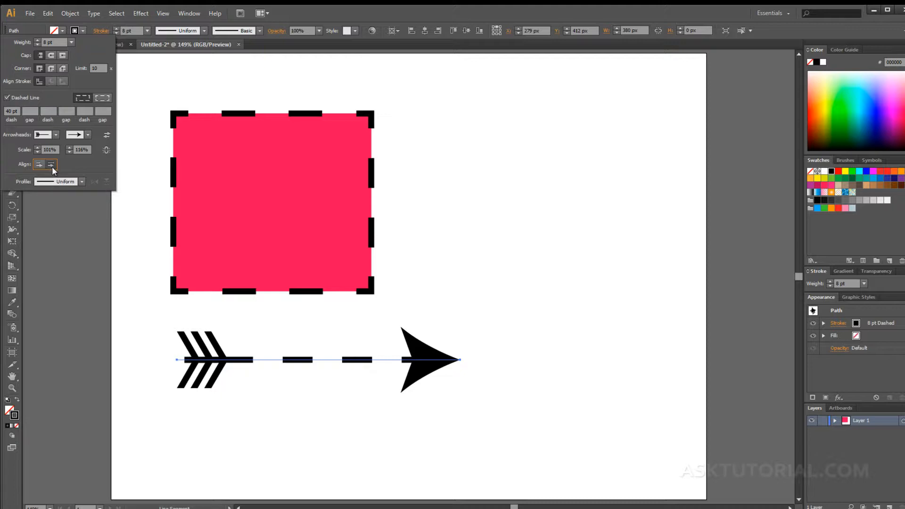
pyautogui.click(39, 164)
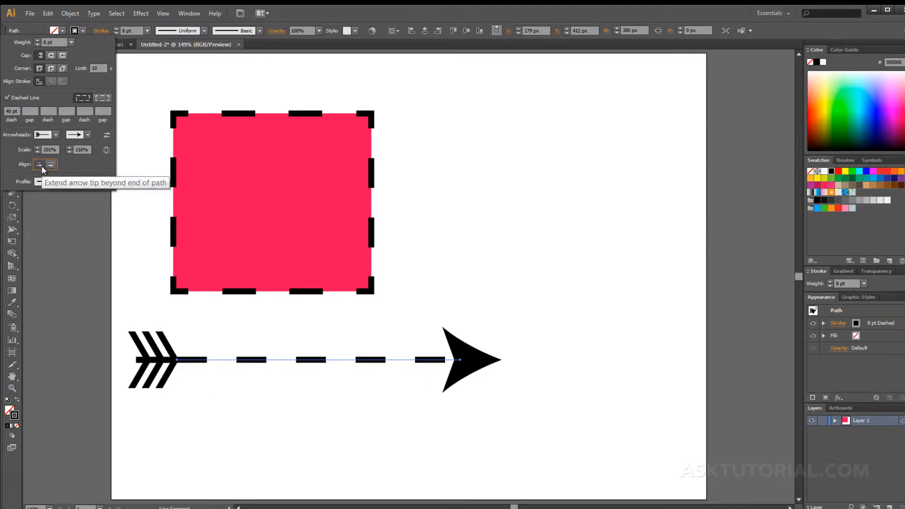
pyautogui.click(53, 166)
pyautogui.click(42, 164)
pyautogui.click(51, 165)
pyautogui.click(43, 165)
pyautogui.click(50, 165)
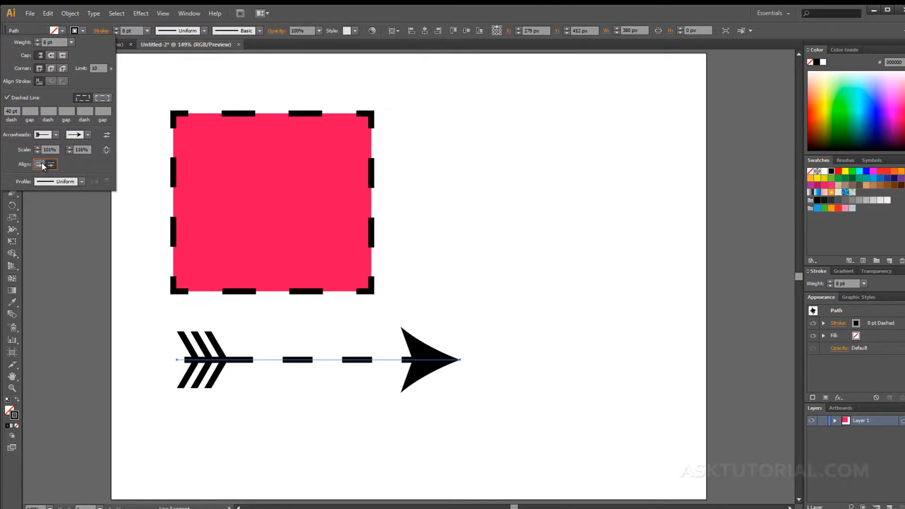
pyautogui.click(42, 165)
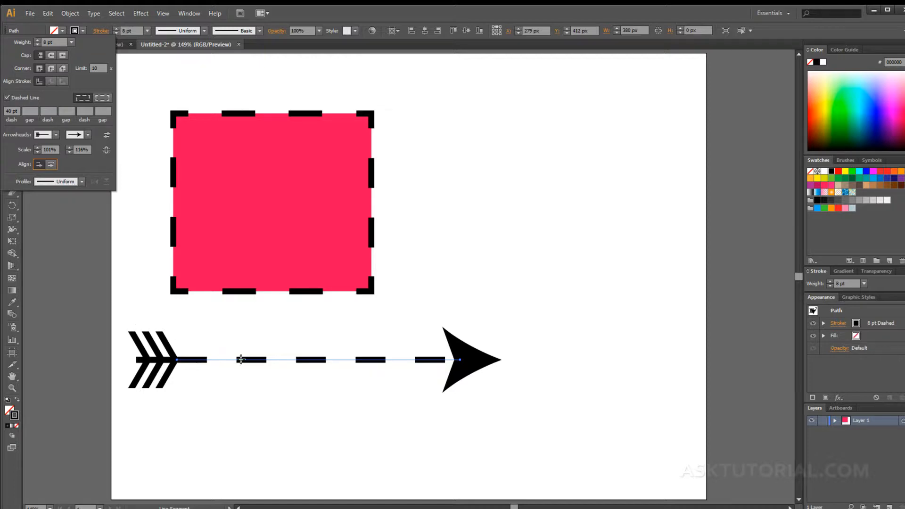
# Try the lens-shaped width profile on the line's stroke and replace it with the triangular tapering profile.
pyautogui.click(81, 181)
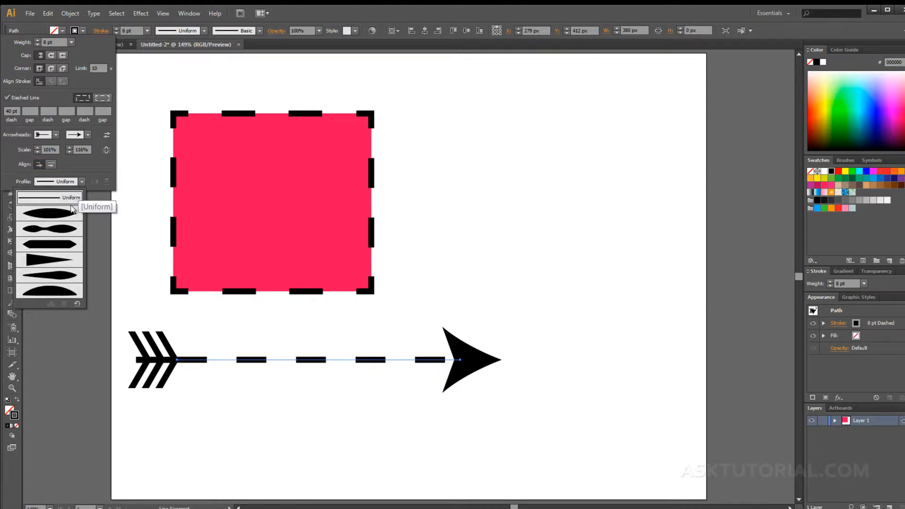
pyautogui.click(71, 207)
pyautogui.click(82, 182)
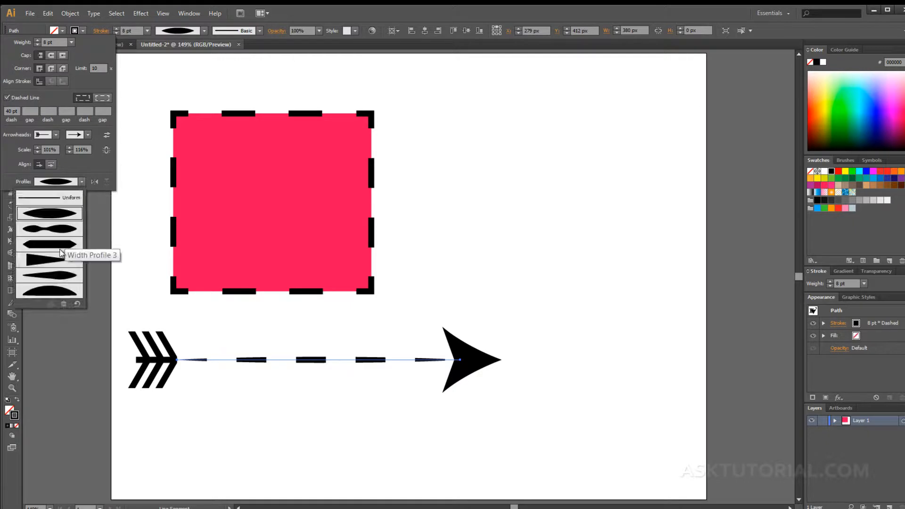
pyautogui.click(50, 264)
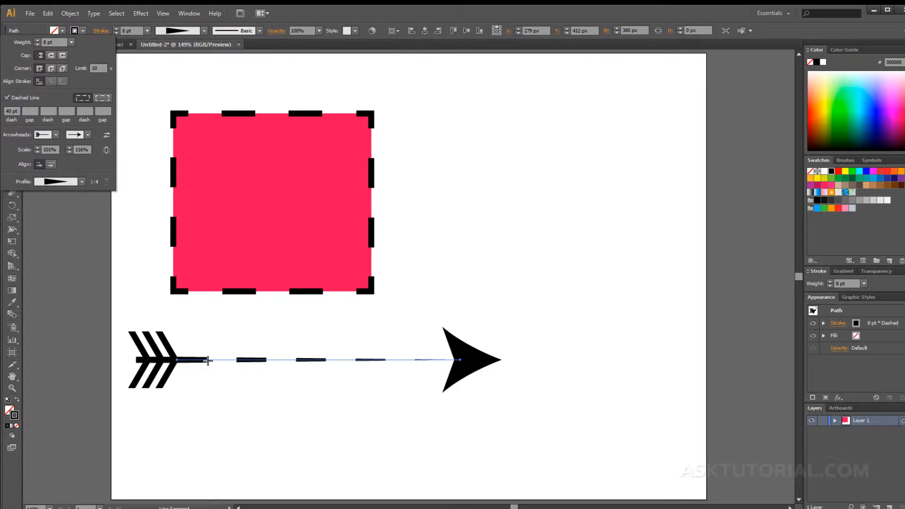
# Apply the half-dome width profile to the dashed line's stroke.
pyautogui.click(82, 182)
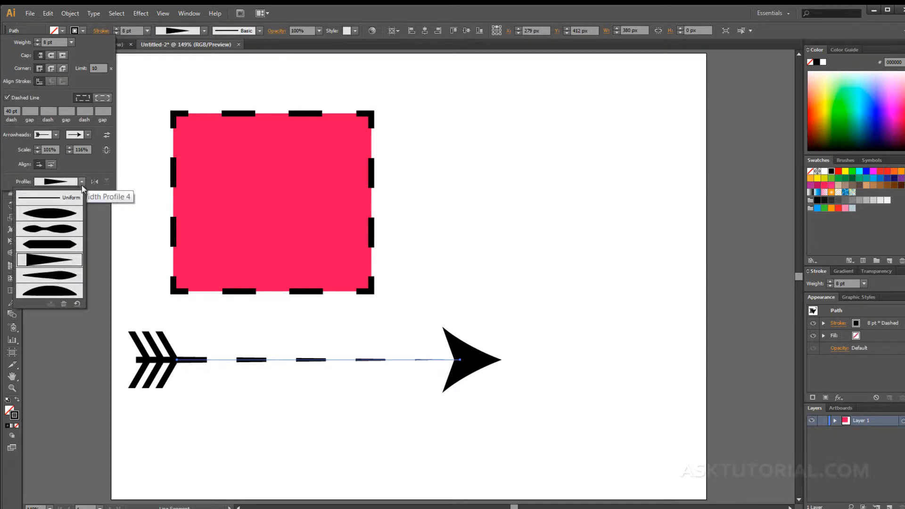
pyautogui.click(47, 290)
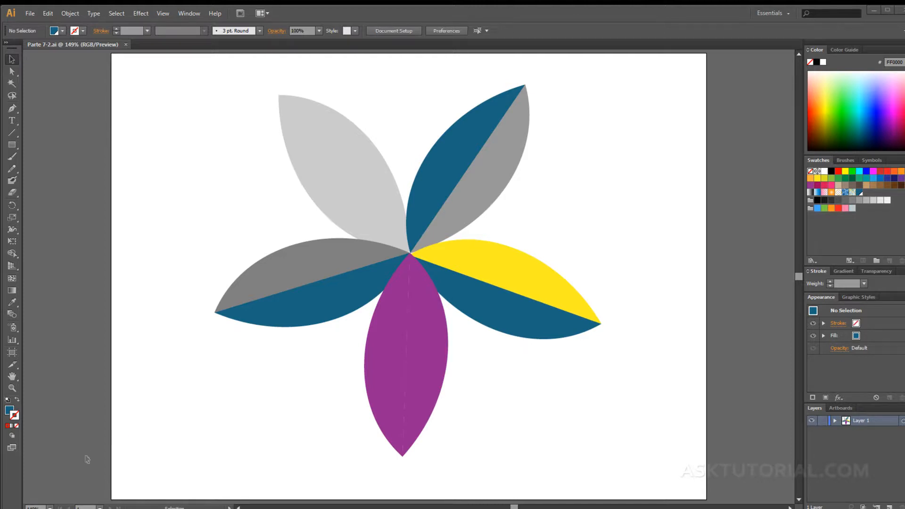
# In Parte 7-2.ai, give the blue half of the yellow-and-blue petal a yellow stroke.
pyautogui.click(12, 387)
pyautogui.moveTo(392, 234); pyautogui.dragTo(623, 358)
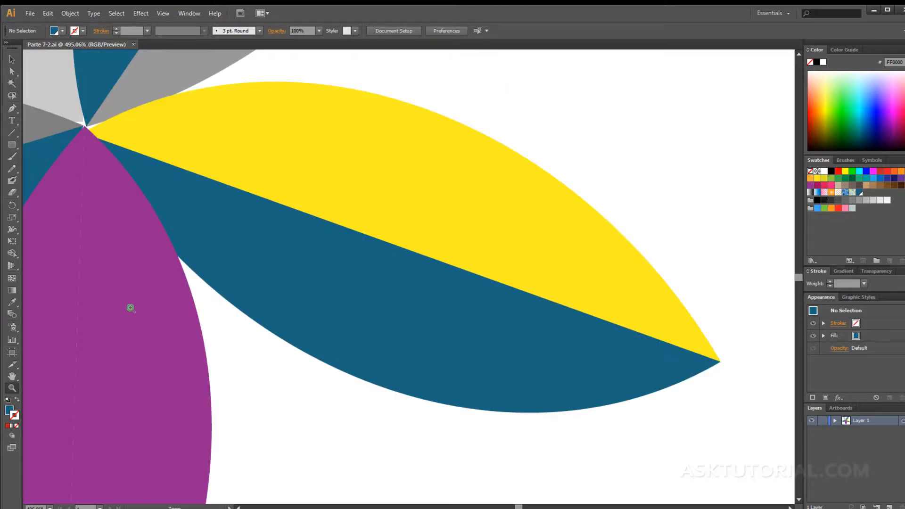
pyautogui.click(12, 59)
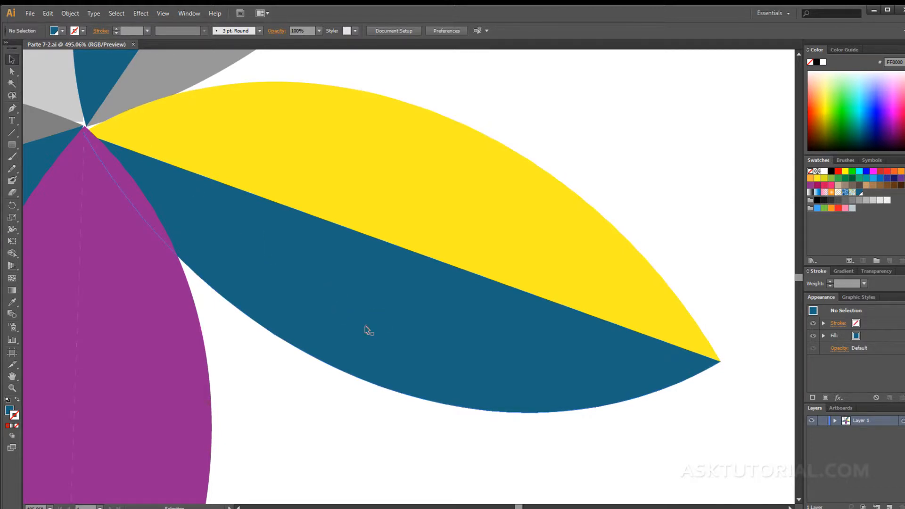
pyautogui.click(397, 343)
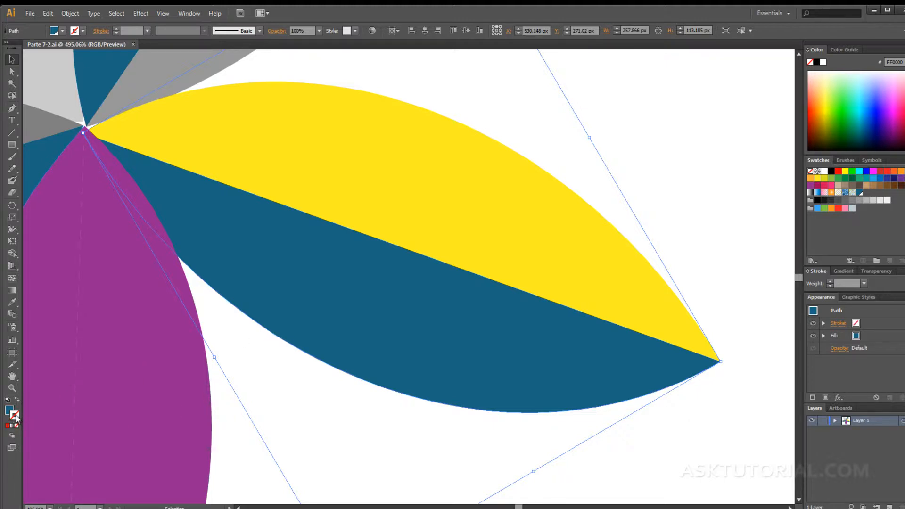
pyautogui.click(839, 171)
pyautogui.click(844, 171)
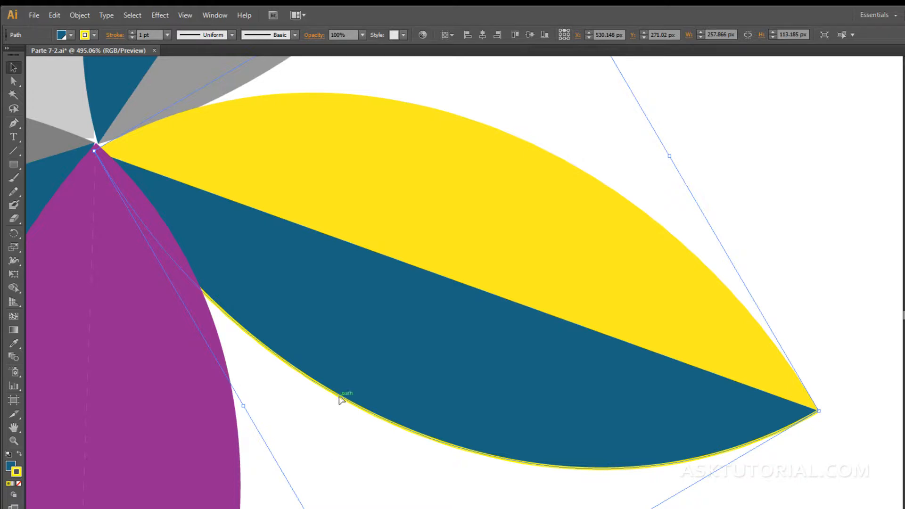
# Widen the yellow stroke with the Width tool to about 3.9 px along the blue petal half's lower edge.
pyautogui.click(12, 264)
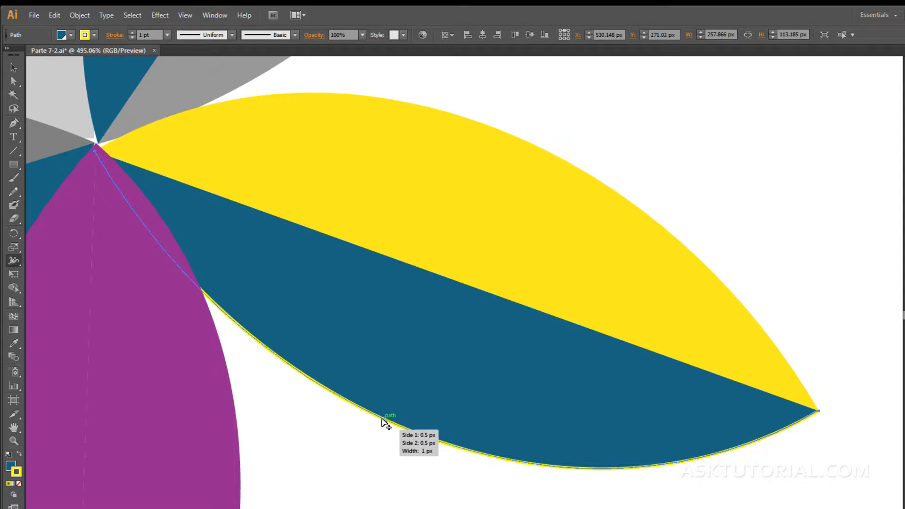
pyautogui.scroll(4, 382, 419)
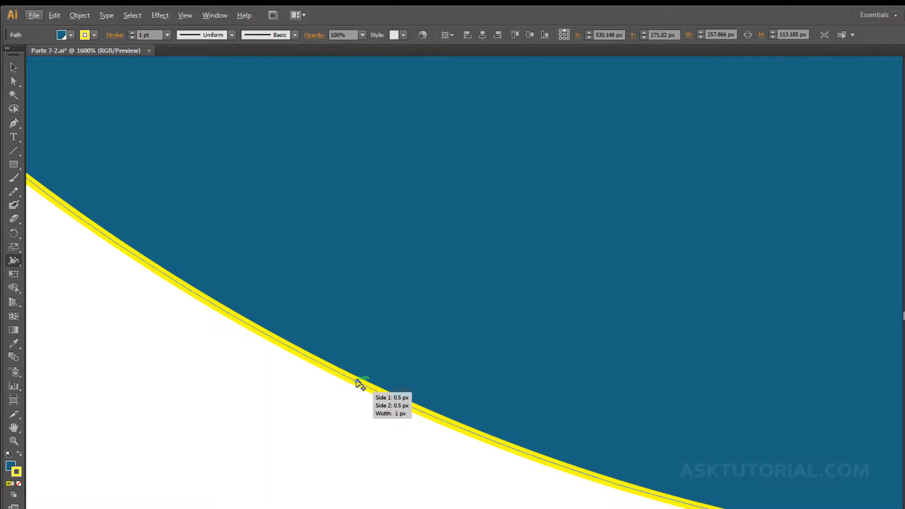
pyautogui.scroll(1, 359, 384)
pyautogui.scroll(2, 356, 380)
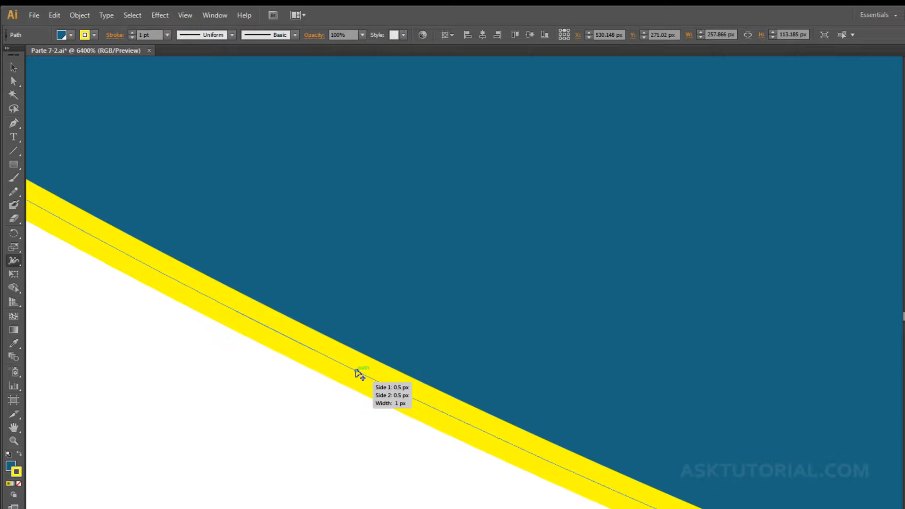
pyautogui.moveTo(357, 372); pyautogui.dragTo(327, 434)
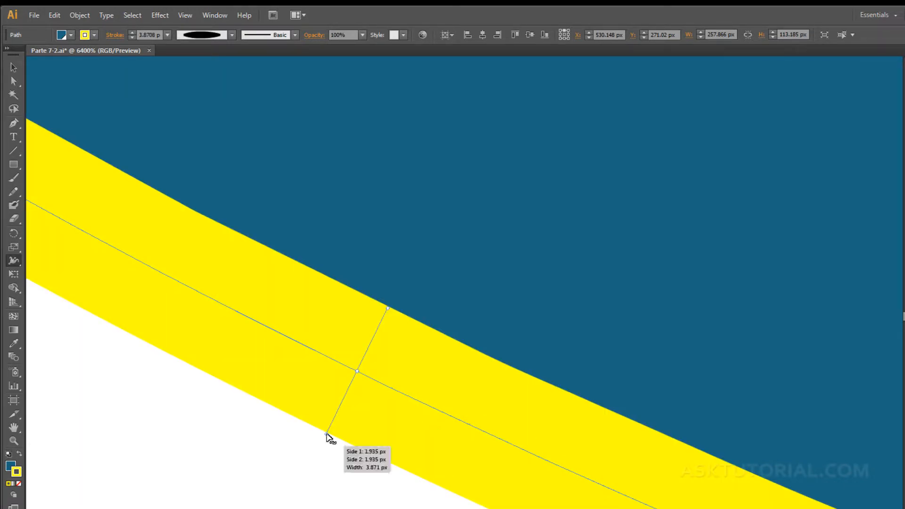
# Widen the yellow stroke further at its width point, to about 12.8 px, keeping both sides equal.
pyautogui.scroll(-3, 328, 437)
pyautogui.scroll(-5, 330, 438)
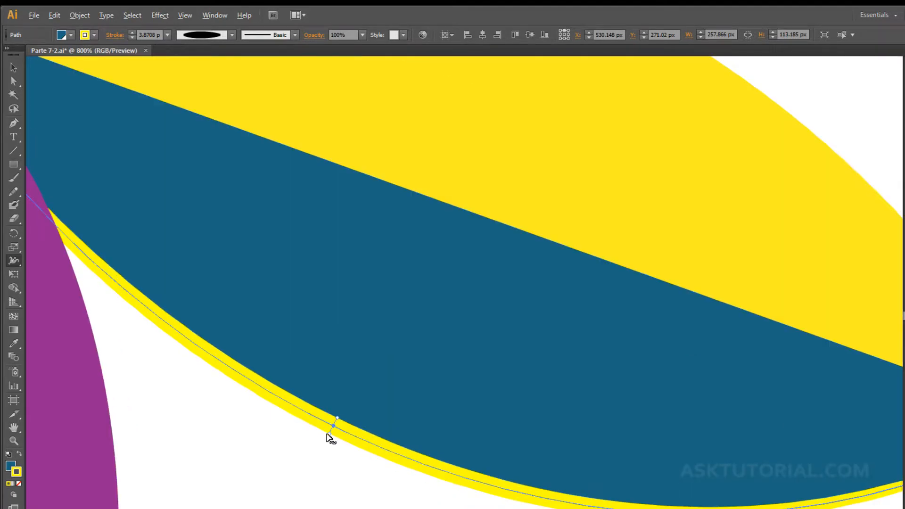
pyautogui.press('space')
pyautogui.moveTo(388, 388); pyautogui.dragTo(394, 360)
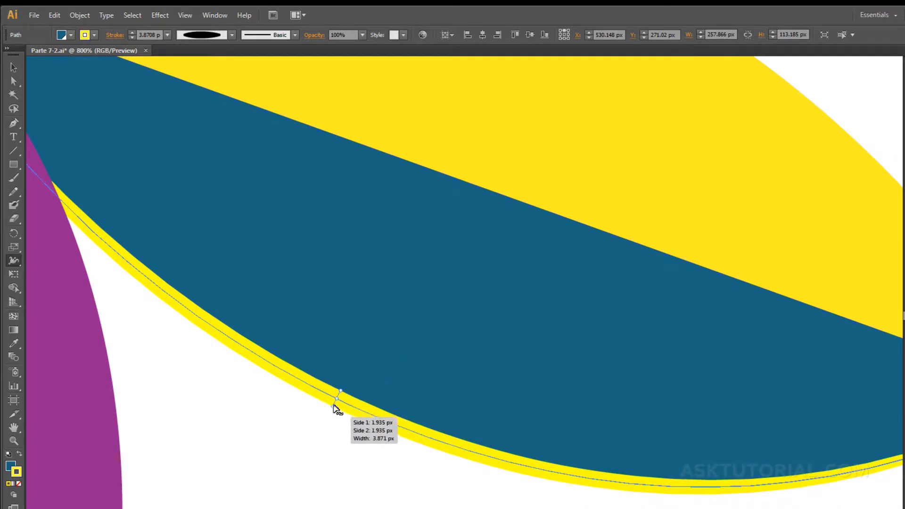
pyautogui.moveTo(333, 407); pyautogui.dragTo(327, 425)
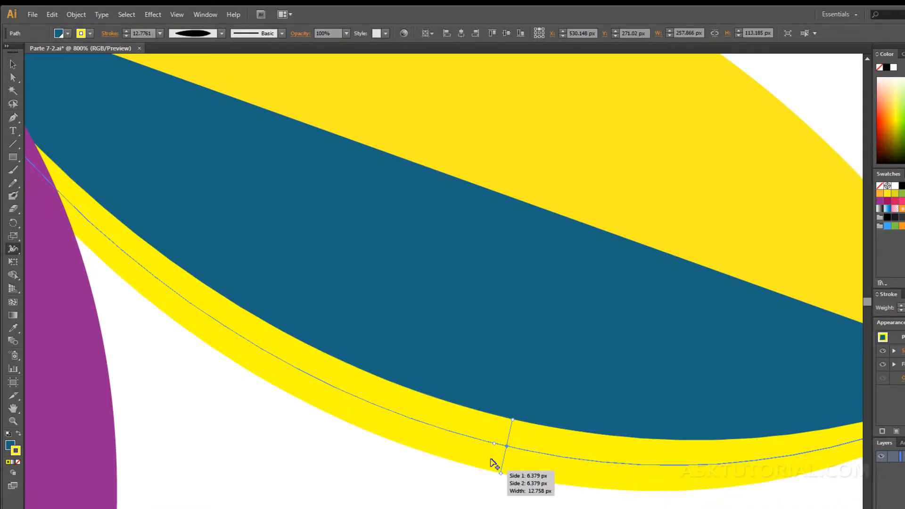
# Narrow the width point to about 11.4 px and extend only its outer side away from the petal.
pyautogui.scroll(-2, 507, 450)
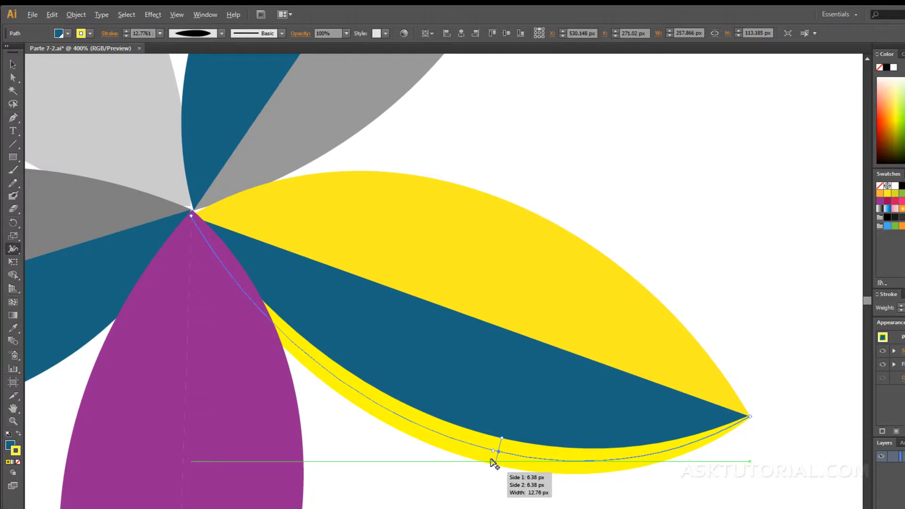
pyautogui.scroll(1, 494, 463)
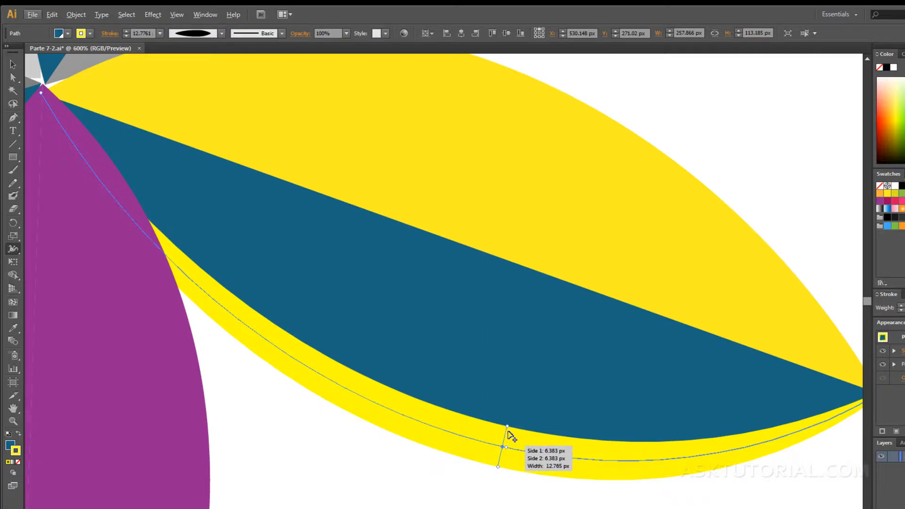
pyautogui.moveTo(507, 425); pyautogui.dragTo(508, 430)
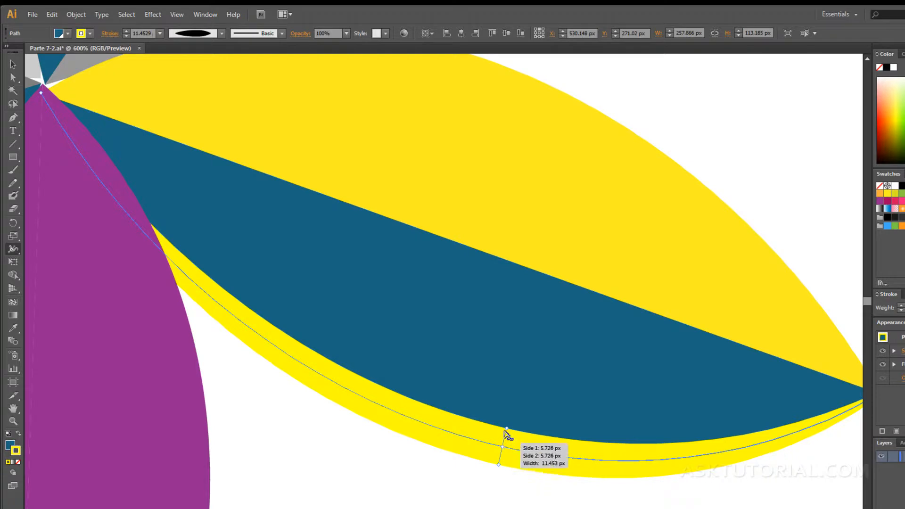
pyautogui.press('alt')
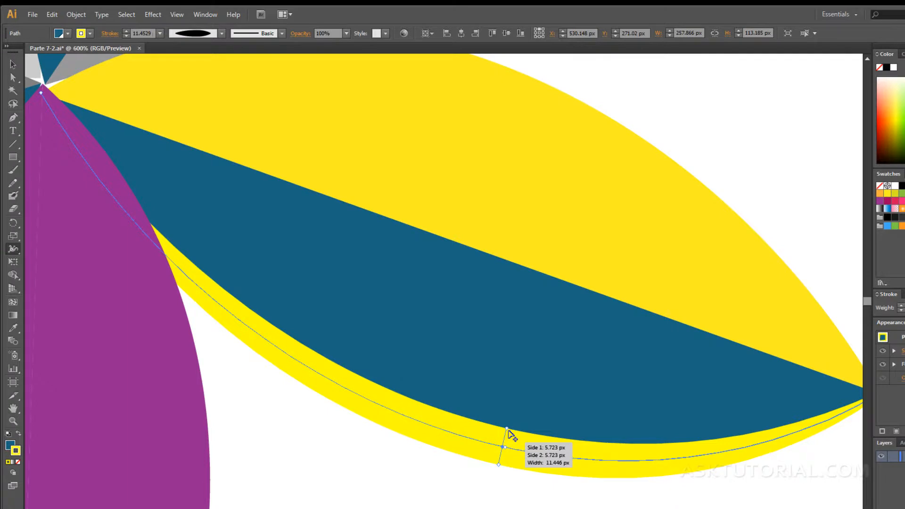
pyautogui.moveTo(508, 430)
pyautogui.mouseDown()
pyautogui.moveTo(512, 402)
pyautogui.moveTo(507, 430)
pyautogui.mouseUp()
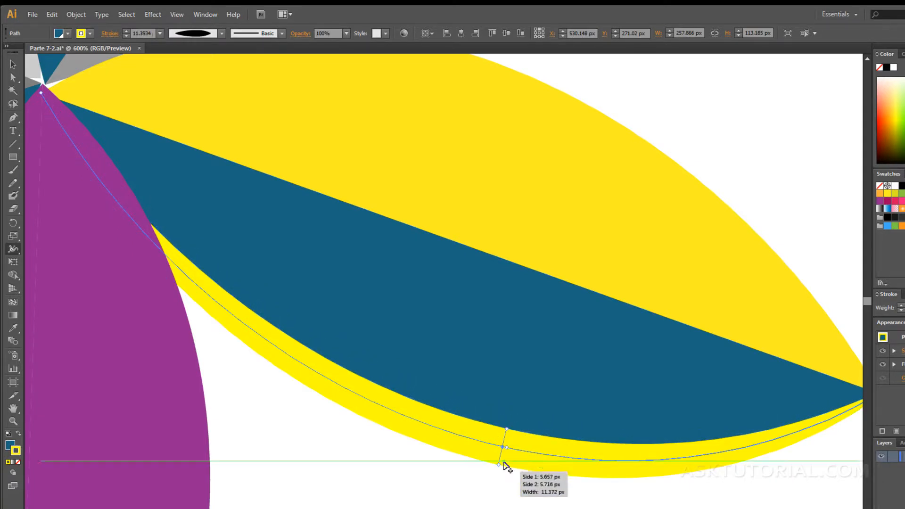
pyautogui.moveTo(499, 466); pyautogui.dragTo(492, 493)
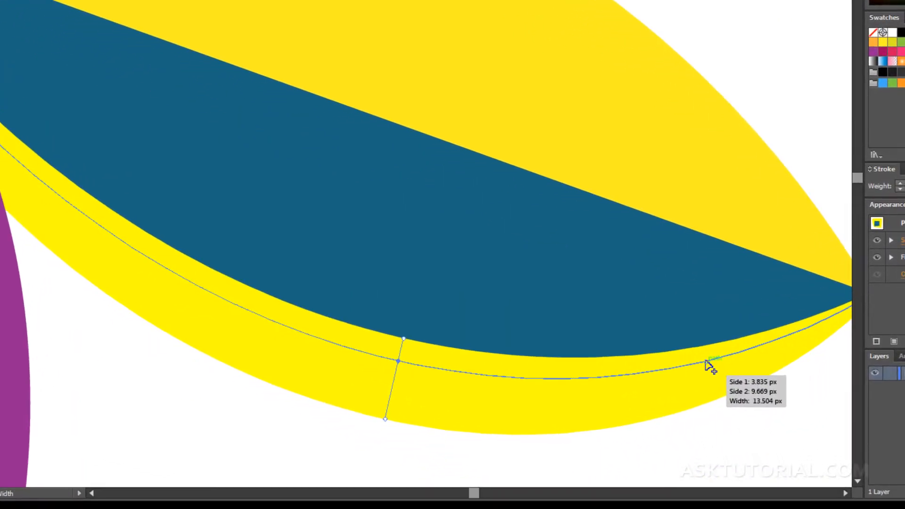
# Add a second width point near the petal's tip, about 24.4 px wide with an inner side of about 3.6 px.
pyautogui.moveTo(707, 364); pyautogui.dragTo(724, 449)
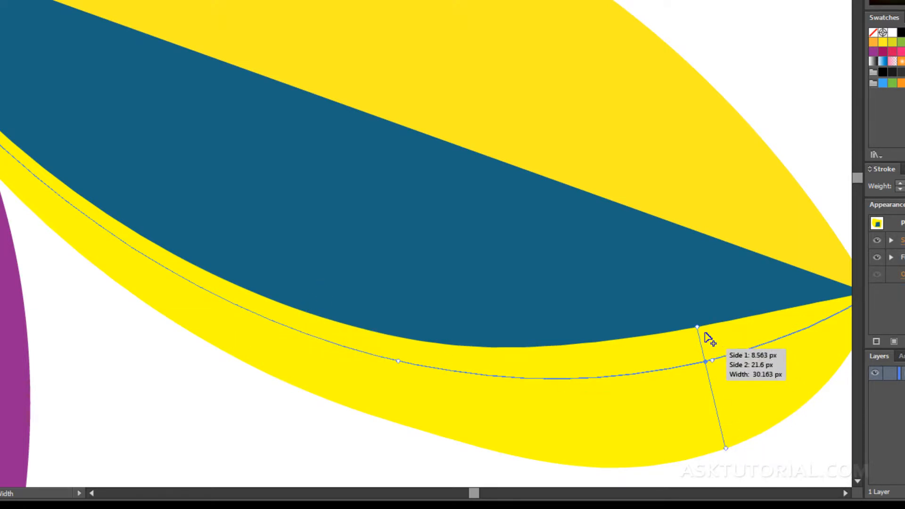
pyautogui.moveTo(697, 325); pyautogui.dragTo(701, 351)
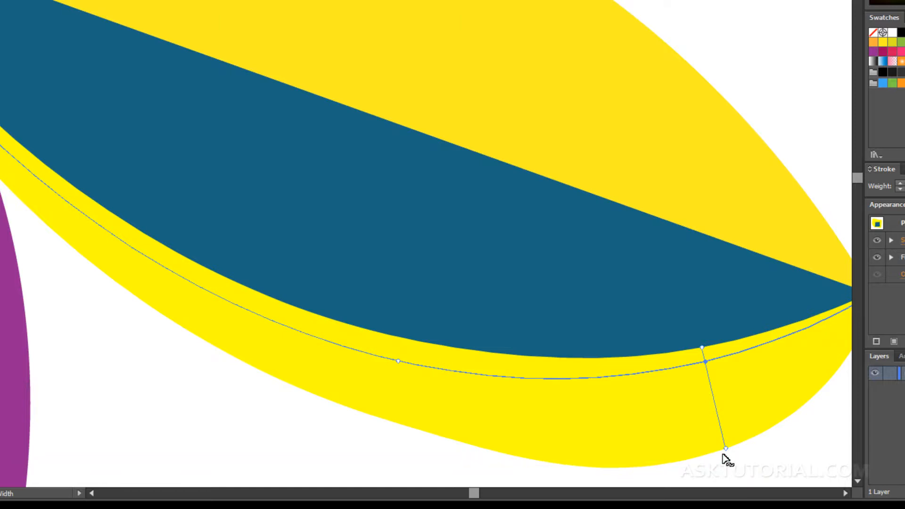
pyautogui.moveTo(686, 440)
pyautogui.mouseDown()
pyautogui.moveTo(601, 356)
pyautogui.moveTo(630, 352)
pyautogui.moveTo(634, 367)
pyautogui.mouseUp()
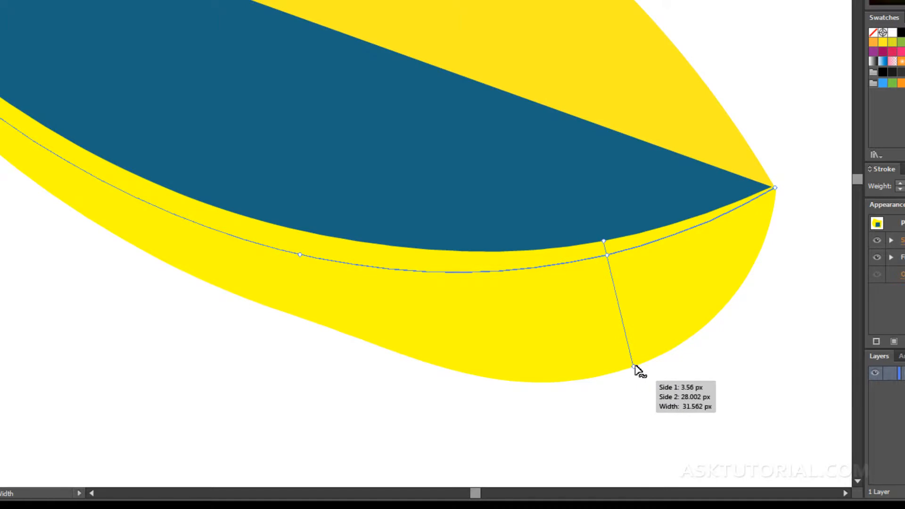
pyautogui.moveTo(634, 365); pyautogui.dragTo(635, 328)
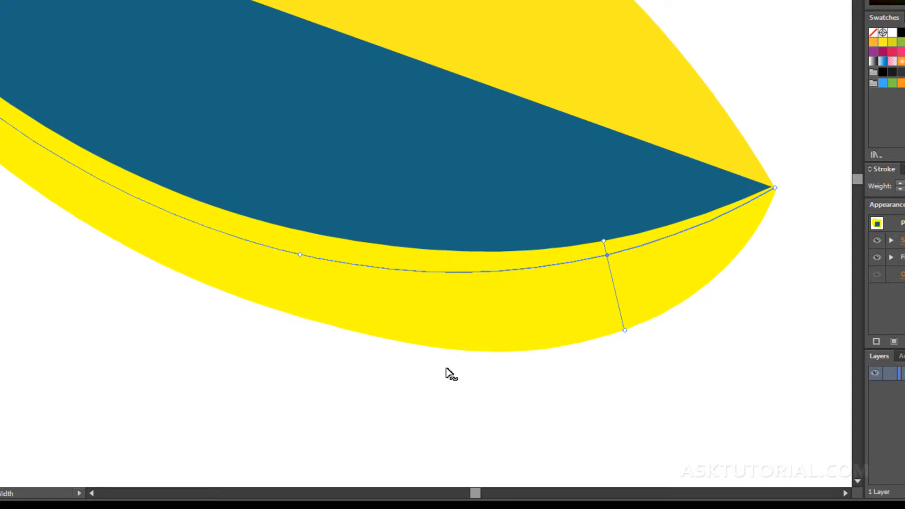
pyautogui.scroll(-1, 451, 374)
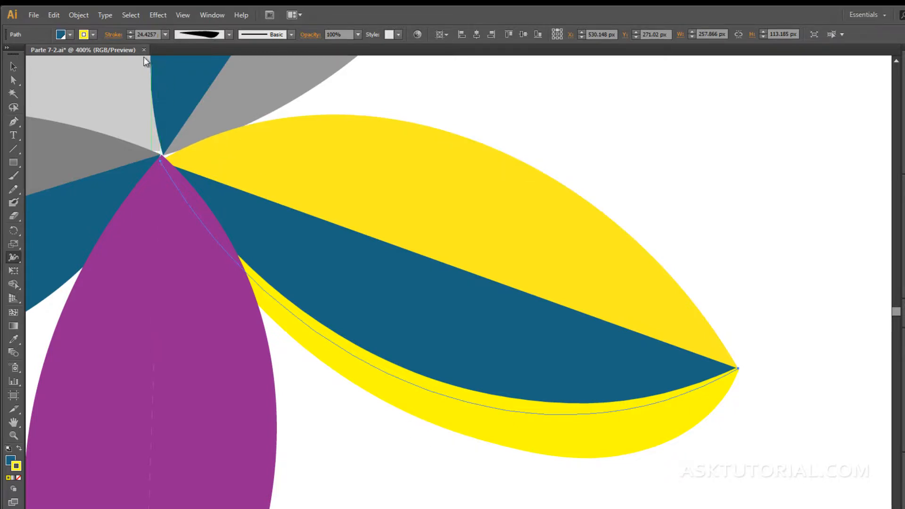
pyautogui.click(113, 35)
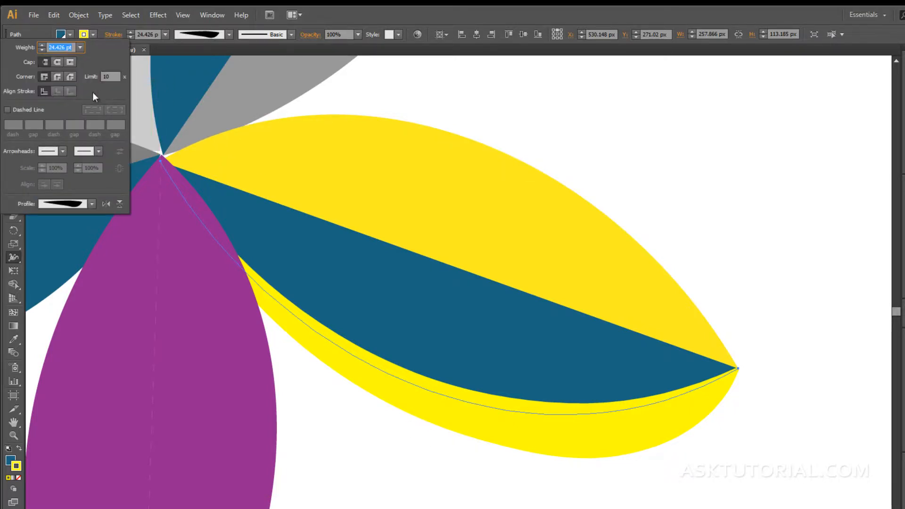
pyautogui.click(92, 204)
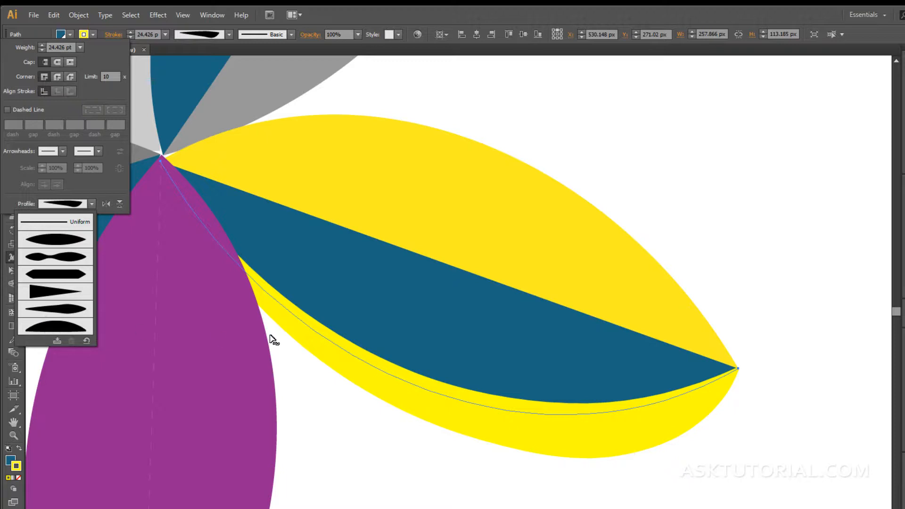
pyautogui.click(109, 187)
pyautogui.click(461, 408)
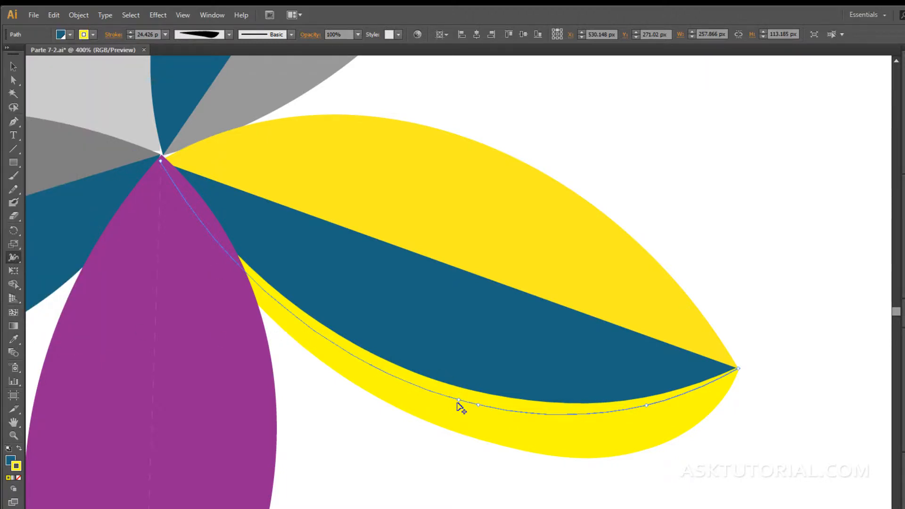
# Save the yellow stroke's custom width as a profile named "Orilla Amarilla" and apply that saved profile to the stroke.
pyautogui.click(115, 35)
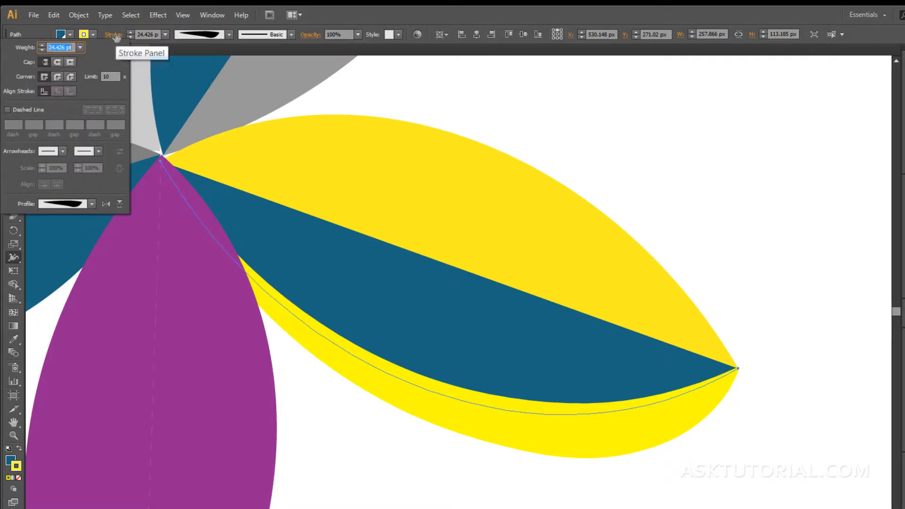
pyautogui.click(92, 203)
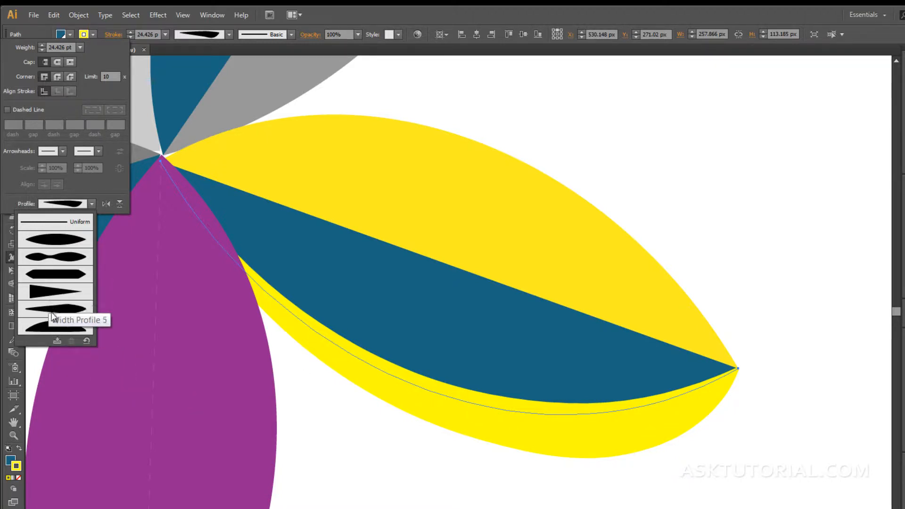
pyautogui.click(56, 340)
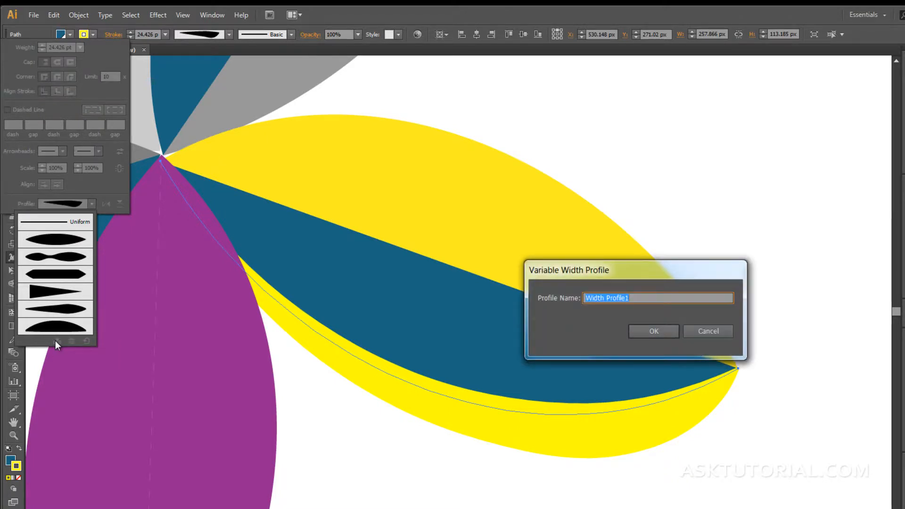
pyautogui.moveTo(626, 271); pyautogui.dragTo(693, 352)
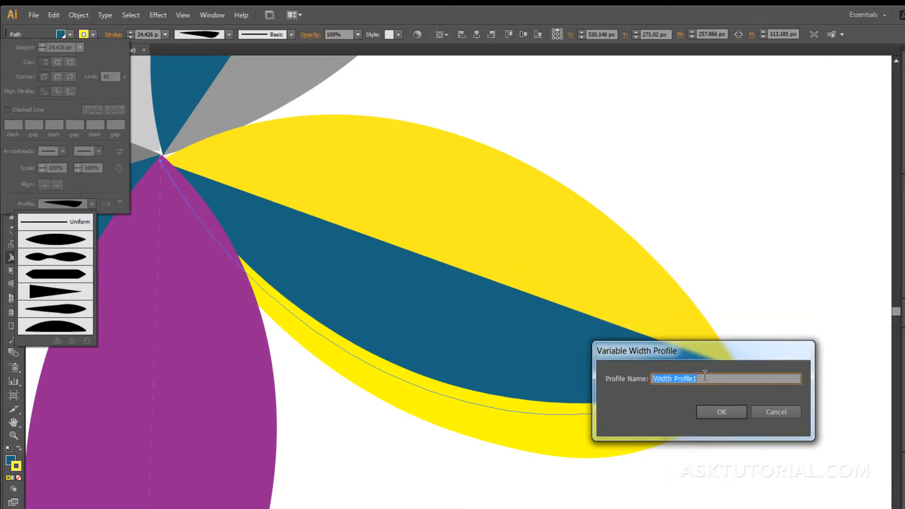
pyautogui.write('Orilla Amarilla')
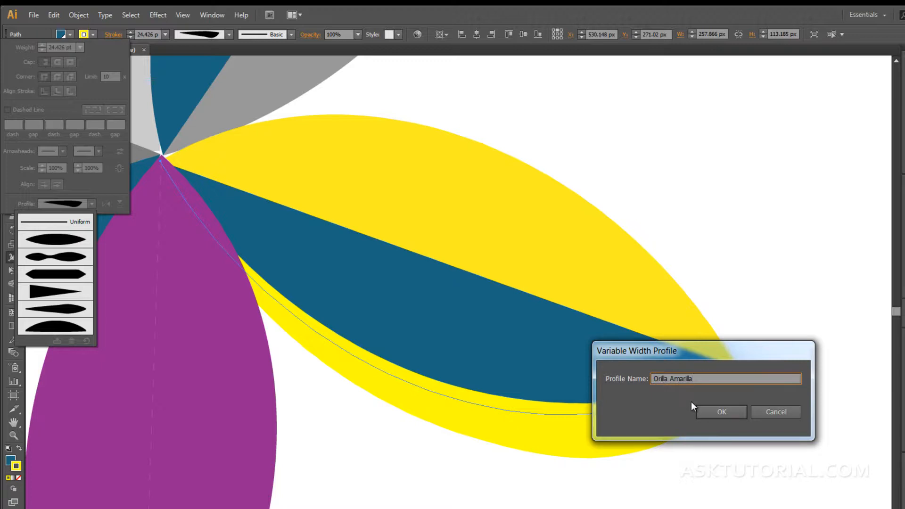
pyautogui.click(711, 412)
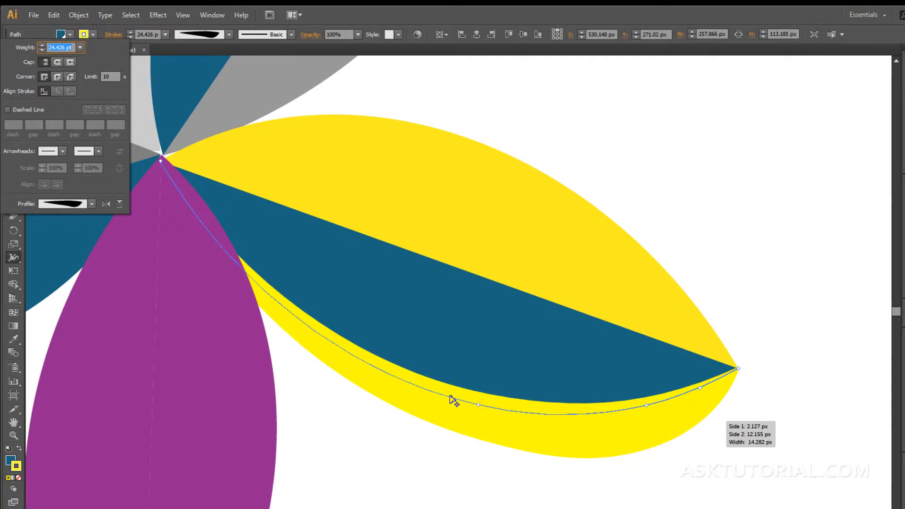
pyautogui.click(92, 203)
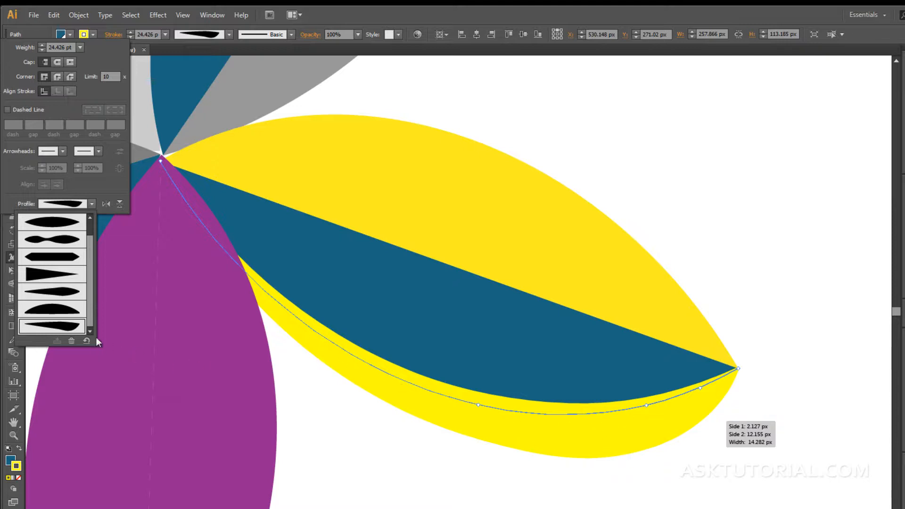
pyautogui.click(63, 327)
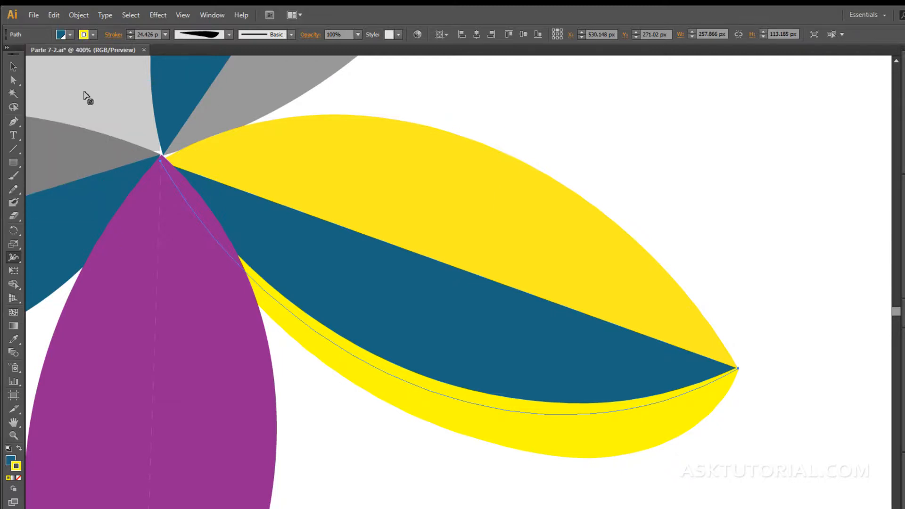
# Select the petal's upper yellow half and give it a red stroke.
pyautogui.click(13, 66)
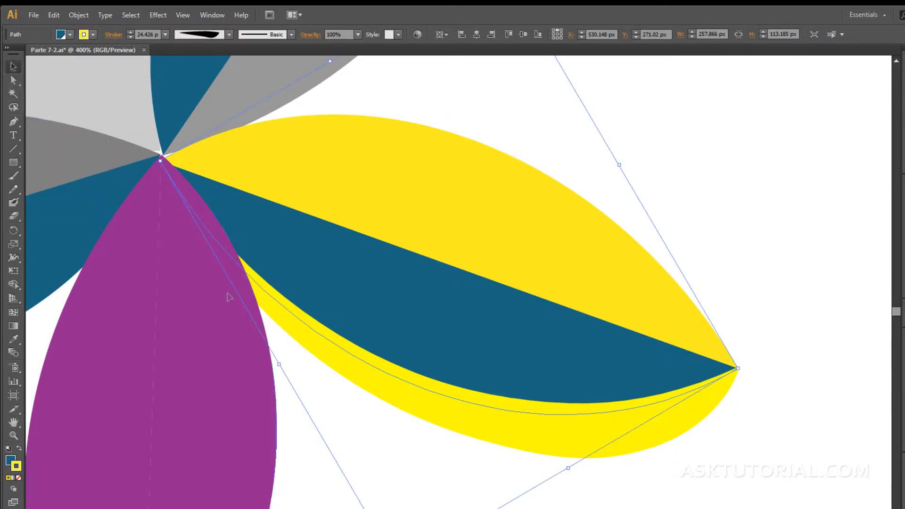
pyautogui.click(540, 230)
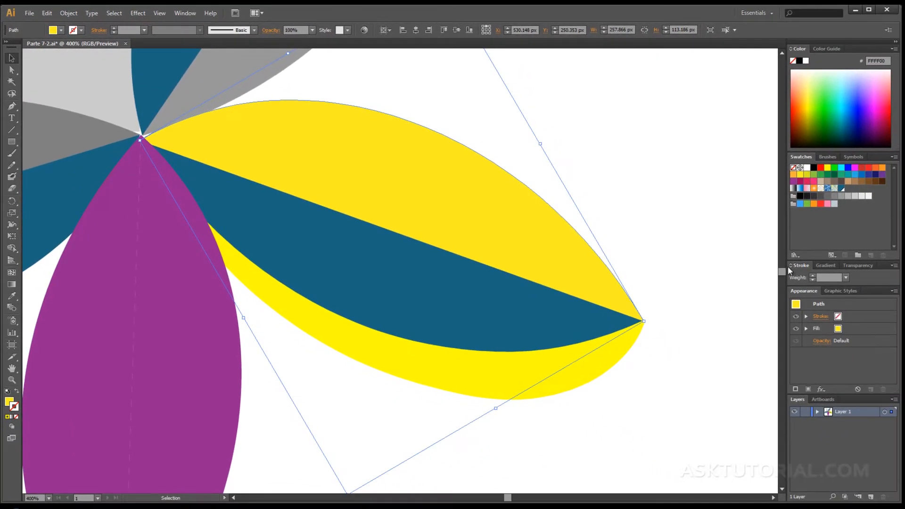
pyautogui.press('x')
pyautogui.click(820, 167)
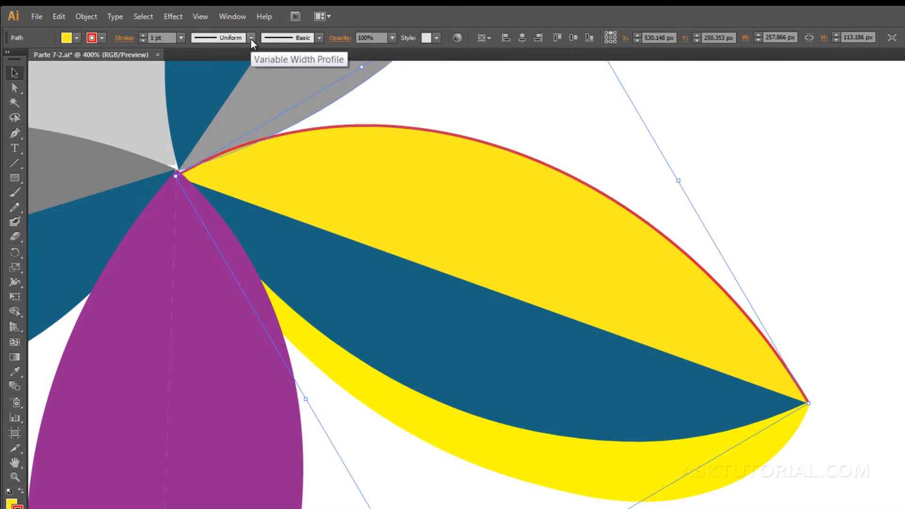
# Apply the saved "Orilla Amarilla" width profile to the yellow half's red stroke.
pyautogui.click(250, 38)
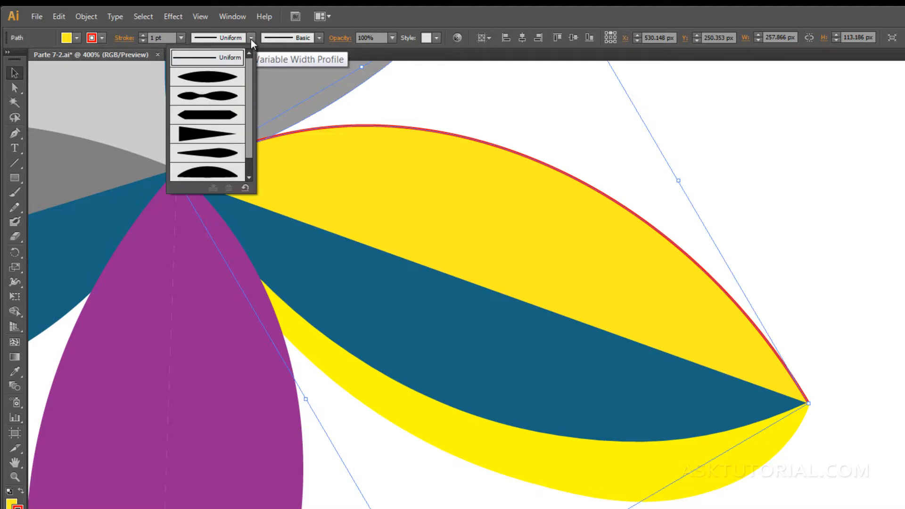
pyautogui.moveTo(250, 67)
pyautogui.mouseDown()
pyautogui.moveTo(248, 98)
pyautogui.moveTo(248, 61)
pyautogui.mouseUp()
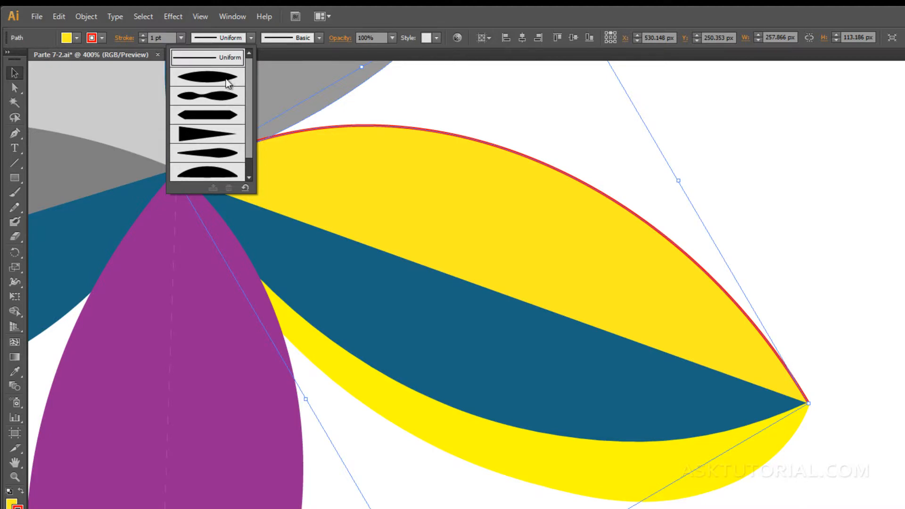
pyautogui.moveTo(250, 73); pyautogui.dragTo(242, 127)
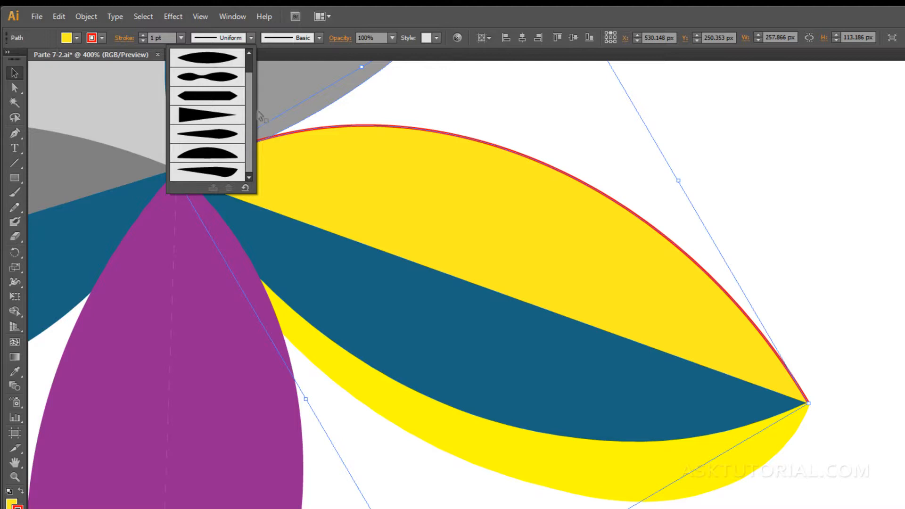
pyautogui.click(212, 172)
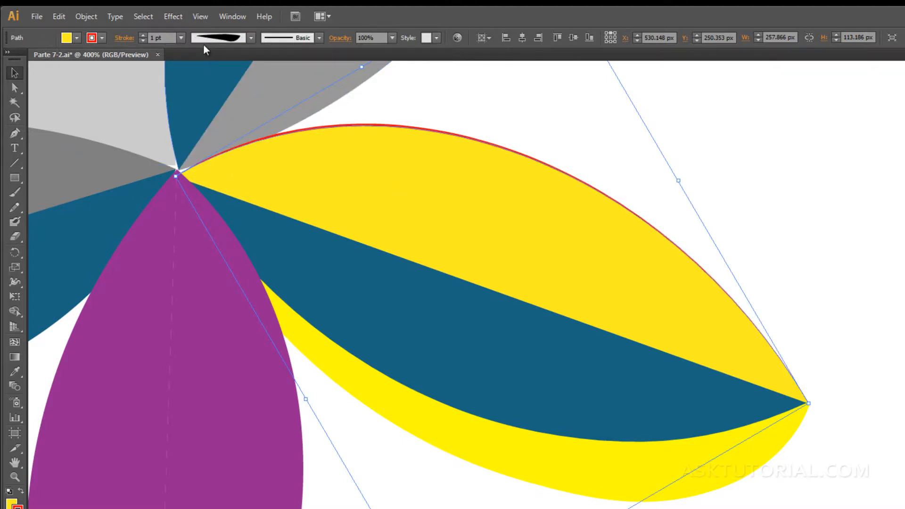
# Set the yellow half's stroke weight to 11 pt, recolor the stroke bright green, and deselect the shape.
pyautogui.click(143, 35)
pyautogui.click(144, 34)
pyautogui.click(143, 35)
pyautogui.click(143, 35)
pyautogui.click(143, 35)
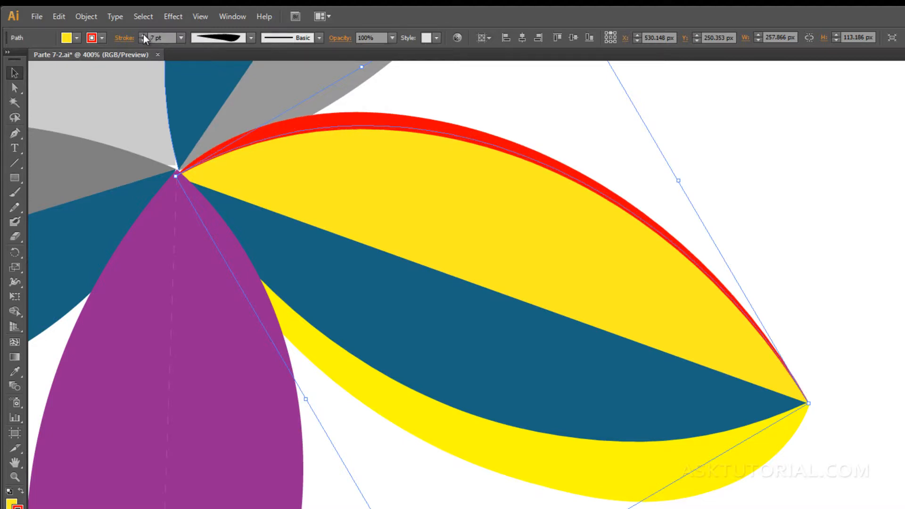
pyautogui.click(144, 35)
pyautogui.click(143, 35)
pyautogui.click(143, 34)
pyautogui.click(144, 34)
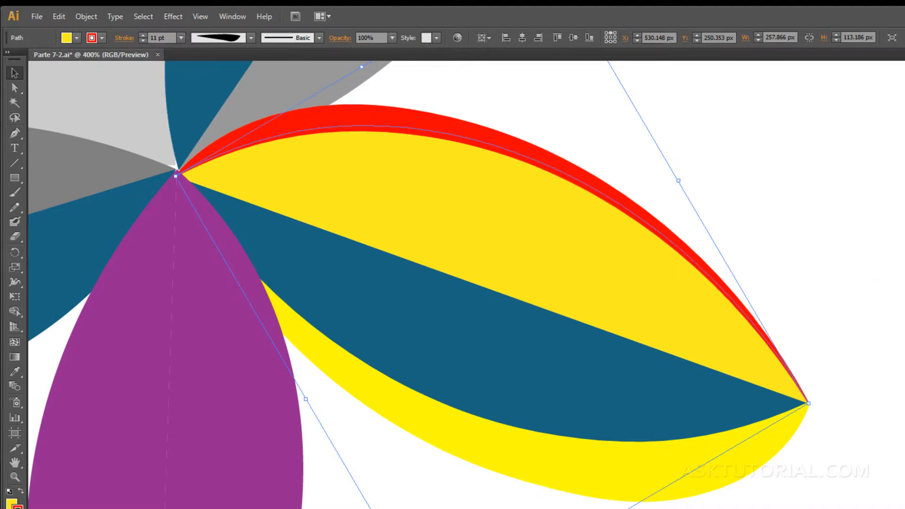
pyautogui.click(904, 142)
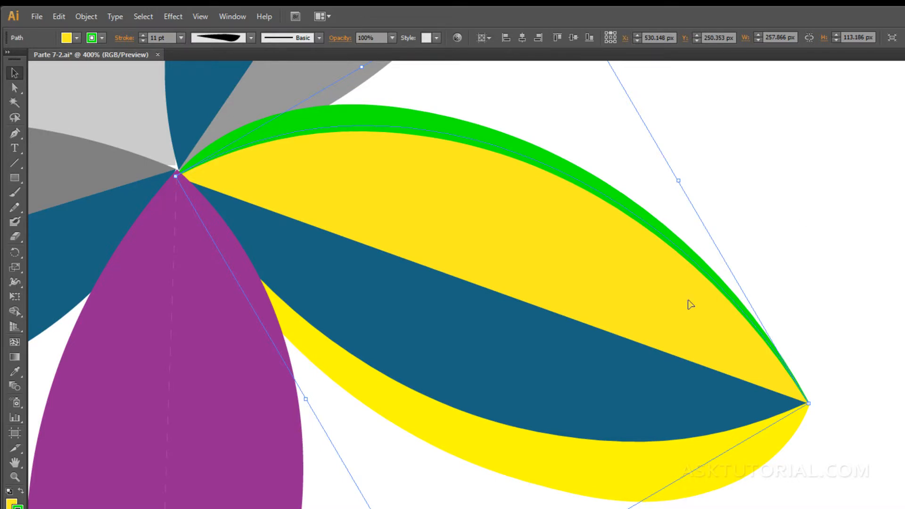
pyautogui.click(811, 263)
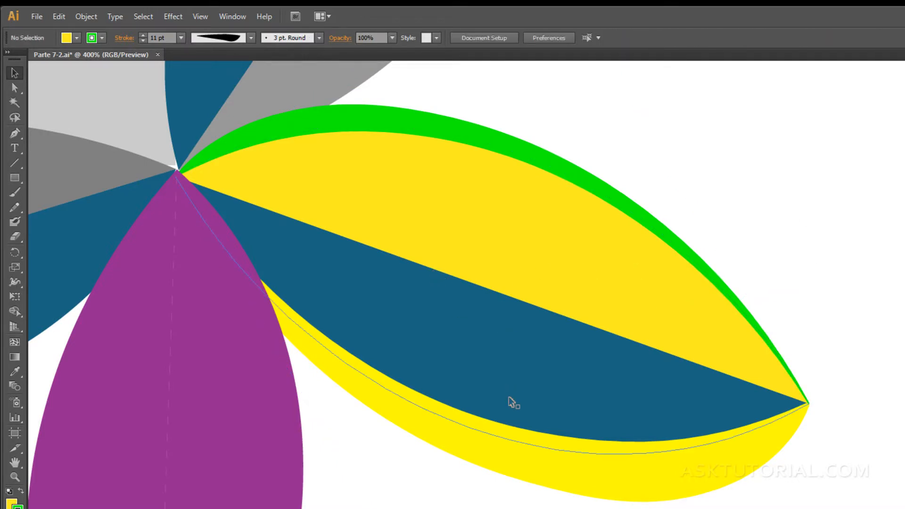
# Select both halves of the light gray petal and of the gray-and-blue petal beside it, and give them a red stroke.
pyautogui.scroll(-2, 511, 402)
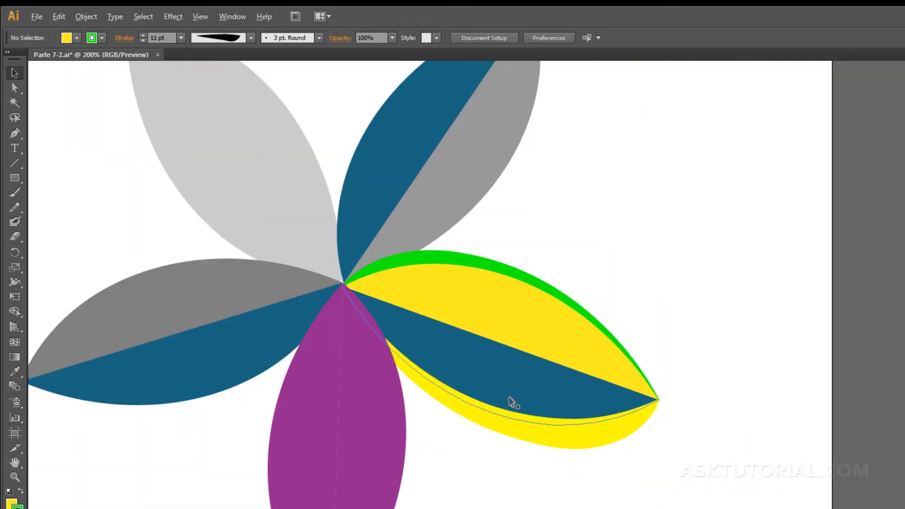
pyautogui.scroll(-1, 512, 402)
pyautogui.moveTo(498, 451); pyautogui.dragTo(564, 451)
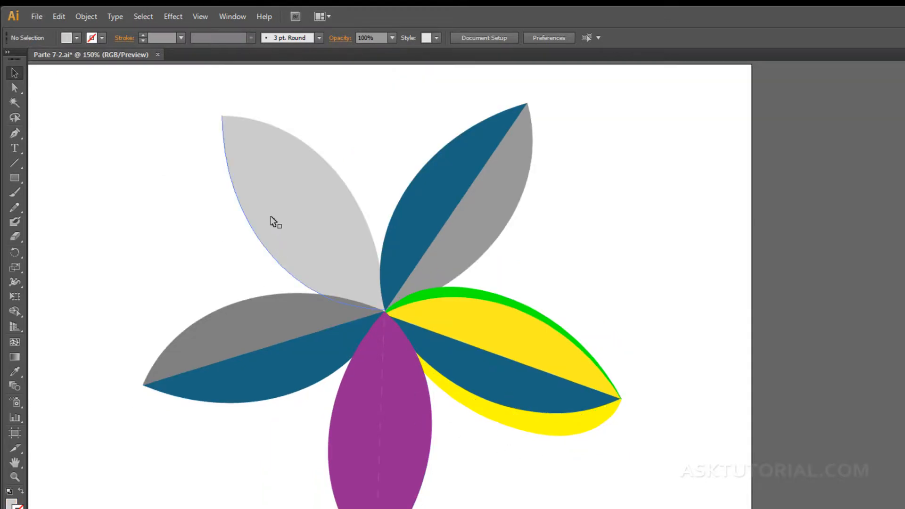
pyautogui.click(272, 220)
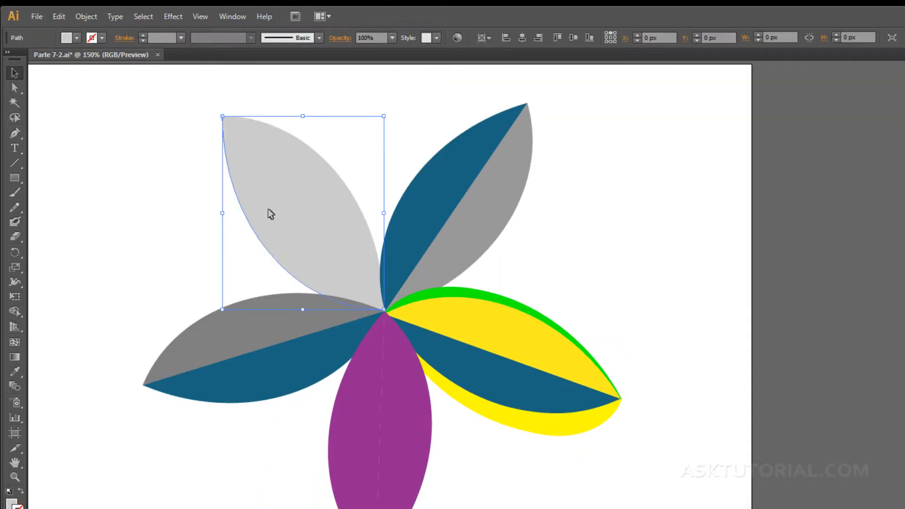
pyautogui.keyDown('shift'); pyautogui.click(254, 393); pyautogui.keyUp('shift')
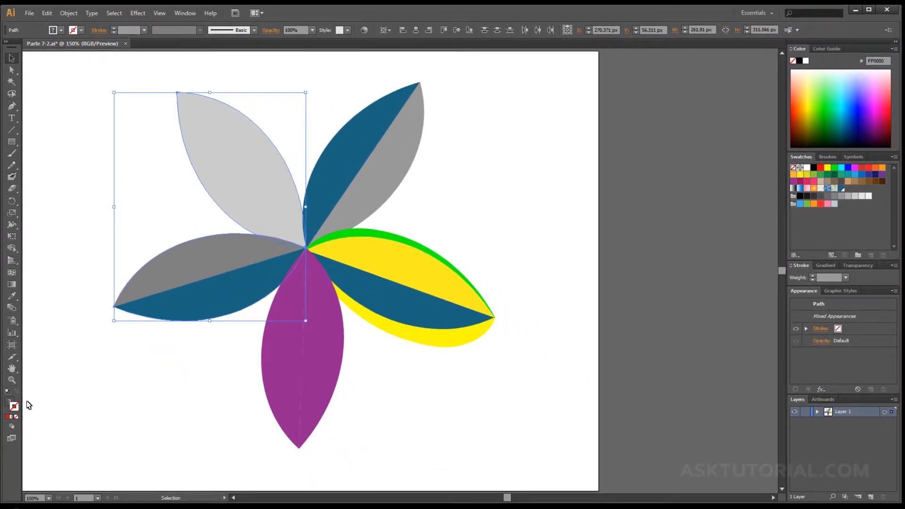
pyautogui.click(820, 167)
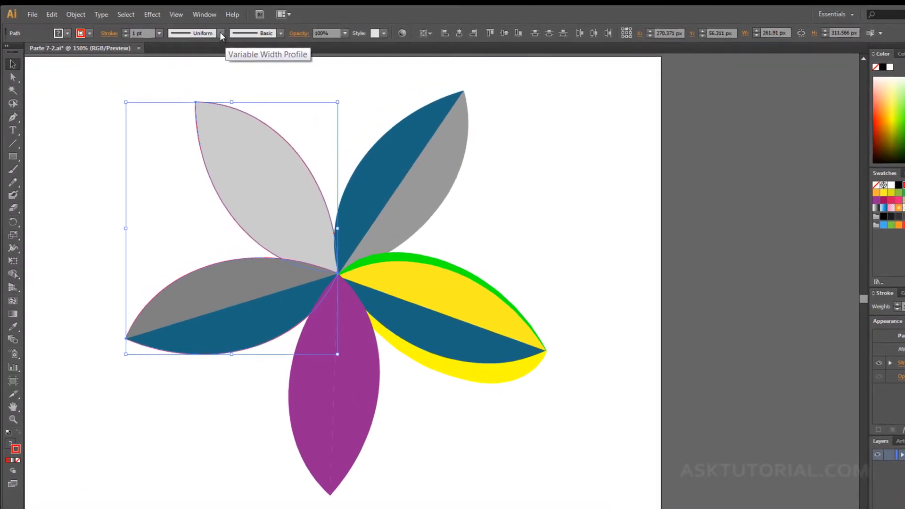
# Apply the saved "Orilla Amarilla" width profile to the red strokes of the two selected petals.
pyautogui.click(221, 33)
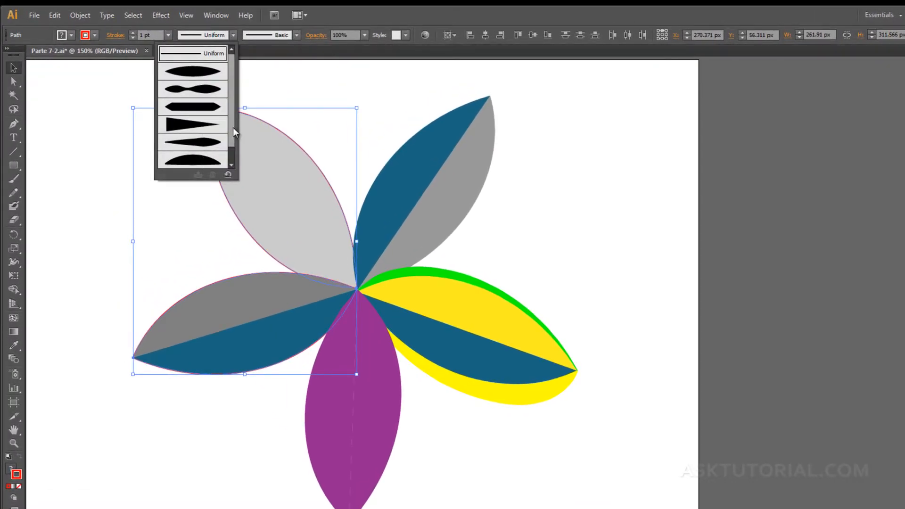
pyautogui.scroll(-2, 230, 157)
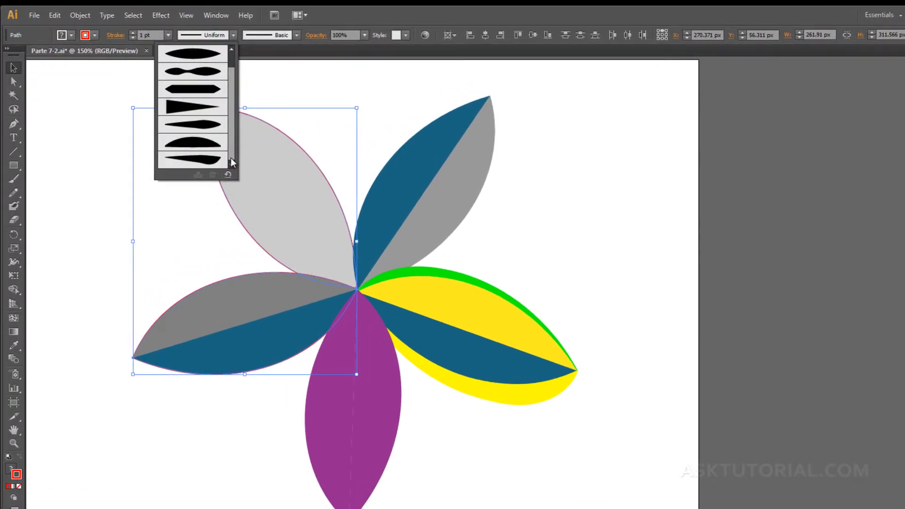
pyautogui.click(220, 162)
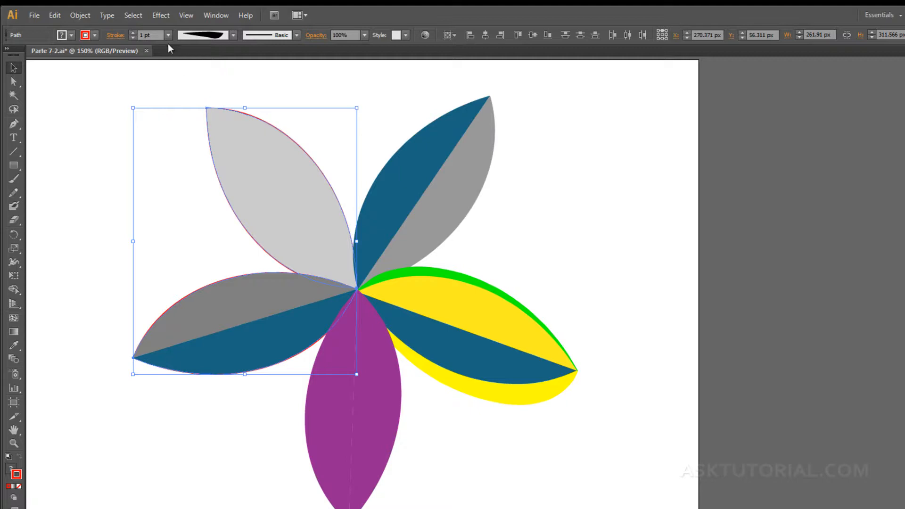
# Set the two petals' red stroke weight to 16 pt and deselect them.
pyautogui.click(133, 32)
pyautogui.click(133, 32)
pyautogui.click(133, 32)
pyautogui.click(132, 32)
pyautogui.click(133, 32)
pyautogui.click(133, 32)
pyautogui.click(133, 32)
pyautogui.click(133, 32)
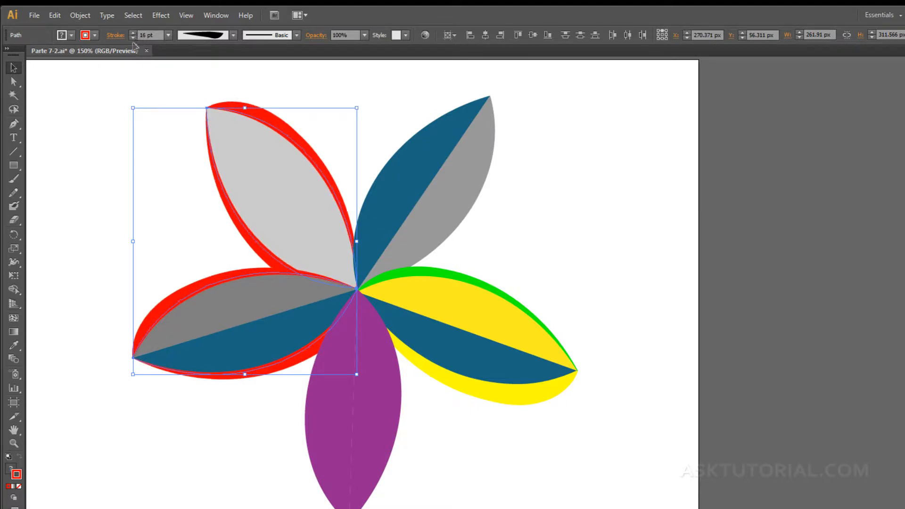
pyautogui.click(502, 238)
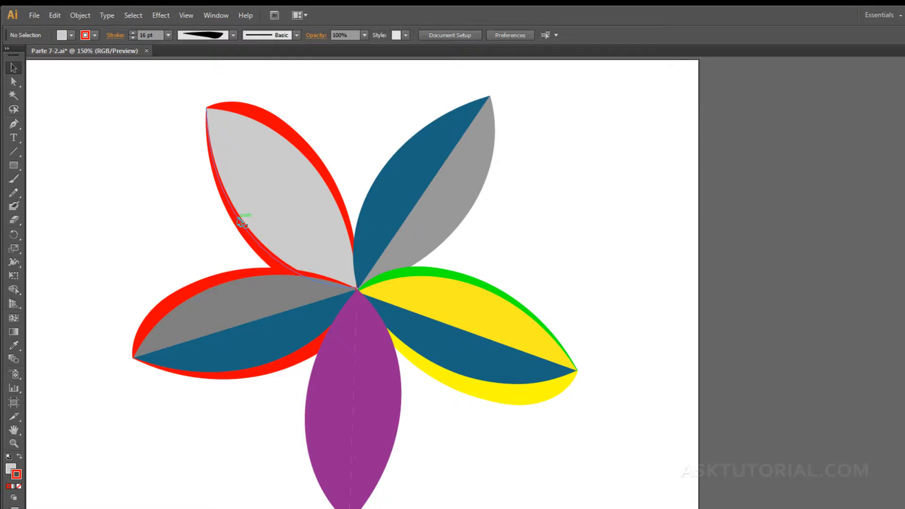
# Apply the rough-edged art brush to the red stroke on the light gray petal's upper half.
pyautogui.click(253, 117)
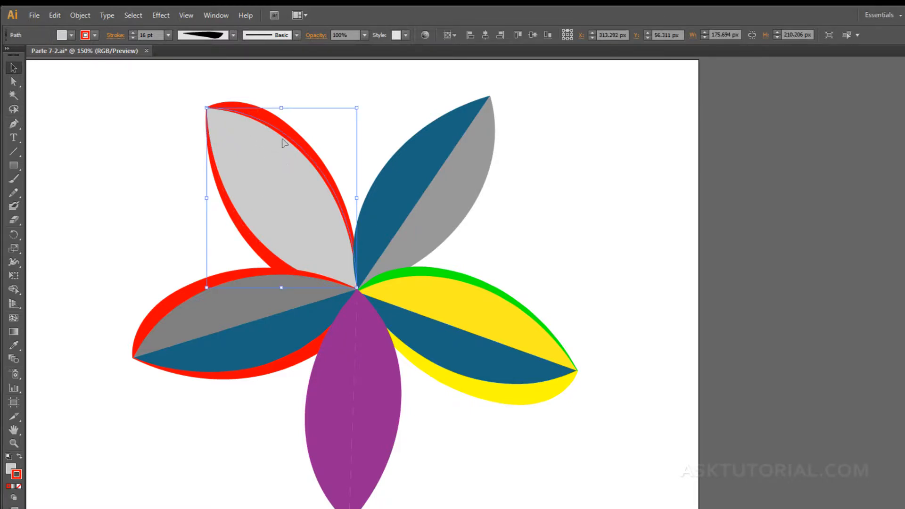
pyautogui.click(297, 35)
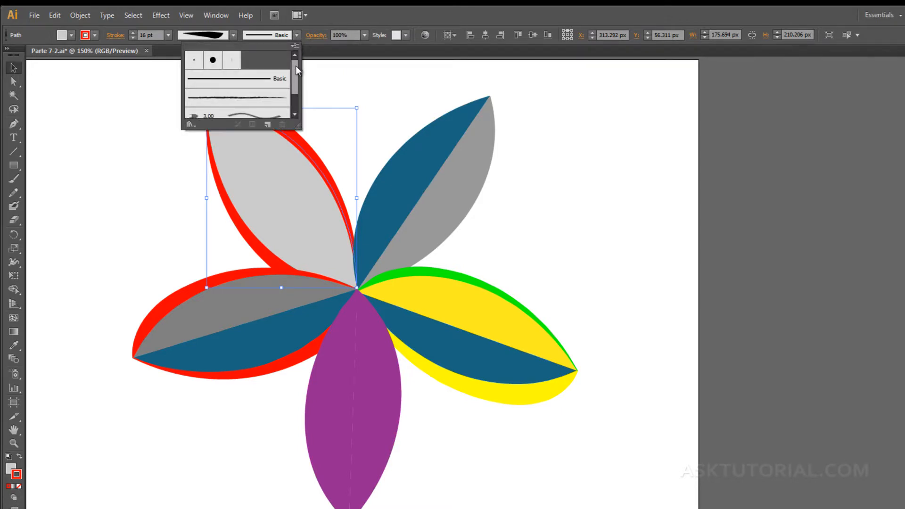
pyautogui.moveTo(296, 66); pyautogui.dragTo(296, 70)
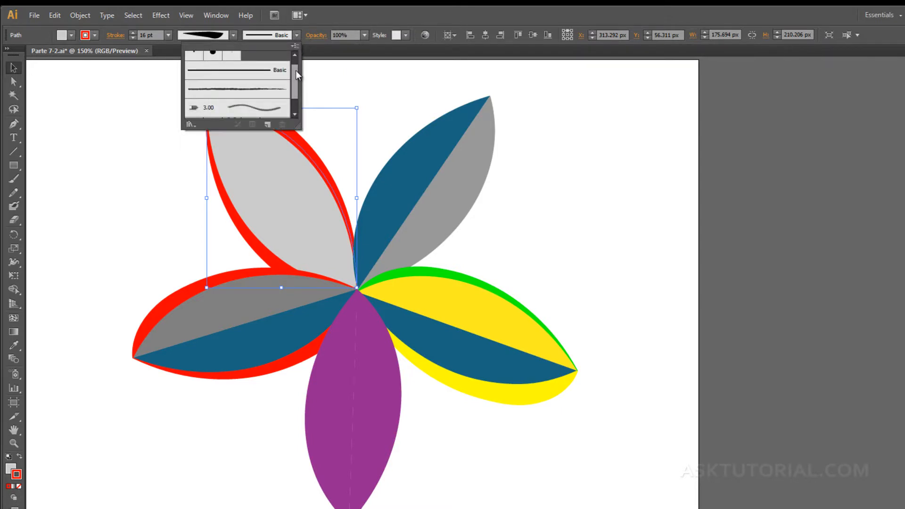
pyautogui.click(227, 89)
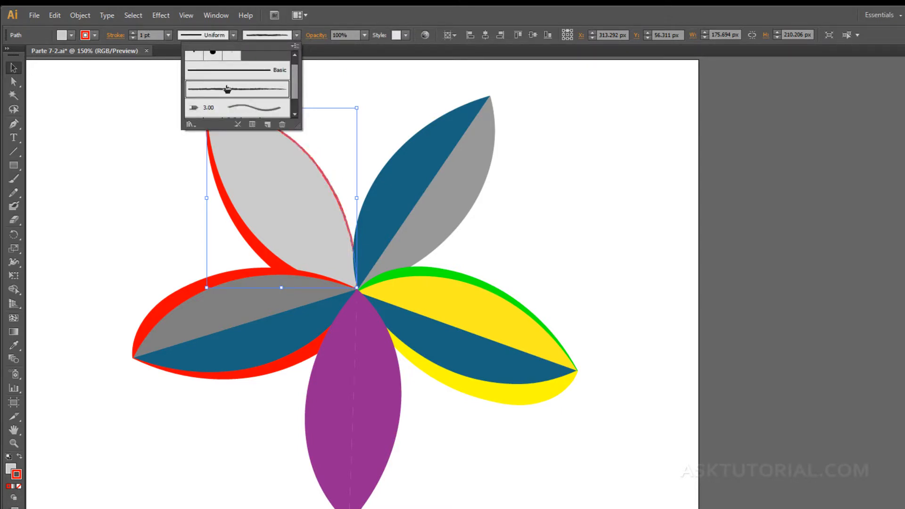
# Set the weight of the rough-brushed stroke on the light gray petal to 12 pt.
pyautogui.click(133, 33)
pyautogui.click(133, 32)
pyautogui.click(133, 32)
pyautogui.click(133, 32)
pyautogui.click(132, 32)
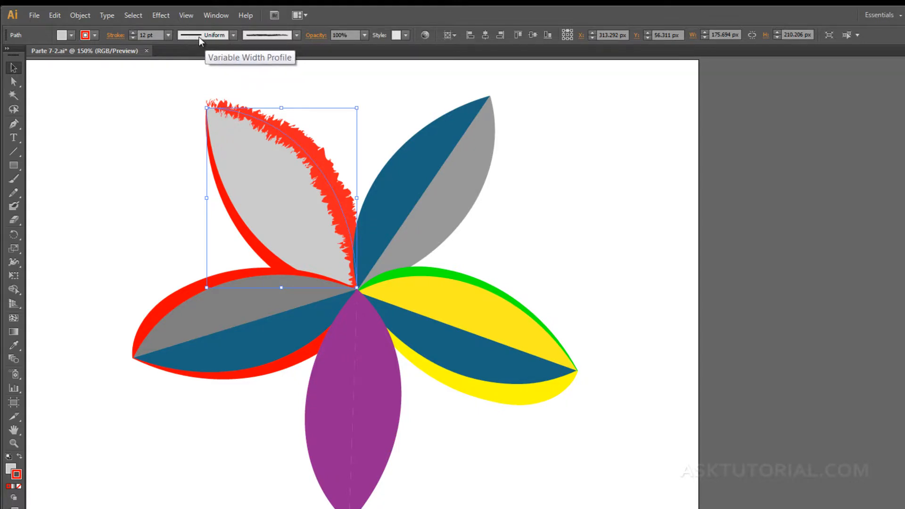
# Apply the saved "Orilla Amarilla" width profile to the rough-brushed stroke and deselect it.
pyautogui.click(232, 35)
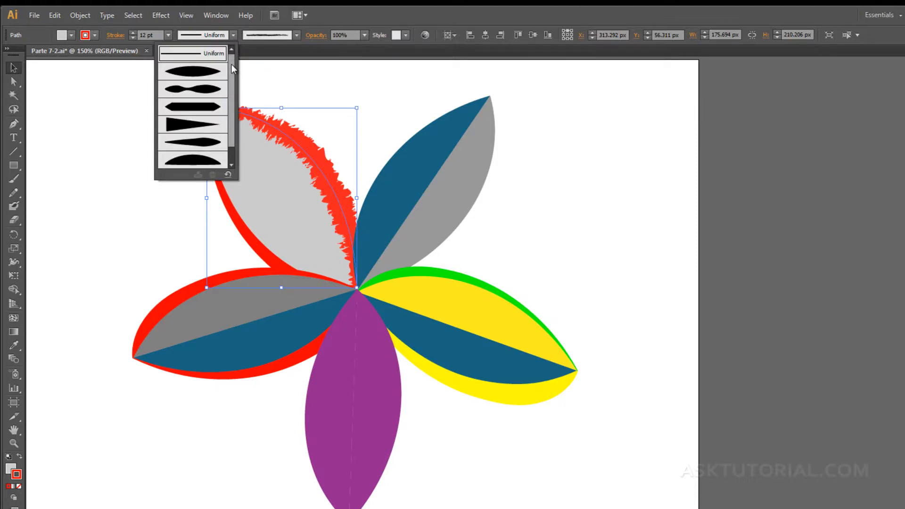
pyautogui.scroll(-1, 231, 63)
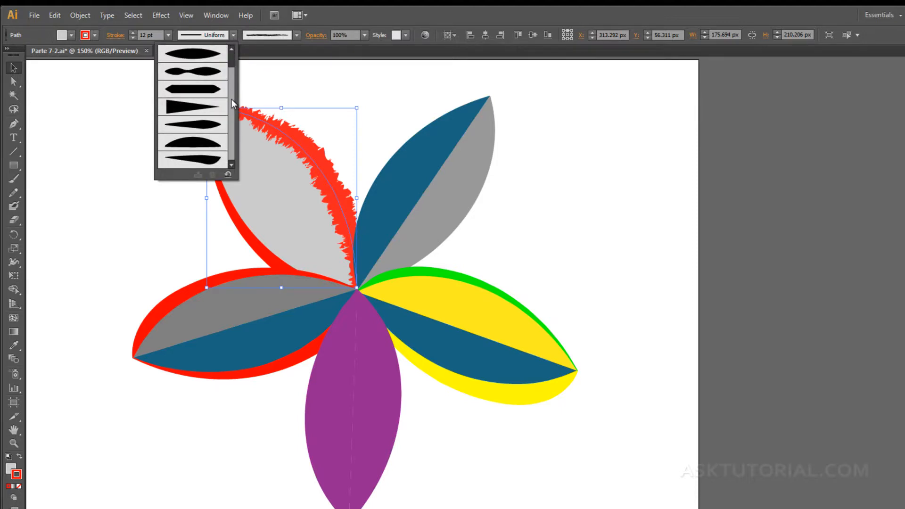
pyautogui.click(182, 161)
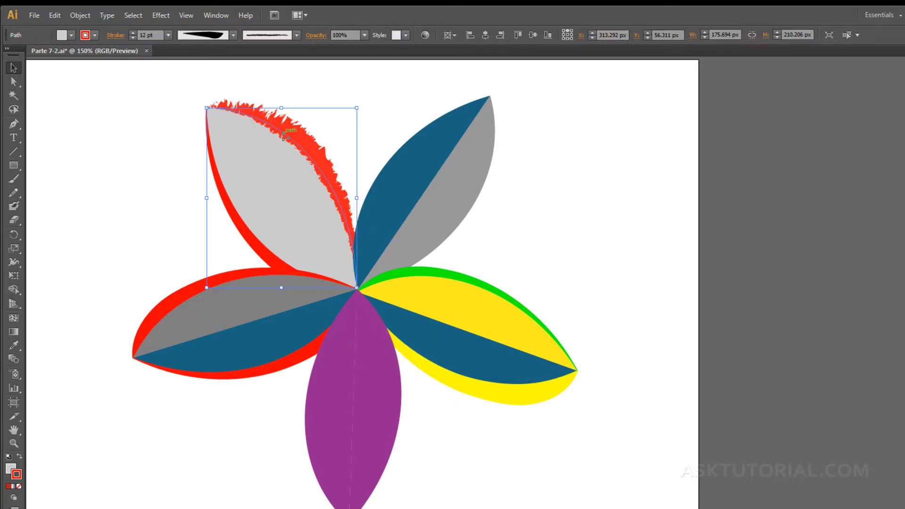
pyautogui.click(189, 167)
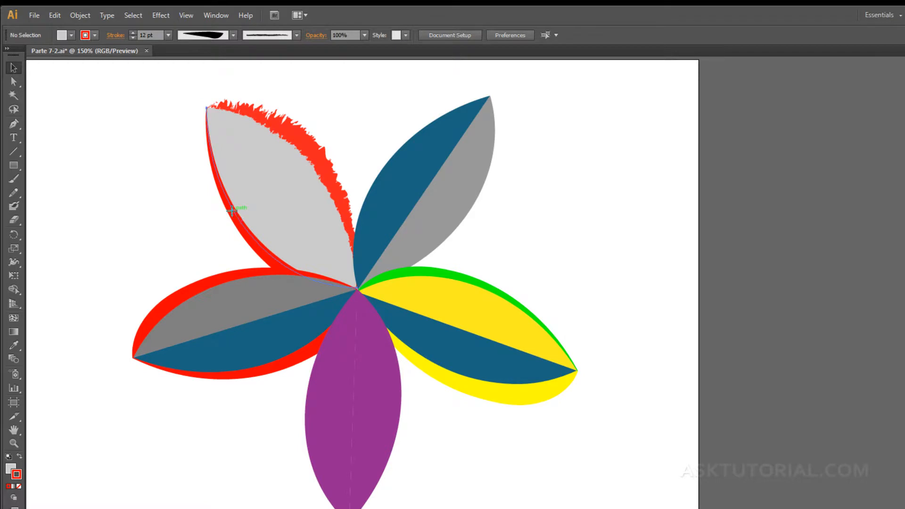
# Apply the Cat's Tongue bristle brush to the red stroke on the light gray petal's lower half.
pyautogui.click(231, 210)
pyautogui.click(296, 35)
pyautogui.scroll(-1, 296, 68)
pyautogui.click(251, 89)
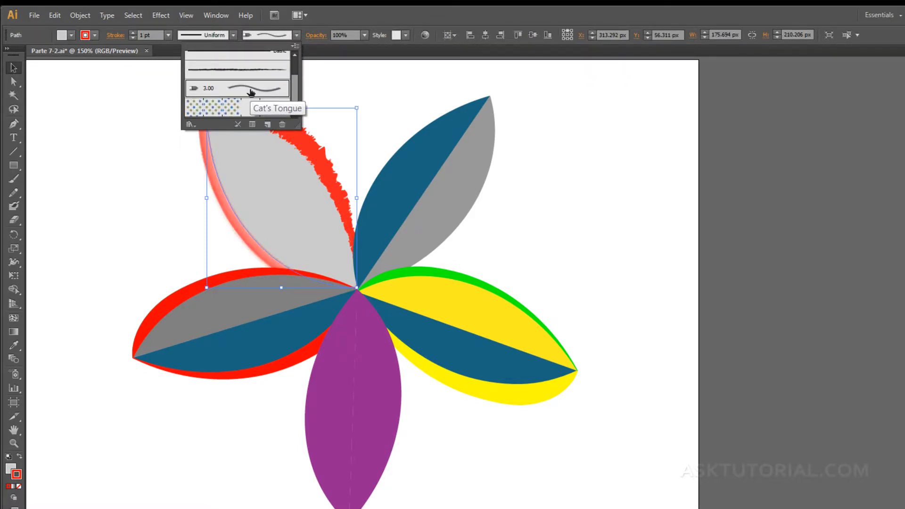
pyautogui.click(165, 93)
# Apply the saved "Orilla Amarilla" width profile to the Cat's Tongue stroke and set its weight to 3 pt.
pyautogui.click(232, 35)
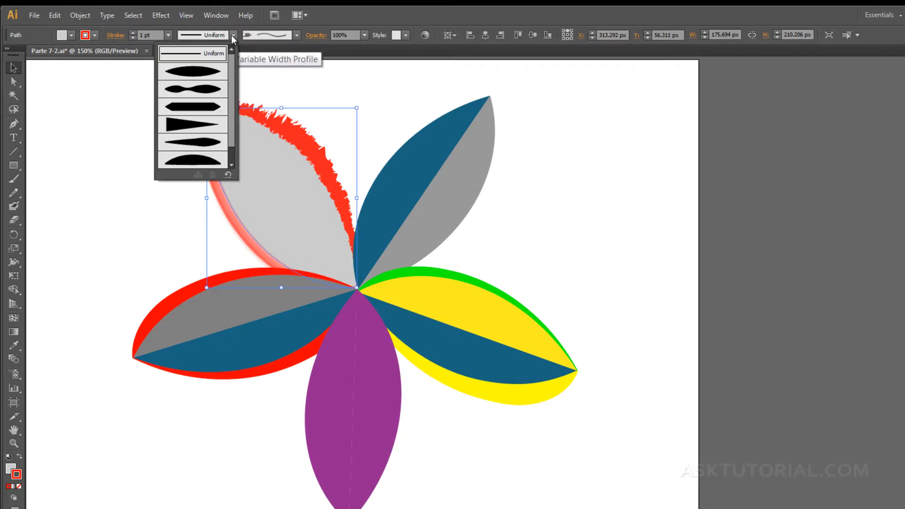
pyautogui.scroll(-1, 231, 75)
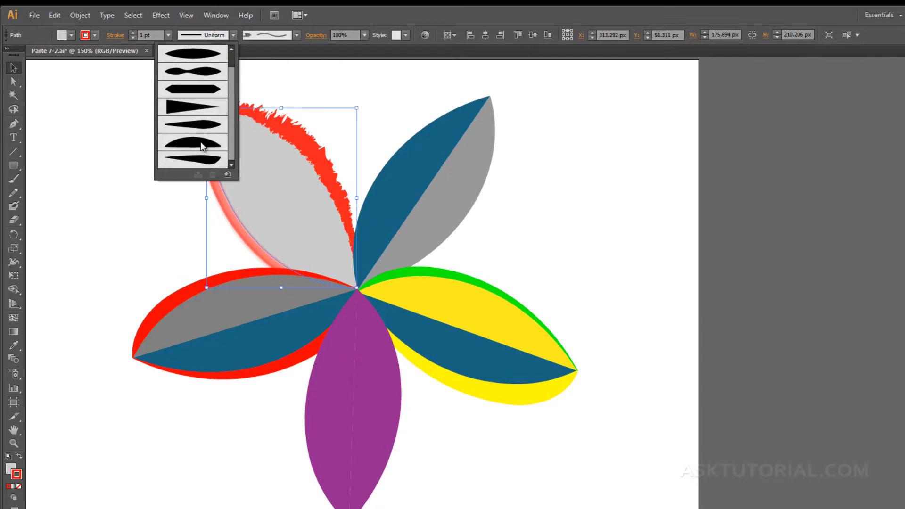
pyautogui.click(193, 160)
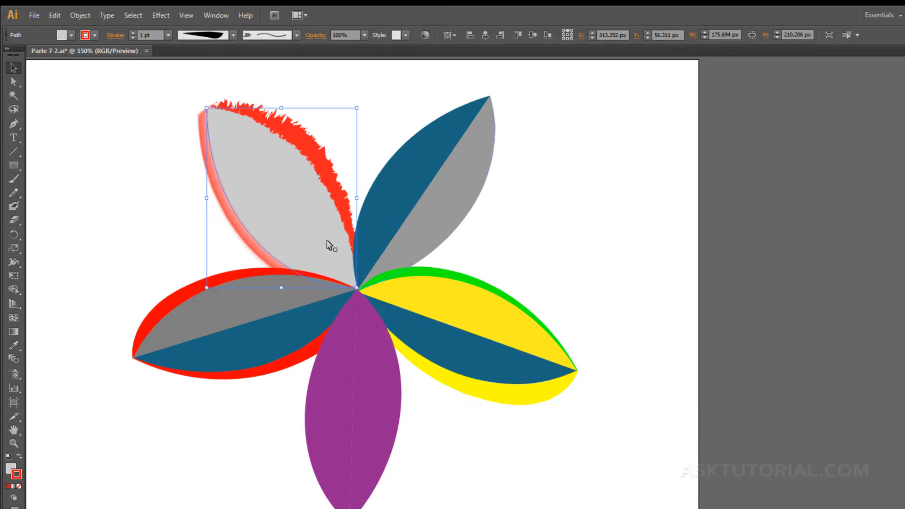
pyautogui.click(133, 33)
pyautogui.click(133, 33)
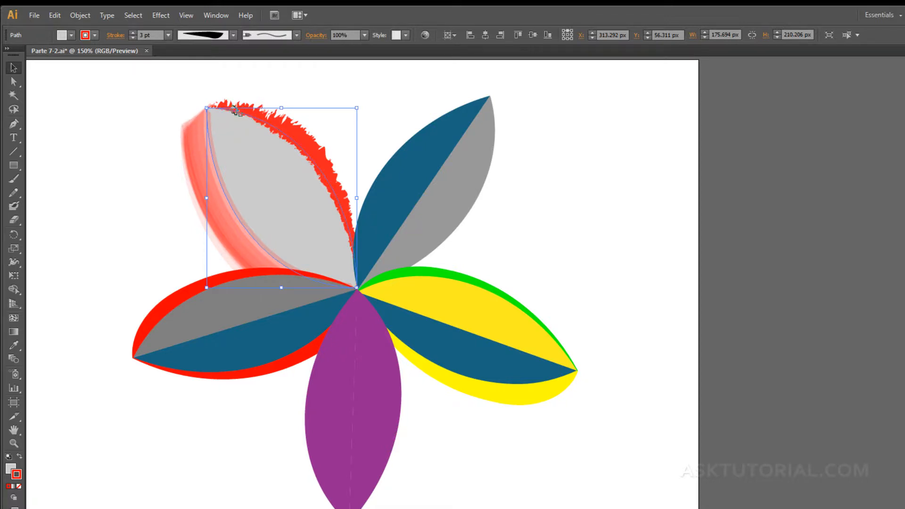
# Convert the thick yellow brush stroke on the lower-right petal to an outlined shape with Outline Stroke and ungroup the result.
pyautogui.click(159, 150)
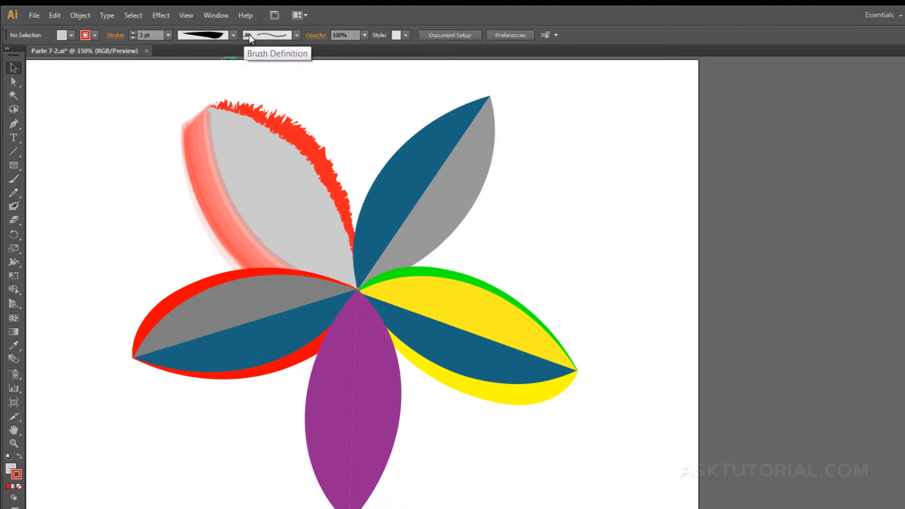
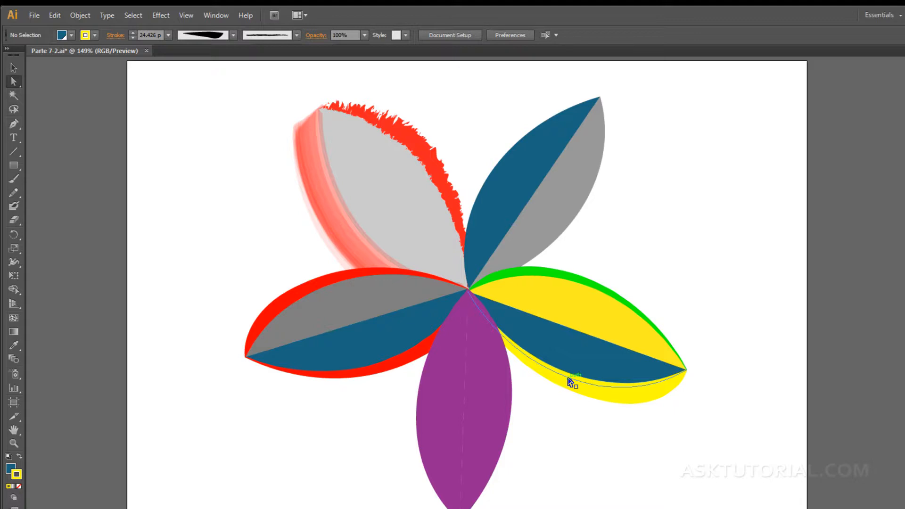
pyautogui.click(13, 68)
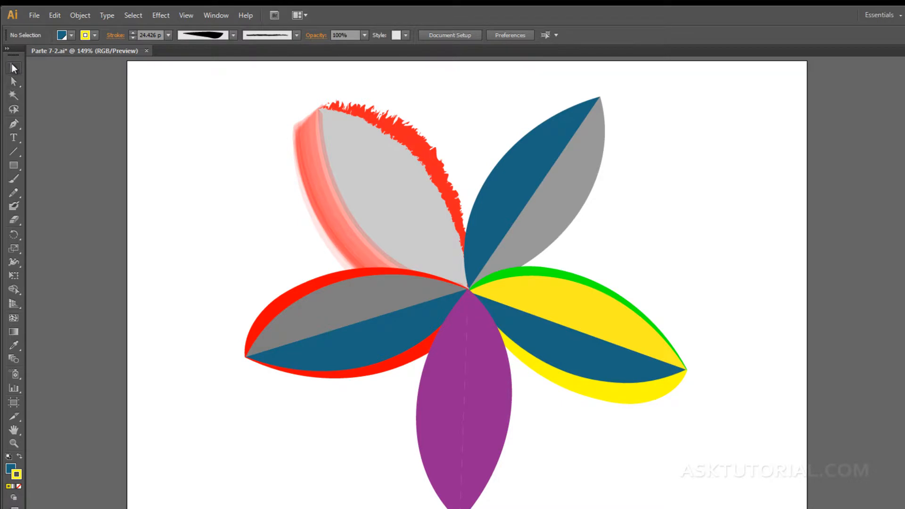
pyautogui.click(626, 395)
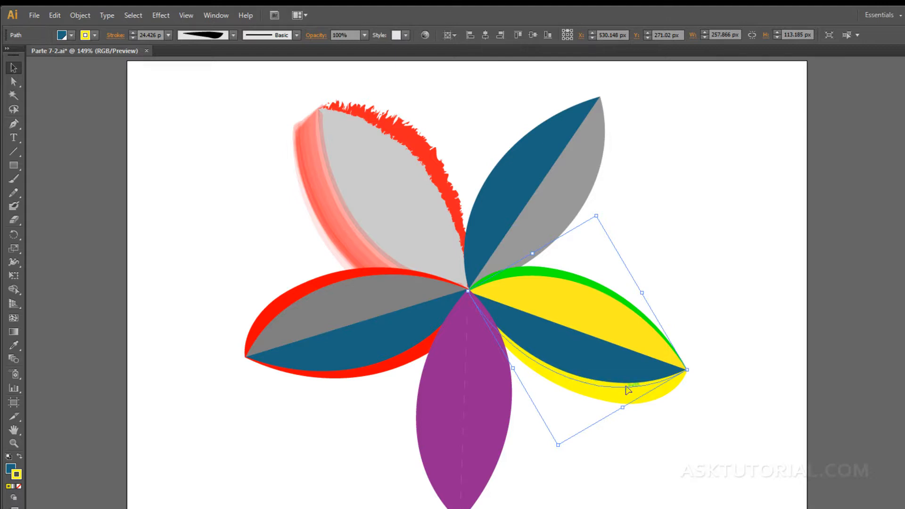
pyautogui.click(75, 15)
pyautogui.moveTo(107, 271)
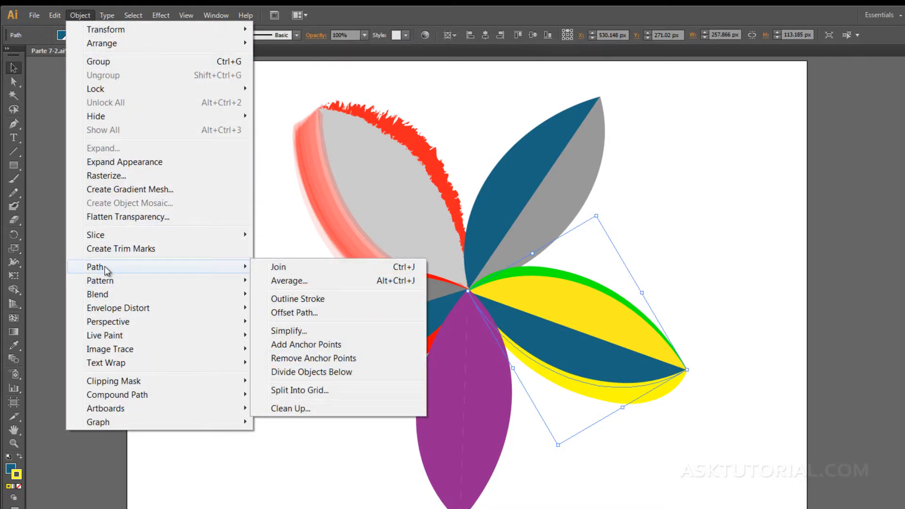
pyautogui.click(295, 299)
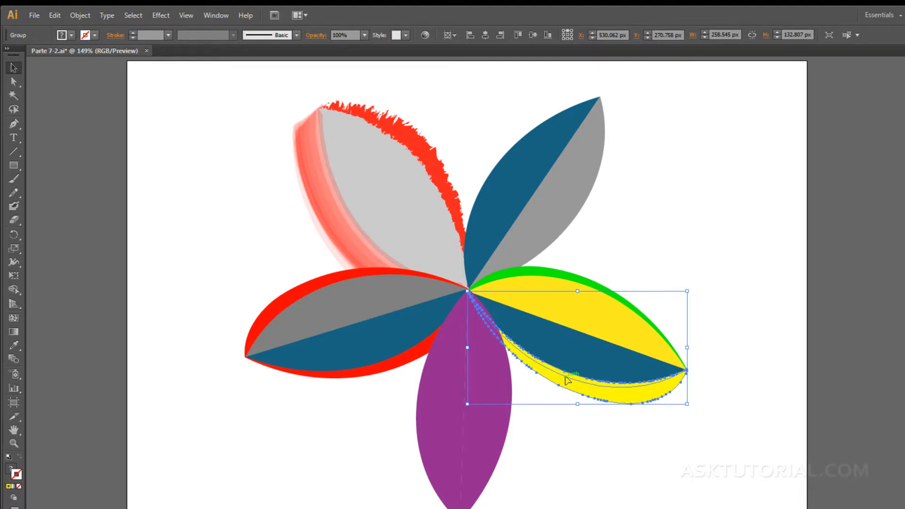
pyautogui.click(80, 16)
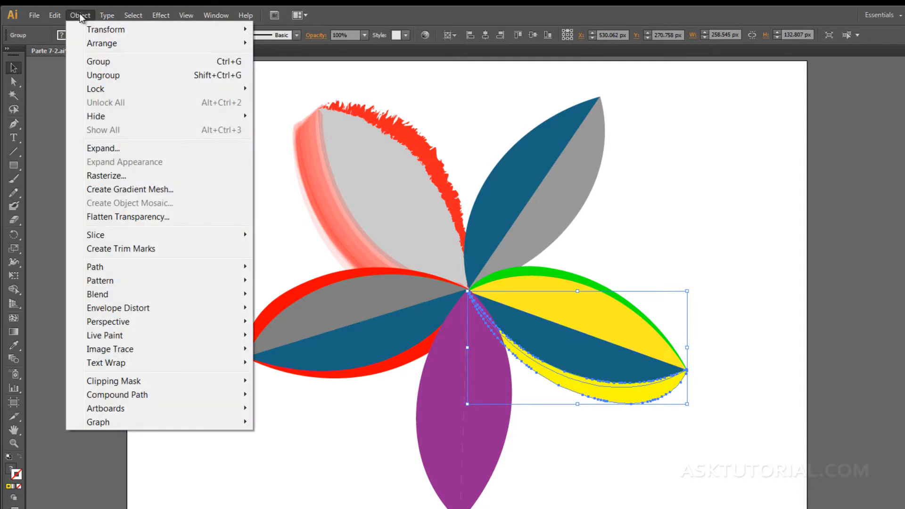
pyautogui.click(100, 76)
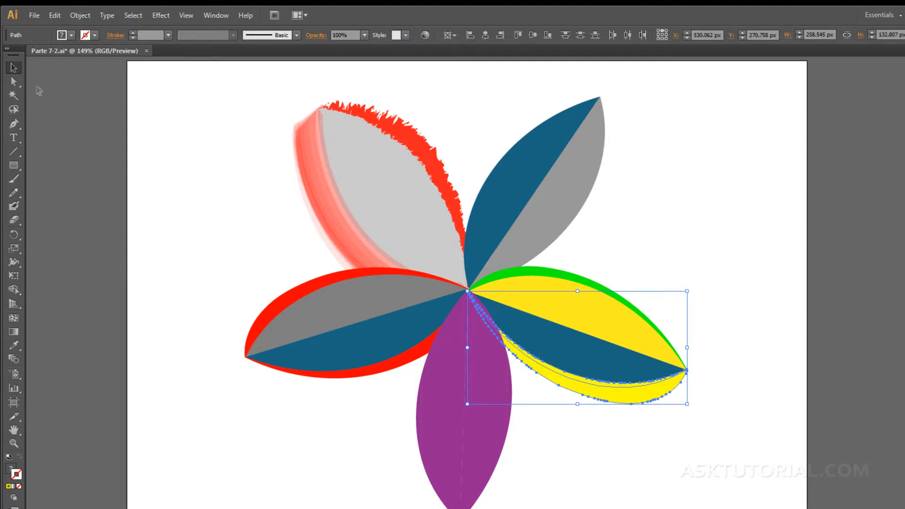
# Reshape the lower edge of the outlined yellow shape into irregular drips by moving three of its anchor points.
pyautogui.click(14, 82)
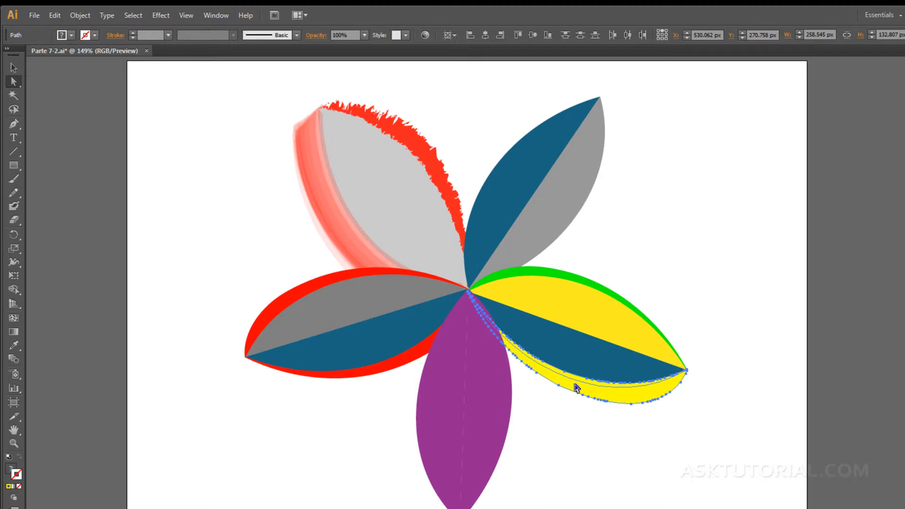
pyautogui.scroll(2, 576, 387)
pyautogui.press('alt')
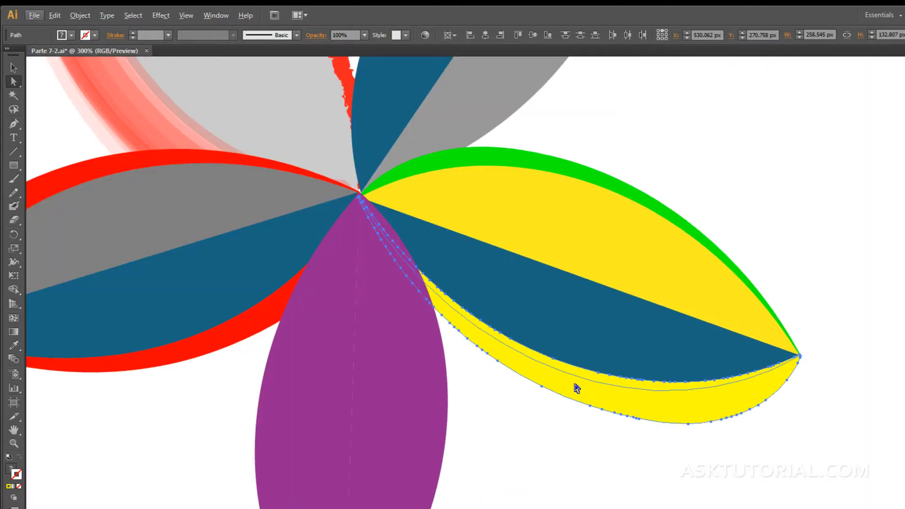
pyautogui.click(542, 387)
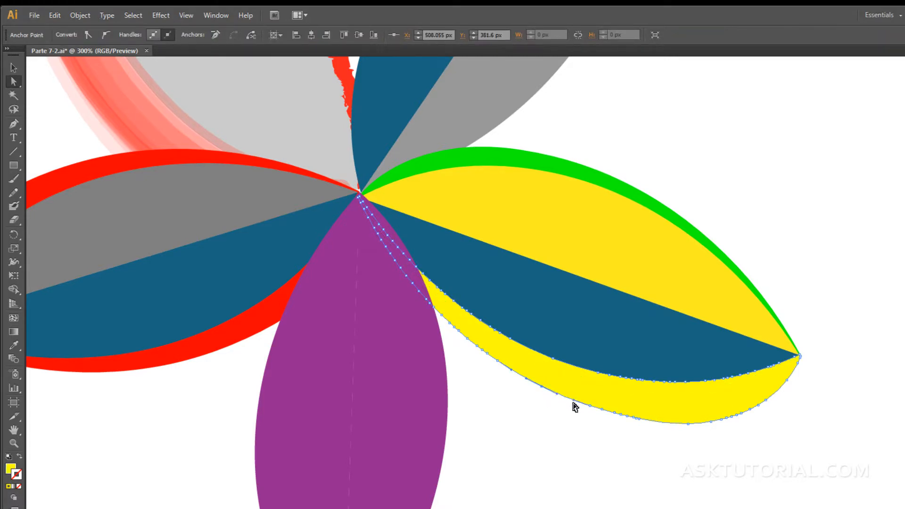
pyautogui.moveTo(556, 396); pyautogui.dragTo(519, 391)
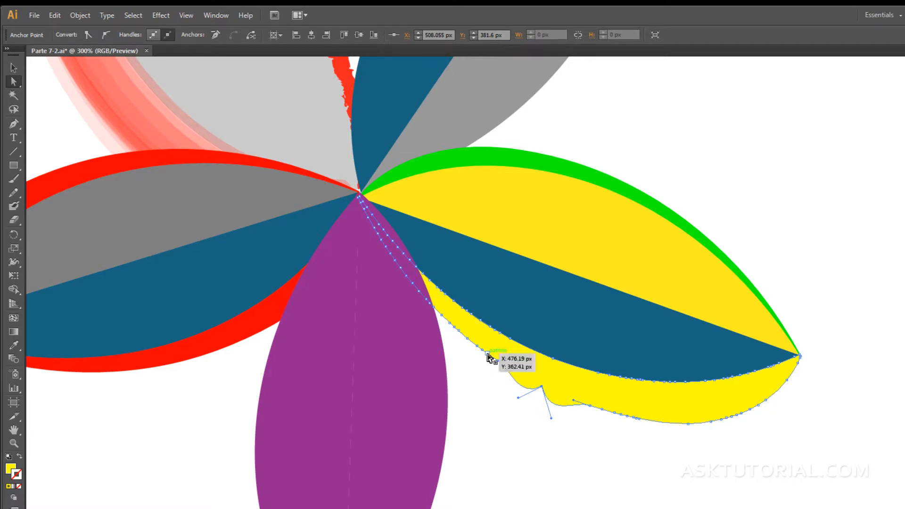
pyautogui.moveTo(485, 357); pyautogui.dragTo(481, 377)
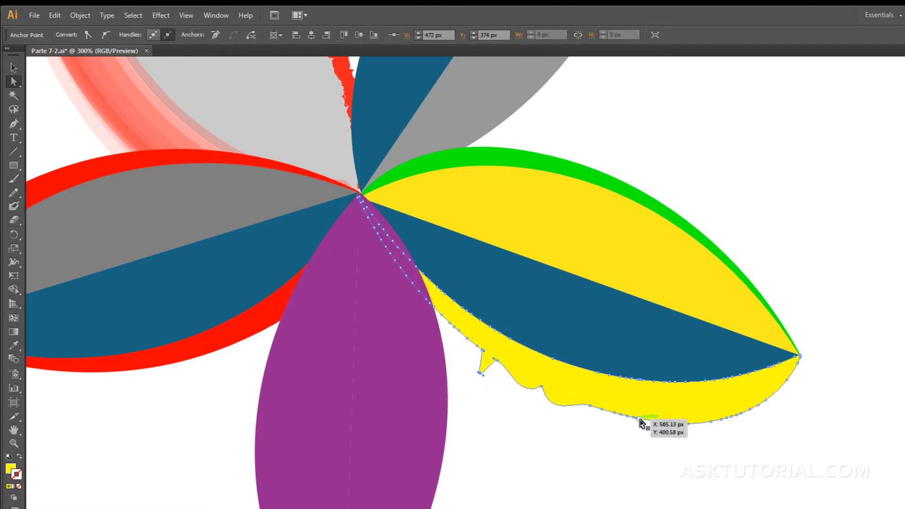
pyautogui.moveTo(638, 419); pyautogui.dragTo(655, 434)
pyautogui.click(626, 400)
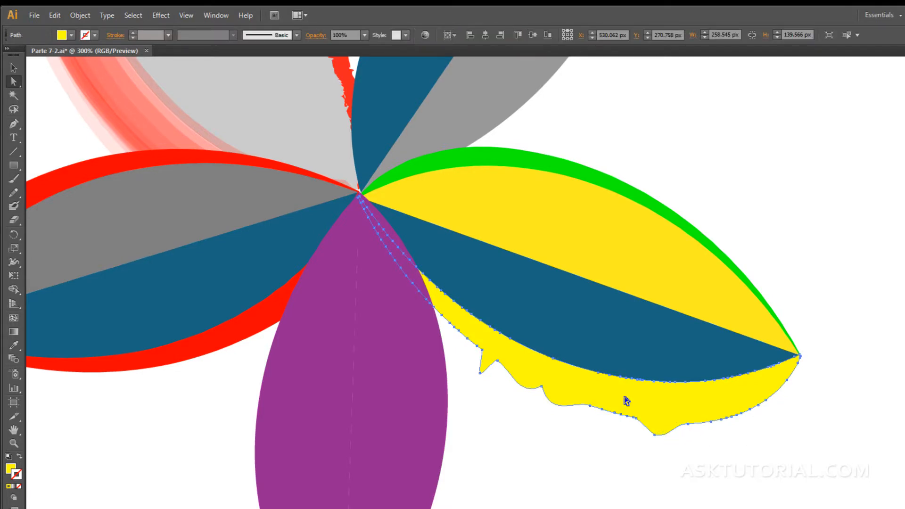
# Copy and paste the reshaped yellow shape, and place the duplicate in the empty area below the left petal.
pyautogui.hotkey('ctrl', 'c')
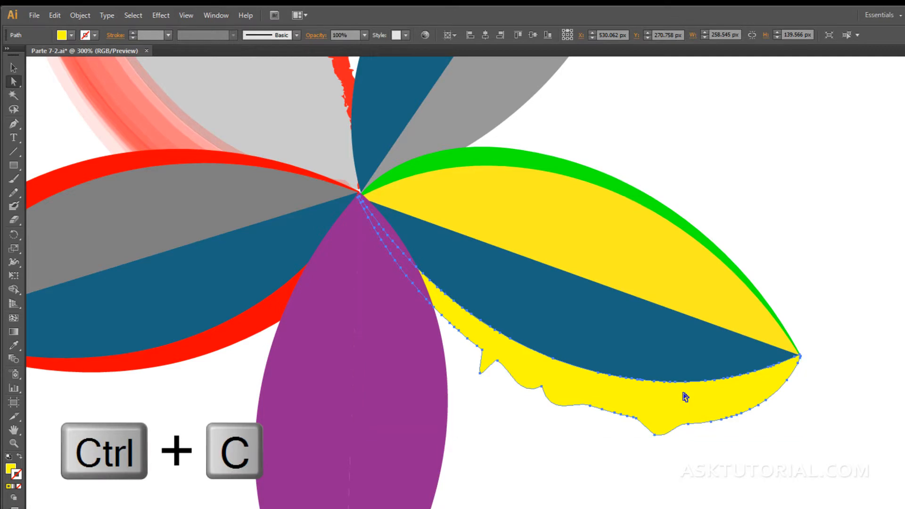
pyautogui.press('alt')
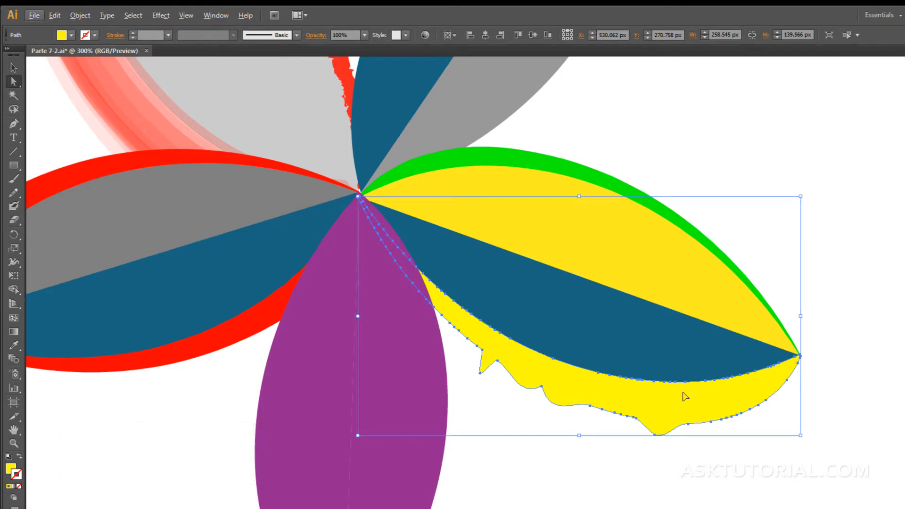
pyautogui.hotkey('ctrl', 'v')
pyautogui.moveTo(441, 376); pyautogui.dragTo(288, 434)
pyautogui.hotkey('ctrl', '0')
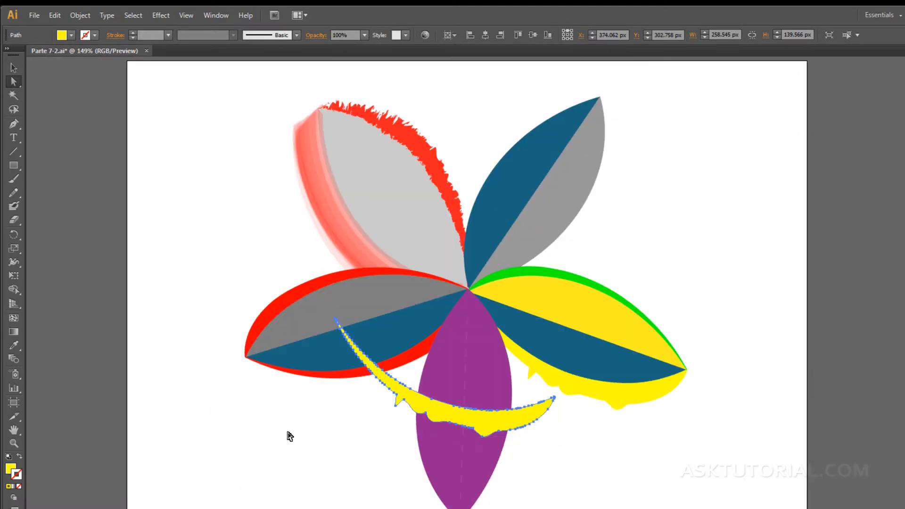
pyautogui.moveTo(476, 424); pyautogui.dragTo(359, 502)
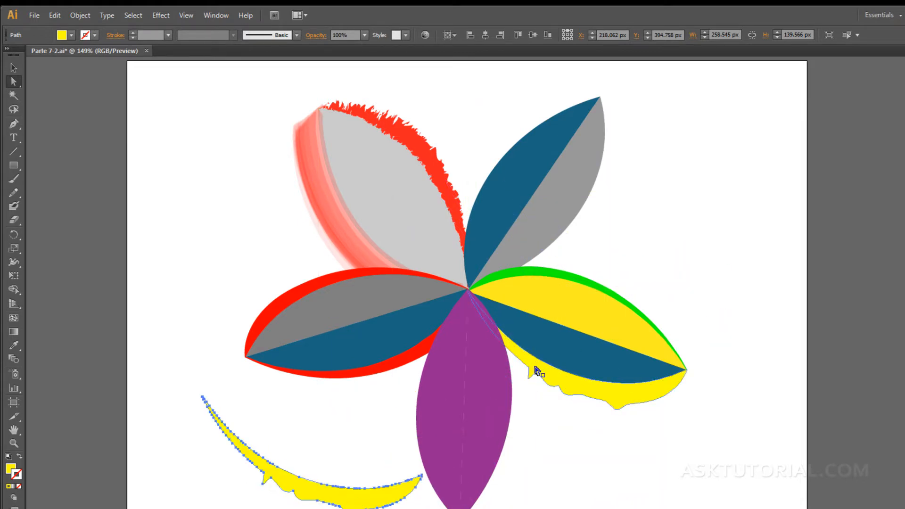
pyautogui.moveTo(323, 495); pyautogui.dragTo(308, 476)
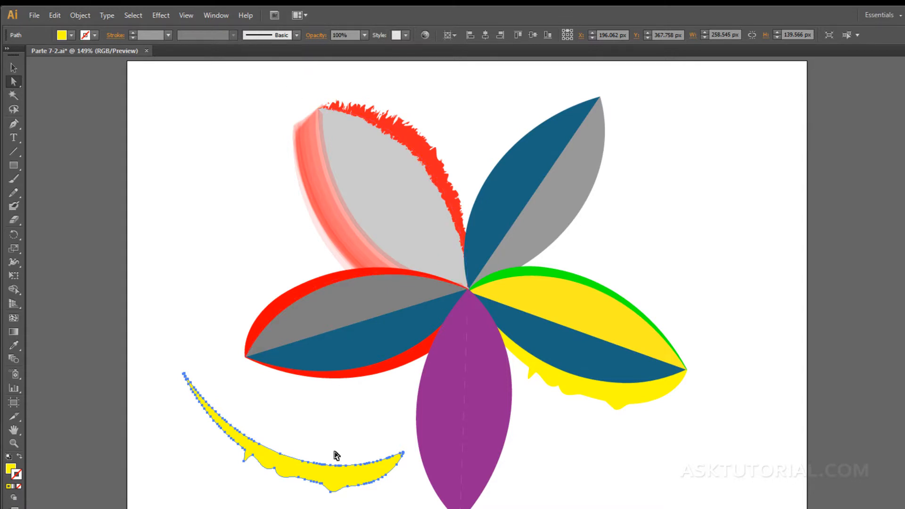
pyautogui.moveTo(332, 469); pyautogui.dragTo(329, 465)
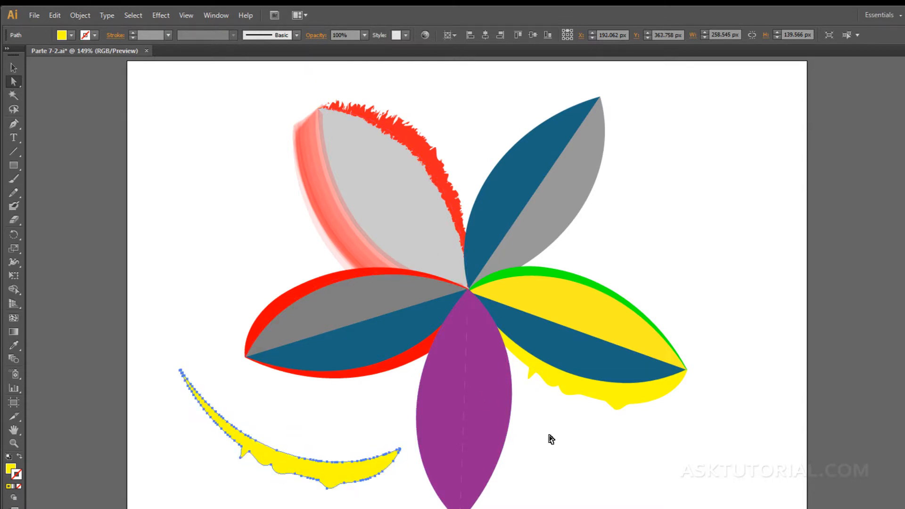
# Resize the duplicated yellow shape to about 236 by 152 px.
pyautogui.click(15, 68)
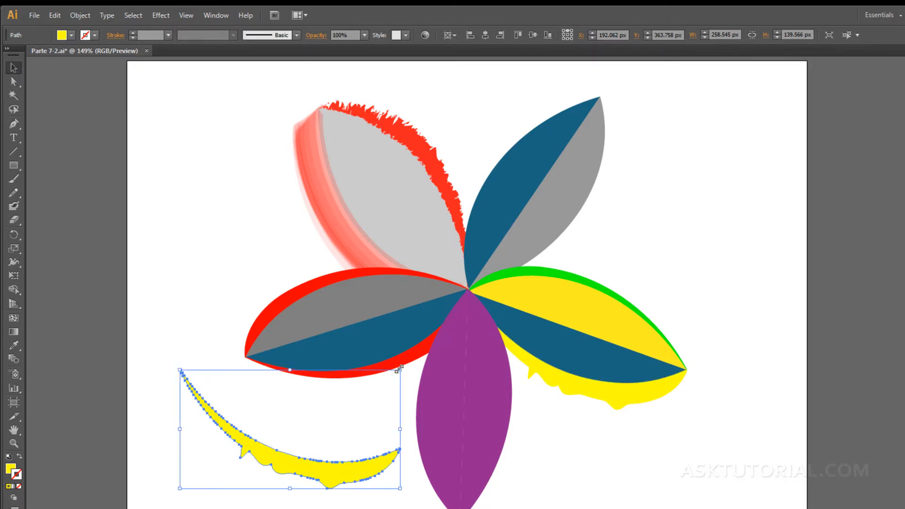
pyautogui.moveTo(400, 369); pyautogui.dragTo(381, 359)
pyautogui.moveTo(258, 463)
pyautogui.mouseDown()
pyautogui.moveTo(315, 330)
pyautogui.moveTo(267, 469)
pyautogui.mouseUp()
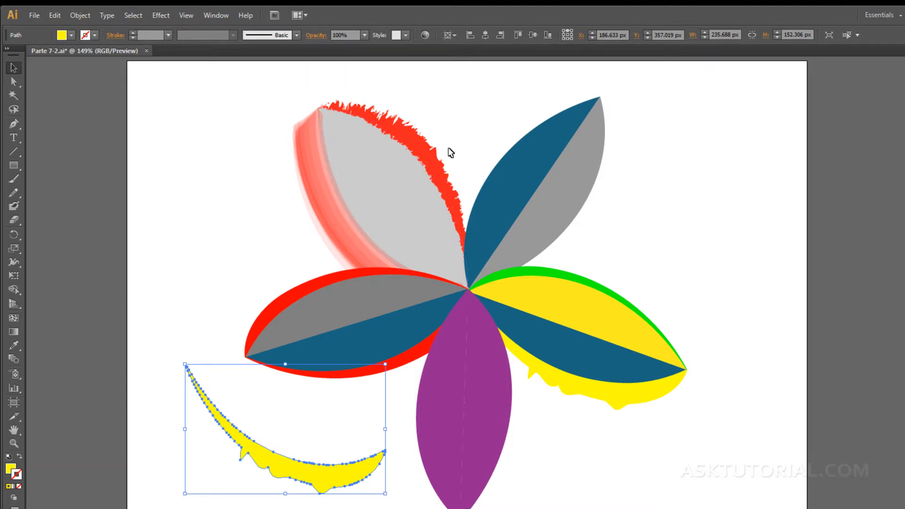
# Compare the stroke properties of the upper-left petal's bristly red path with those of the duplicated yellow outline.
pyautogui.click(410, 137)
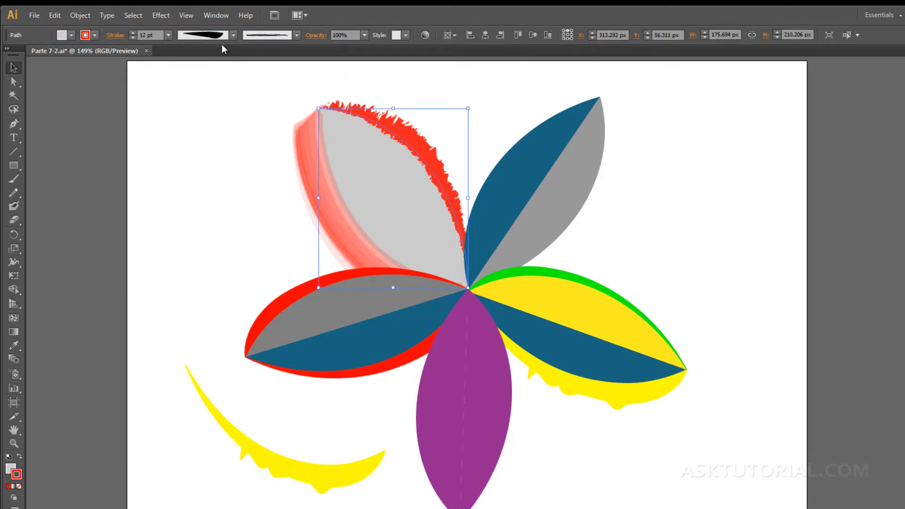
pyautogui.click(276, 455)
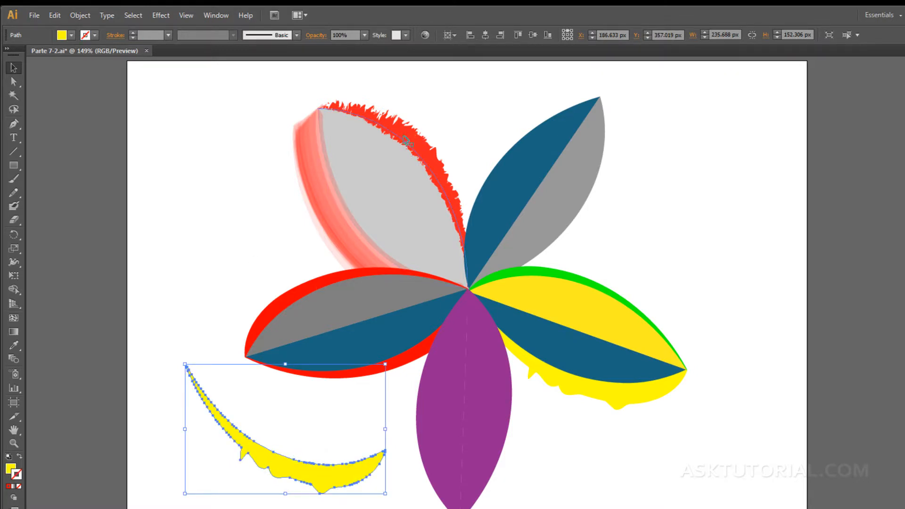
pyautogui.click(376, 216)
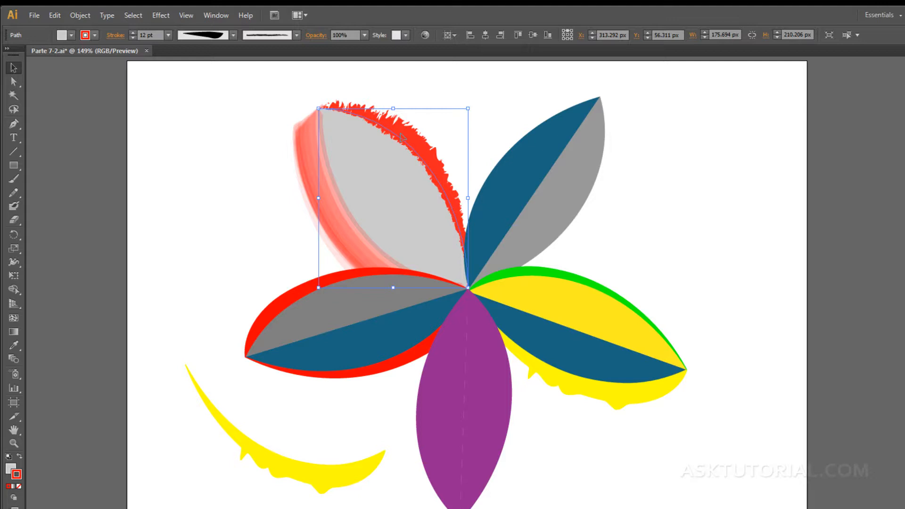
pyautogui.click(275, 464)
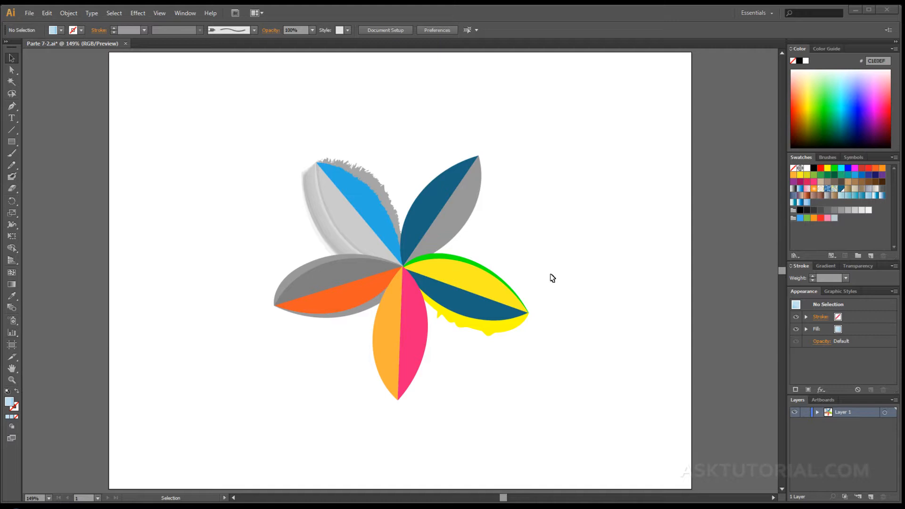
# Examine the fills of the lower, left, upper-left and upper-right petal halves one after another.
pyautogui.click(405, 325)
pyautogui.click(359, 298)
pyautogui.click(351, 221)
pyautogui.click(416, 207)
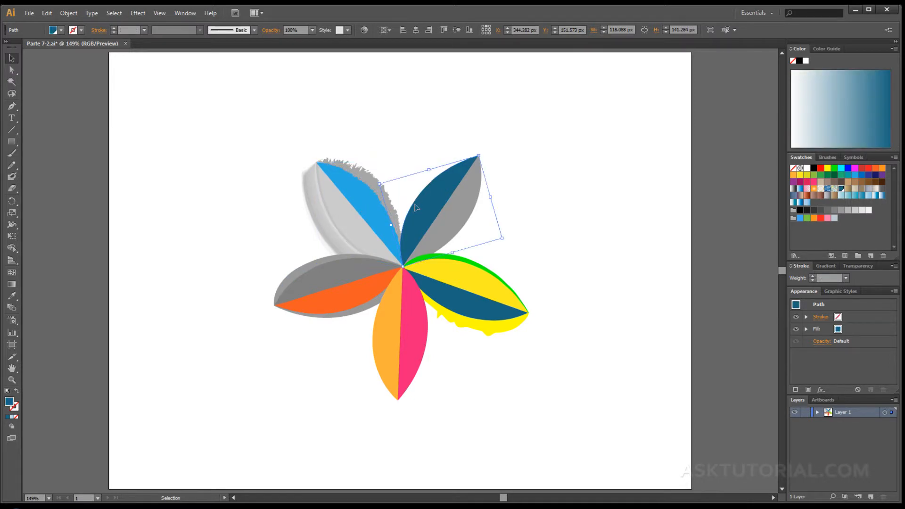
# Try a light-blue gradient fill on the blue half of the upper-left petal and undo it.
pyautogui.click(366, 201)
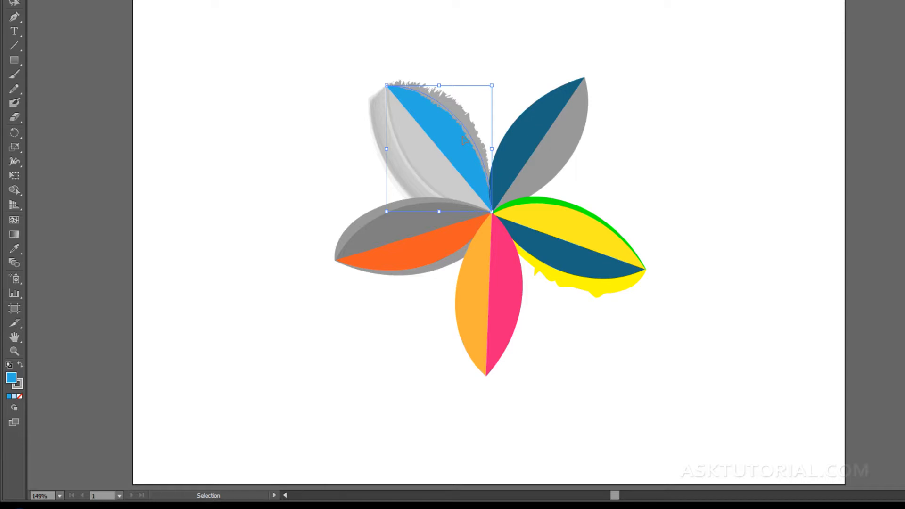
pyautogui.click(15, 401)
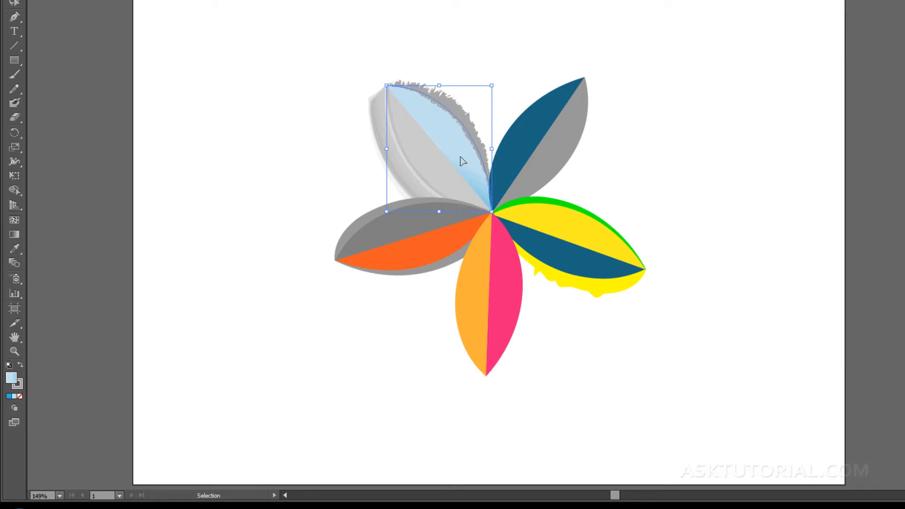
pyautogui.hotkey('ctrl', 'z')
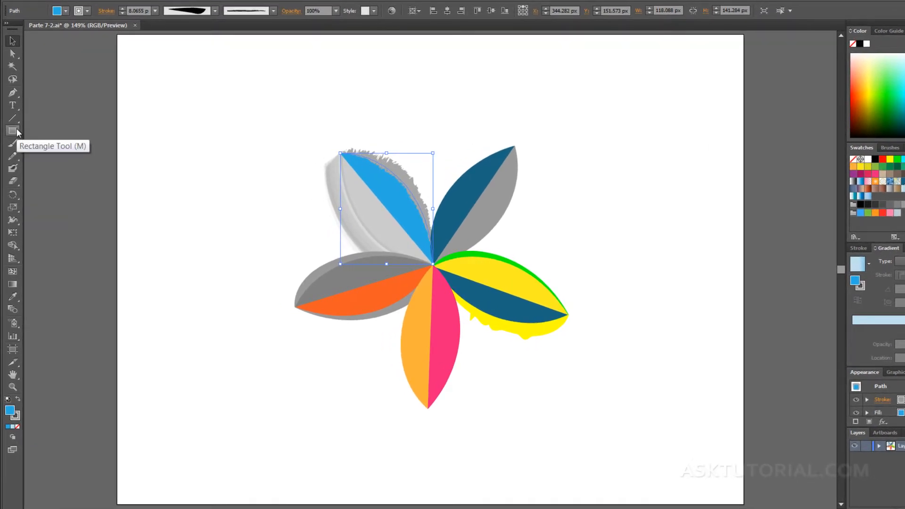
# Draw a blue rectangle covering the whole artboard and move it to the bottom of Layer 1, behind all the petals.
pyautogui.click(16, 130)
pyautogui.moveTo(118, 36); pyautogui.dragTo(742, 503)
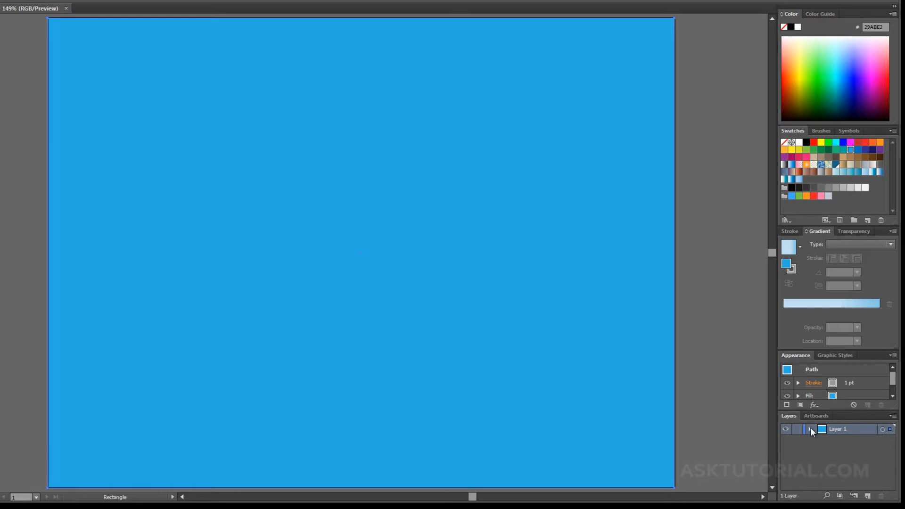
pyautogui.click(810, 429)
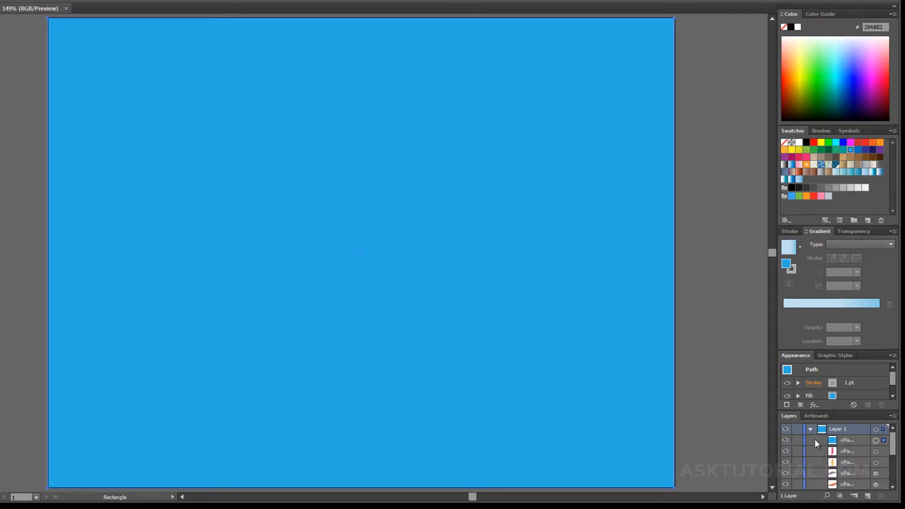
pyautogui.click(786, 441)
pyautogui.click(785, 440)
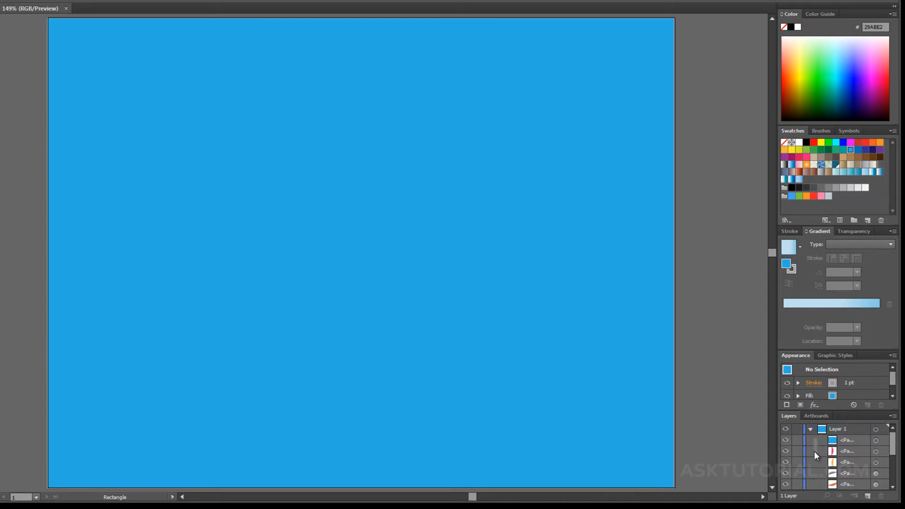
pyautogui.moveTo(831, 440); pyautogui.dragTo(833, 485)
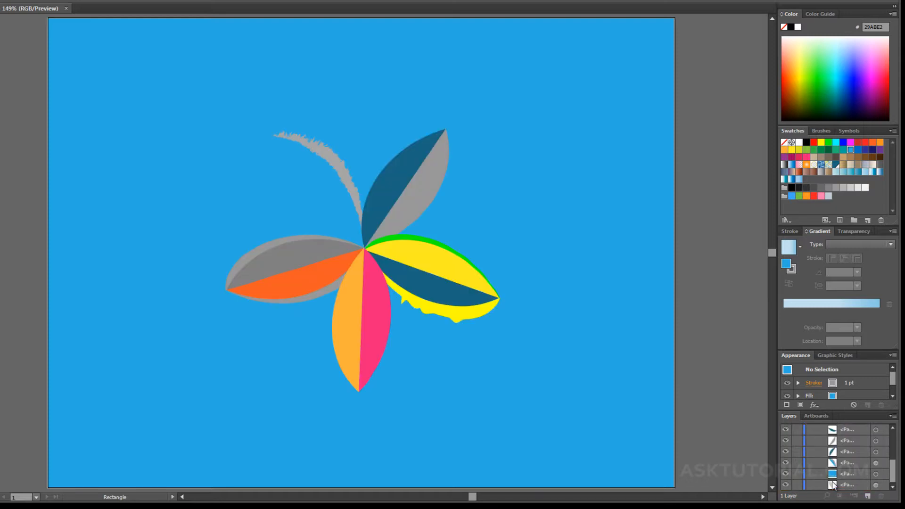
pyautogui.moveTo(833, 485); pyautogui.dragTo(833, 473)
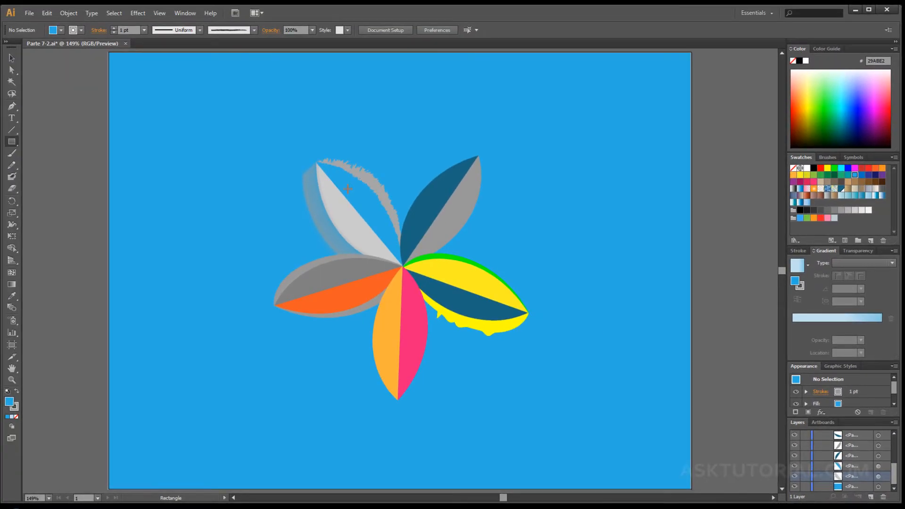
# Fill the blue inner half of the upper-left petal with the green R=140 G=198 B=63 swatch.
pyautogui.click(11, 58)
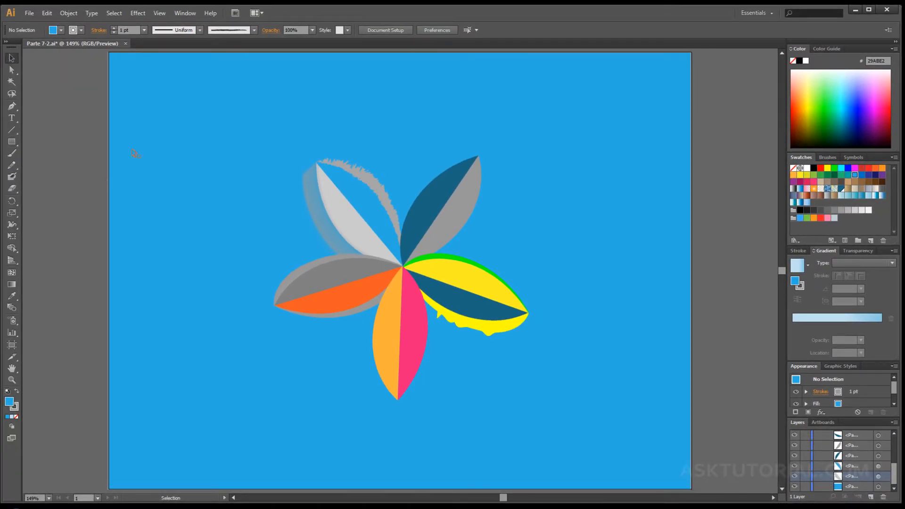
pyautogui.click(382, 210)
pyautogui.click(834, 168)
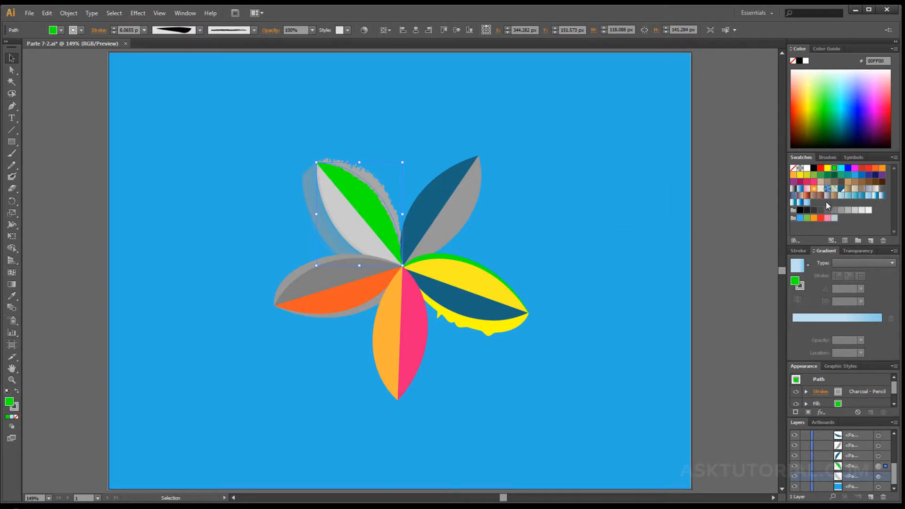
pyautogui.click(827, 175)
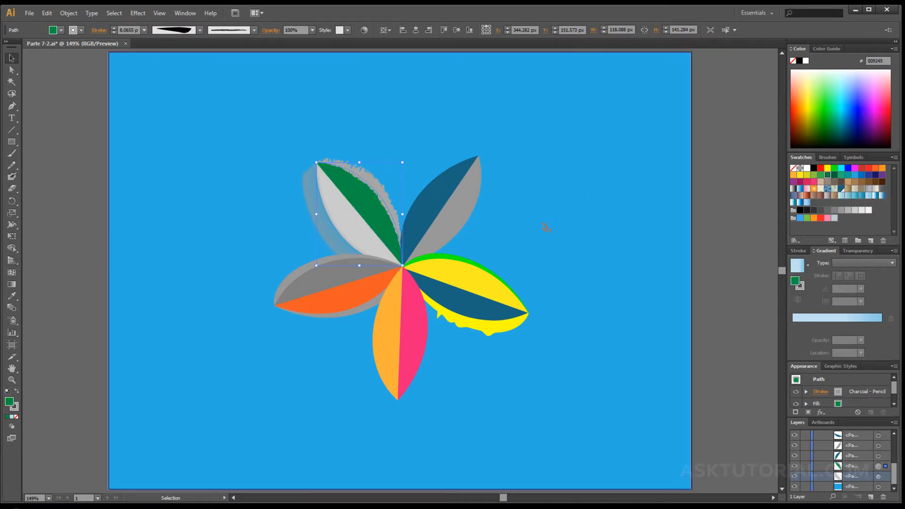
pyautogui.click(820, 175)
pyautogui.click(814, 175)
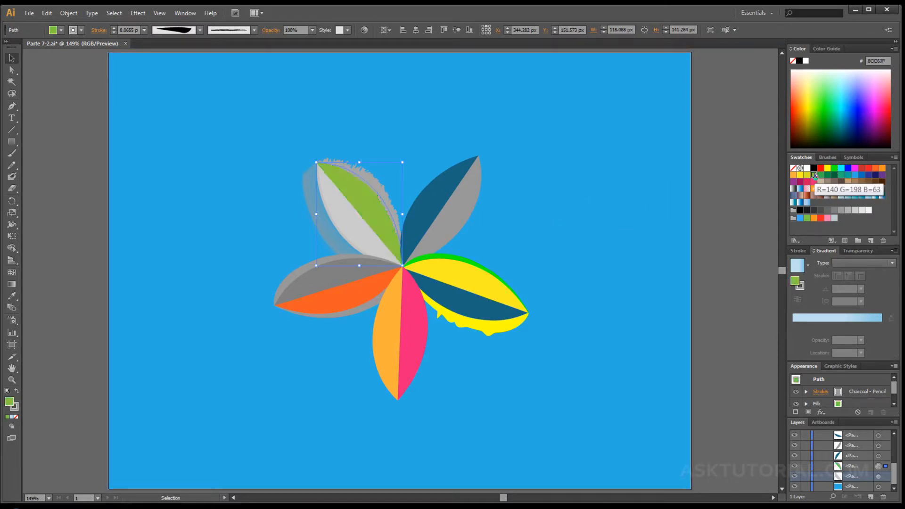
# Apply a gradient fill to the background rectangle and detach the Gradient panel so it floats beside the flower.
pyautogui.click(542, 256)
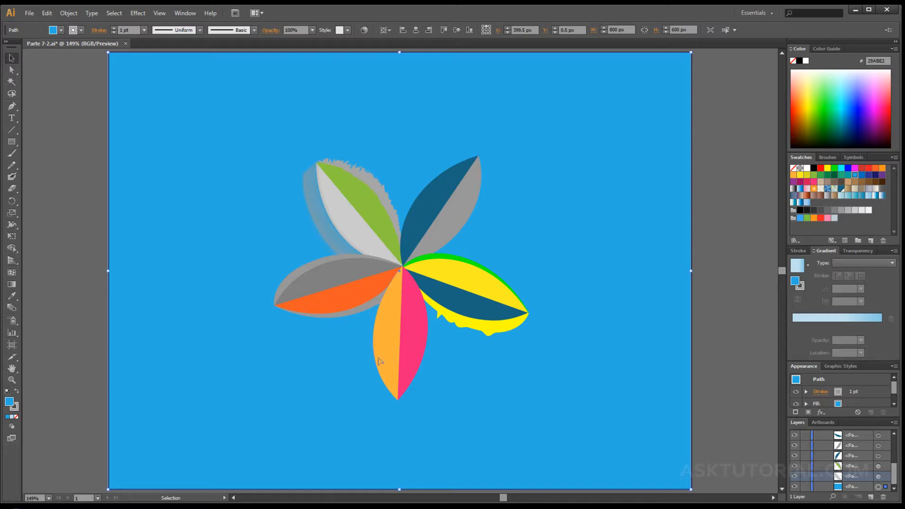
pyautogui.click(12, 417)
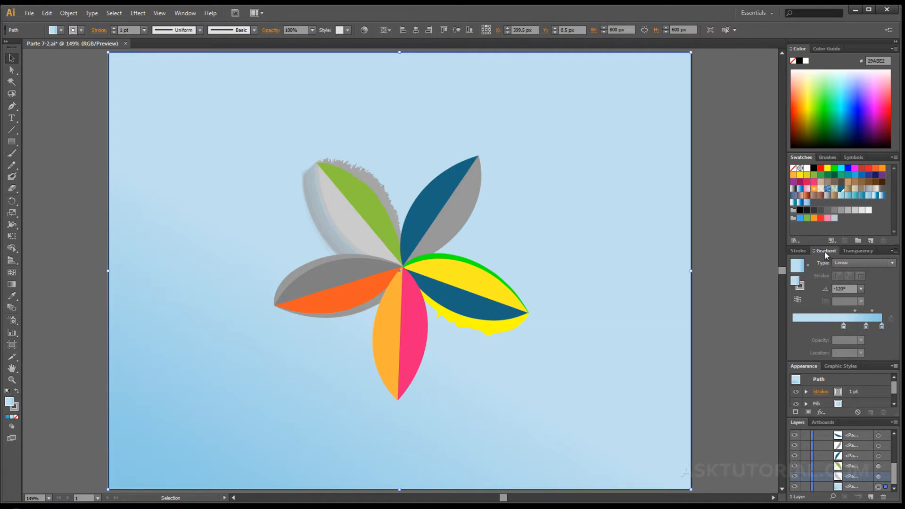
pyautogui.moveTo(825, 251); pyautogui.dragTo(572, 208)
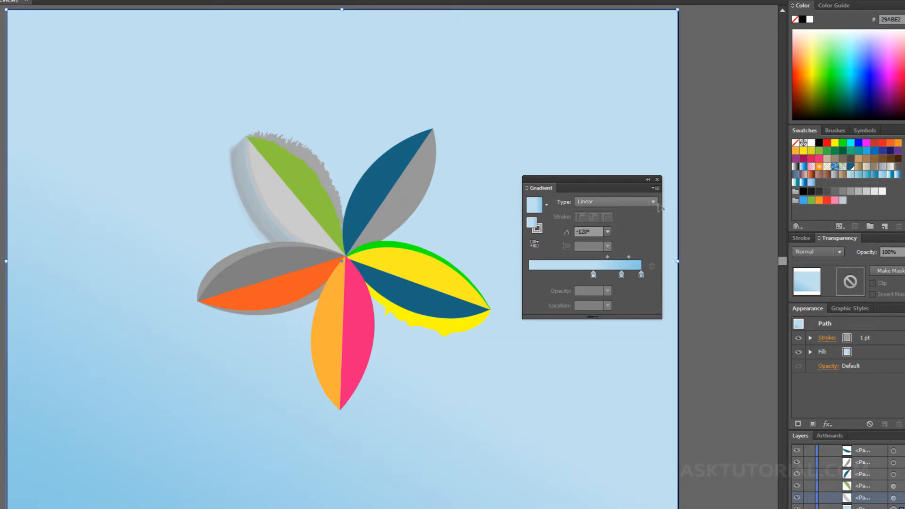
# Try the Radial type on the background gradient, then switch it back to Linear.
pyautogui.click(655, 201)
pyautogui.click(628, 222)
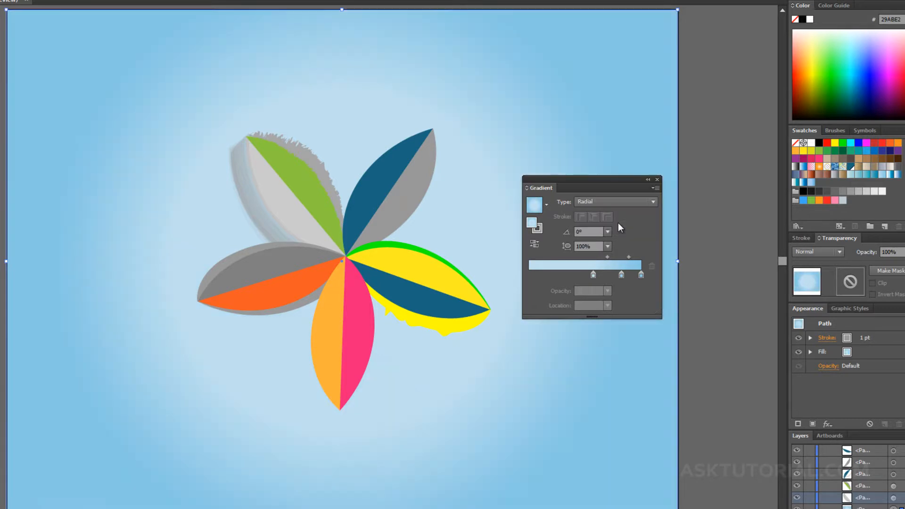
pyautogui.click(646, 203)
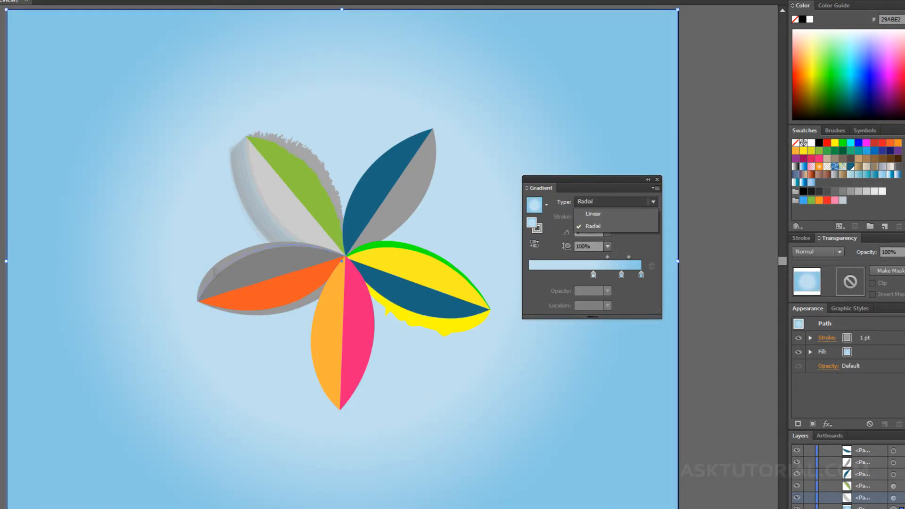
pyautogui.click(601, 212)
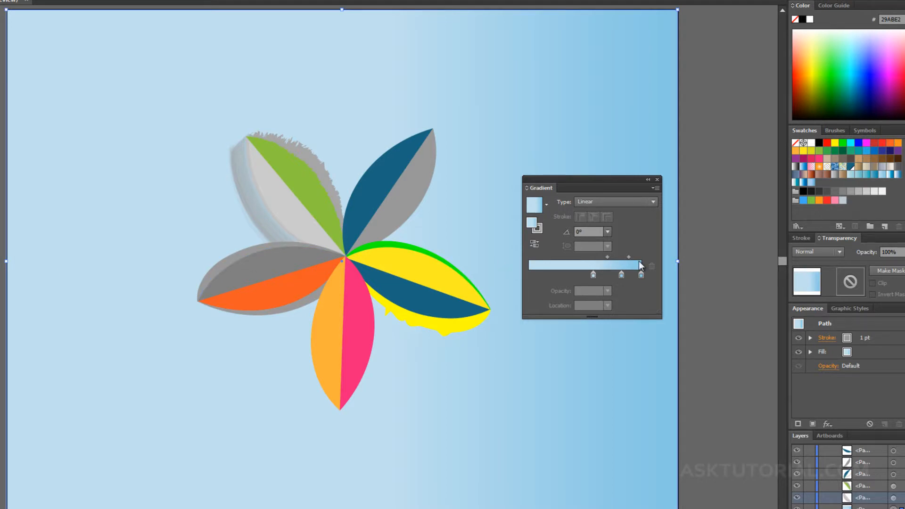
# Try the White, Black, Sky and Summer gradient presets in turn on the background rectangle.
pyautogui.click(546, 203)
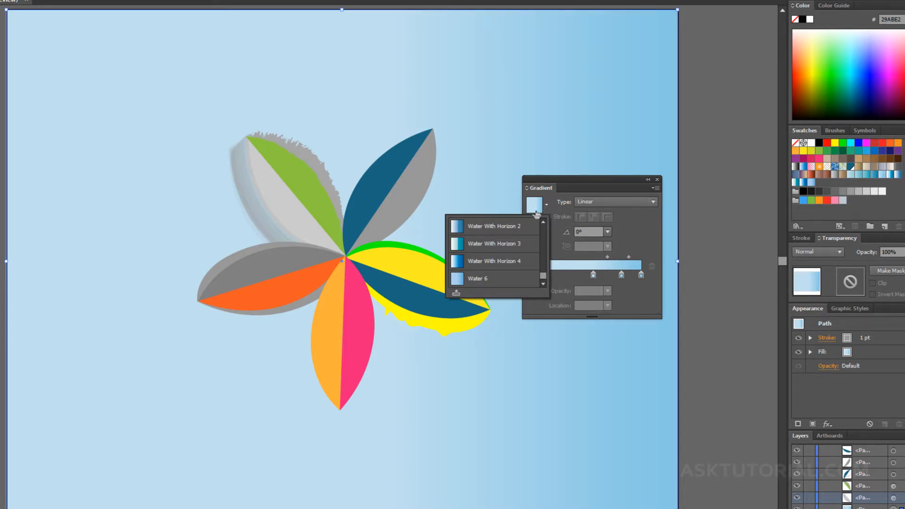
pyautogui.moveTo(543, 273); pyautogui.dragTo(545, 227)
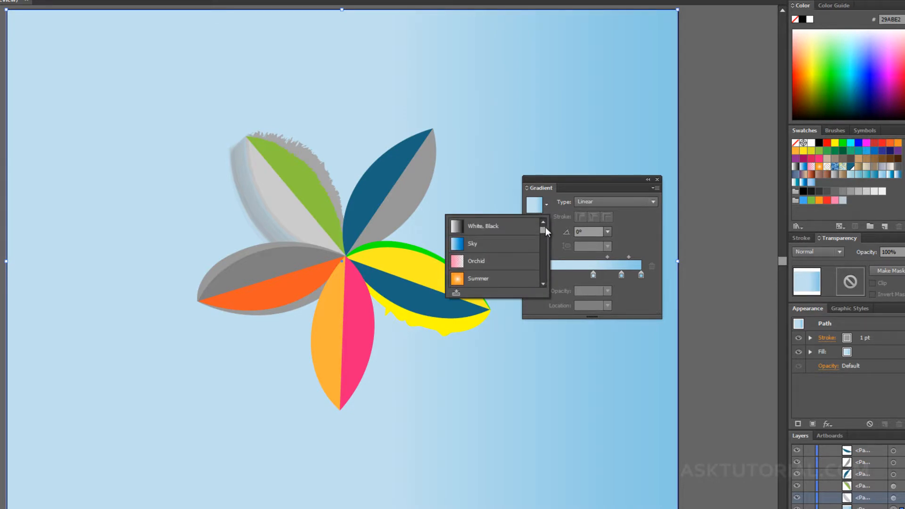
pyautogui.click(490, 228)
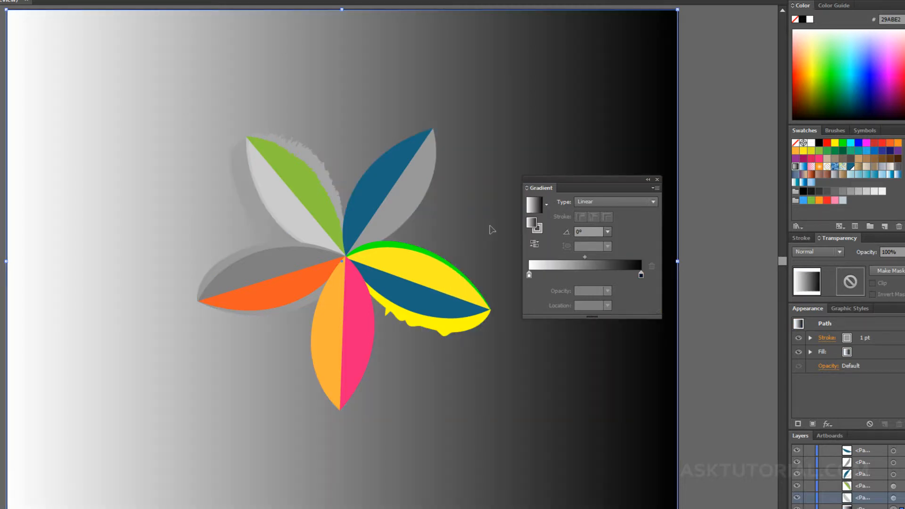
pyautogui.click(545, 205)
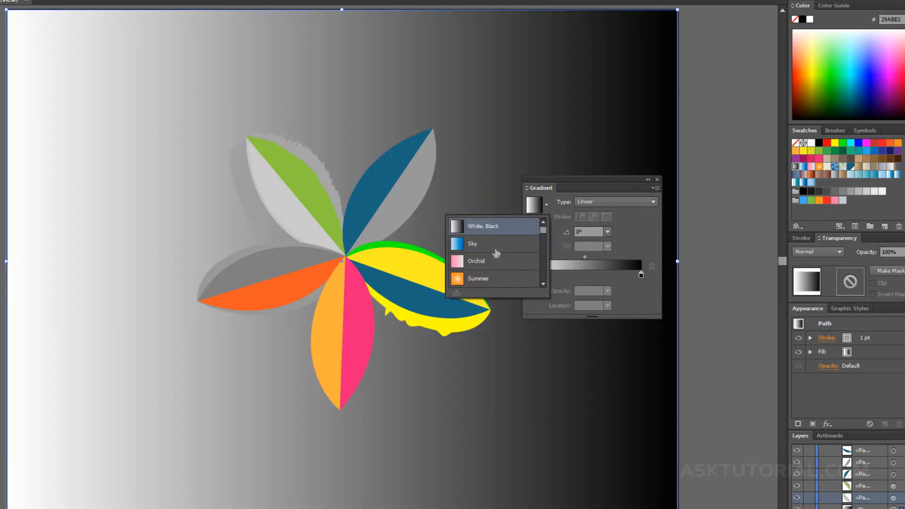
pyautogui.click(498, 243)
pyautogui.click(546, 205)
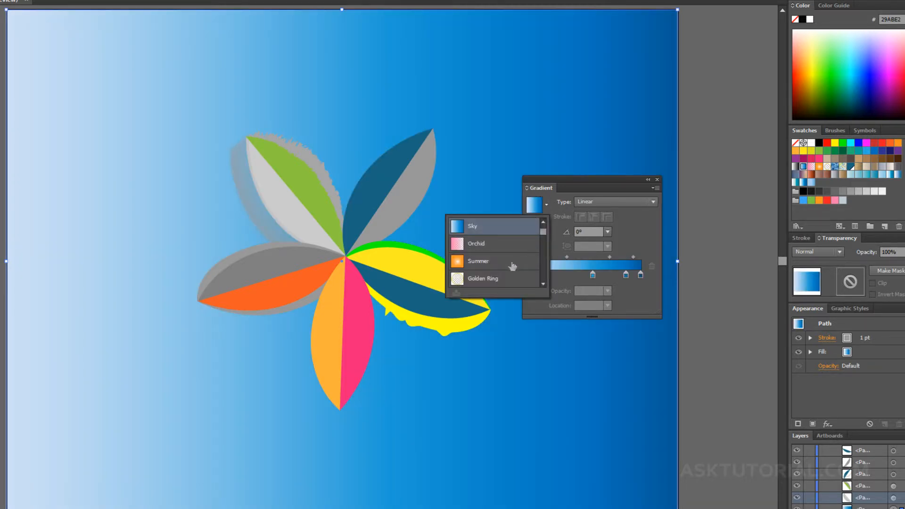
pyautogui.click(515, 265)
# Try the Golden Ring and Sandstone presets and a grey-brown linear preset on the background rectangle.
pyautogui.click(547, 205)
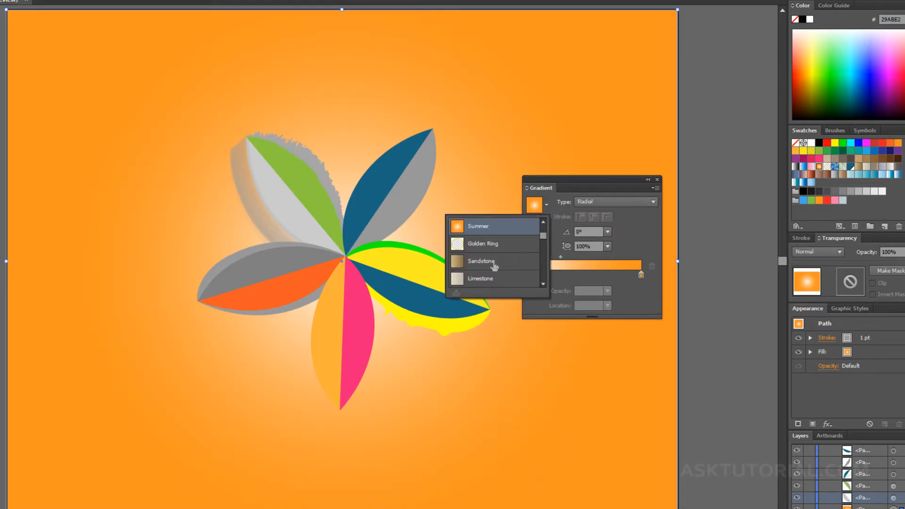
pyautogui.click(481, 243)
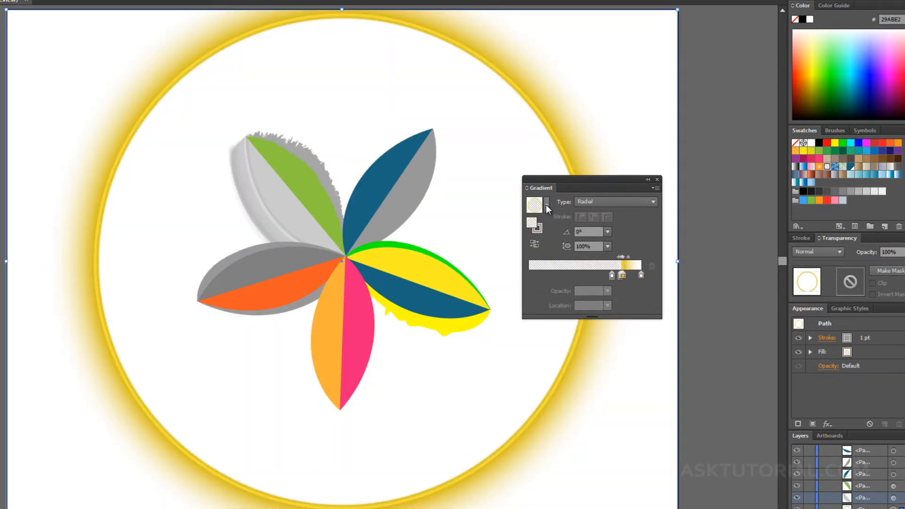
pyautogui.click(546, 205)
pyautogui.click(480, 243)
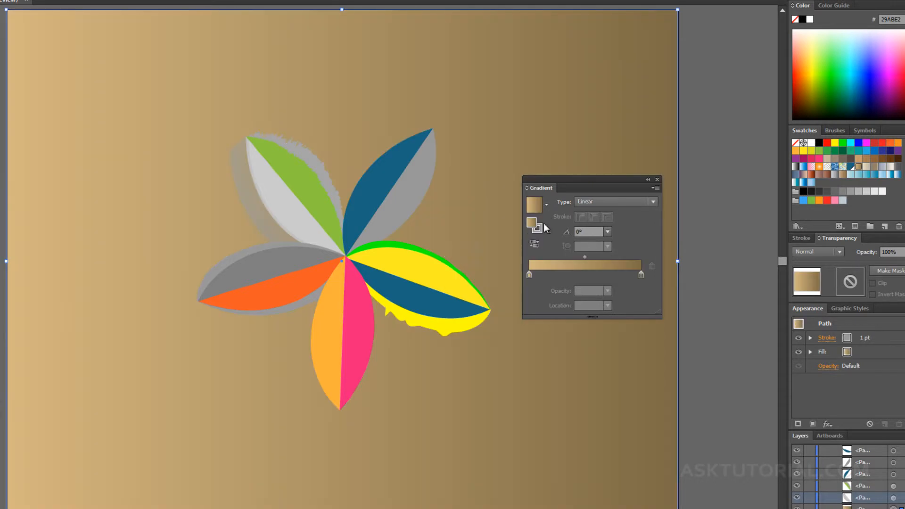
pyautogui.click(548, 204)
pyautogui.click(486, 261)
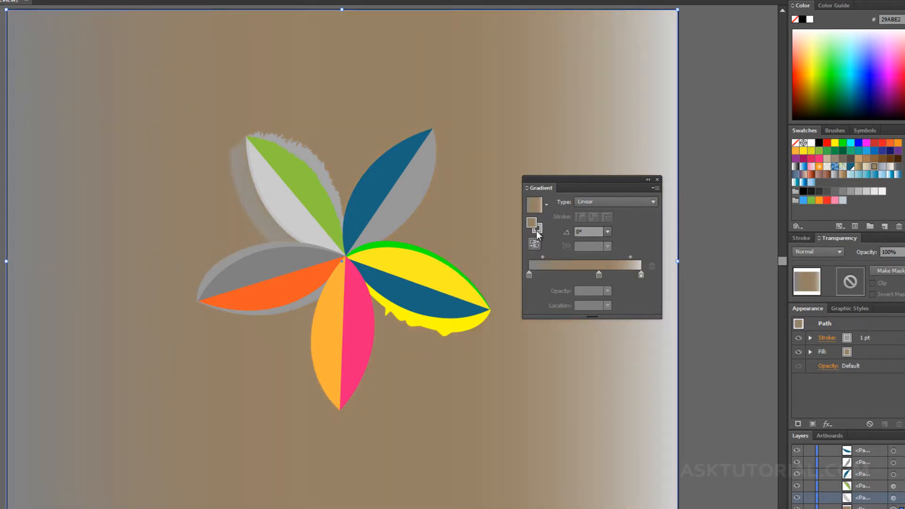
# Apply the White, Black gradient preset to the background rectangle.
pyautogui.click(547, 207)
pyautogui.moveTo(542, 240); pyautogui.dragTo(544, 224)
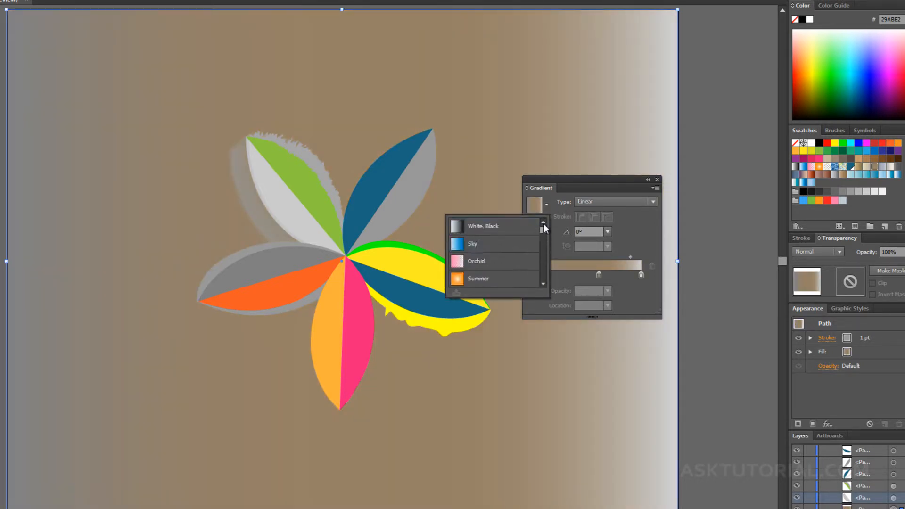
pyautogui.click(507, 227)
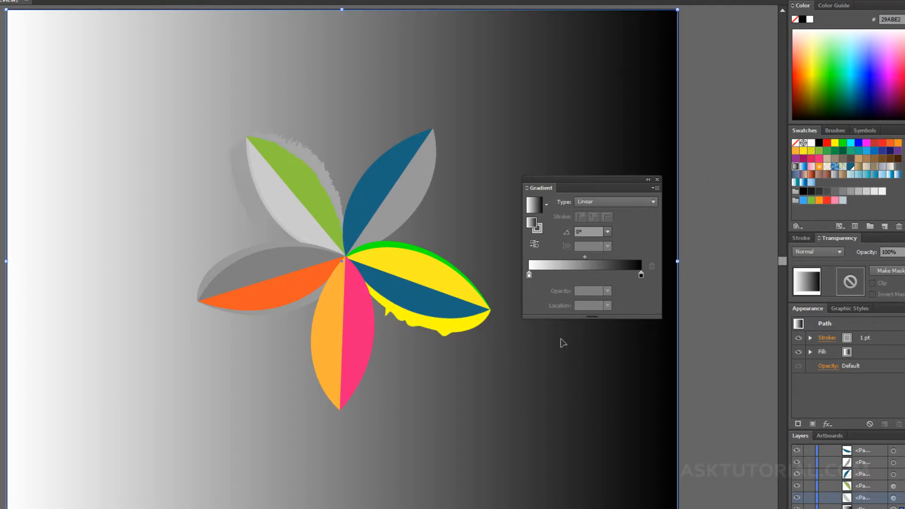
# Replace the black end stop of the background gradient with the blue 29ABE2 swatch.
pyautogui.doubleClick(641, 276)
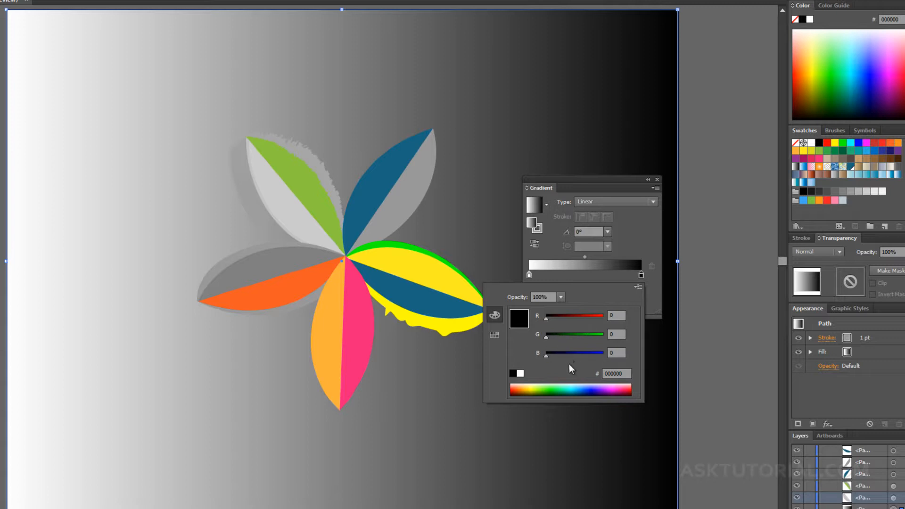
pyautogui.click(649, 296)
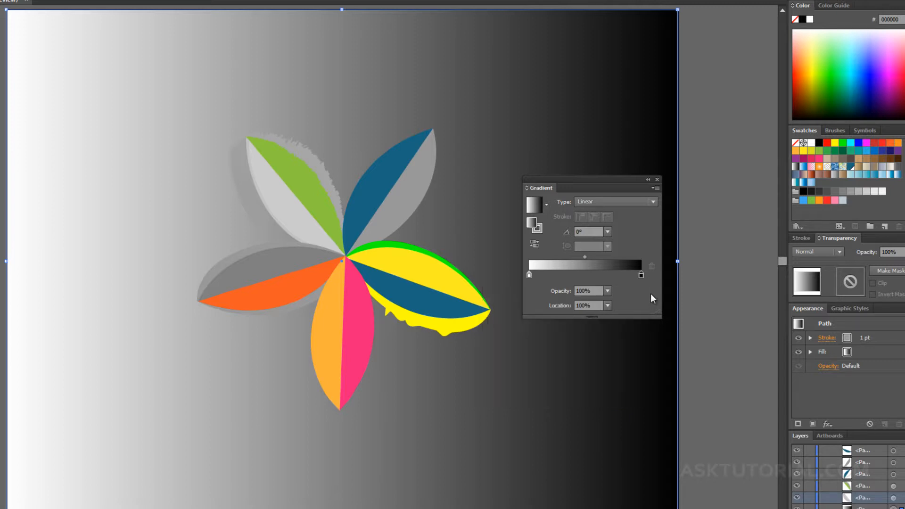
pyautogui.click(867, 151)
pyautogui.click(641, 275)
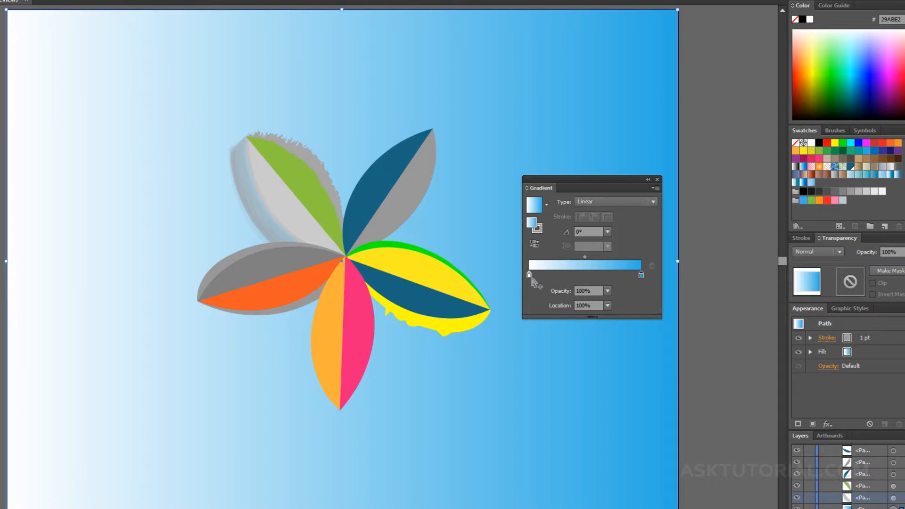
# Try the white stop at about 41% and the blue stop at about 71%, and return the blue stop to 100%.
pyautogui.moveTo(531, 277); pyautogui.dragTo(570, 276)
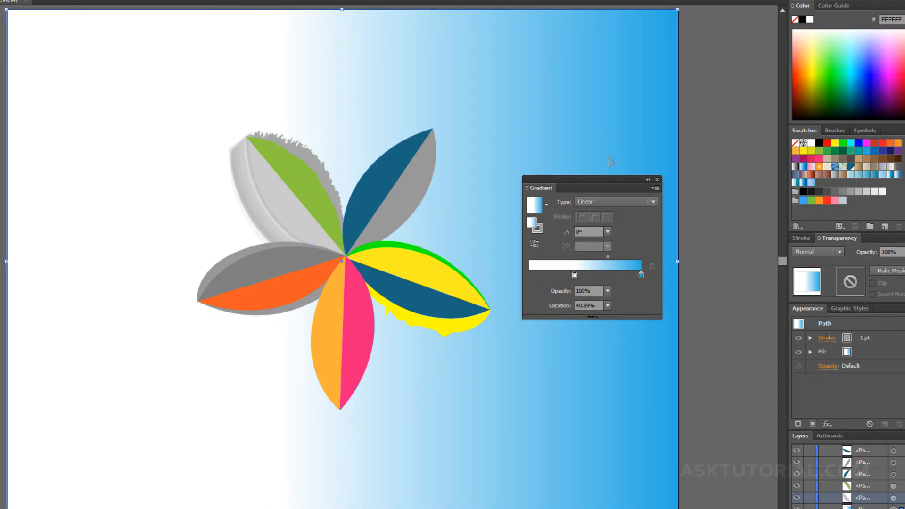
pyautogui.moveTo(641, 273); pyautogui.dragTo(607, 270)
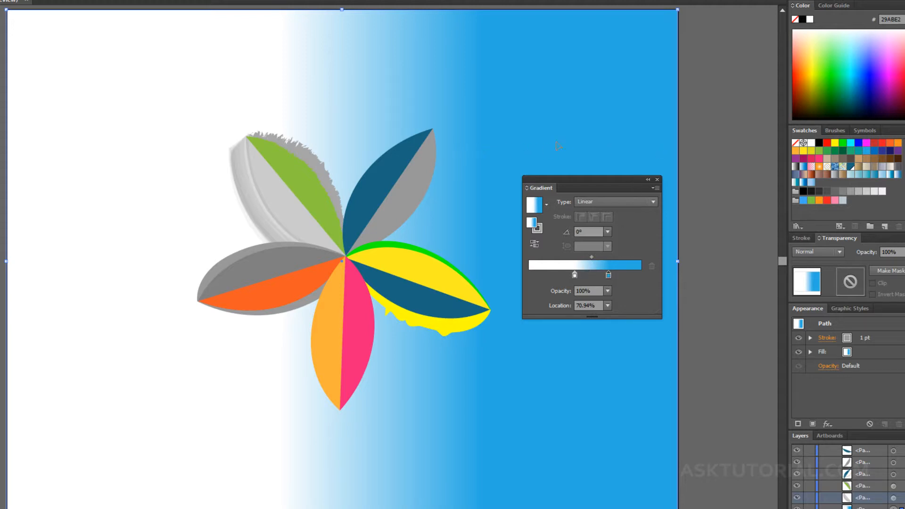
pyautogui.moveTo(607, 275); pyautogui.dragTo(647, 273)
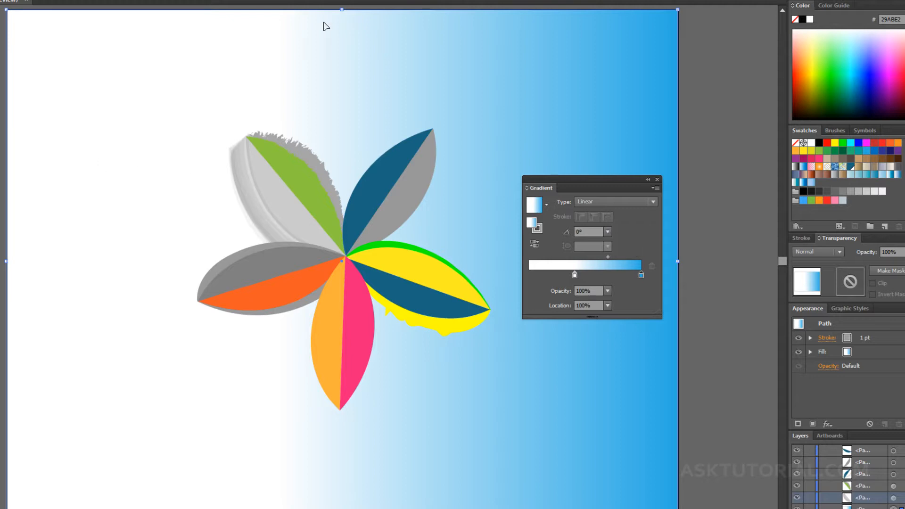
# Set the background gradient's angle to 90° and reposition its stops, white at about 15% and blue at about 73%.
pyautogui.click(608, 231)
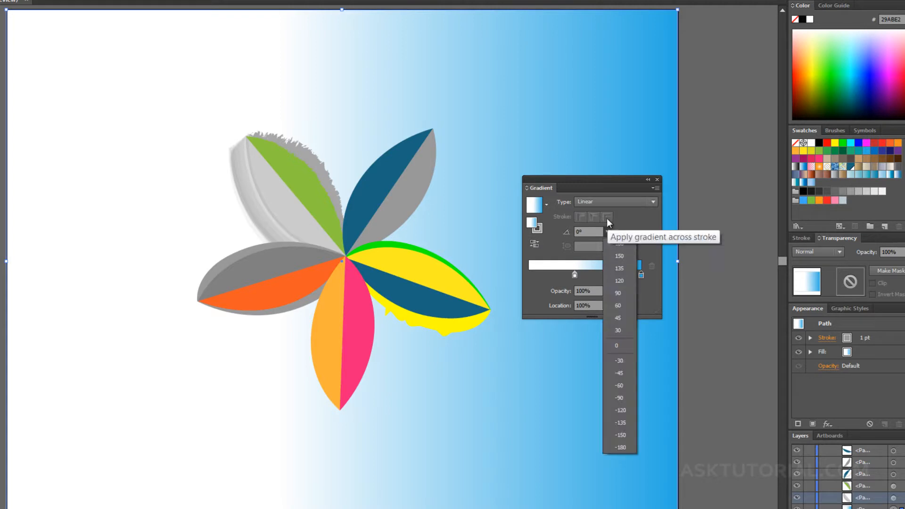
pyautogui.click(617, 293)
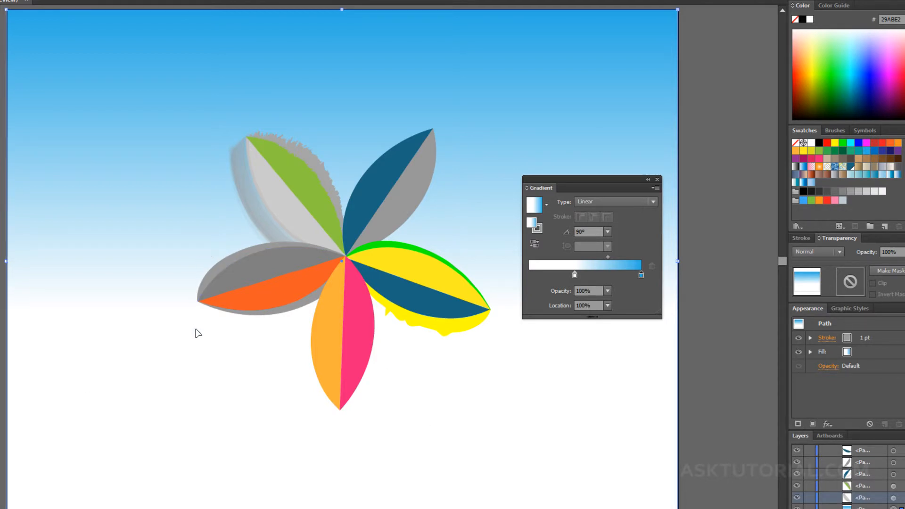
pyautogui.moveTo(577, 275); pyautogui.dragTo(545, 276)
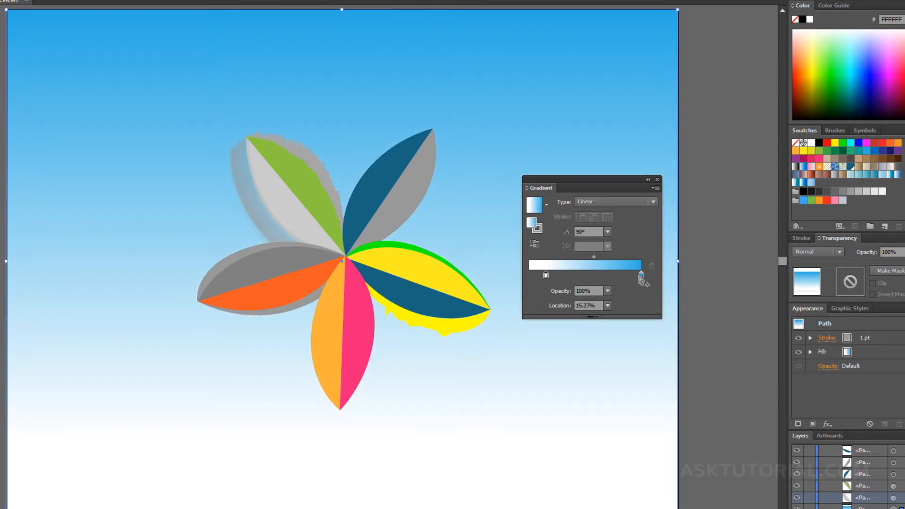
pyautogui.moveTo(641, 275); pyautogui.dragTo(614, 274)
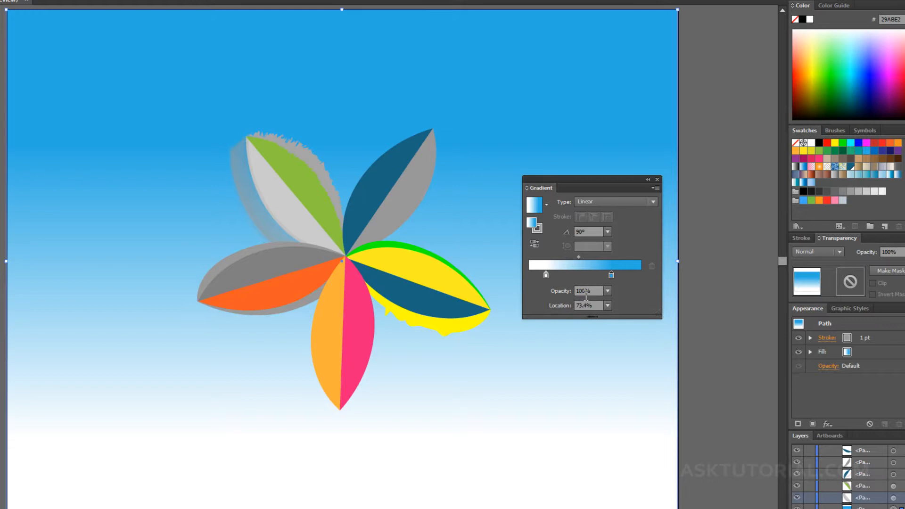
# Try the blue gradient stop at 50%, 10% and 0% opacity, and restore it to 100%.
pyautogui.click(608, 291)
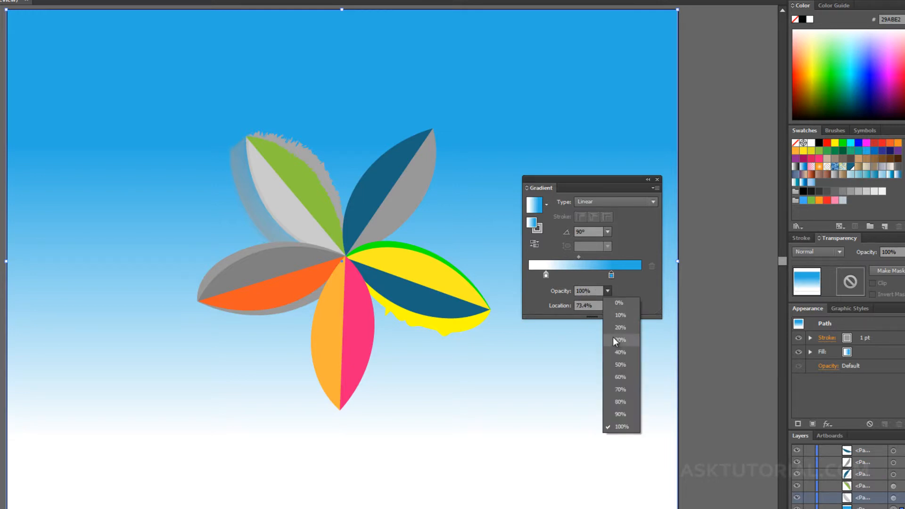
pyautogui.click(618, 364)
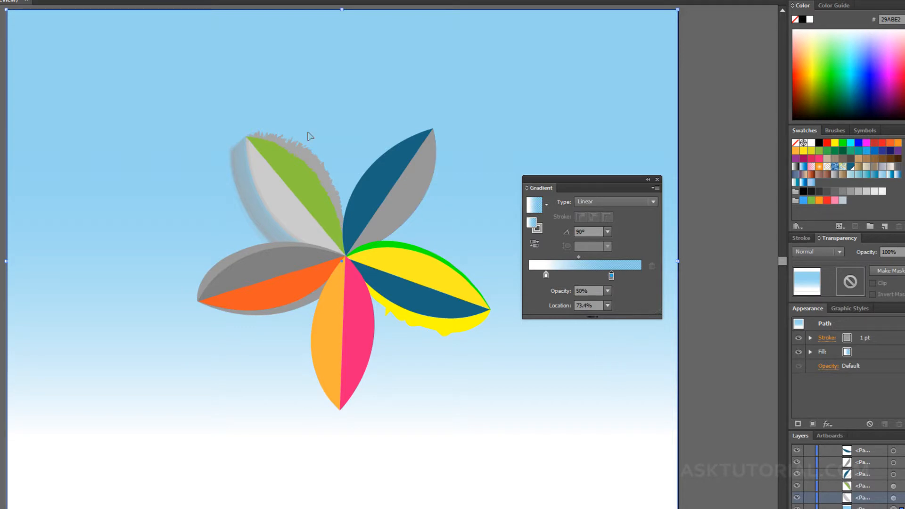
pyautogui.click(609, 289)
pyautogui.click(611, 312)
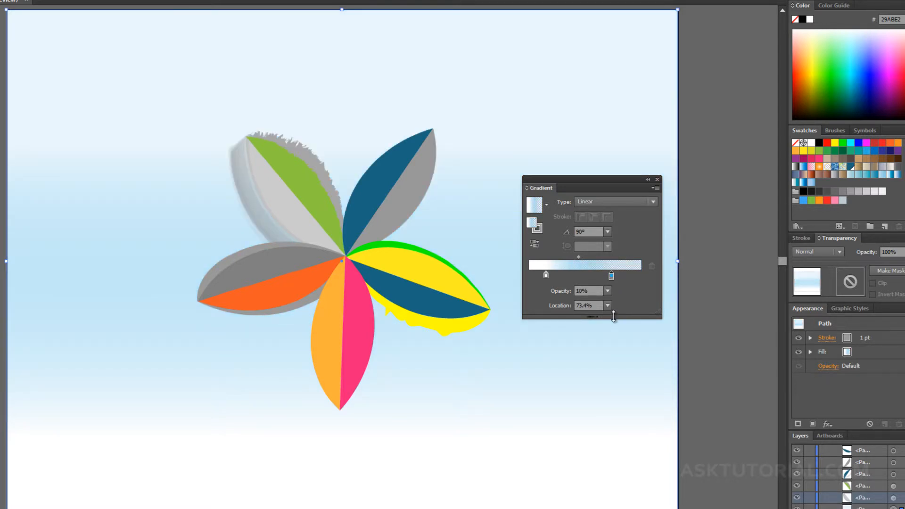
pyautogui.click(607, 292)
pyautogui.click(609, 302)
pyautogui.click(606, 290)
pyautogui.click(607, 291)
pyautogui.click(619, 427)
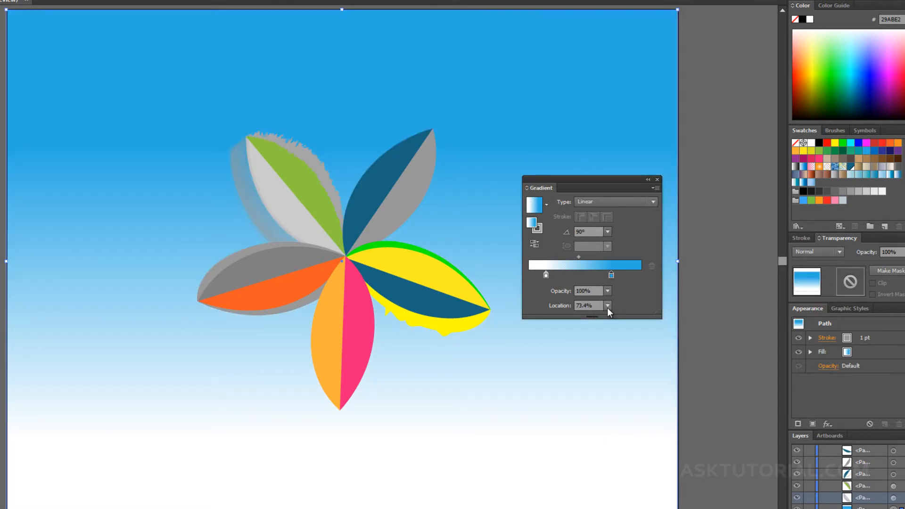
# Change the background gradient to Radial with the blue stop at about 72%, and try aspect ratios of 300% and 800%.
pyautogui.moveTo(611, 275); pyautogui.dragTo(610, 275)
pyautogui.click(652, 202)
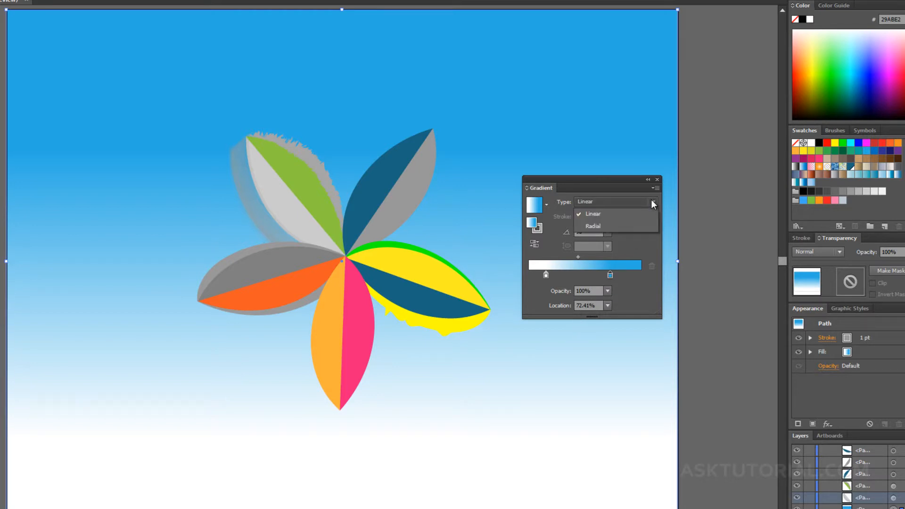
pyautogui.click(599, 225)
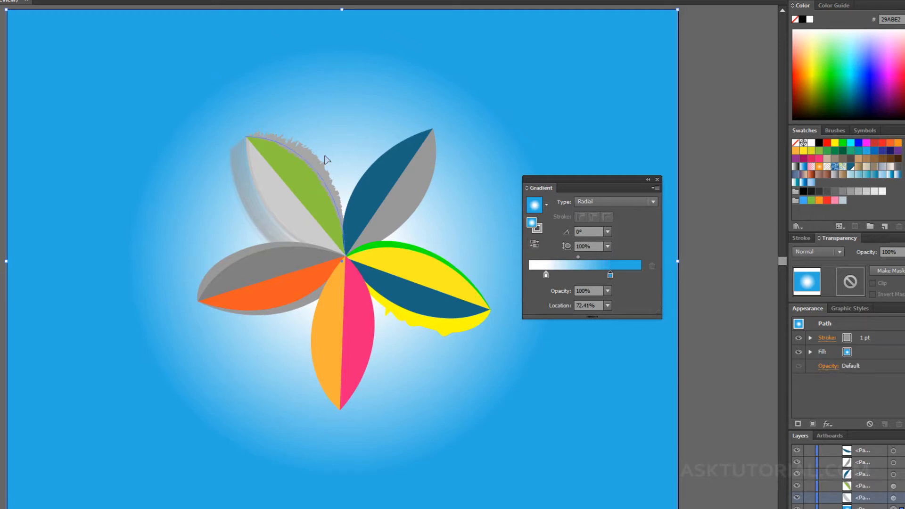
pyautogui.click(608, 246)
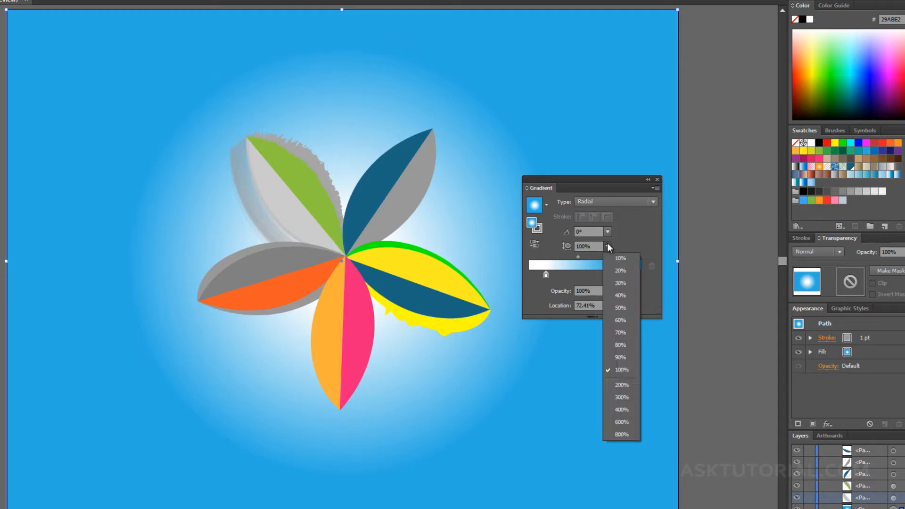
pyautogui.click(621, 399)
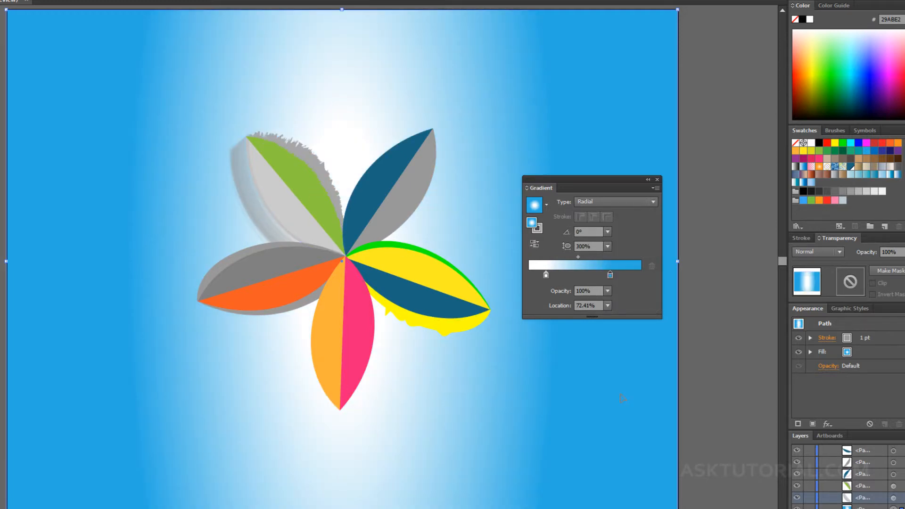
pyautogui.click(607, 246)
pyautogui.click(620, 434)
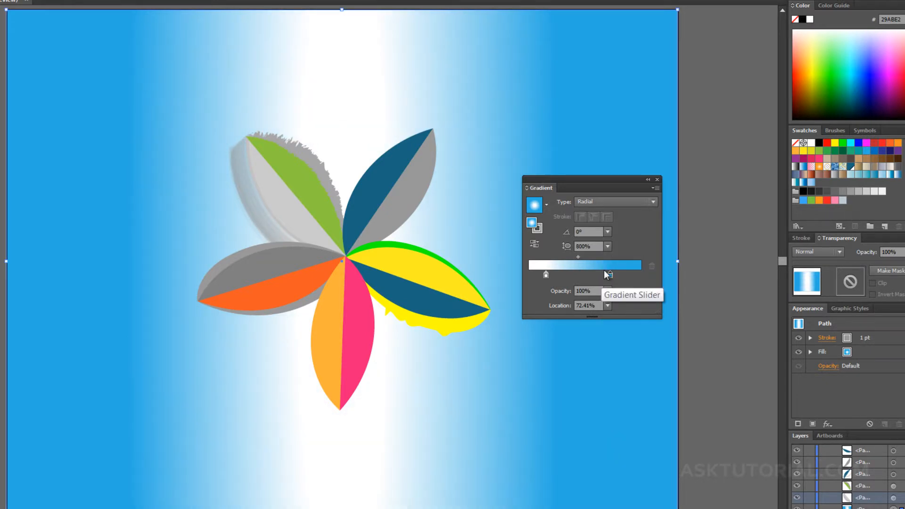
# Try the stretched radial background gradient at angles of 60°, -45° and -120°.
pyautogui.click(608, 232)
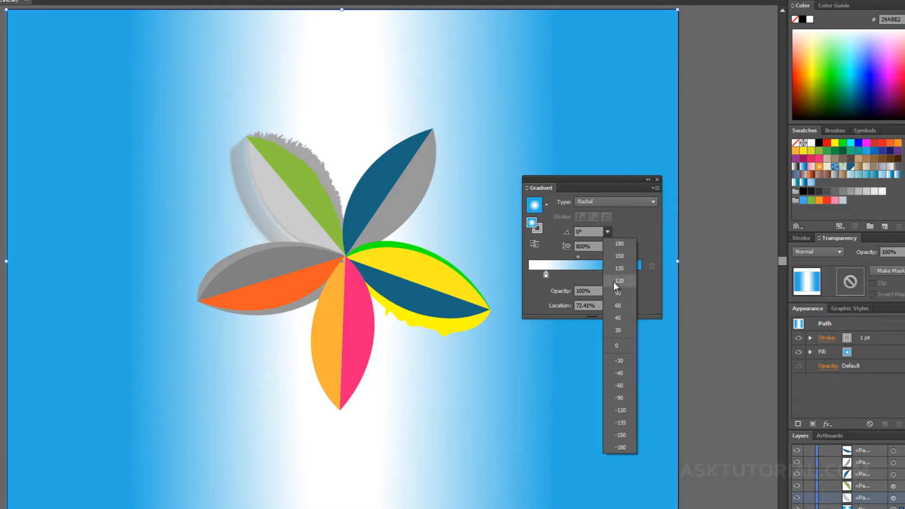
pyautogui.click(615, 305)
pyautogui.click(608, 232)
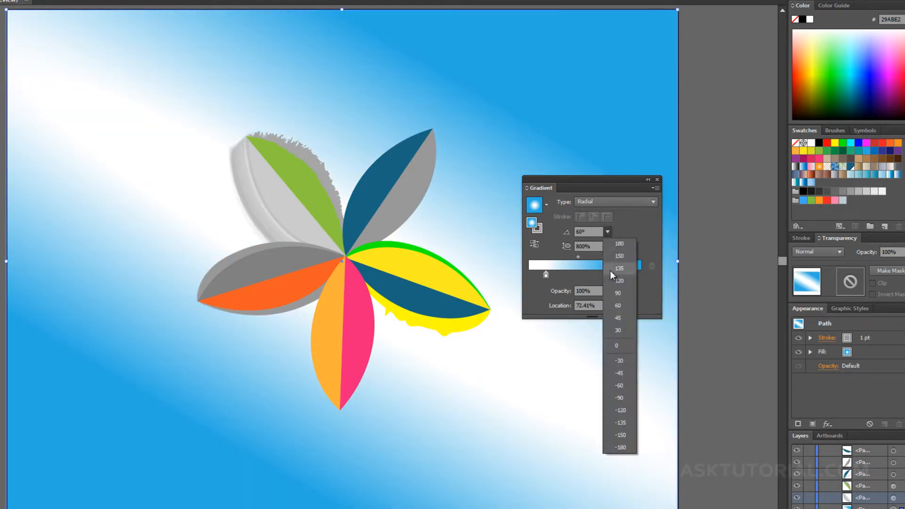
pyautogui.click(618, 372)
pyautogui.click(607, 232)
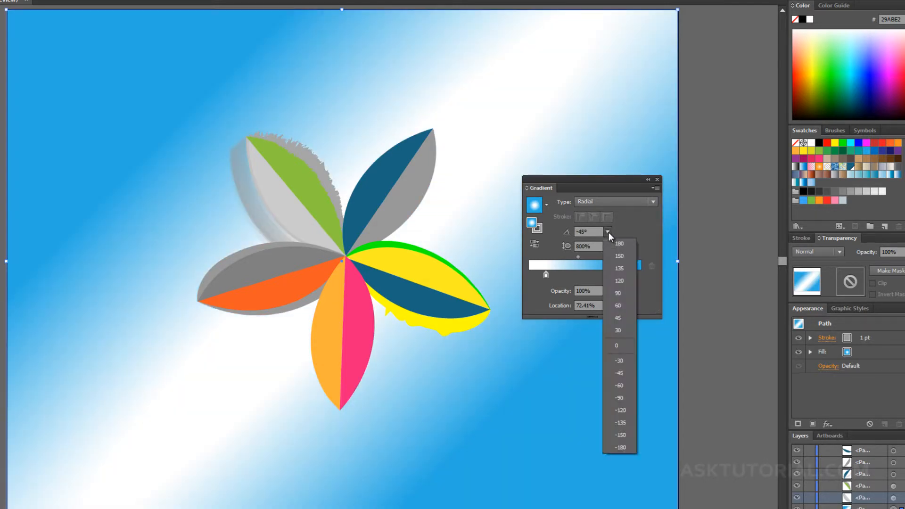
pyautogui.click(618, 410)
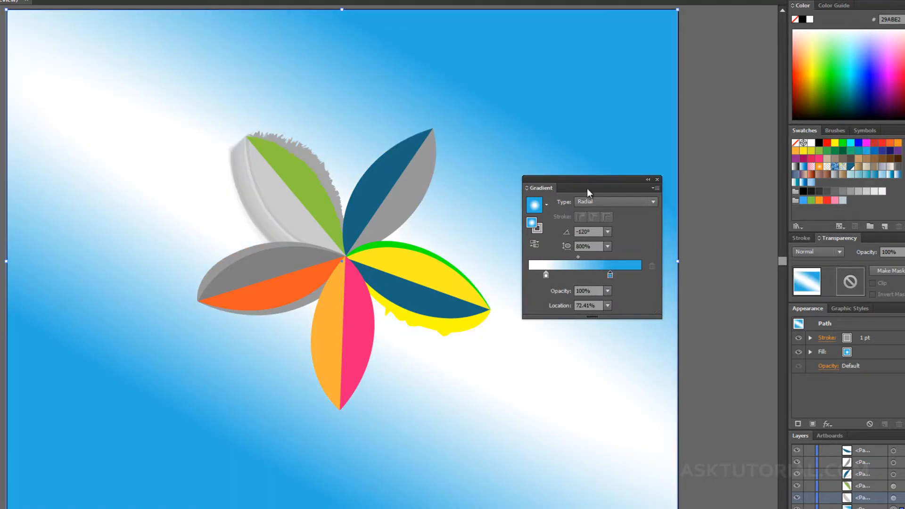
# Return the background gradient to Linear and move its blue stop to about 68%.
pyautogui.click(576, 257)
pyautogui.click(653, 201)
pyautogui.click(601, 213)
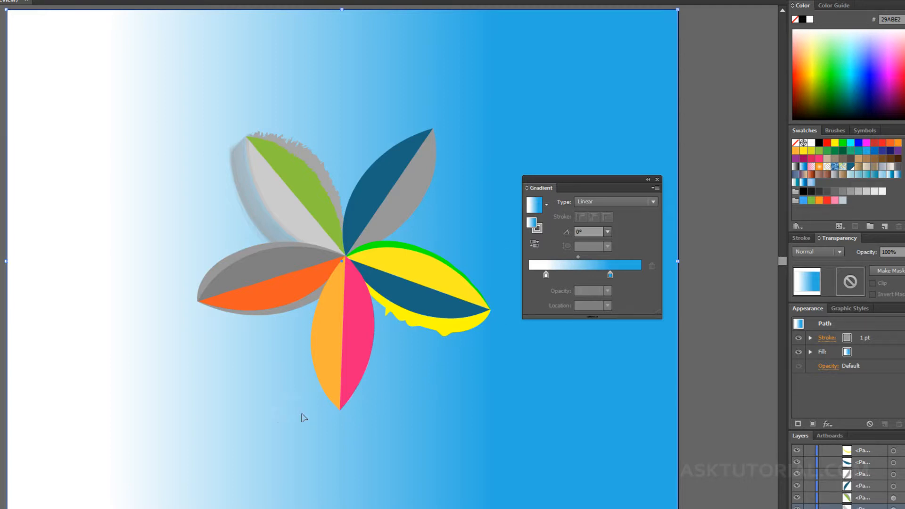
pyautogui.moveTo(609, 275); pyautogui.dragTo(605, 276)
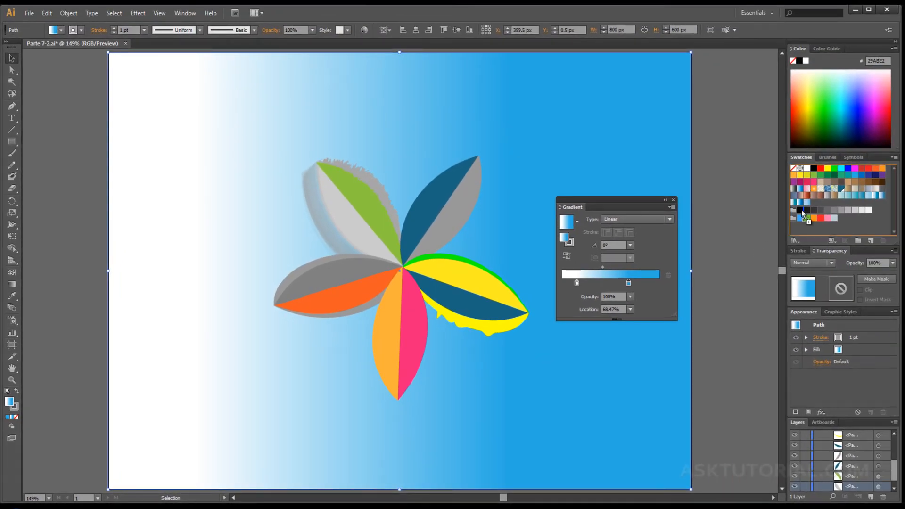
# Save the white-to-blue gradient as a swatch, apply it to the dark blue half of the upper-right petal, and reselect the background.
pyautogui.moveTo(813, 205); pyautogui.dragTo(813, 206)
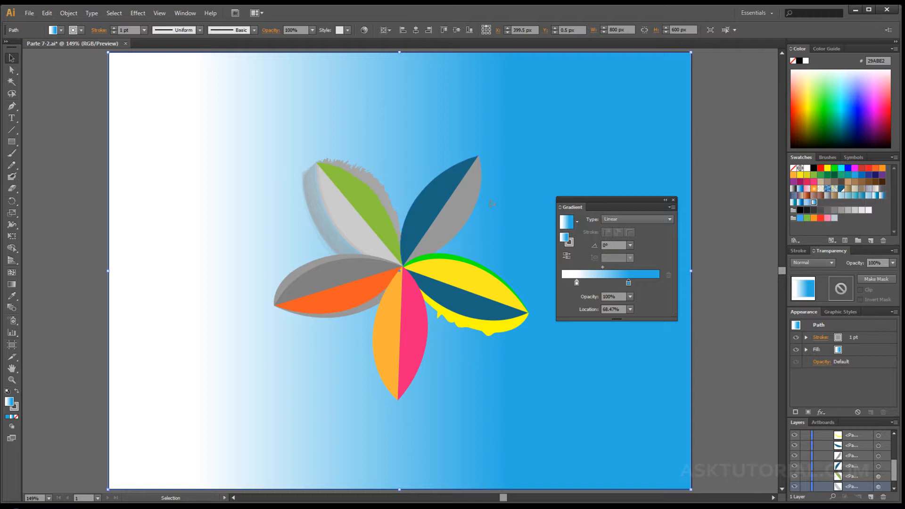
pyautogui.click(415, 219)
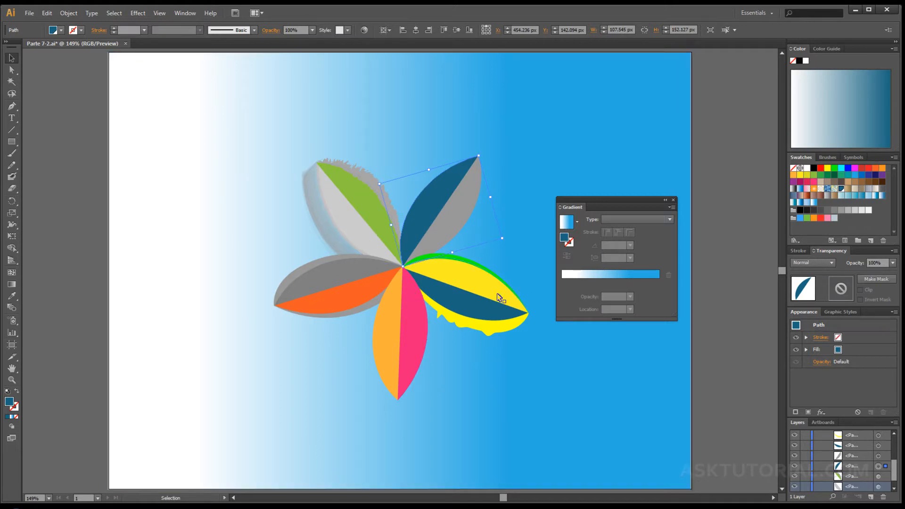
pyautogui.click(813, 202)
pyautogui.click(430, 389)
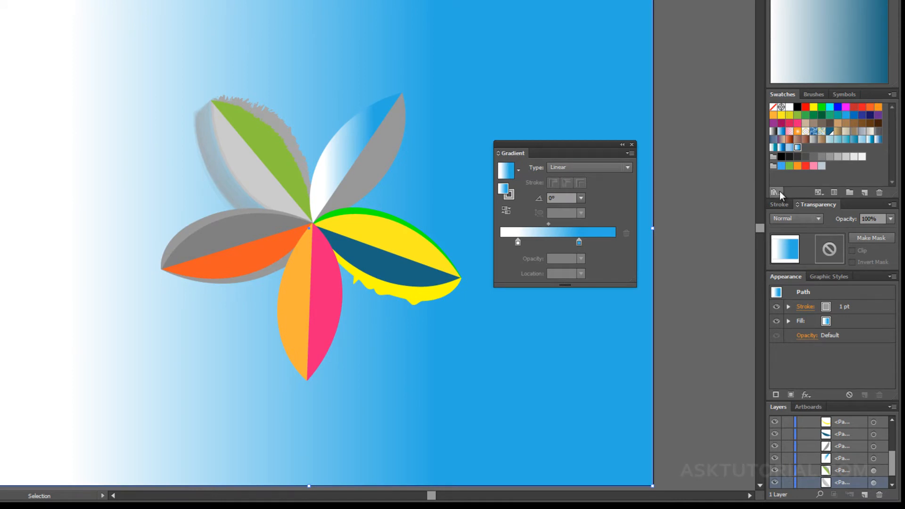
# Open the Sky gradient swatch library and place it below the gradient settings.
pyautogui.click(775, 193)
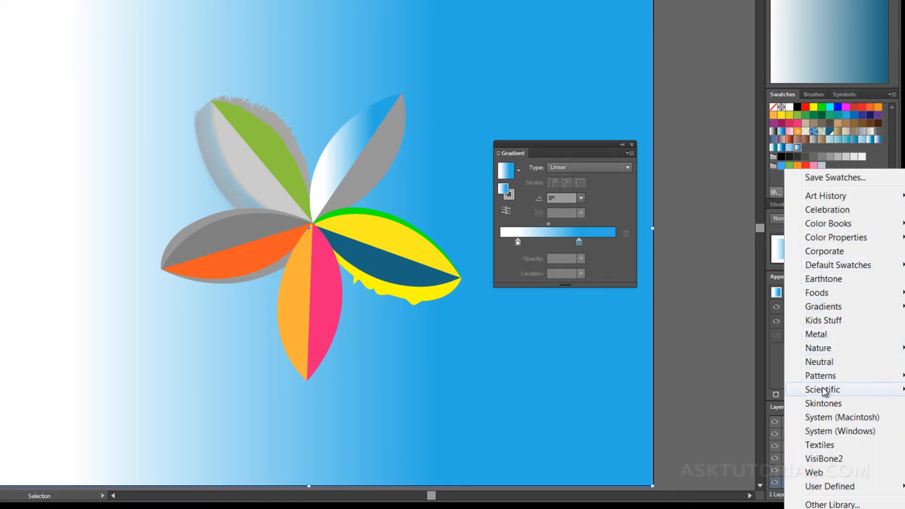
pyautogui.moveTo(827, 307)
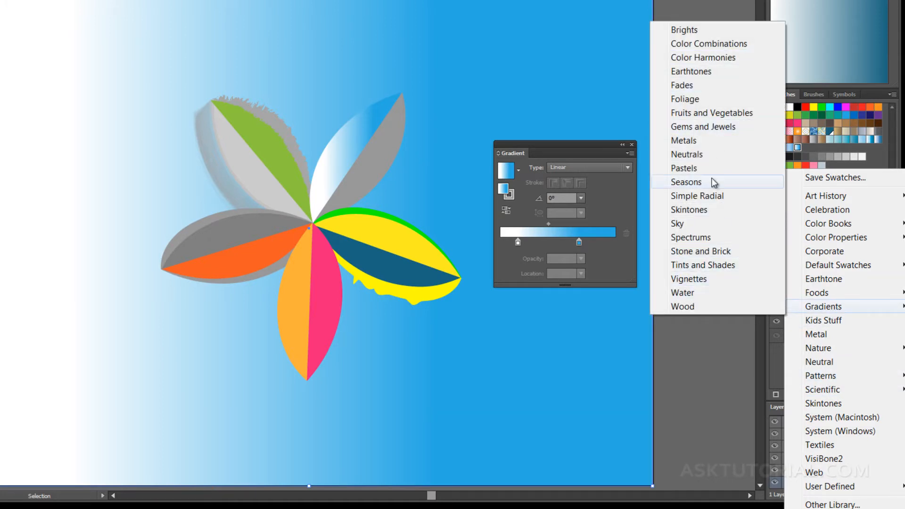
pyautogui.click(690, 224)
pyautogui.moveTo(615, 322); pyautogui.dragTo(593, 321)
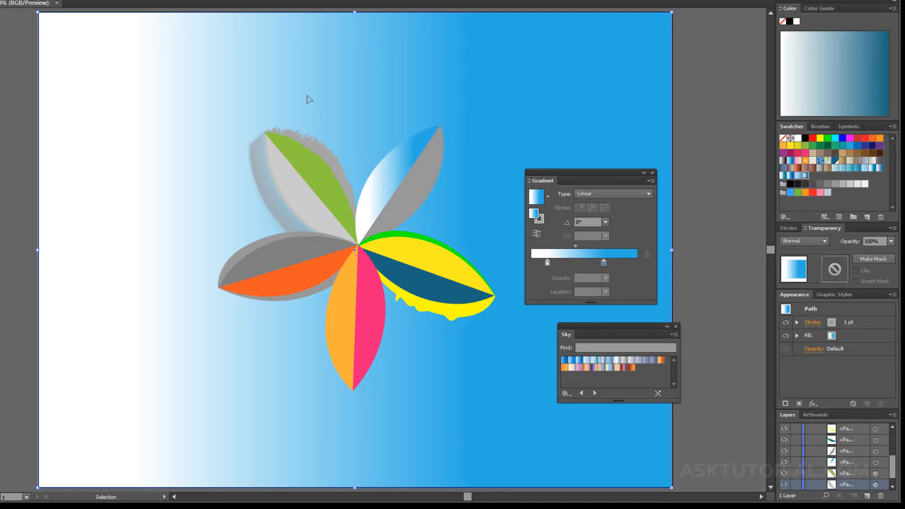
# Try the blue and grey Sky gradient presets one after another on the background rectangle.
pyautogui.click(565, 361)
pyautogui.click(572, 360)
pyautogui.click(586, 361)
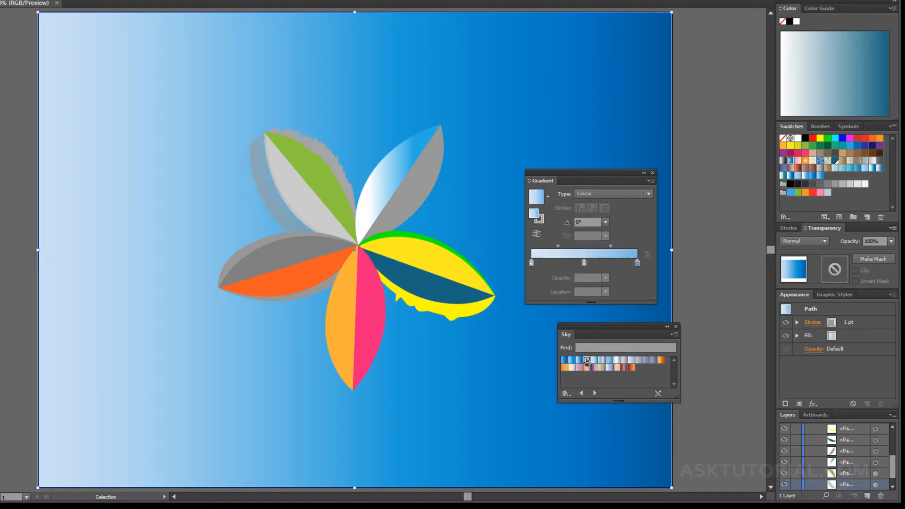
pyautogui.click(586, 361)
pyautogui.click(593, 360)
pyautogui.click(587, 360)
pyautogui.click(579, 361)
pyautogui.click(594, 361)
pyautogui.click(601, 360)
pyautogui.click(609, 361)
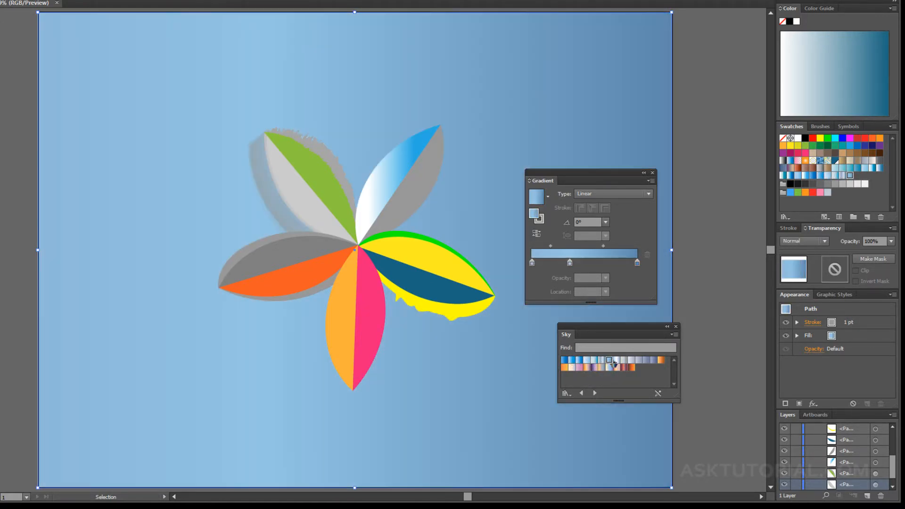
pyautogui.click(616, 360)
pyautogui.click(624, 360)
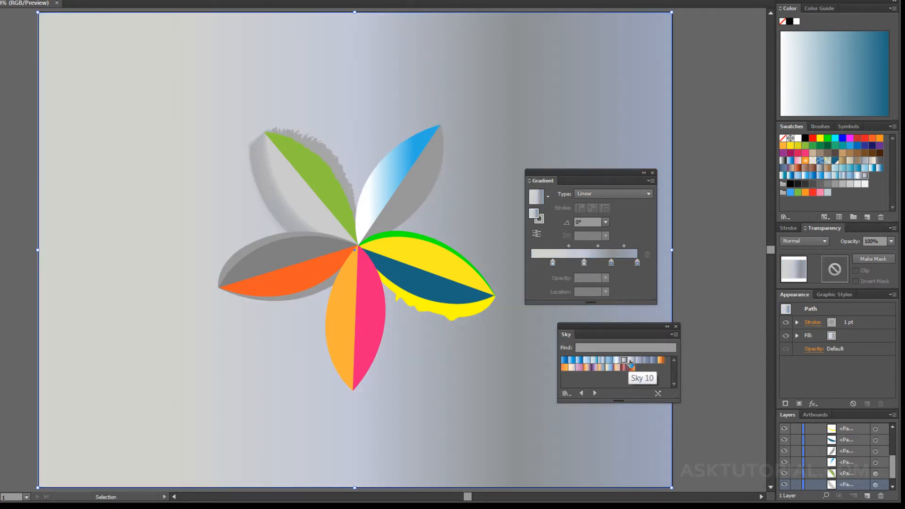
# Try further Sky presets on the background, including the sunset gradients, and end with the orange-to-purple Sky 18.
pyautogui.click(632, 361)
pyautogui.click(639, 360)
pyautogui.click(631, 368)
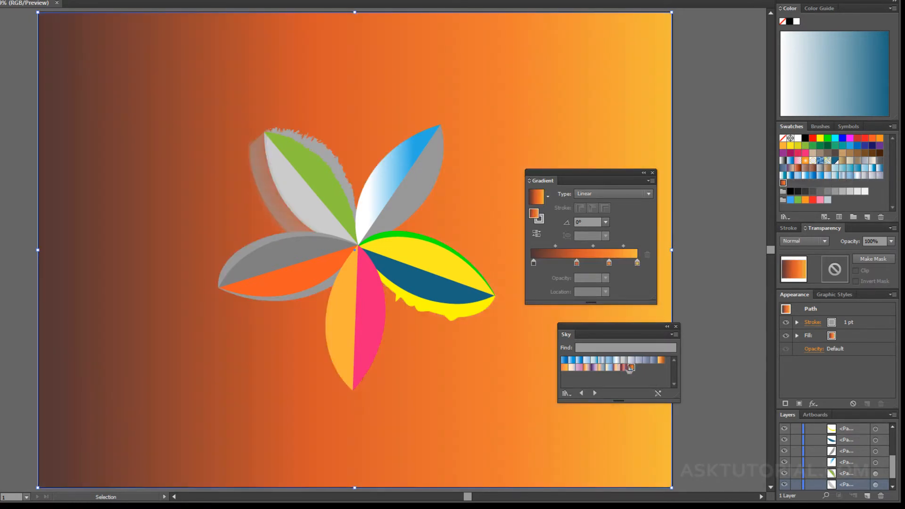
pyautogui.click(624, 367)
pyautogui.click(617, 368)
pyautogui.click(601, 367)
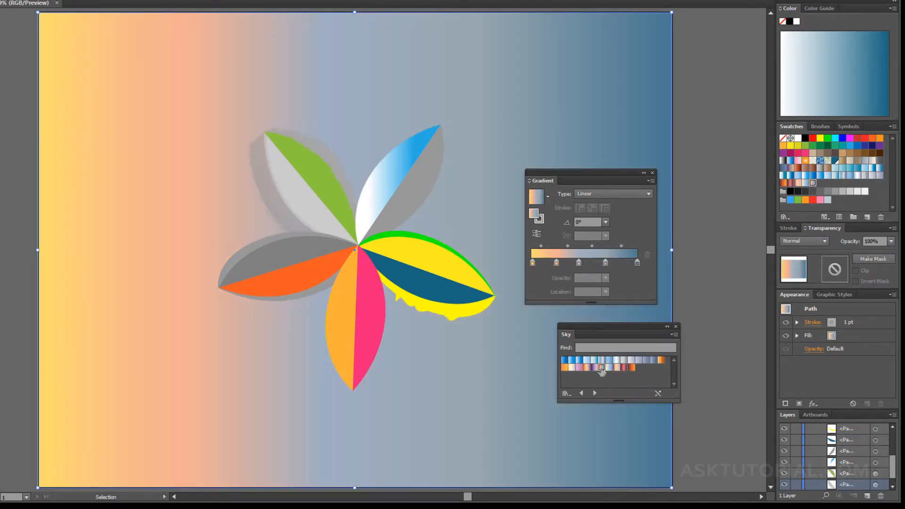
pyautogui.click(594, 368)
pyautogui.click(587, 369)
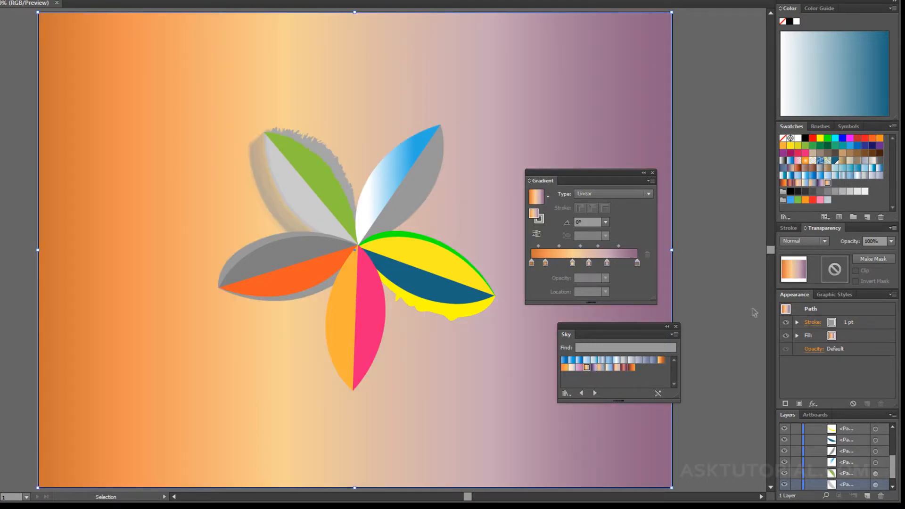
pyautogui.click(786, 217)
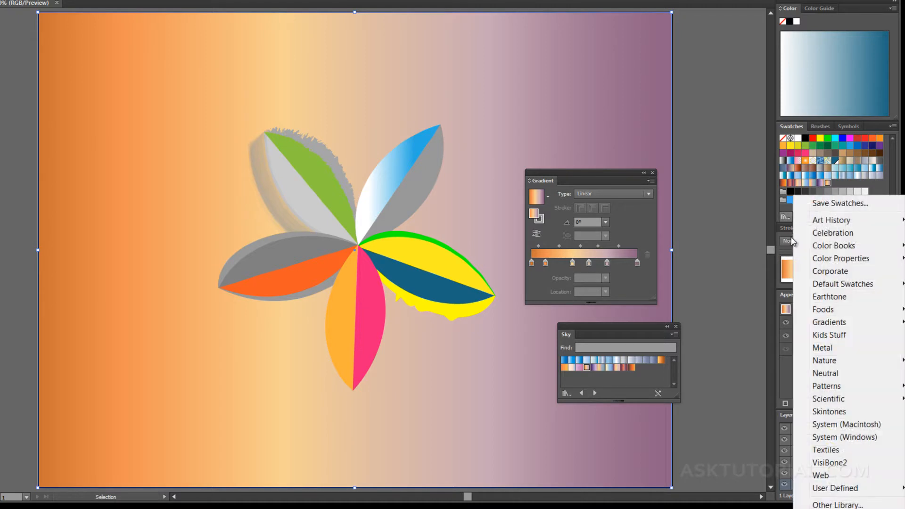
pyautogui.moveTo(808, 285)
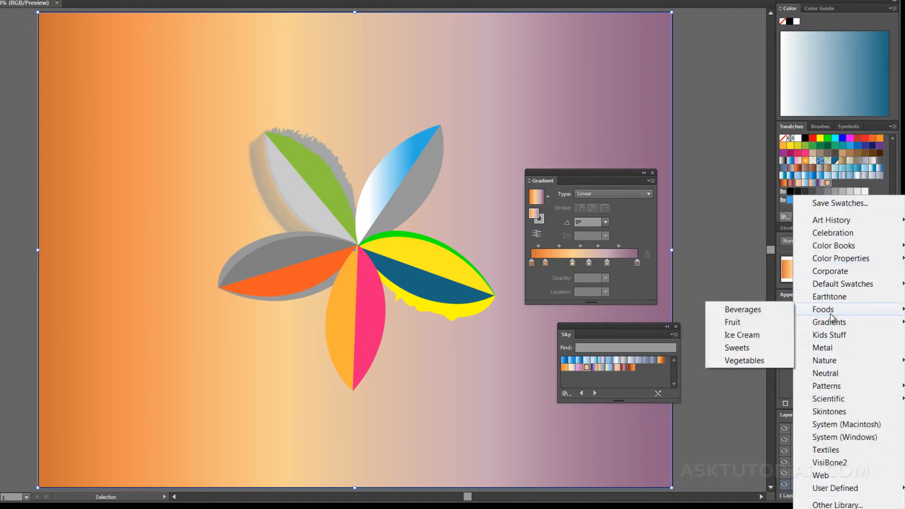
pyautogui.moveTo(834, 322)
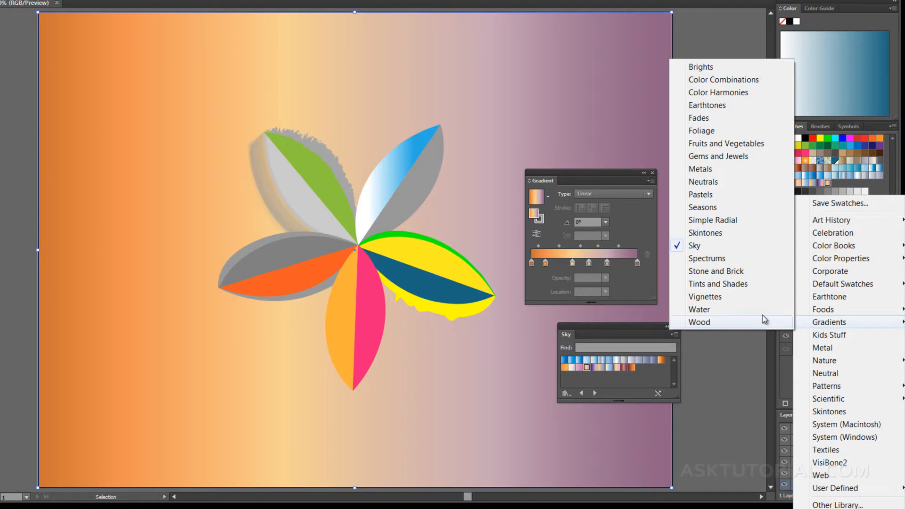
pyautogui.click(729, 249)
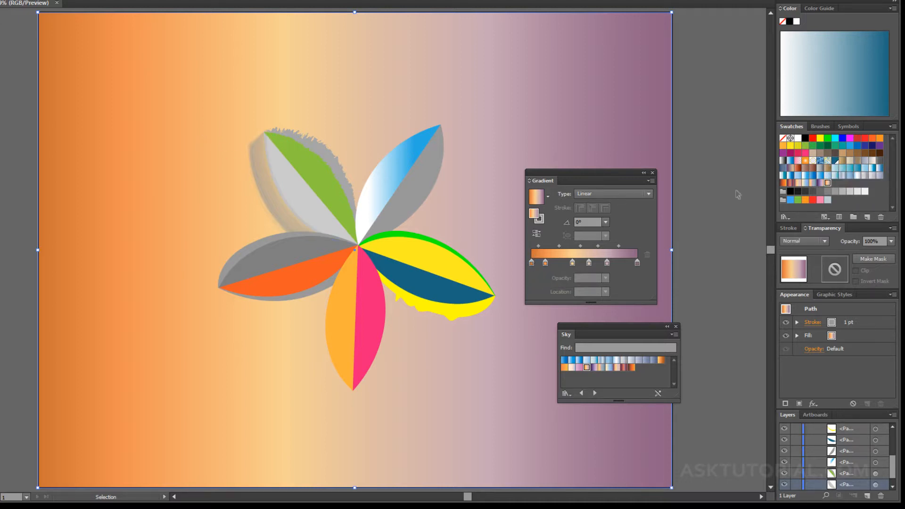
# Recolour the first stop of the background's orange-to-purple gradient to green 90AC32.
pyautogui.click(531, 264)
pyautogui.doubleClick(532, 264)
pyautogui.moveTo(588, 302); pyautogui.dragTo(580, 322)
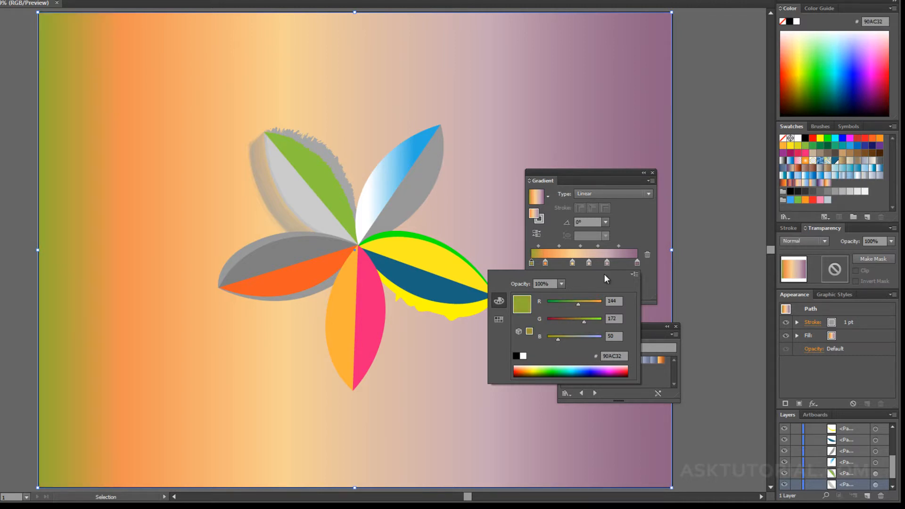
pyautogui.click(560, 269)
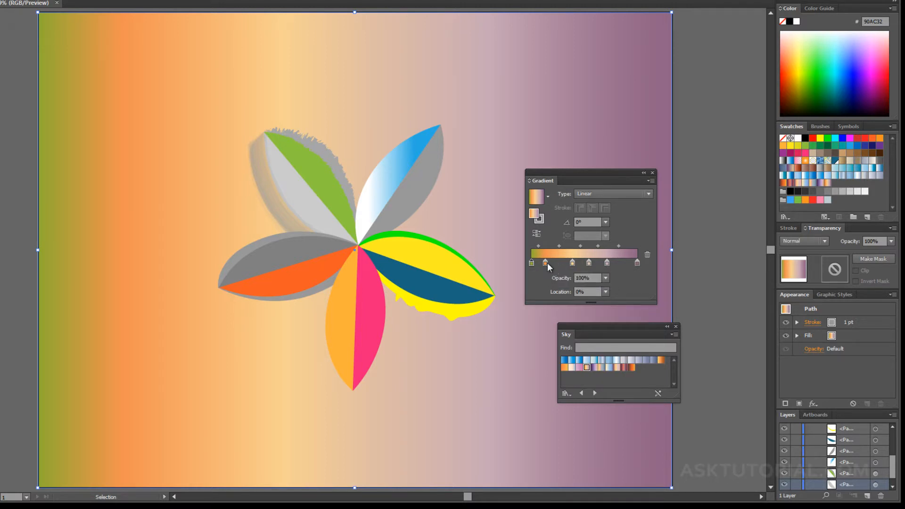
# Try the orange stop at about 17%, and remove all intermediate stops between the green and purple ends.
pyautogui.click(545, 263)
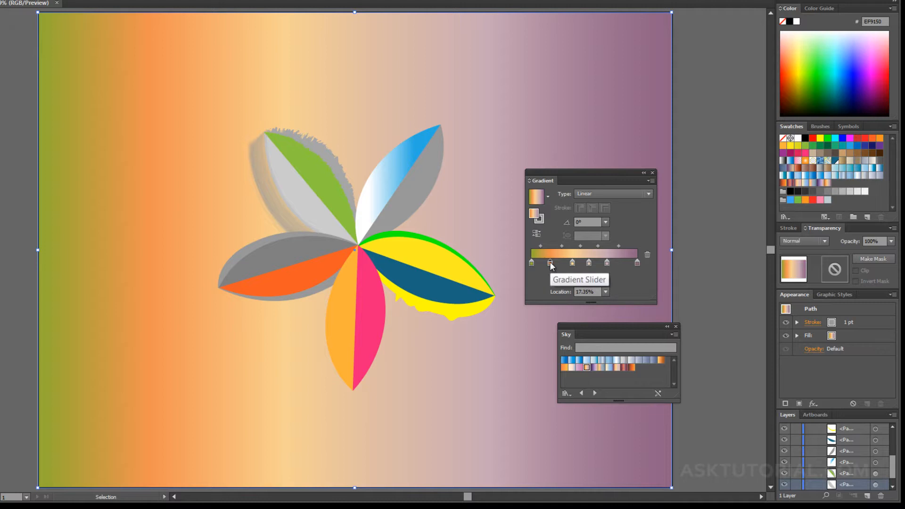
pyautogui.moveTo(549, 263); pyautogui.dragTo(612, 279)
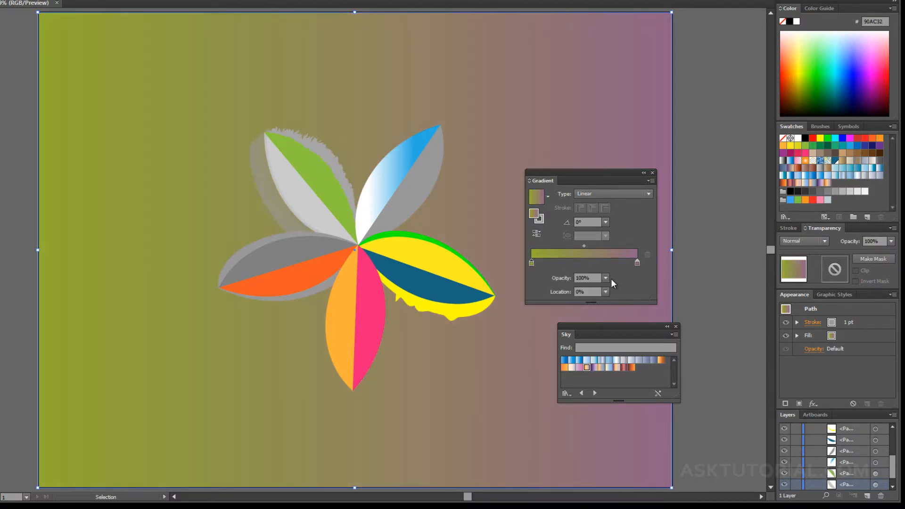
# Add several intermediate stops to the background gradient and delete them, and recolour the purple end stop with the yellow FCEE21 swatch.
pyautogui.click(556, 264)
pyautogui.click(578, 263)
pyautogui.click(598, 263)
pyautogui.moveTo(598, 263); pyautogui.dragTo(615, 266)
pyautogui.click(647, 254)
pyautogui.click(592, 264)
pyautogui.click(647, 255)
pyautogui.click(647, 254)
pyautogui.moveTo(792, 148); pyautogui.dragTo(636, 263)
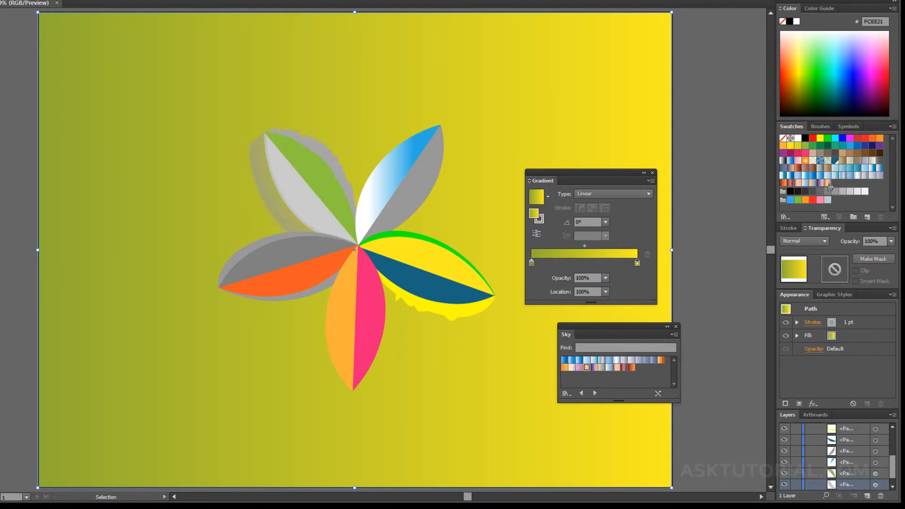
# Reapply the Sky 18 gradient swatch to the background and rename the swatch CIELO OSCURO.
pyautogui.moveTo(821, 200); pyautogui.dragTo(820, 202)
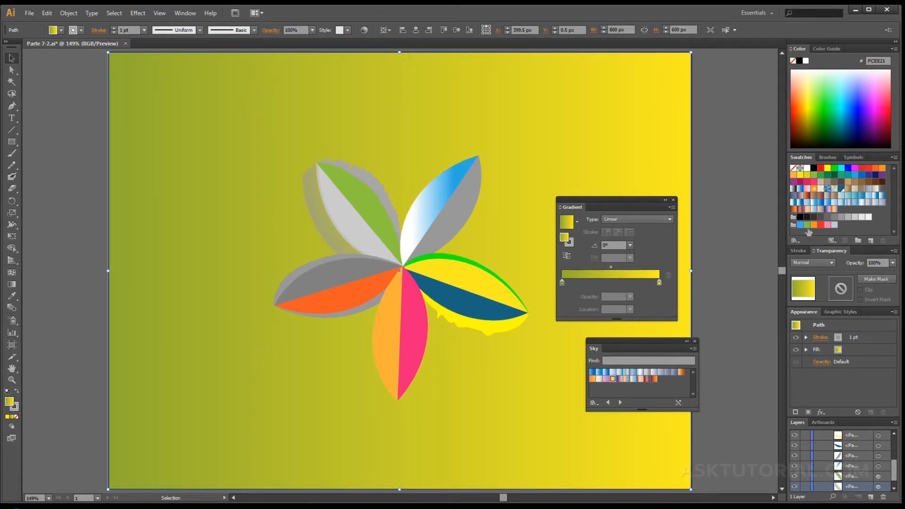
pyautogui.doubleClick(833, 209)
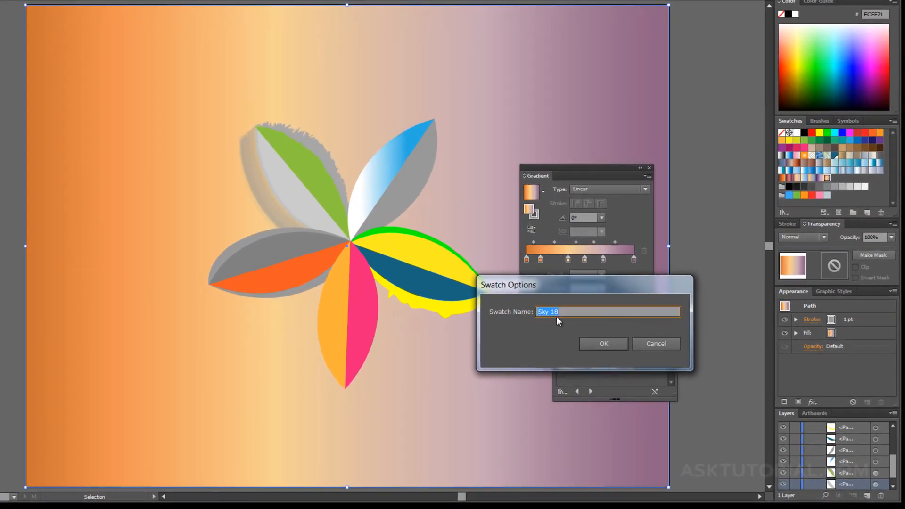
pyautogui.write('CIELO OSCURO')
pyautogui.click(594, 344)
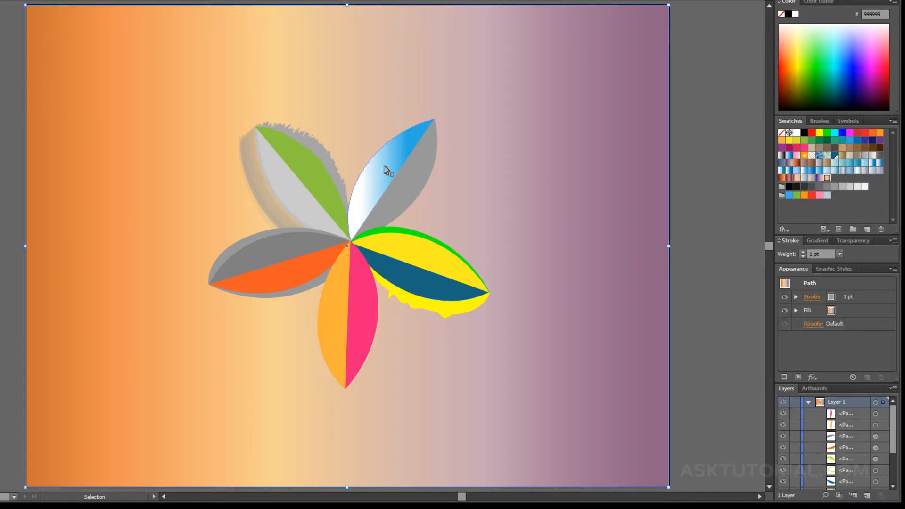
# Apply the yellow-orange-to-blue sky gradient swatch to the yellow petal's stroke.
pyautogui.click(389, 232)
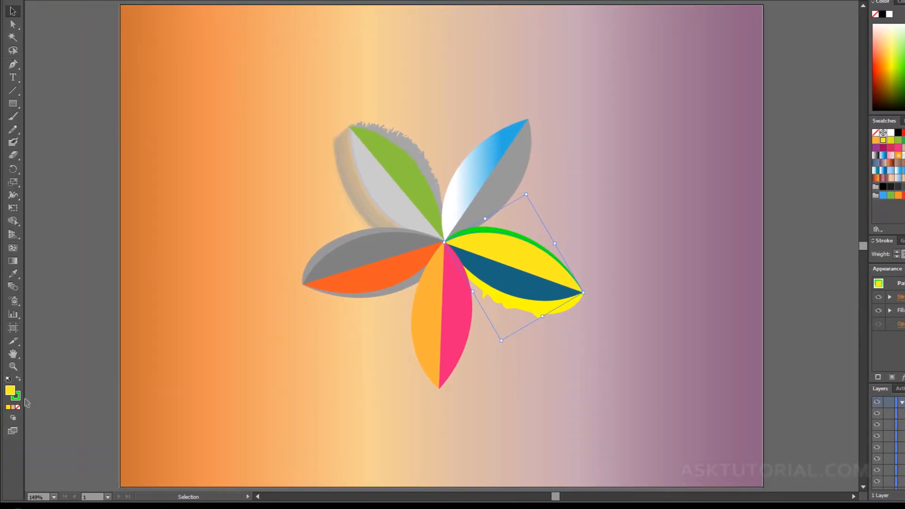
pyautogui.click(16, 395)
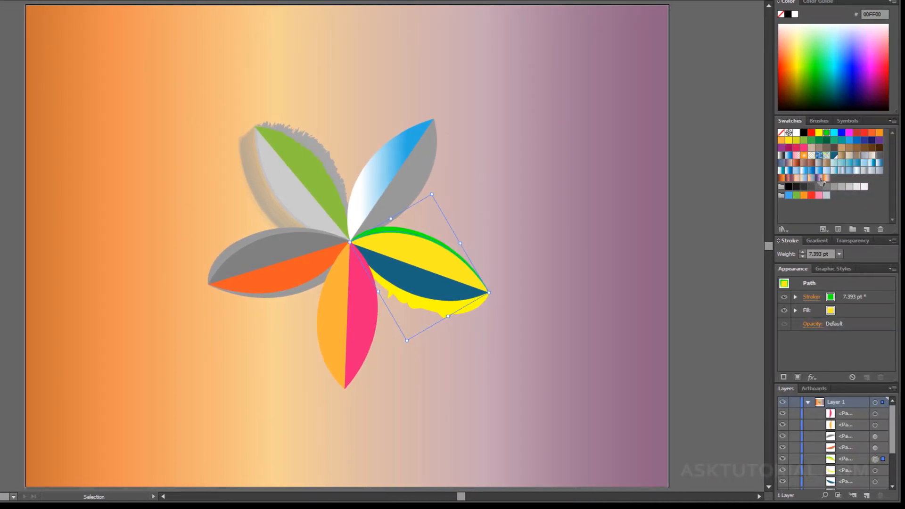
pyautogui.click(811, 178)
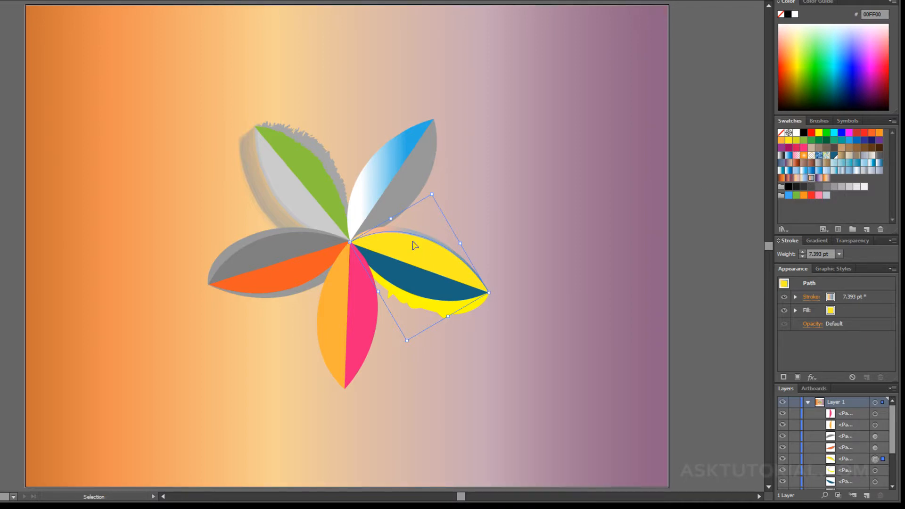
pyautogui.click(473, 246)
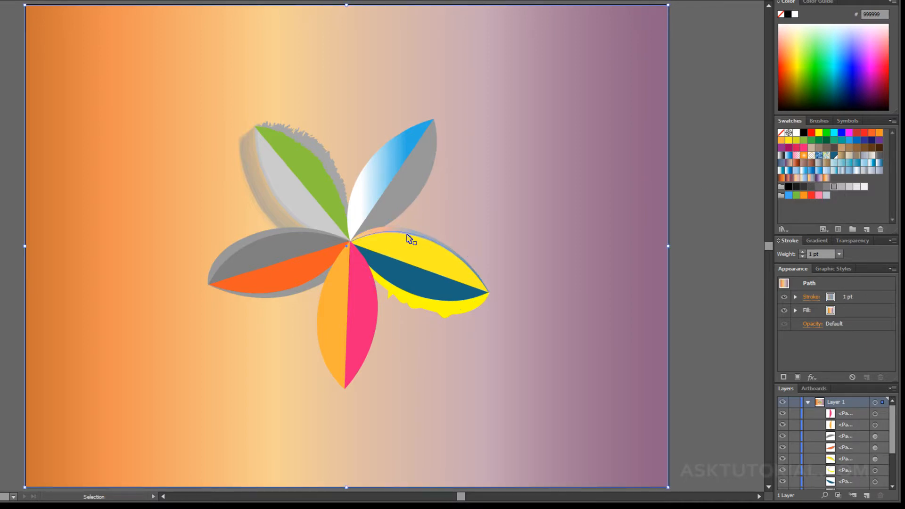
# Try the yellow petal's stroke gradient along and across the stroke, and set it back to within the stroke.
pyautogui.click(817, 241)
pyautogui.moveTo(815, 225); pyautogui.dragTo(554, 205)
pyautogui.click(396, 234)
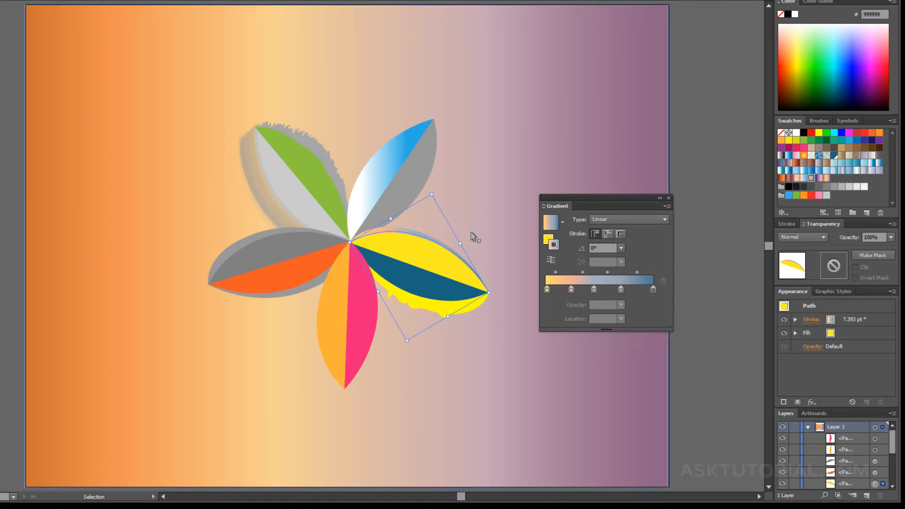
pyautogui.scroll(3, 473, 237)
pyautogui.scroll(-1, 473, 238)
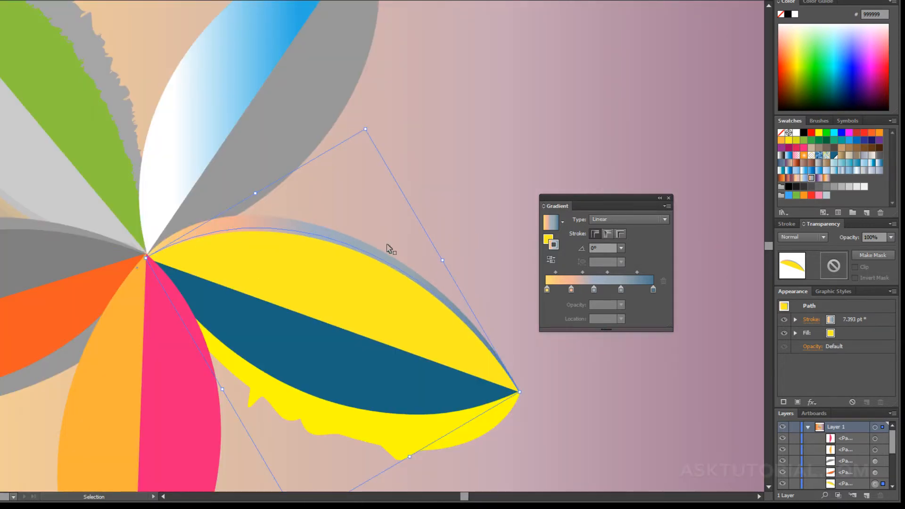
pyautogui.click(610, 231)
pyautogui.click(619, 233)
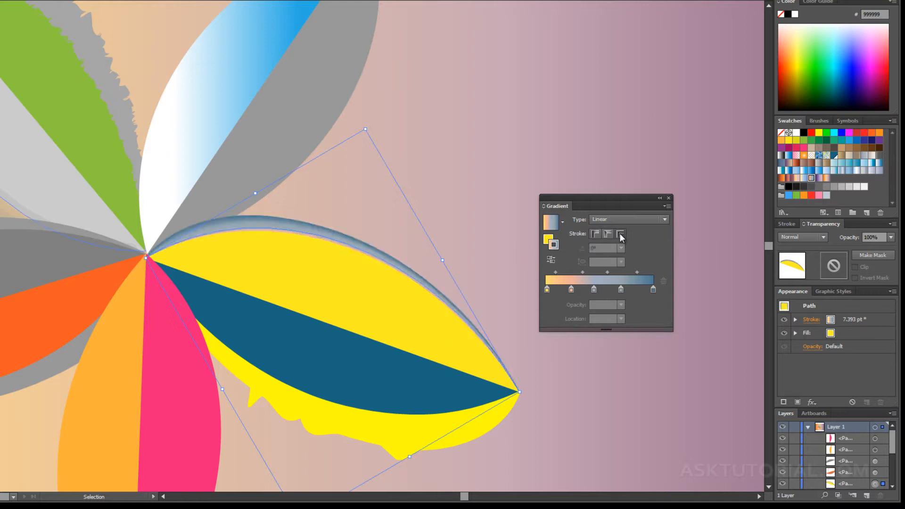
pyautogui.click(609, 231)
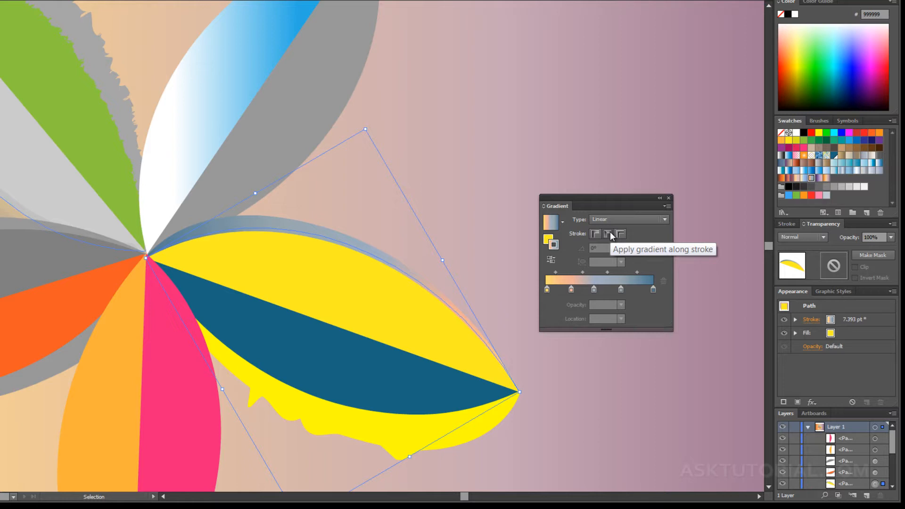
pyautogui.click(618, 234)
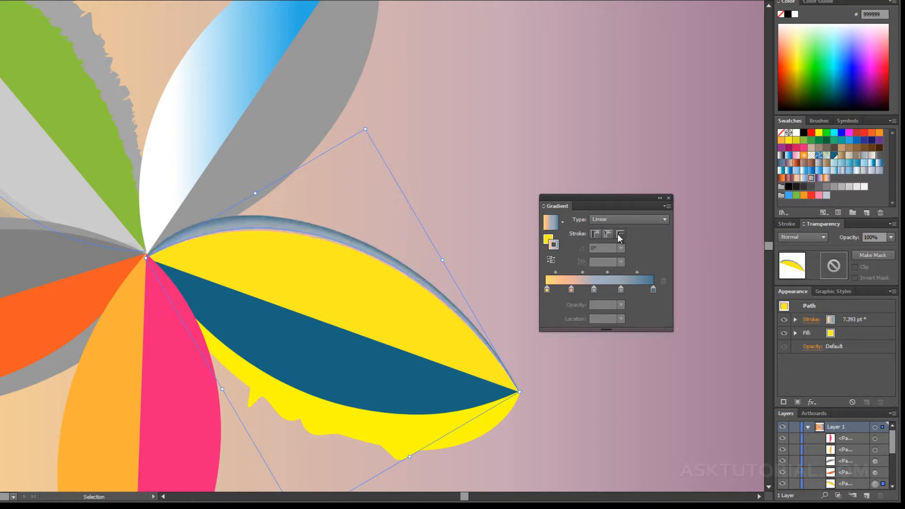
pyautogui.click(595, 233)
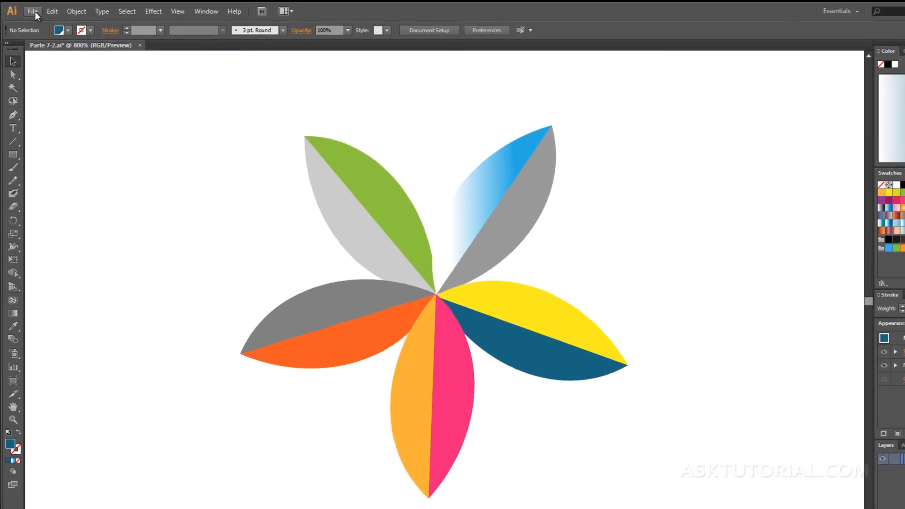
# Create a new document from the Web profile at 800 x 600 px in landscape orientation.
pyautogui.click(35, 11)
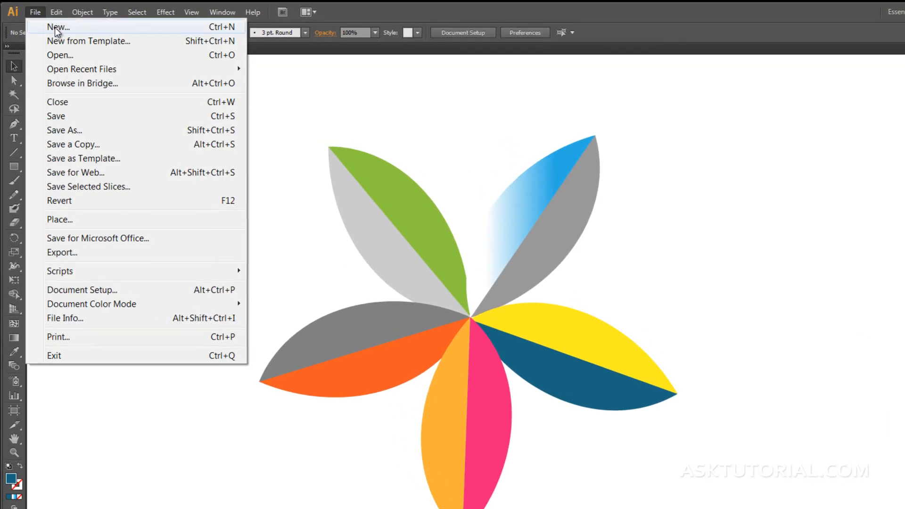
pyautogui.click(55, 27)
pyautogui.click(497, 178)
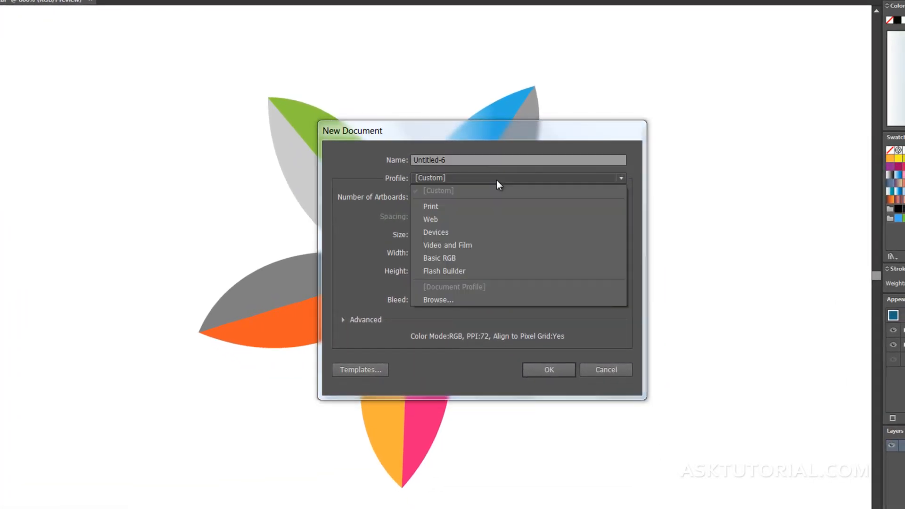
pyautogui.click(457, 220)
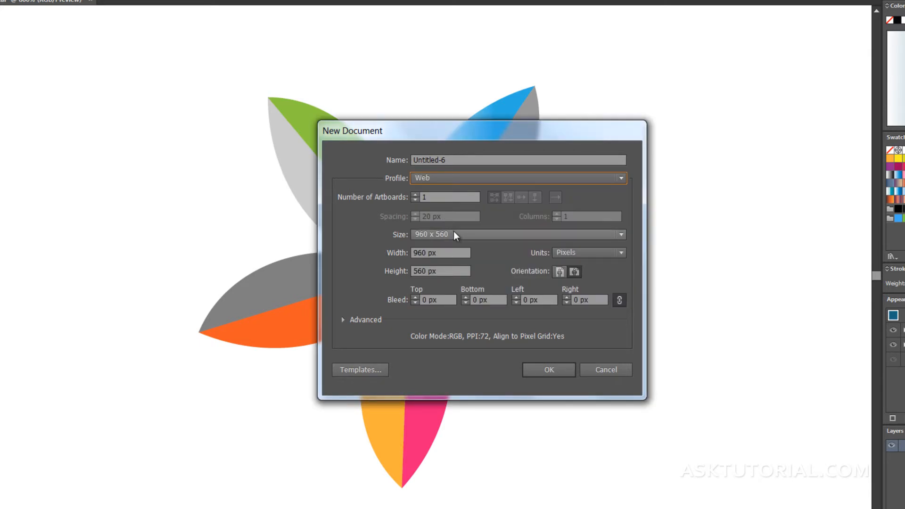
pyautogui.click(455, 234)
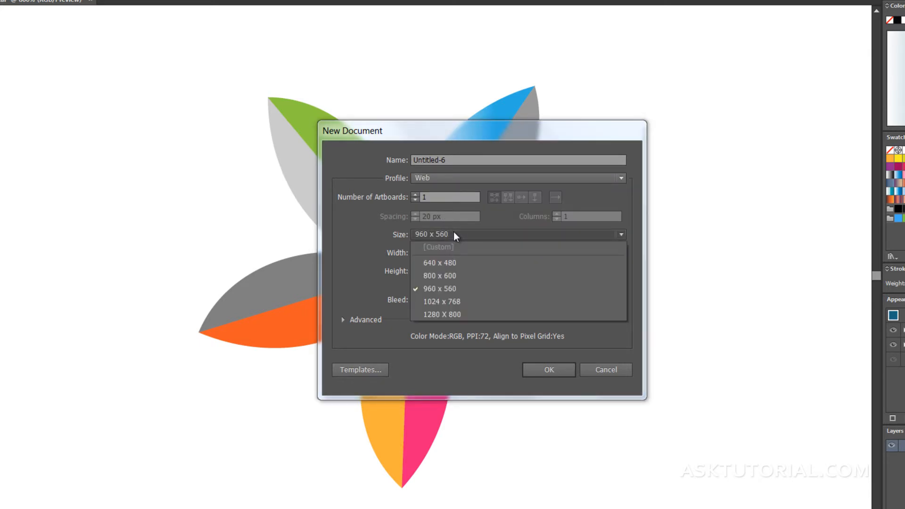
pyautogui.click(450, 277)
pyautogui.click(572, 273)
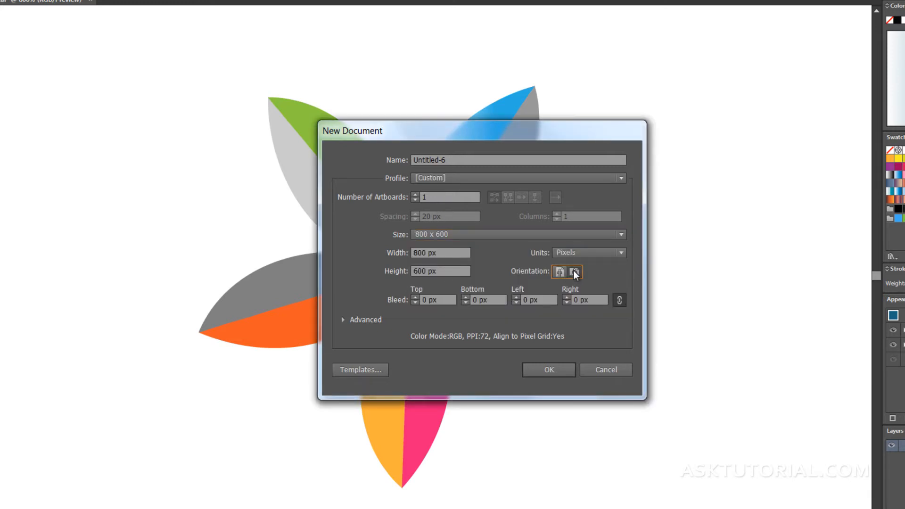
pyautogui.click(546, 367)
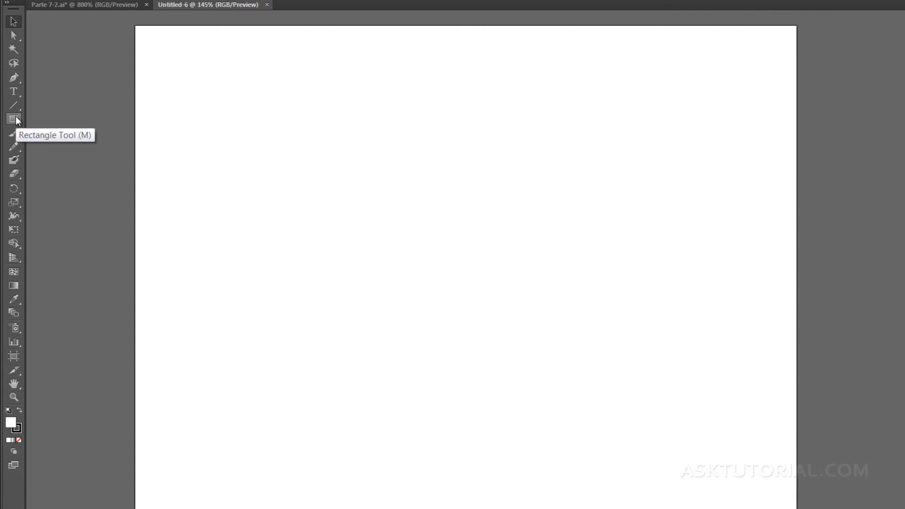
# Draw a rectangle about 490 by 376 px on the artboard, remove its stroke and make its fill active.
pyautogui.click(16, 118)
pyautogui.moveTo(245, 107); pyautogui.dragTo(651, 418)
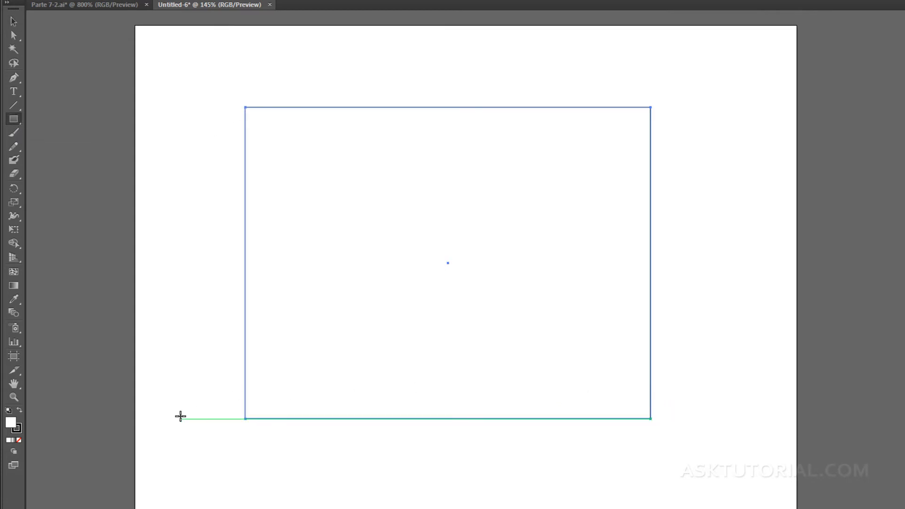
pyautogui.click(18, 431)
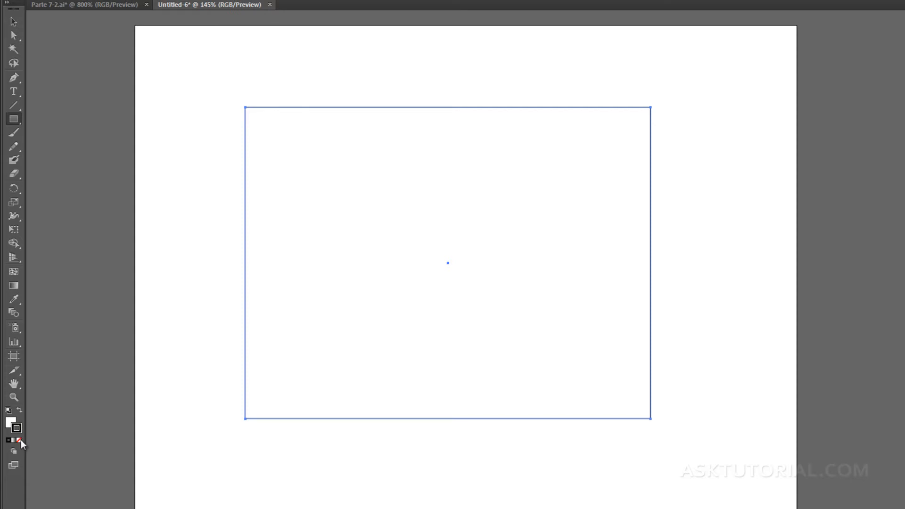
pyautogui.click(19, 440)
pyautogui.click(10, 424)
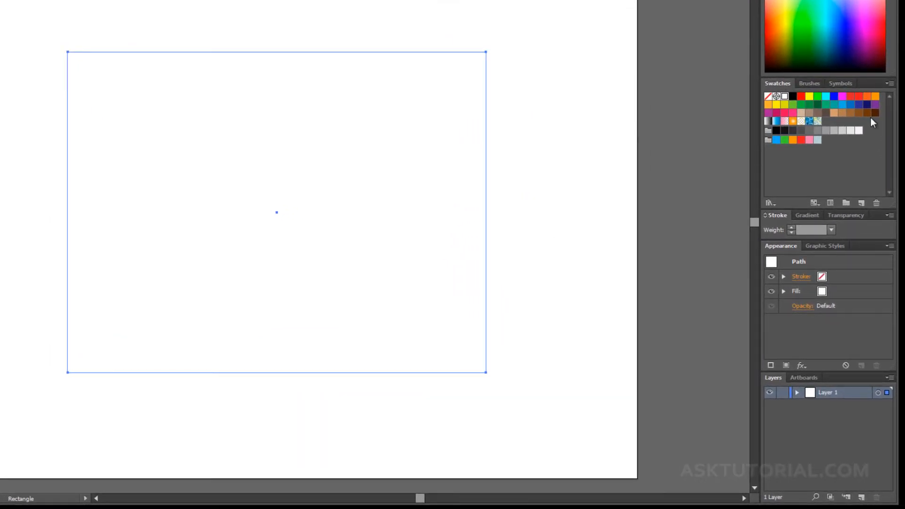
# Open the Decorative Legacy pattern library beside the rectangle and enlarge its panel.
pyautogui.click(774, 204)
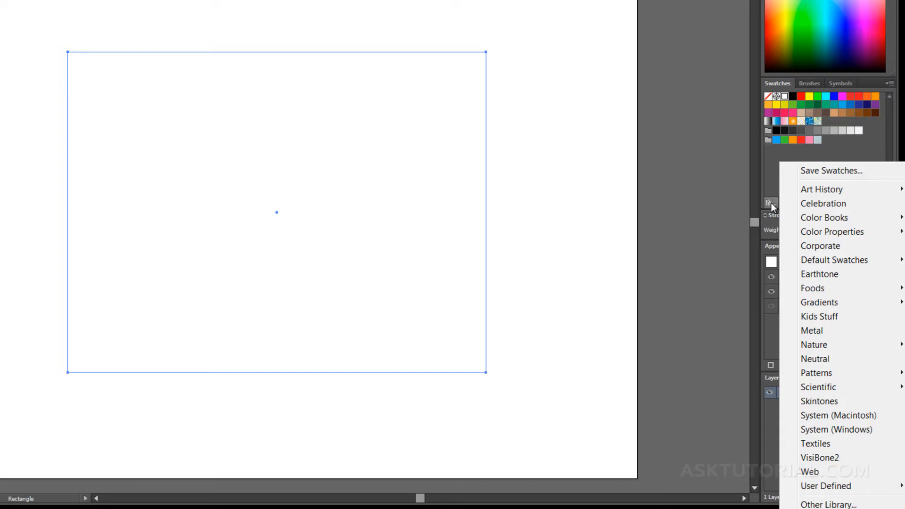
pyautogui.moveTo(824, 375)
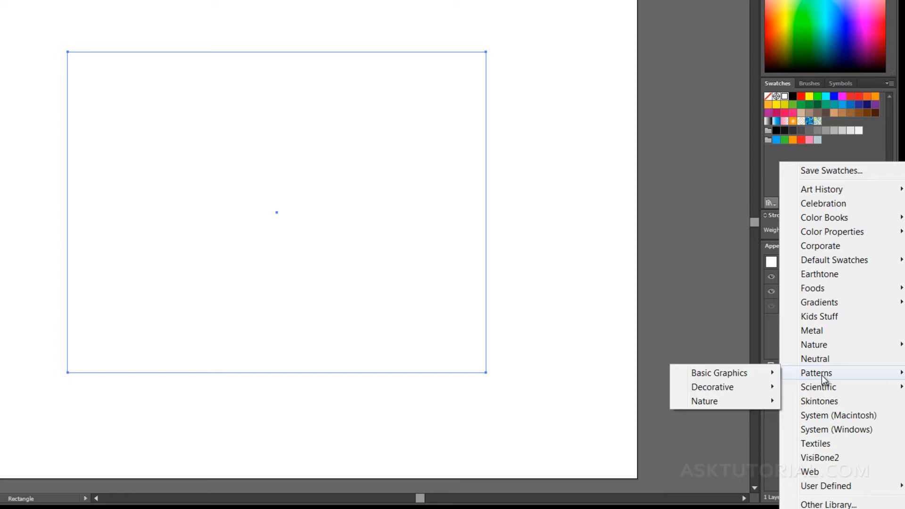
pyautogui.moveTo(723, 393)
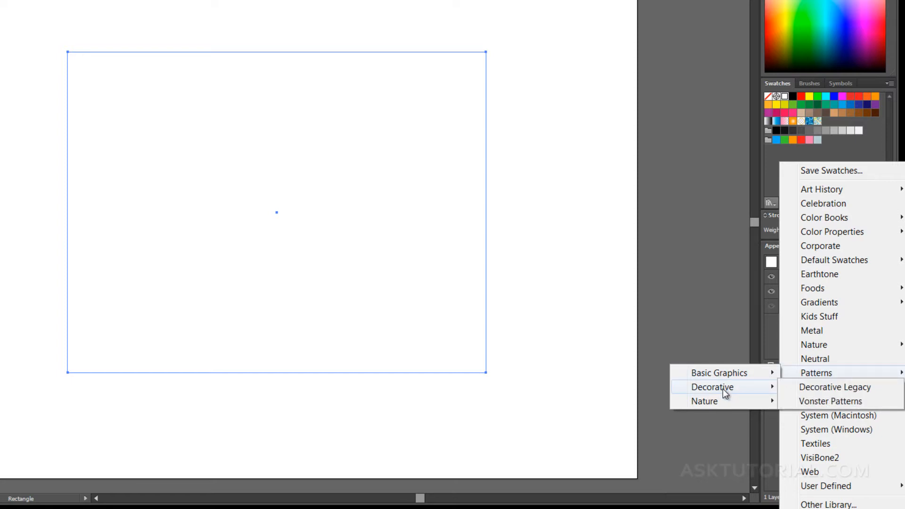
pyautogui.click(827, 387)
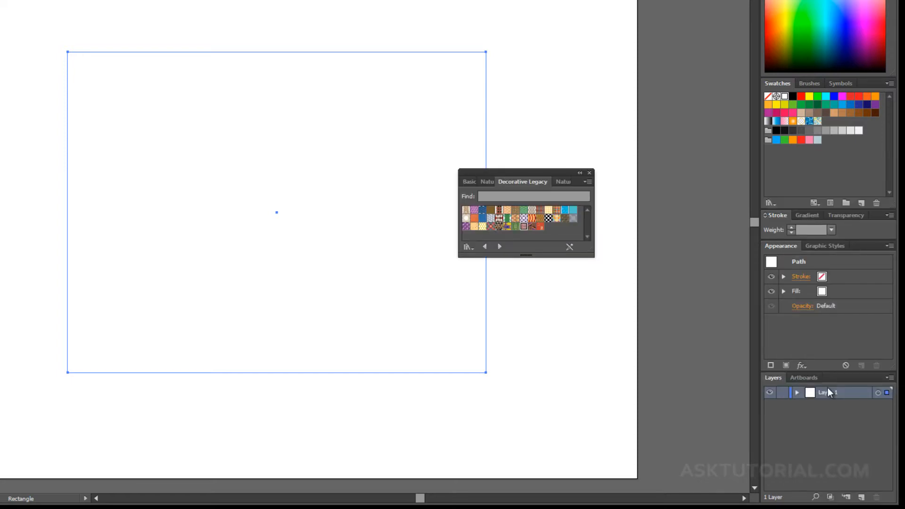
pyautogui.moveTo(555, 172); pyautogui.dragTo(588, 159)
pyautogui.moveTo(624, 241); pyautogui.dragTo(631, 358)
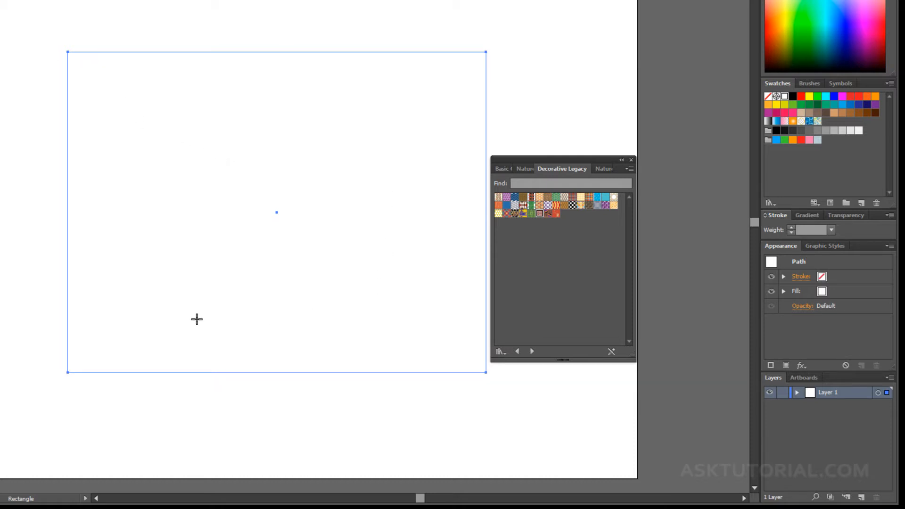
# Try several first-row Decorative Legacy patterns as the rectangle's fill, ending with the brown basket weave.
pyautogui.click(498, 197)
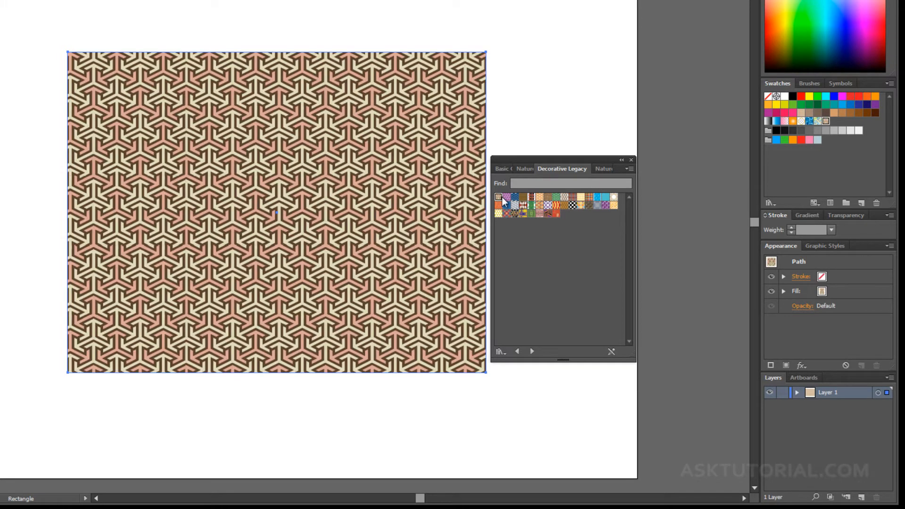
pyautogui.click(507, 197)
pyautogui.click(514, 197)
pyautogui.click(531, 197)
pyautogui.click(540, 197)
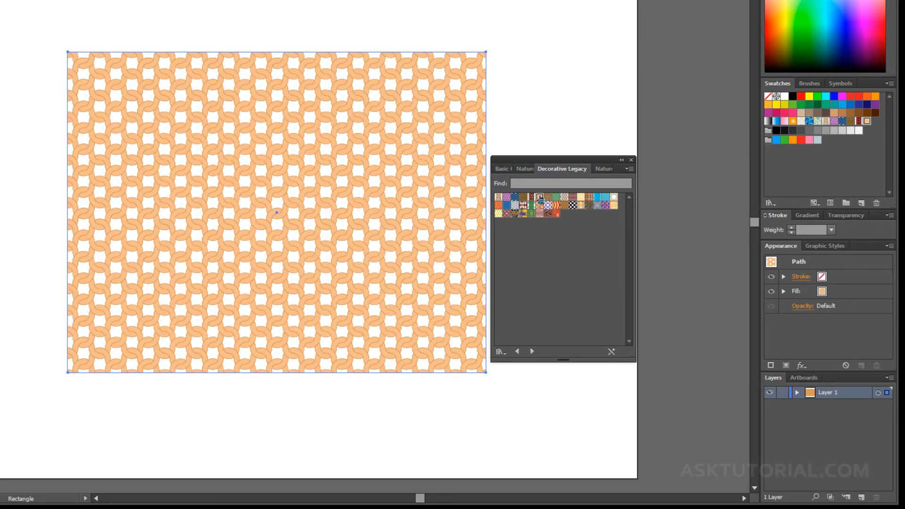
pyautogui.click(547, 197)
pyautogui.click(556, 197)
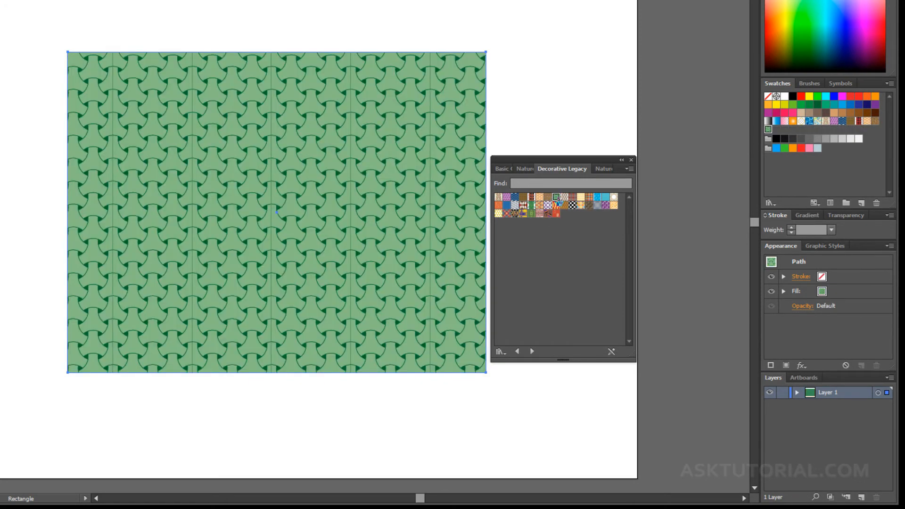
pyautogui.click(548, 197)
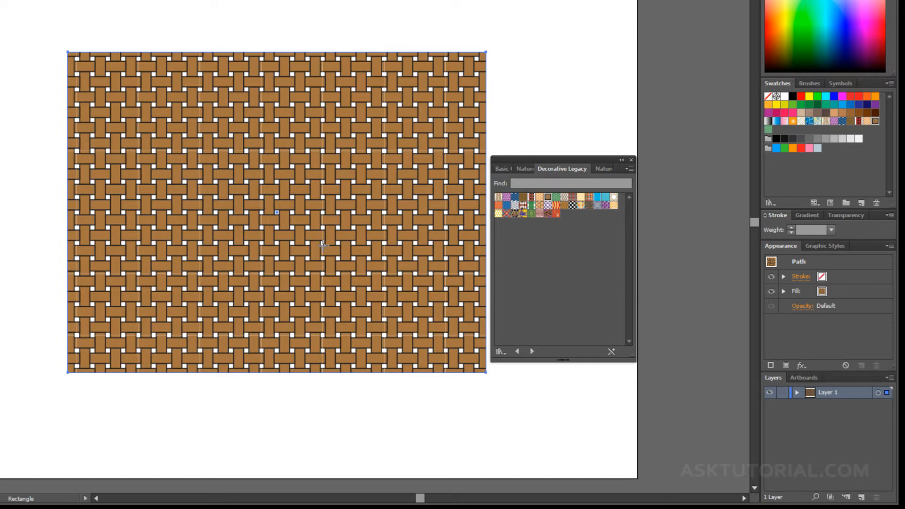
# Try the black-and-white checkerboard and neighbouring patterns, and fill the rectangle with the red Iroquois Pipe Color pattern.
pyautogui.click(555, 205)
pyautogui.click(572, 205)
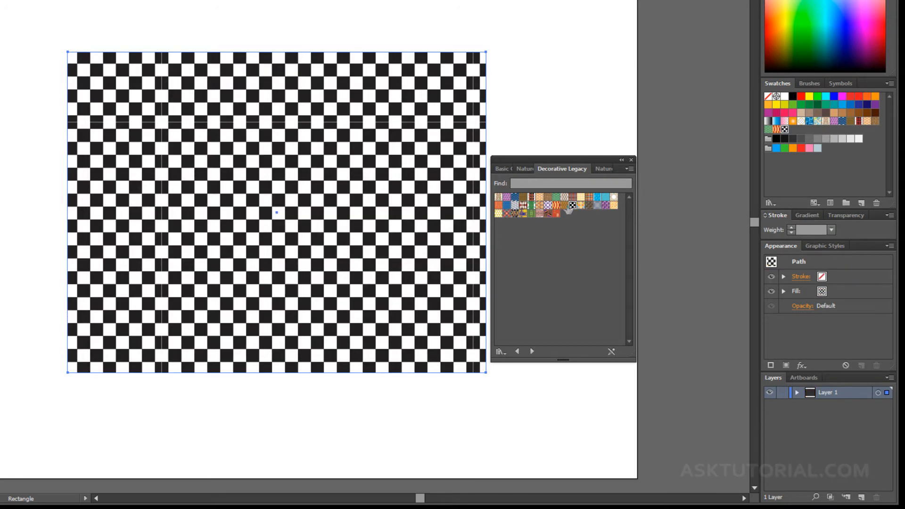
pyautogui.click(564, 205)
pyautogui.click(540, 213)
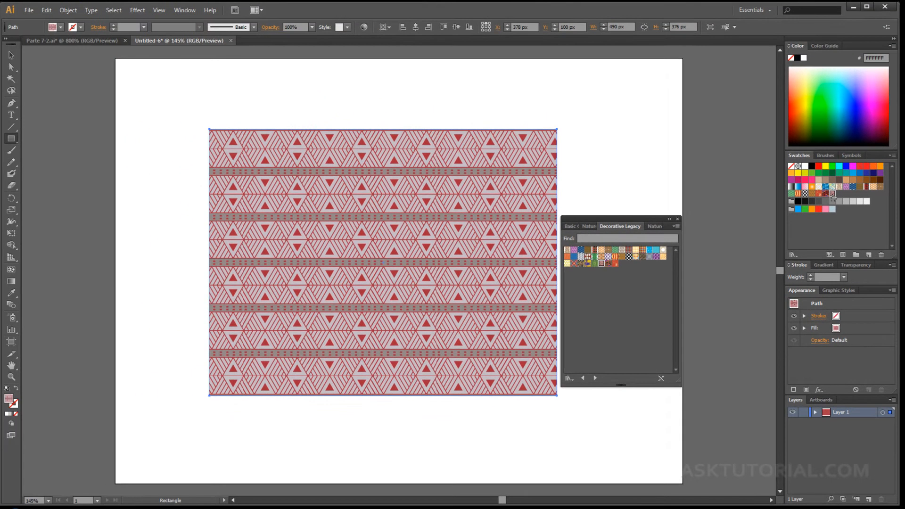
# Open the Iroquois Pipe Color swatch for pattern editing and fill the tile's upper-left triangle with cyan.
pyautogui.doubleClick(833, 196)
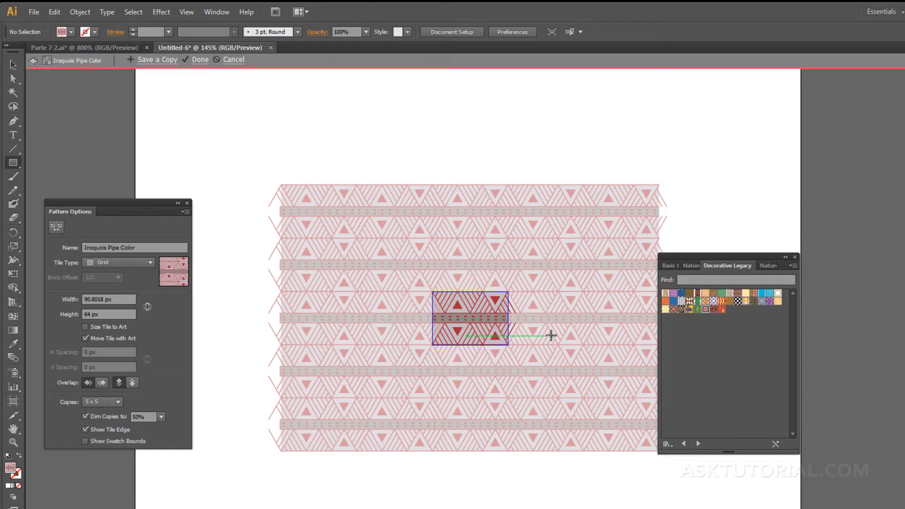
pyautogui.scroll(2, 551, 335)
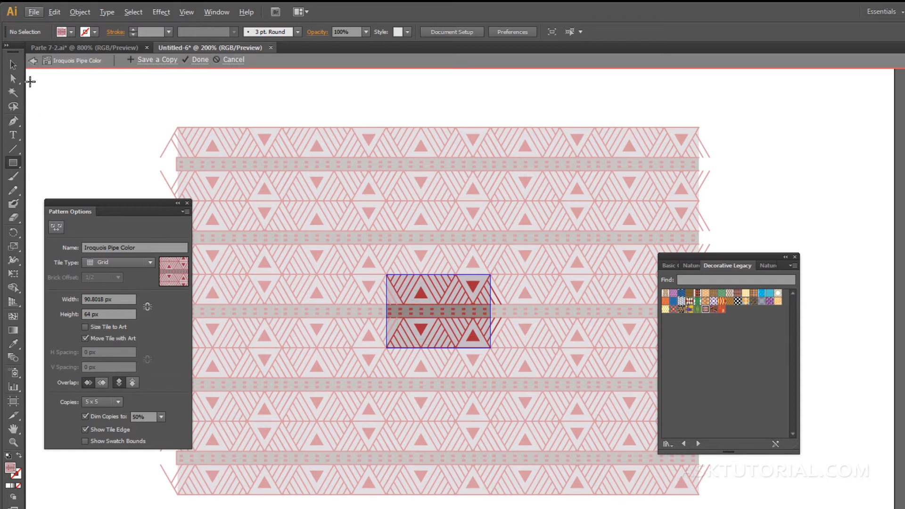
pyautogui.click(12, 67)
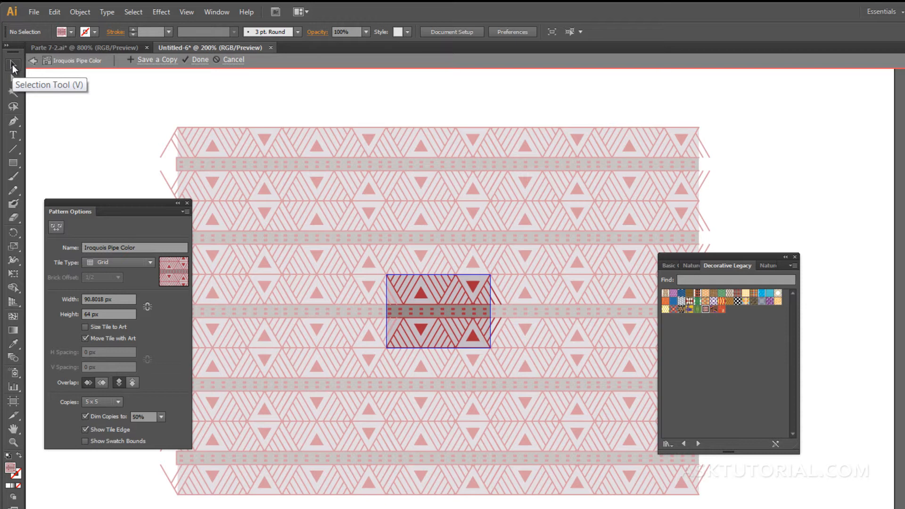
pyautogui.click(14, 79)
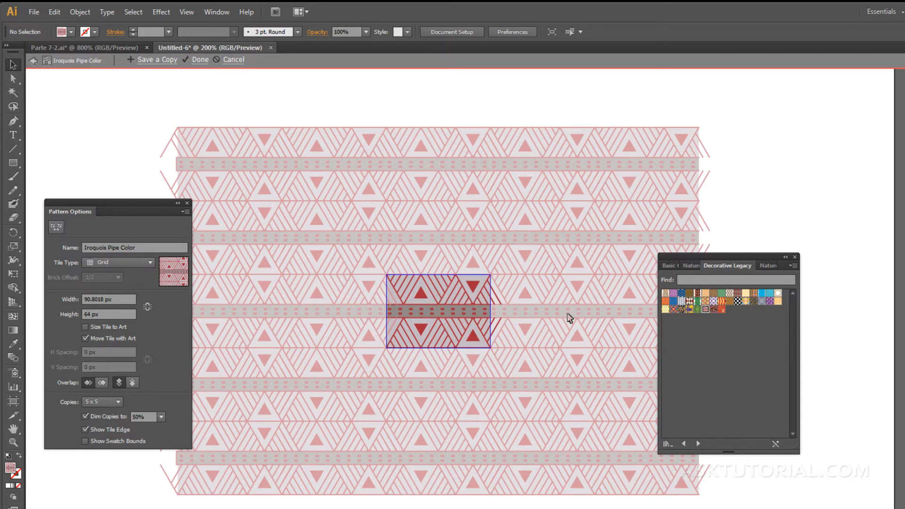
pyautogui.click(421, 296)
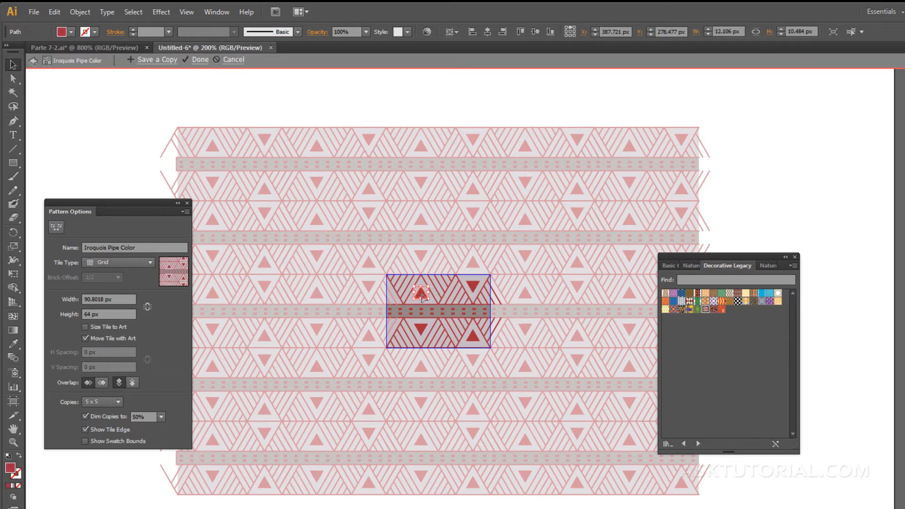
pyautogui.click(71, 32)
pyautogui.click(64, 51)
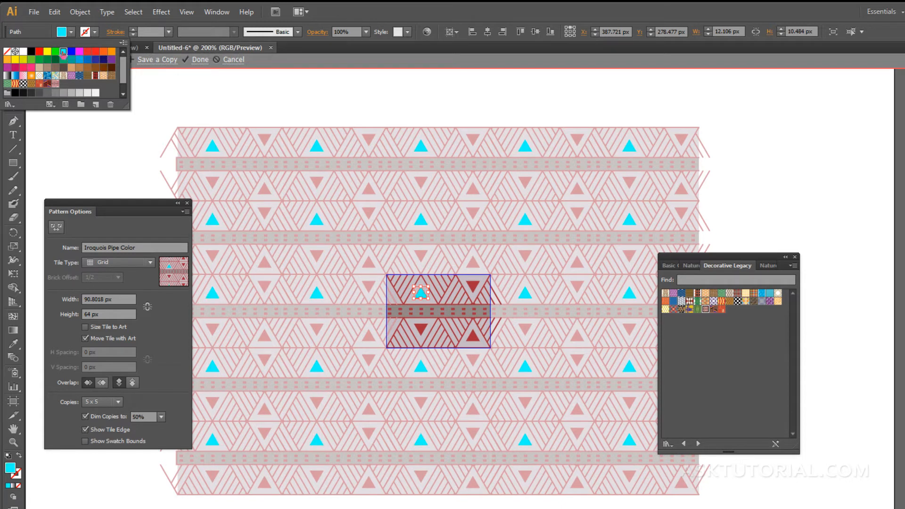
# Fill the lower-left triangle of the pattern tile with bright red.
pyautogui.click(420, 328)
pyautogui.click(422, 330)
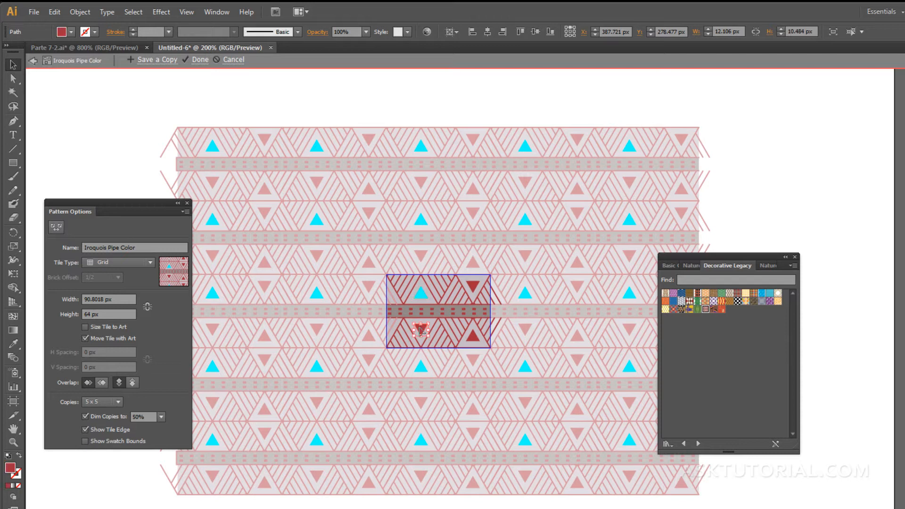
pyautogui.click(72, 32)
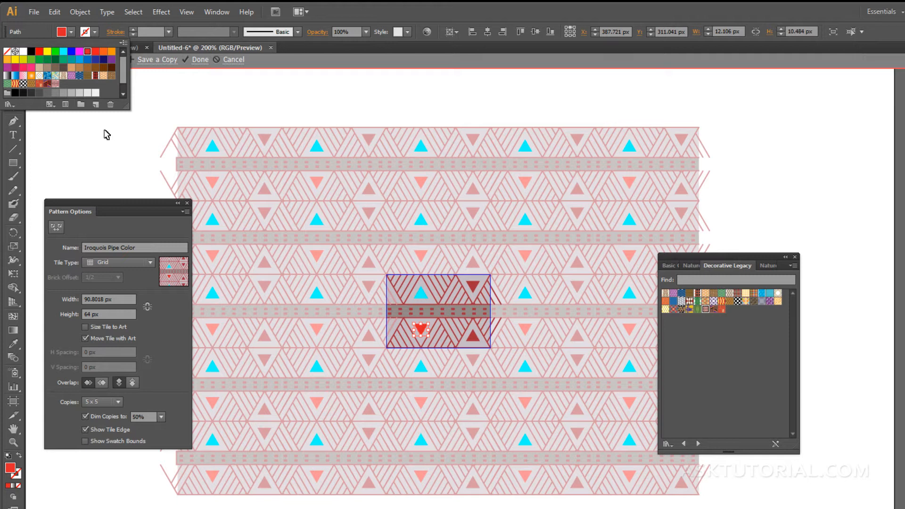
pyautogui.click(36, 133)
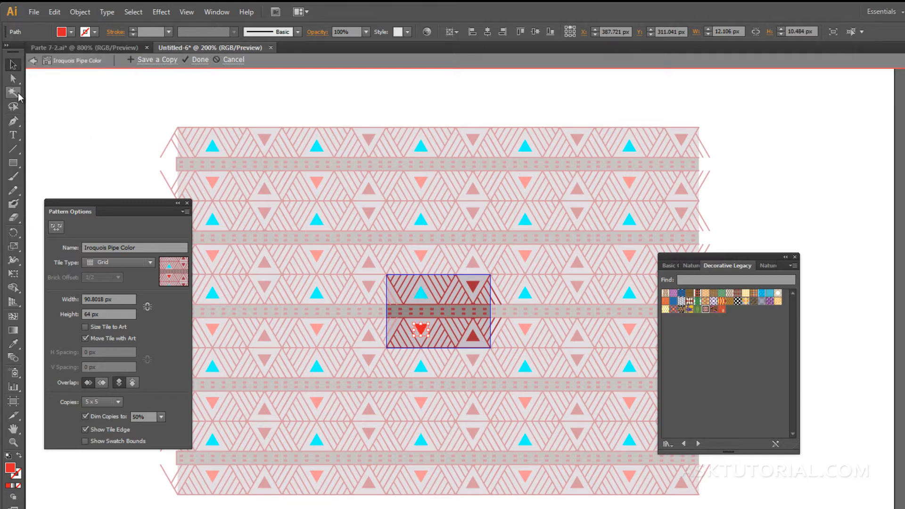
# Stretch the cyan triangle by moving its apex anchor up to the tile's upper edge, at about Y 268 px.
pyautogui.click(14, 80)
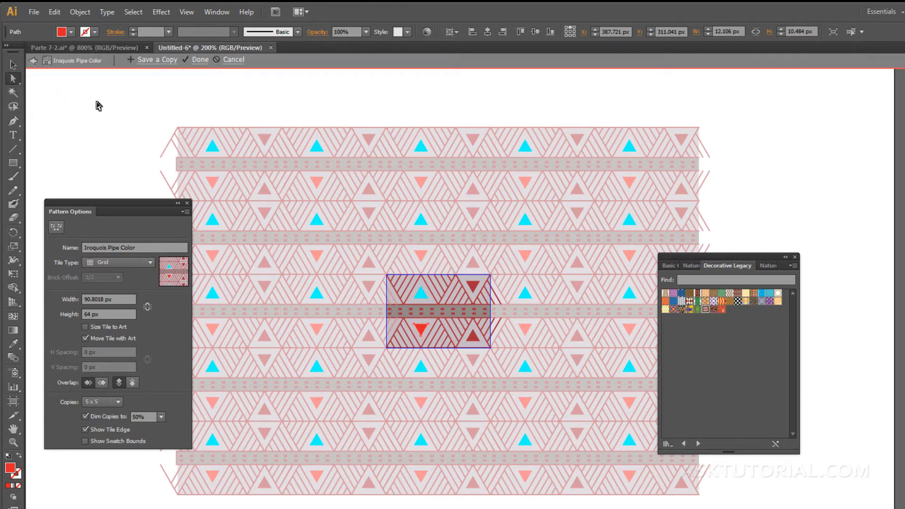
pyautogui.click(421, 294)
pyautogui.moveTo(421, 297); pyautogui.dragTo(423, 290)
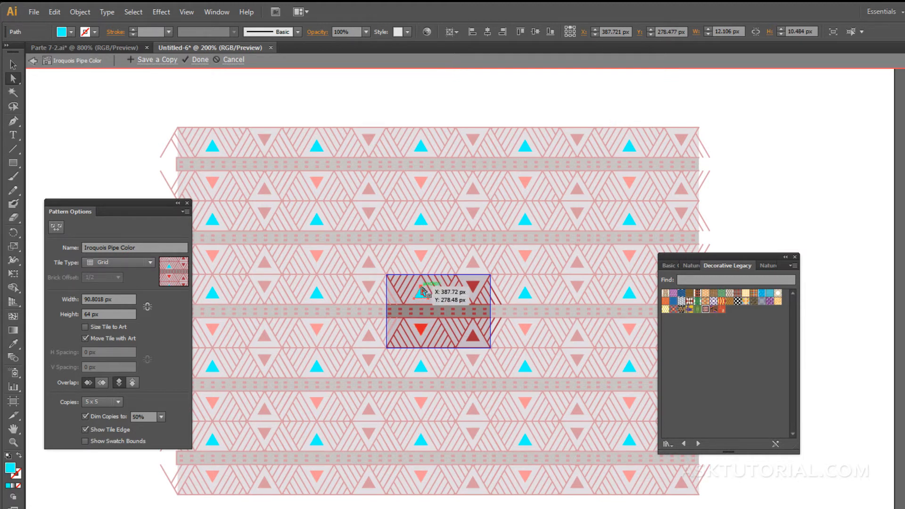
pyautogui.click(422, 287)
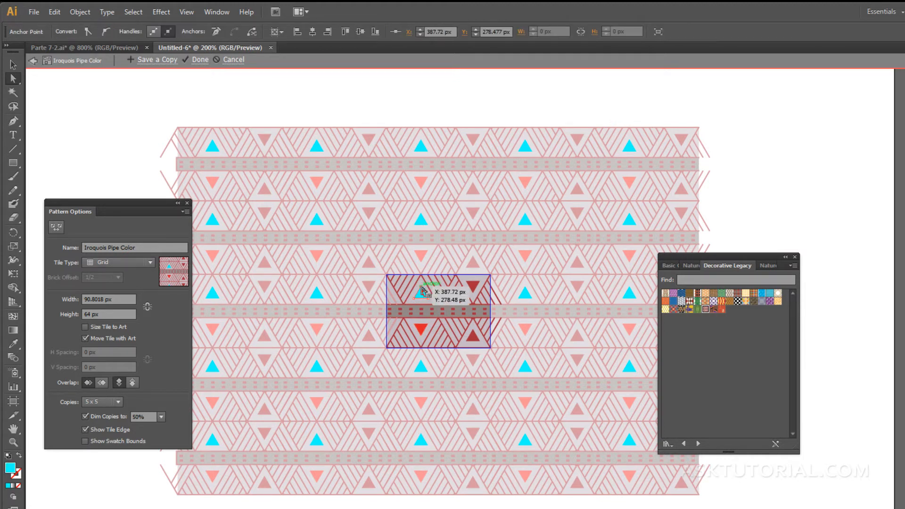
pyautogui.moveTo(421, 286); pyautogui.dragTo(421, 272)
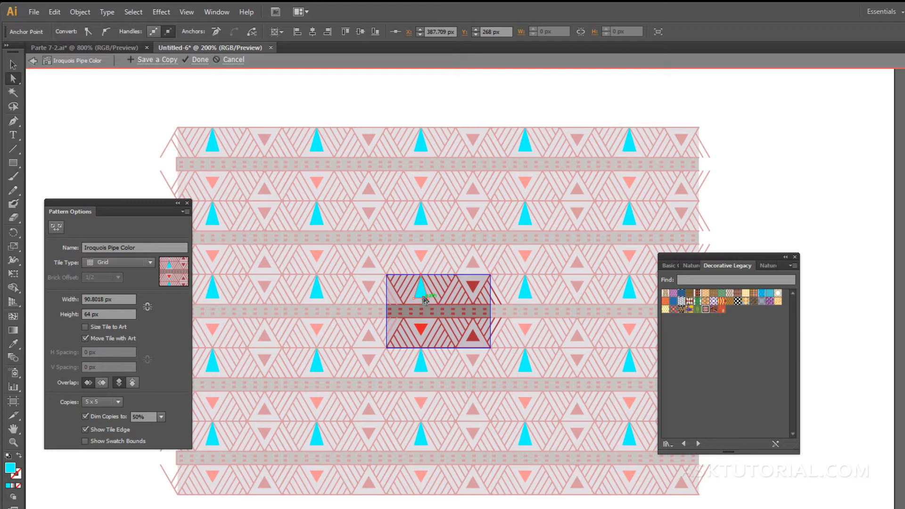
pyautogui.click(424, 300)
# Try the Brick by Row, Brick by Column, Hex by Column and Hex by Row tile types on the pattern.
pyautogui.click(149, 262)
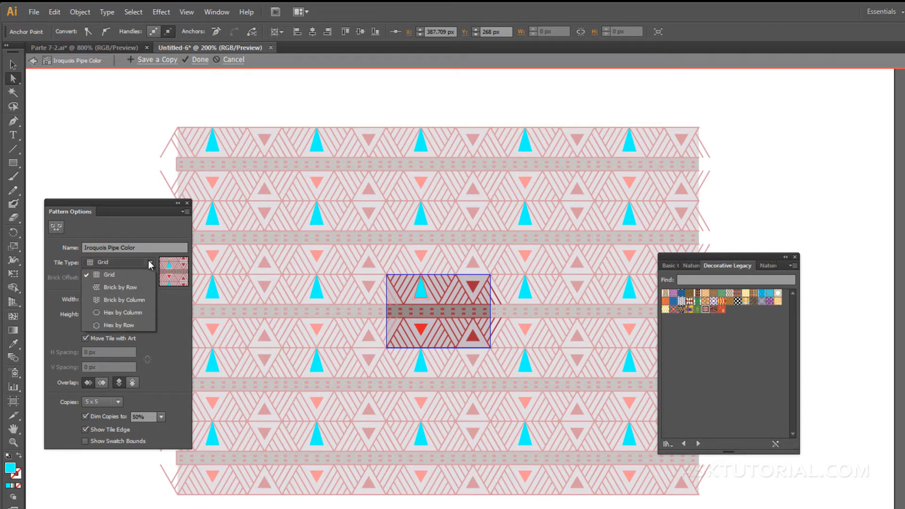
pyautogui.click(110, 287)
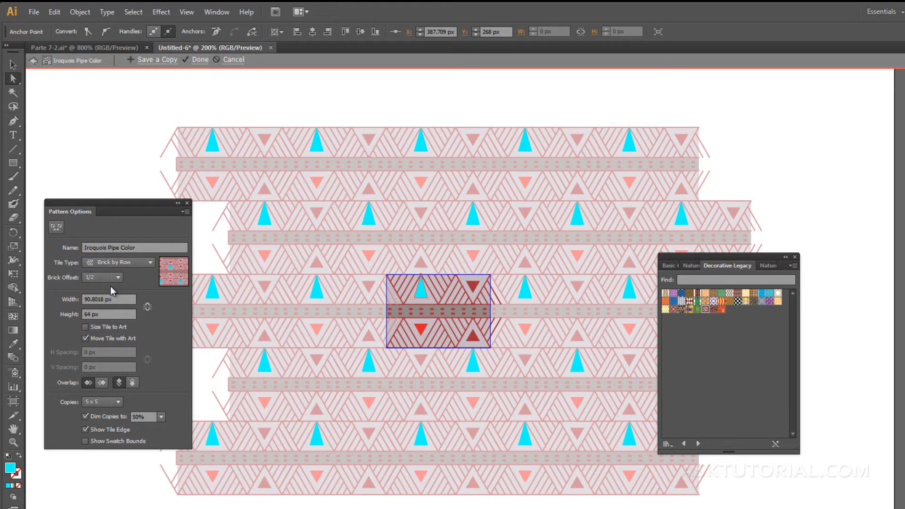
pyautogui.click(137, 263)
pyautogui.click(117, 297)
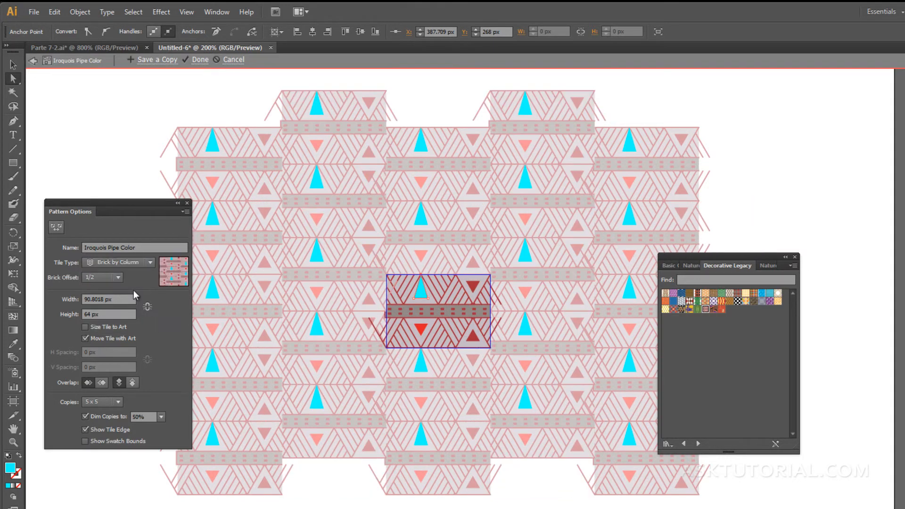
pyautogui.click(144, 265)
pyautogui.click(125, 308)
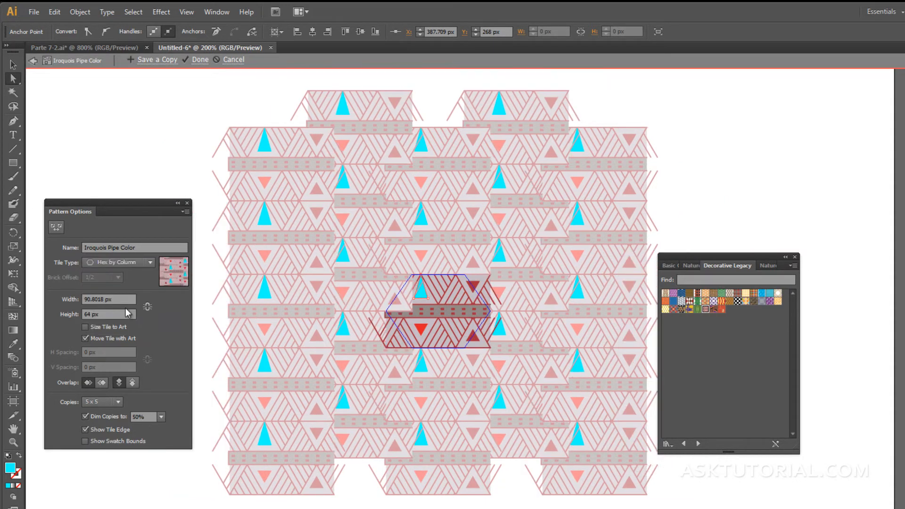
pyautogui.click(149, 262)
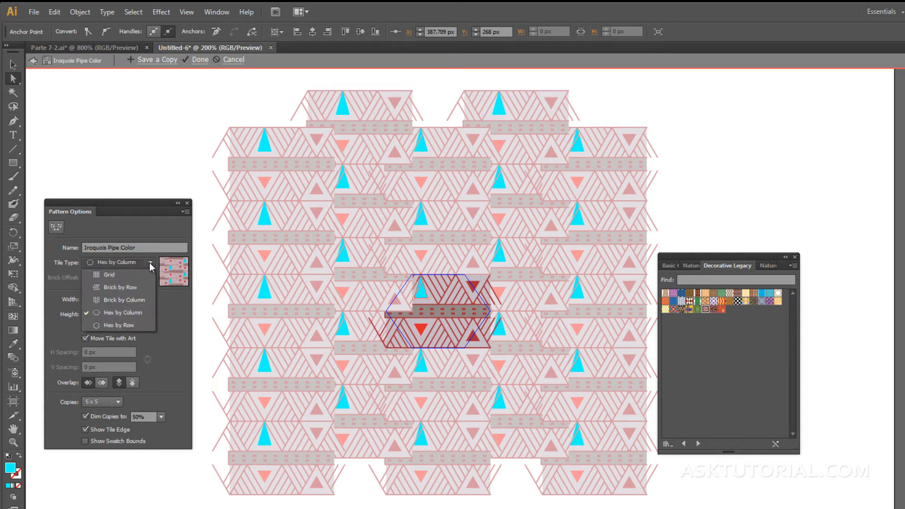
pyautogui.click(116, 325)
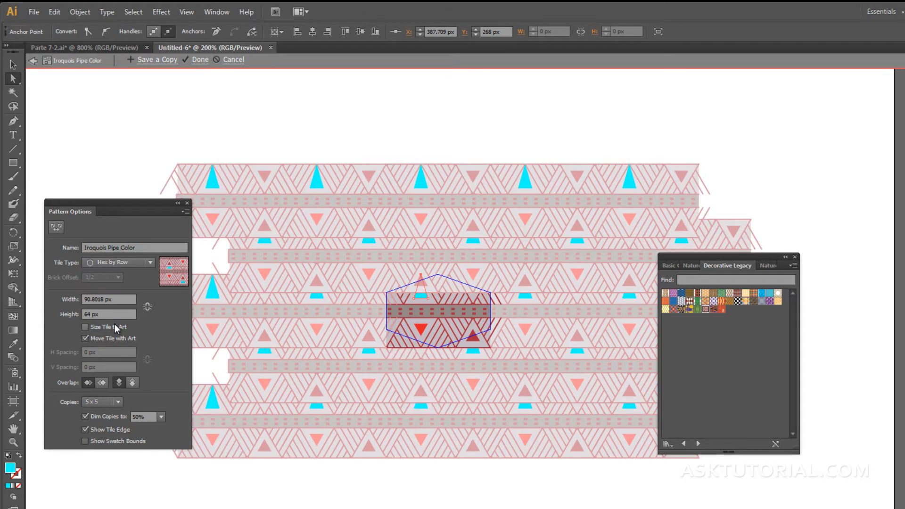
# Try Brick by Column and Brick by Row again, and return the pattern's tile type to Grid.
pyautogui.click(149, 262)
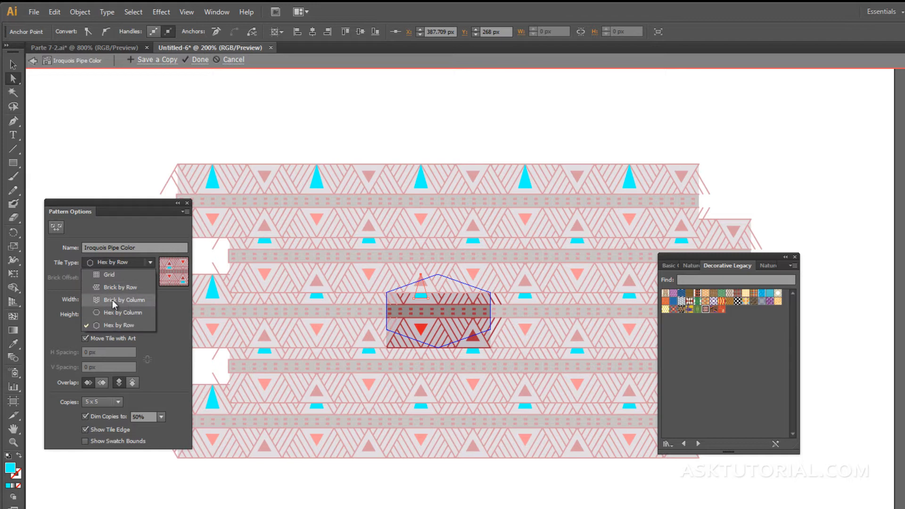
pyautogui.click(113, 300)
pyautogui.click(145, 261)
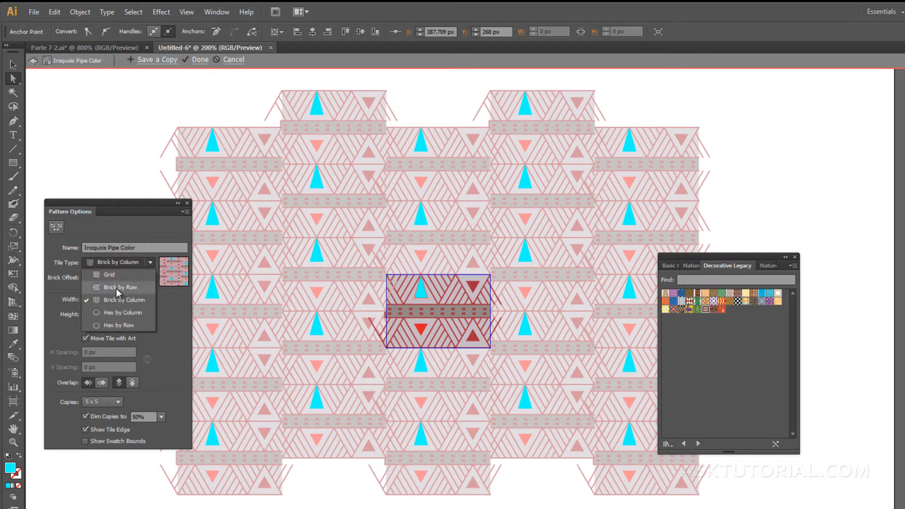
pyautogui.click(116, 287)
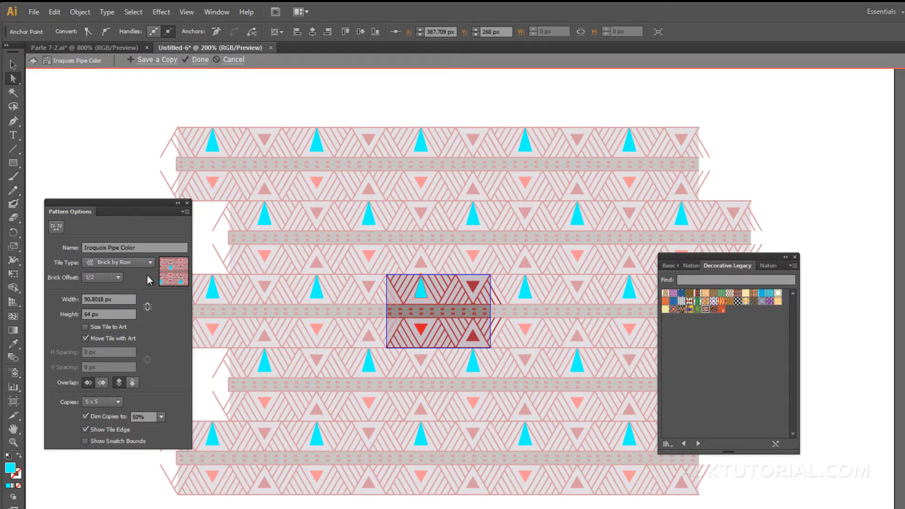
pyautogui.click(149, 262)
pyautogui.click(131, 270)
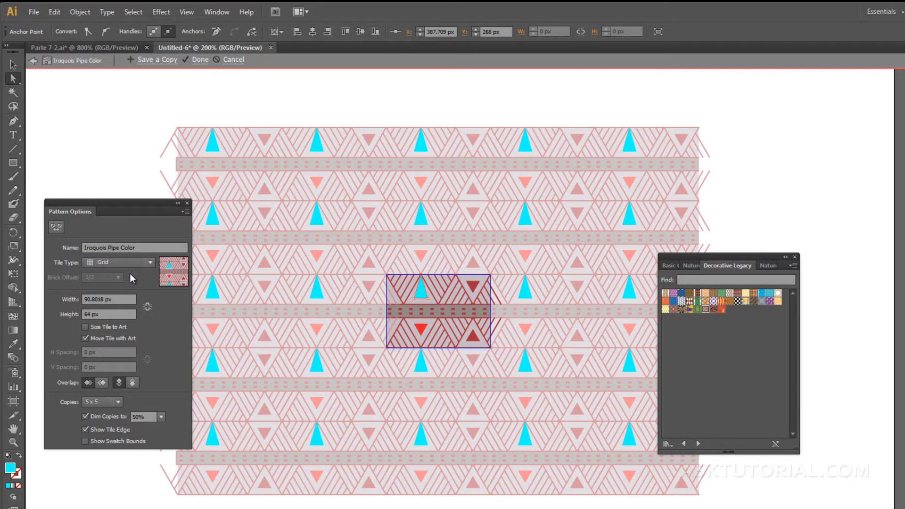
# Try a pattern tile height of 100 px, and set it back to 64 px.
pyautogui.doubleClick(94, 313)
pyautogui.write('100')
pyautogui.press('Return')
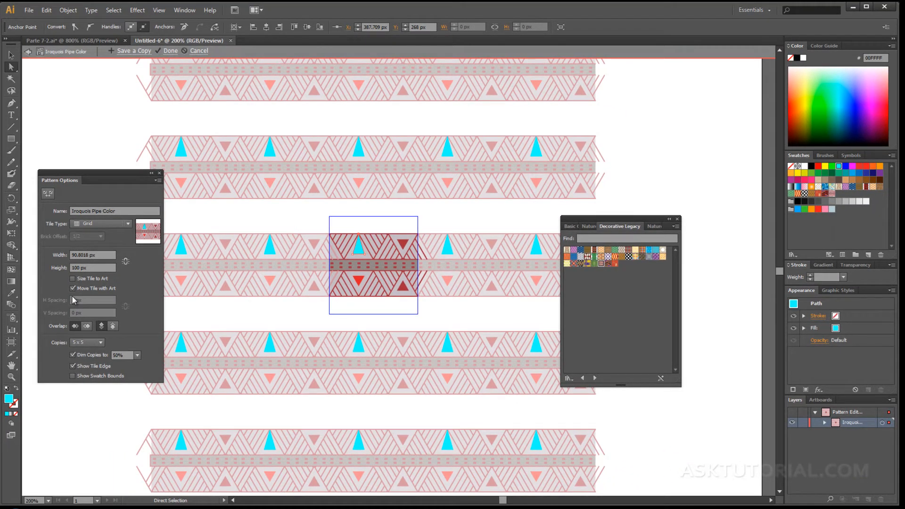
pyautogui.write('64')
pyautogui.press('Return')
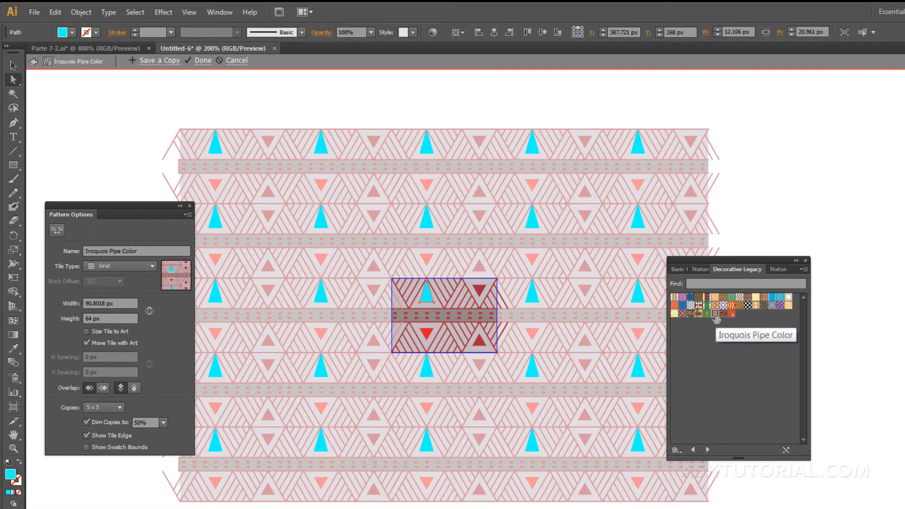
# Save a copy of the edited pattern as "triangulos azules" and cancel the edits to the original pattern.
pyautogui.click(169, 61)
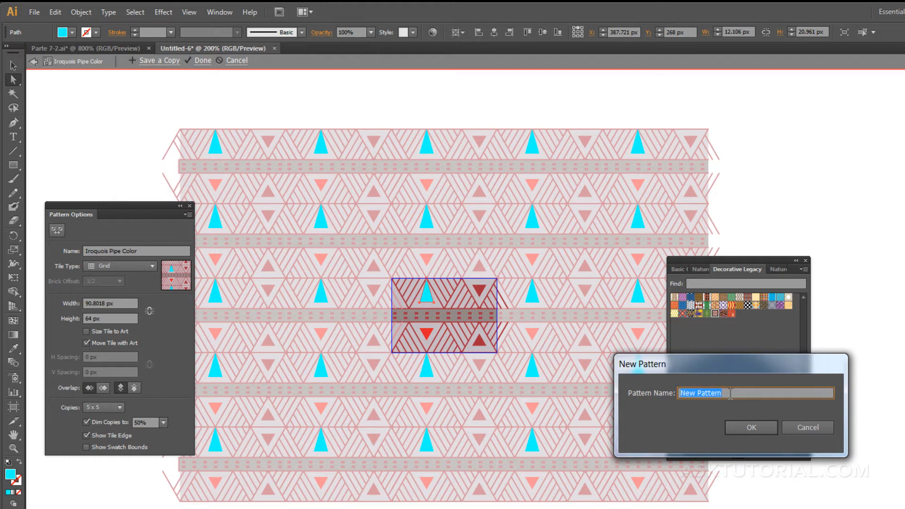
pyautogui.write('triangulos azules')
pyautogui.click(750, 427)
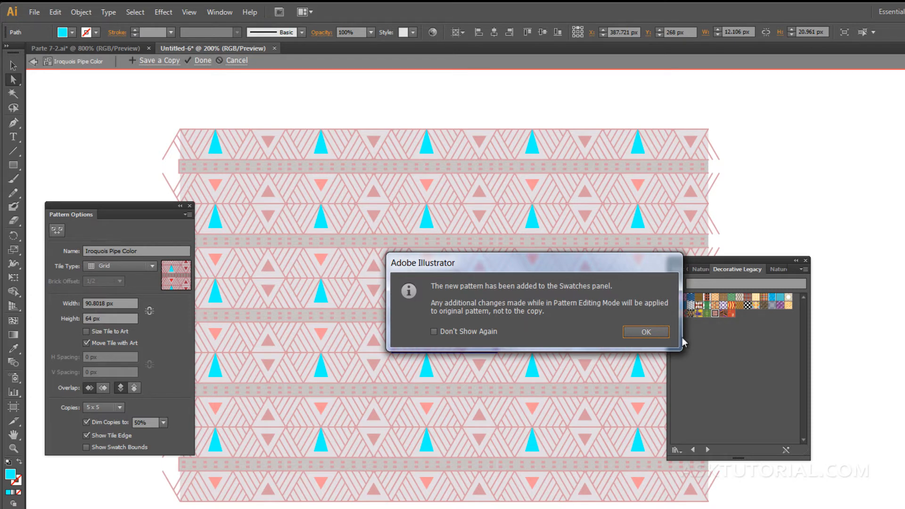
pyautogui.click(658, 334)
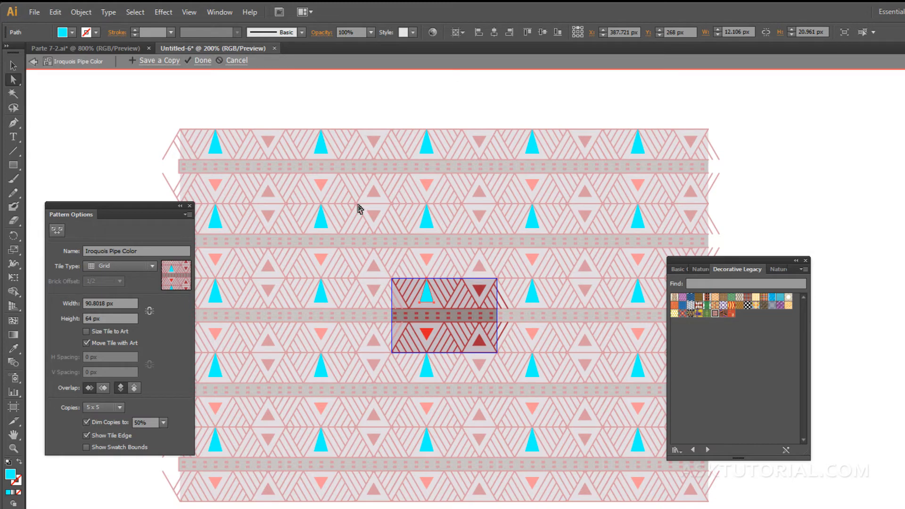
pyautogui.click(236, 60)
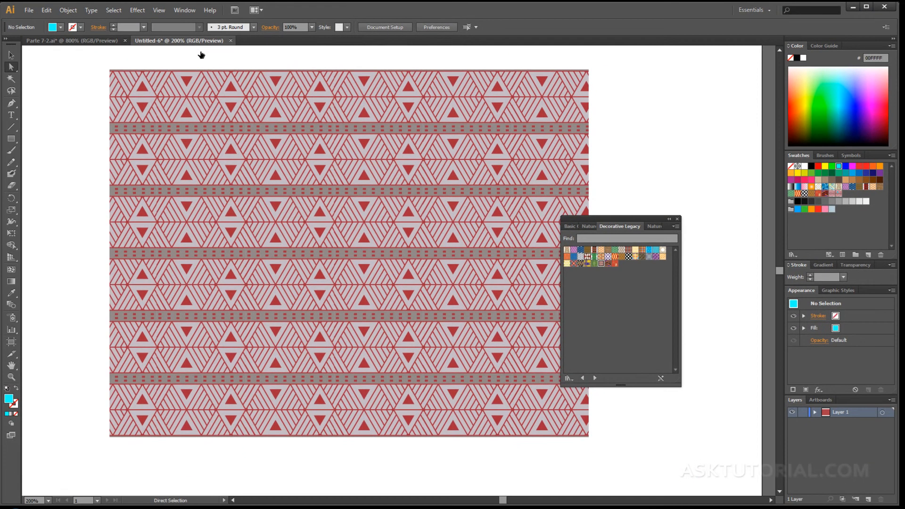
# Select the rectangle, compare the triangulos azules and Iroquois Pipe Color swatches on it, and fill it with triangulos azules.
pyautogui.click(409, 159)
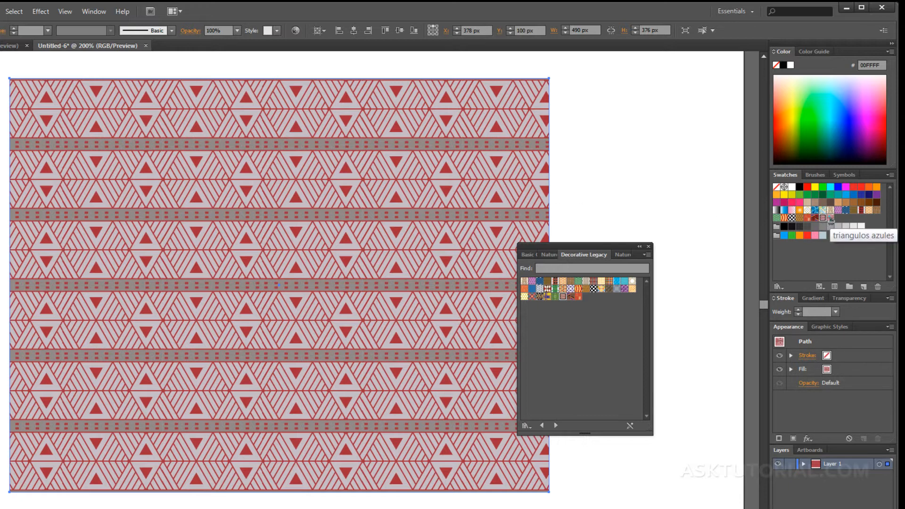
pyautogui.click(830, 218)
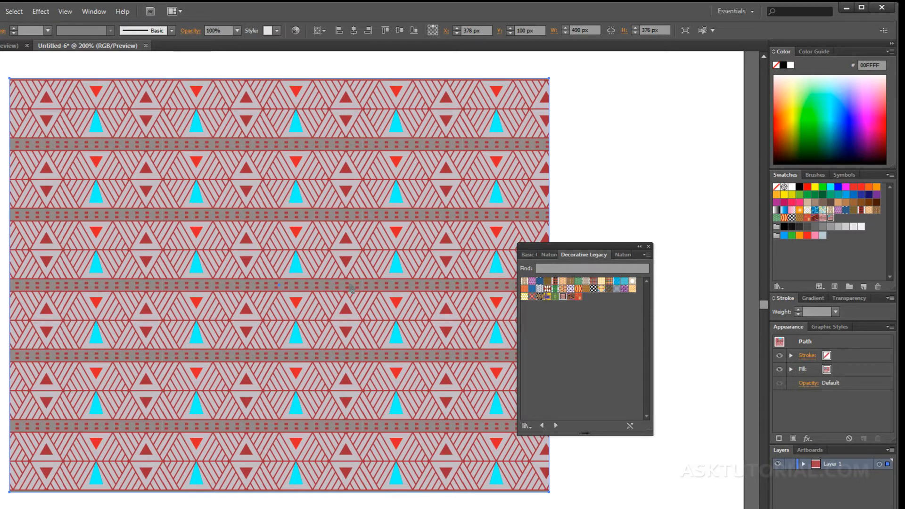
pyautogui.click(823, 219)
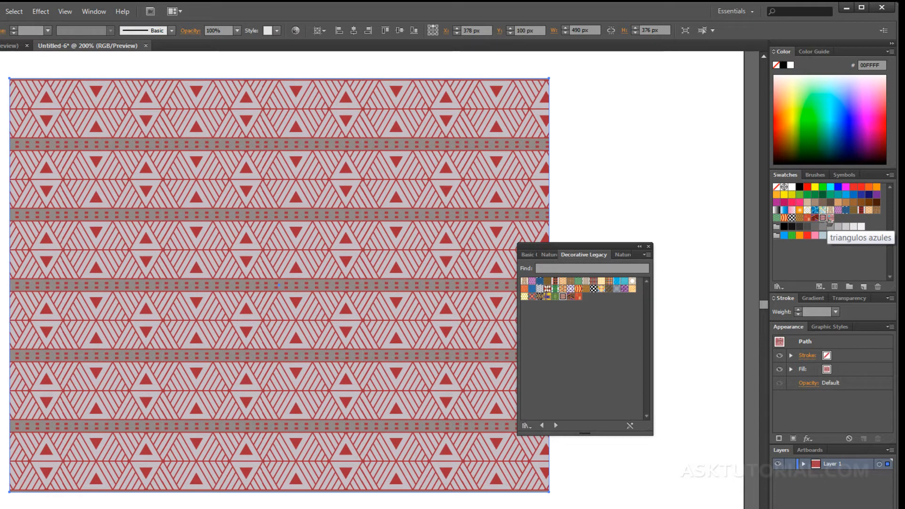
pyautogui.click(828, 219)
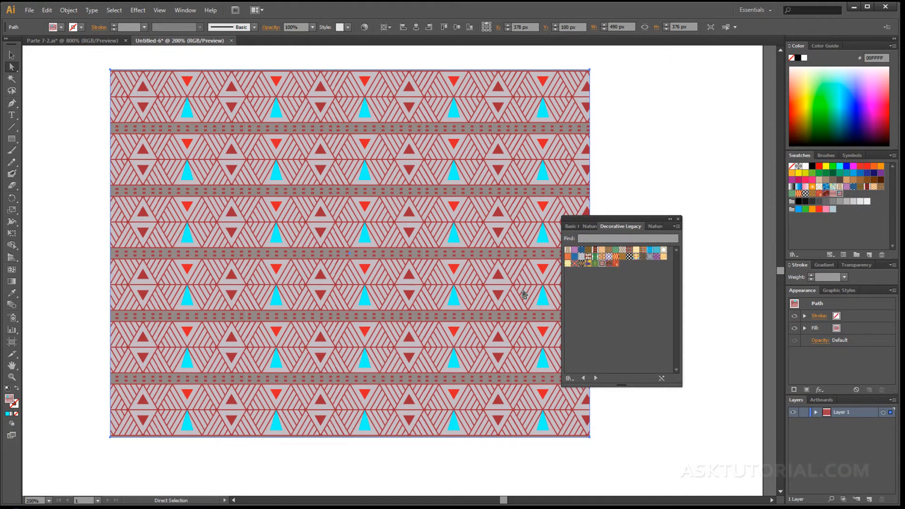
# Try the blue-and-yellow fish pattern from Decorative Legacy, and fill the rectangle with the black, red and yellow creature pattern.
pyautogui.click(583, 263)
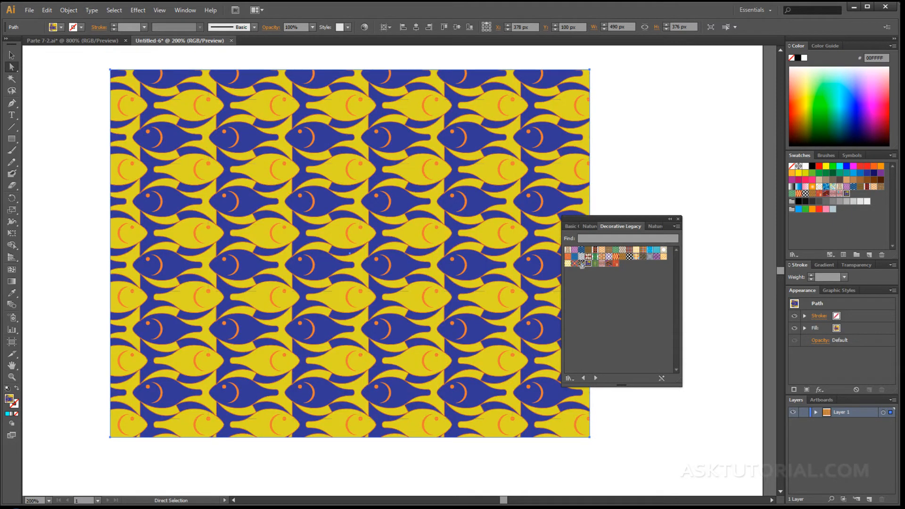
pyautogui.click(581, 263)
pyautogui.click(581, 258)
pyautogui.click(581, 263)
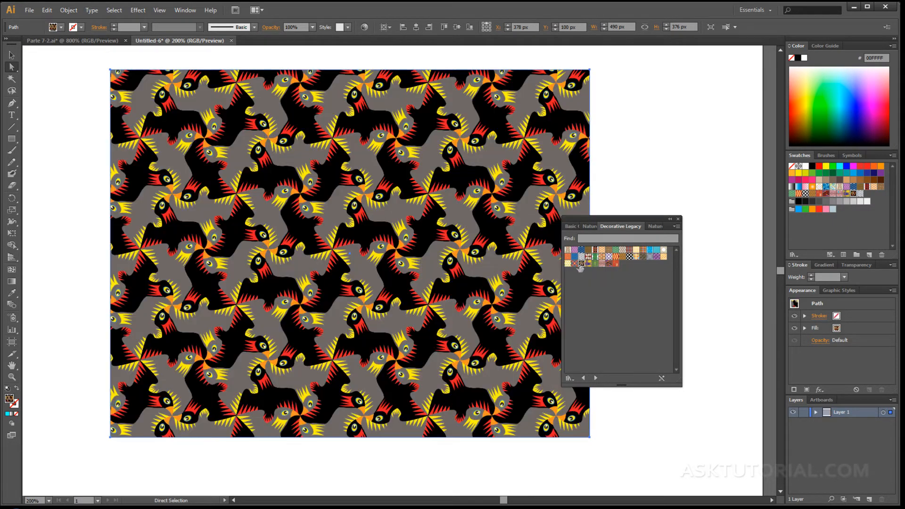
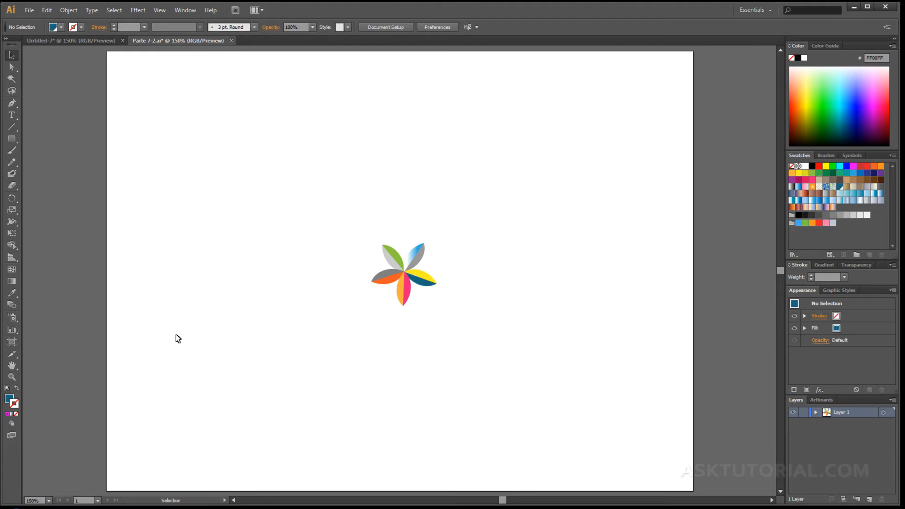
# Select all petals of the multicoloured flower in Parte 7-2.ai and copy them.
pyautogui.click(13, 377)
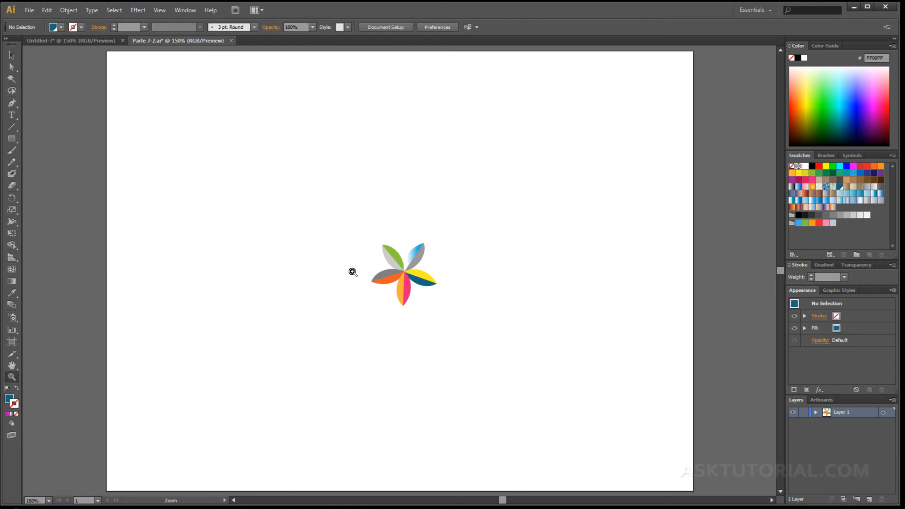
pyautogui.moveTo(357, 234); pyautogui.dragTo(442, 311)
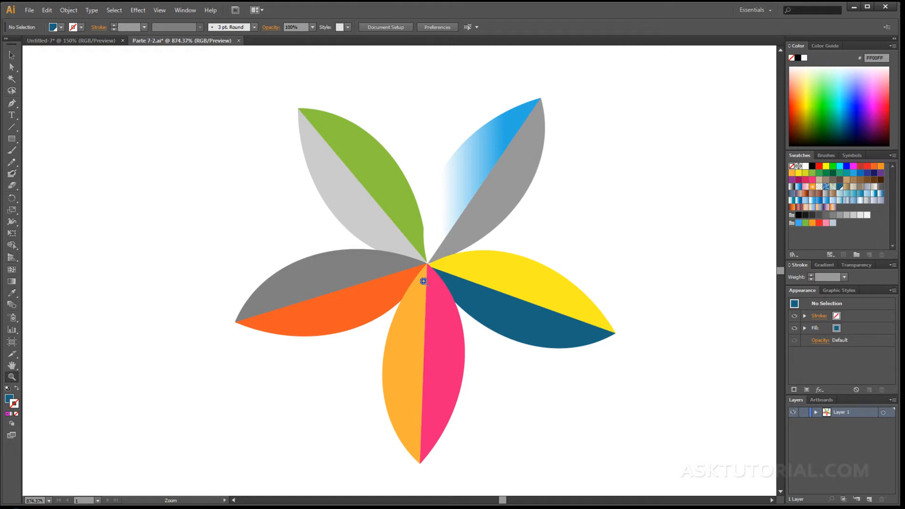
pyautogui.click(11, 57)
pyautogui.moveTo(237, 88); pyautogui.dragTo(637, 481)
pyautogui.hotkey('ctrl', 'c')
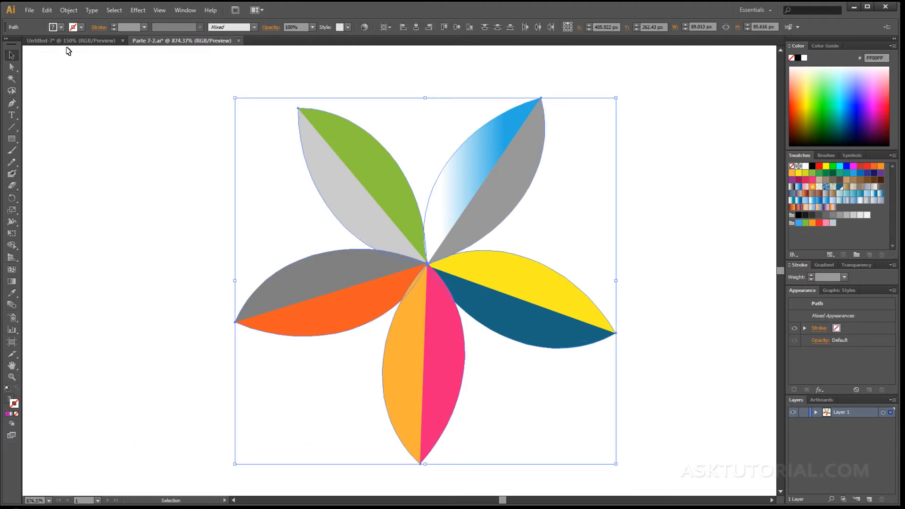
# Create a new document with the Web profile at 960 x 560 px.
pyautogui.hotkey('ctrl', 'n')
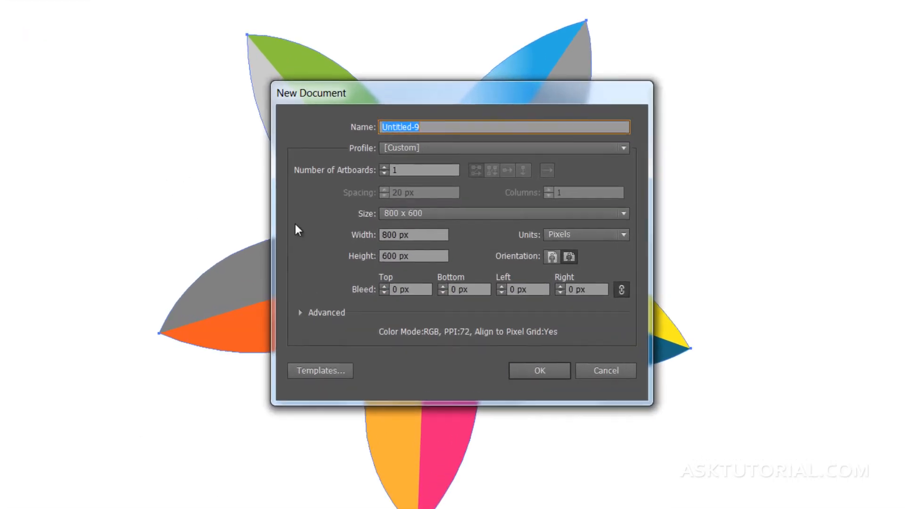
pyautogui.click(453, 133)
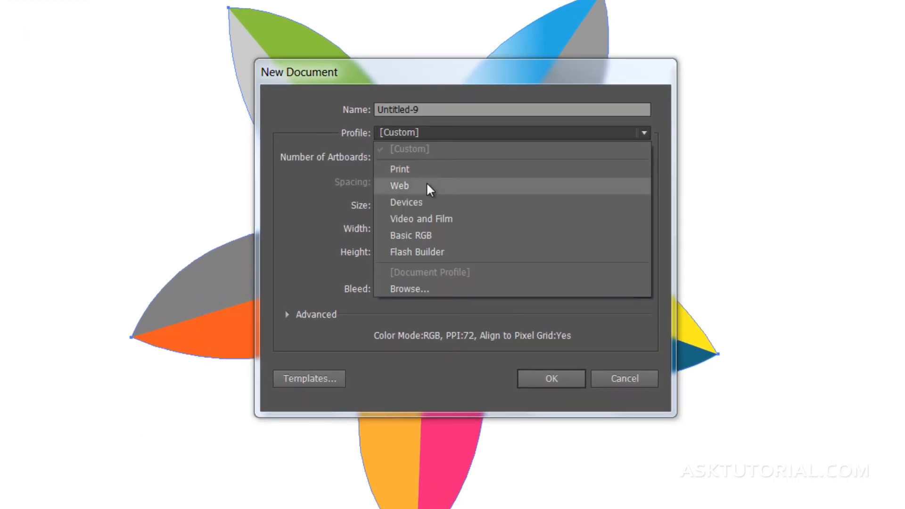
pyautogui.click(427, 186)
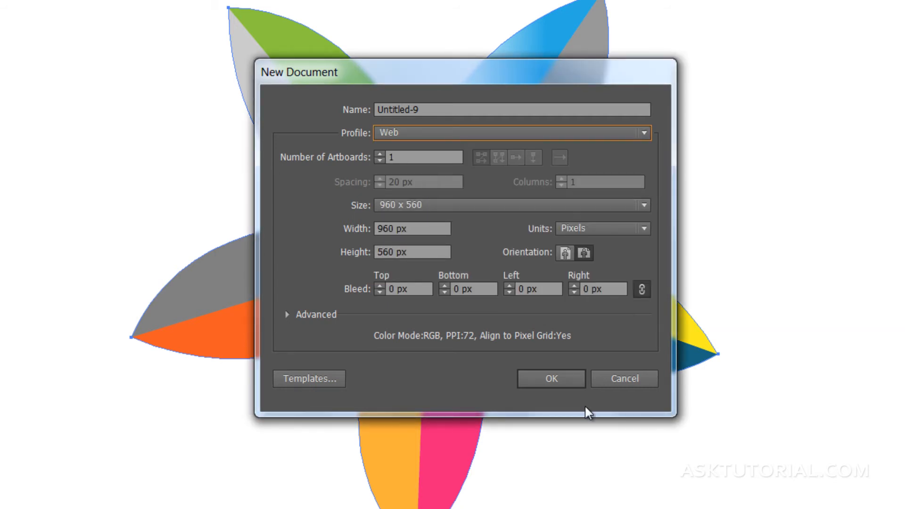
pyautogui.click(567, 380)
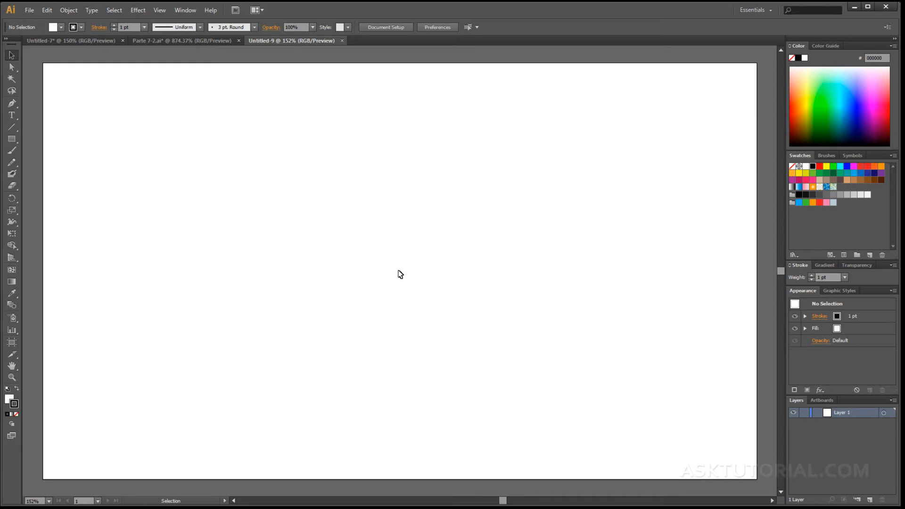
# Paste the flower with its colors converted to preserve appearance, and make a new pattern from it.
pyautogui.hotkey('ctrl', 'v')
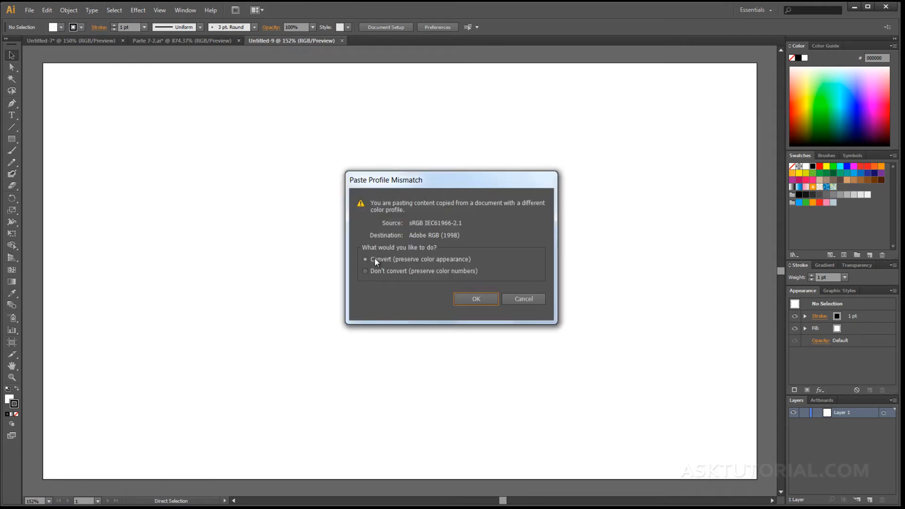
pyautogui.click(472, 299)
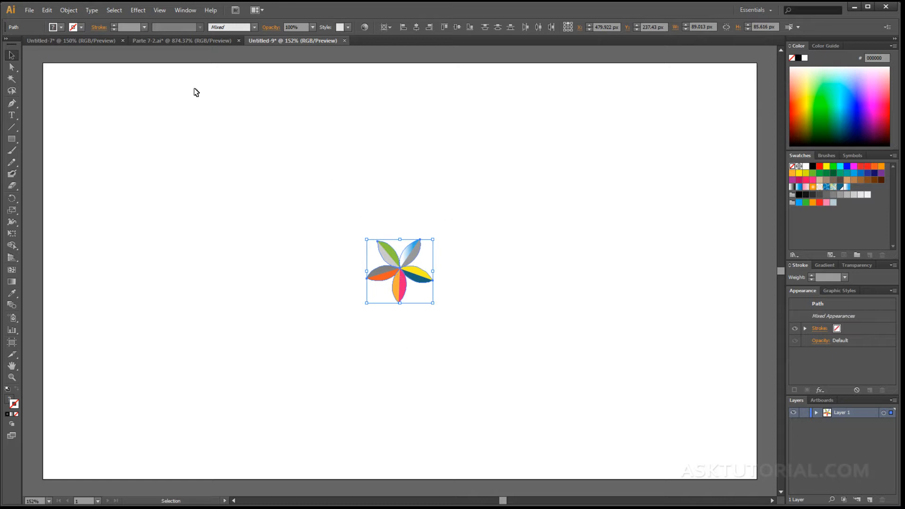
pyautogui.click(69, 10)
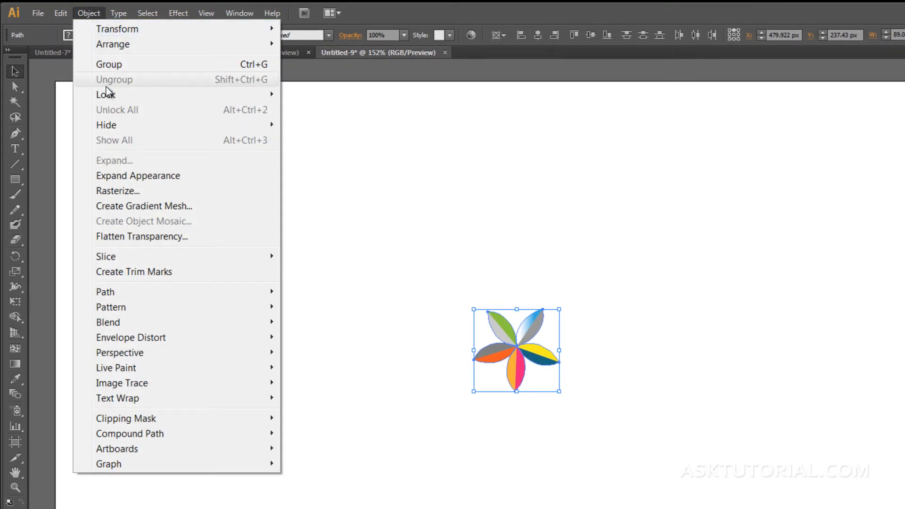
pyautogui.moveTo(107, 311)
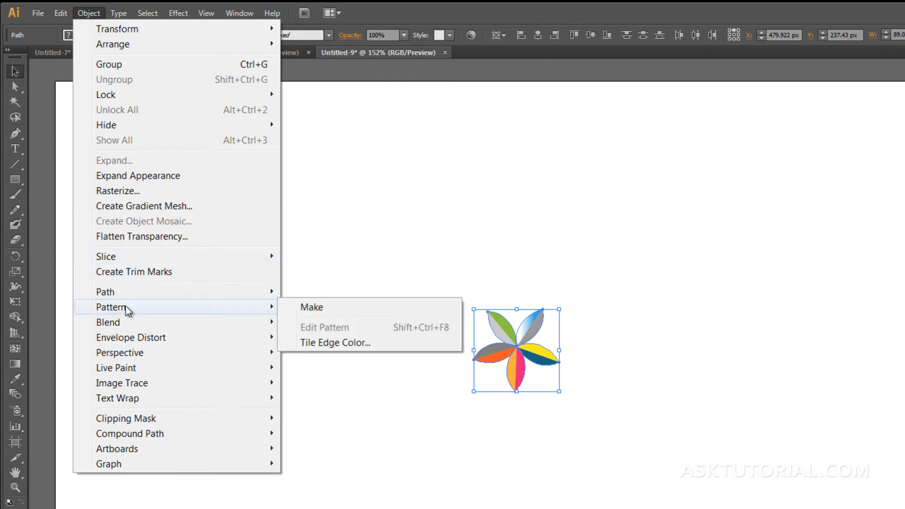
pyautogui.click(311, 307)
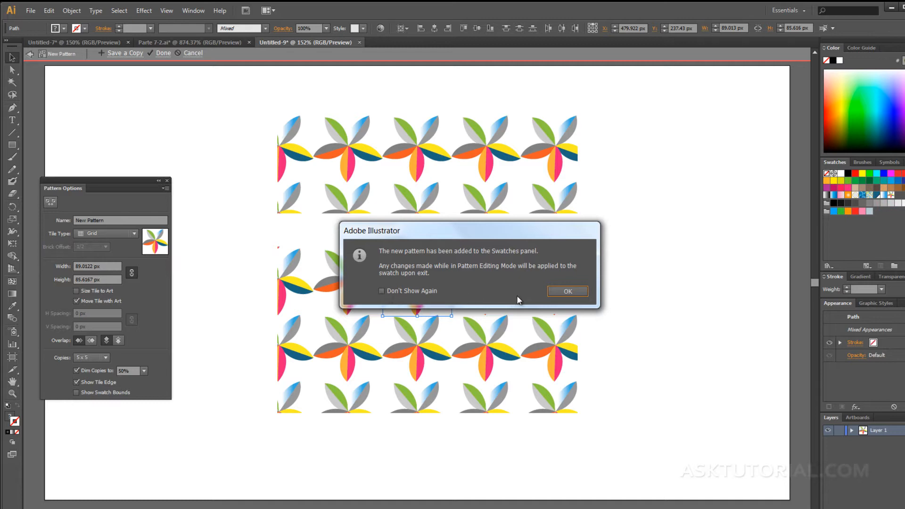
pyautogui.click(566, 291)
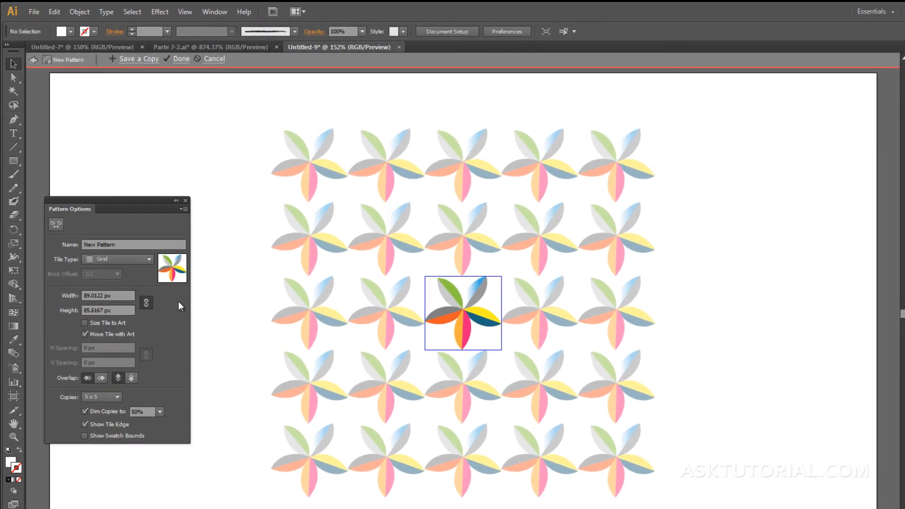
# Name the new flower pattern "Flores".
pyautogui.moveTo(141, 200); pyautogui.dragTo(186, 201)
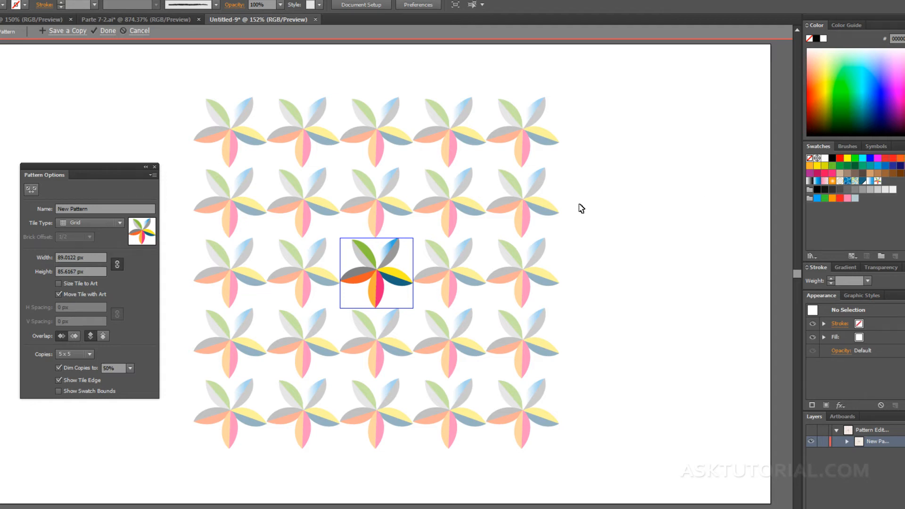
pyautogui.click(58, 209)
pyautogui.press('BackSpace')
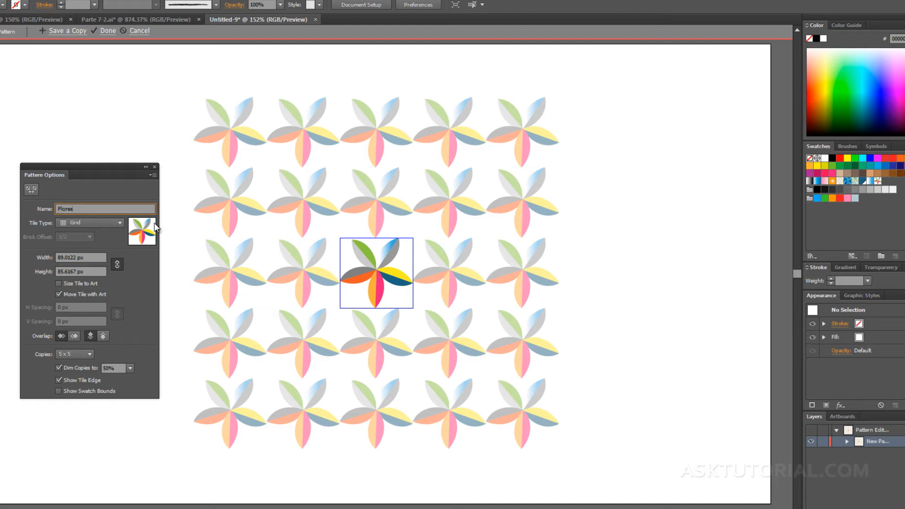
# Compare the Brick by Row, Brick by Column, Hex by Column and Hex by Row tile types, and set the pattern to Brick by Column.
pyautogui.click(120, 223)
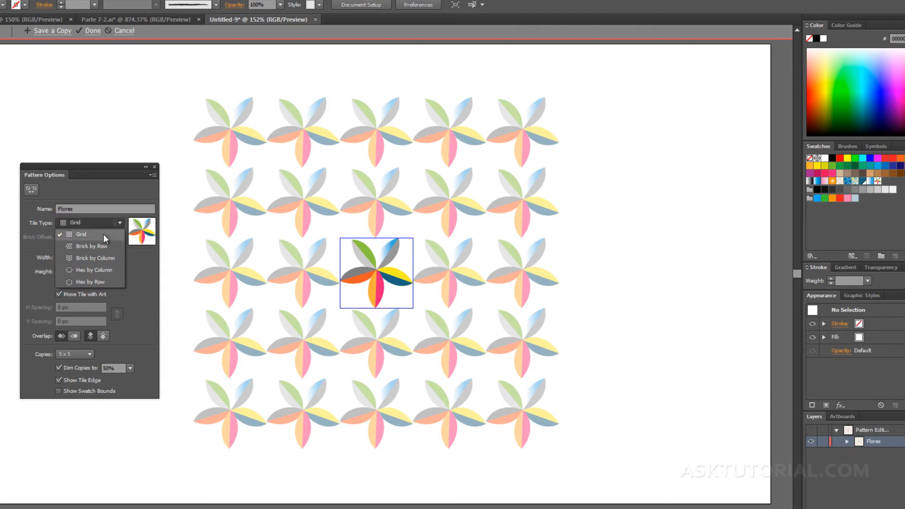
pyautogui.click(78, 245)
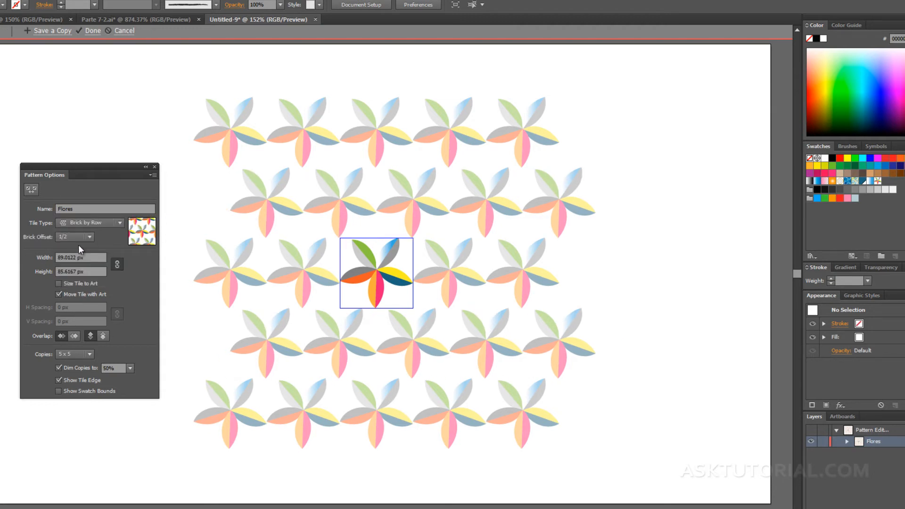
pyautogui.click(120, 223)
pyautogui.click(100, 255)
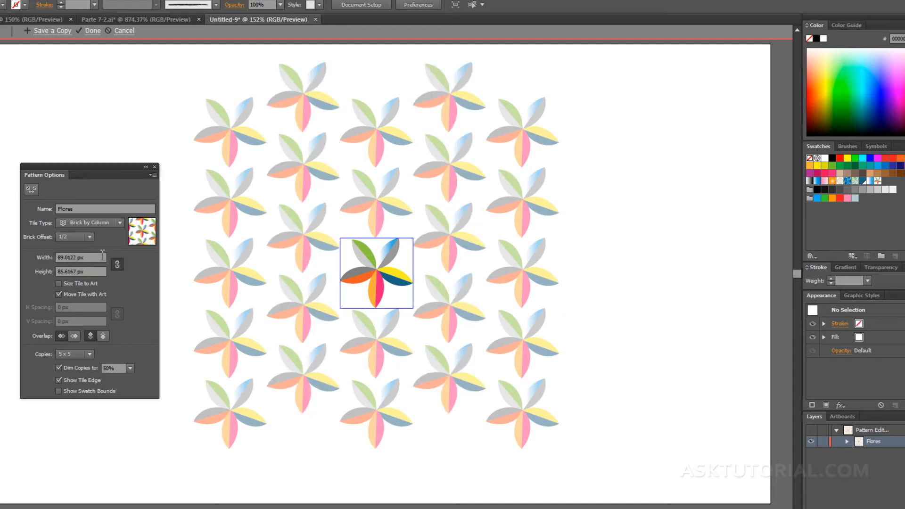
pyautogui.click(119, 223)
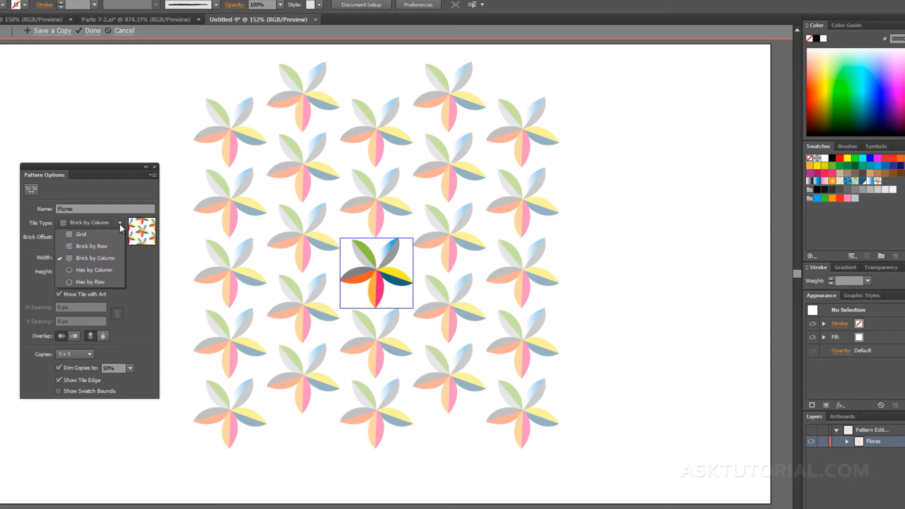
pyautogui.click(78, 270)
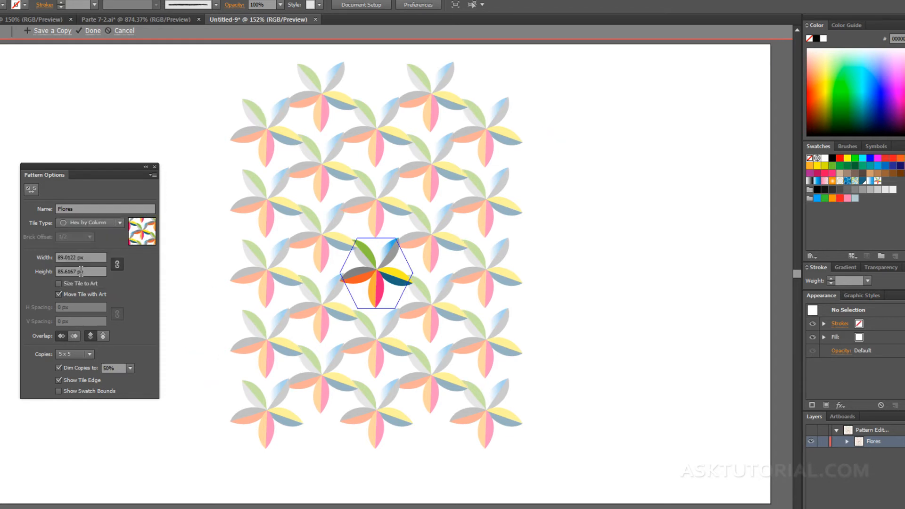
pyautogui.click(116, 222)
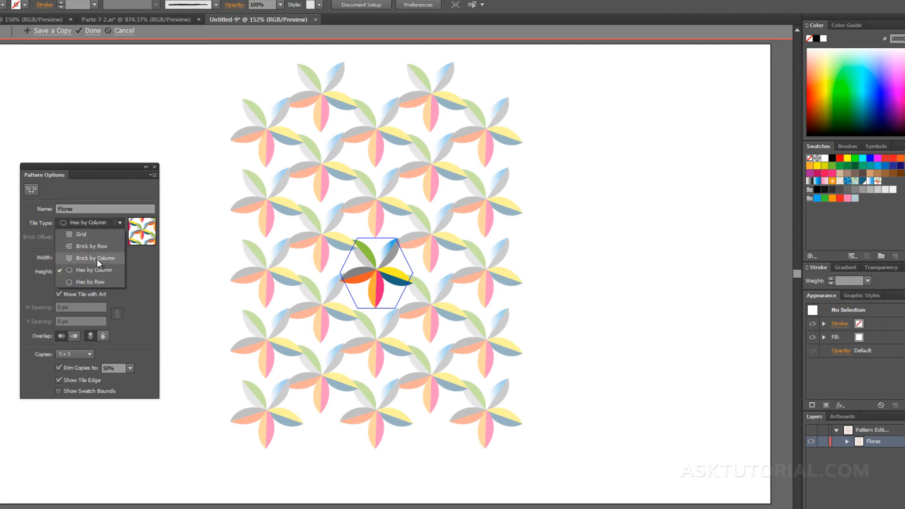
pyautogui.click(77, 282)
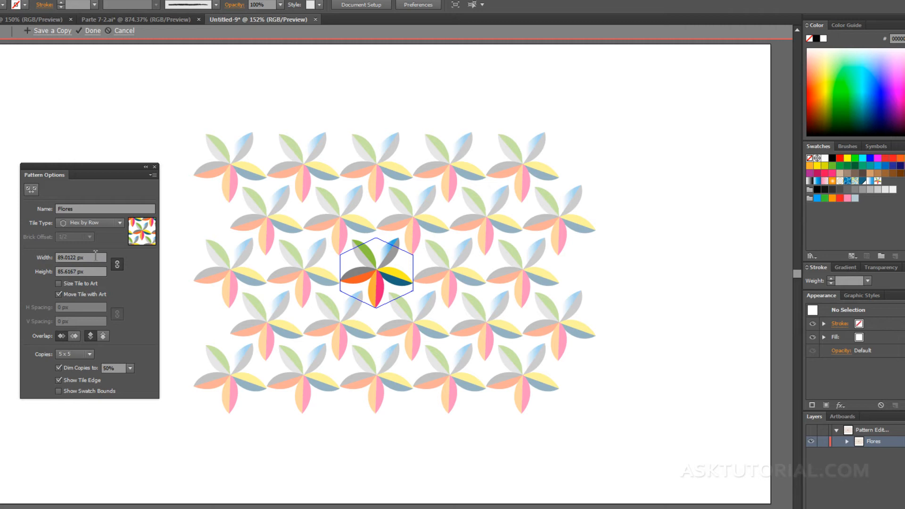
pyautogui.click(116, 223)
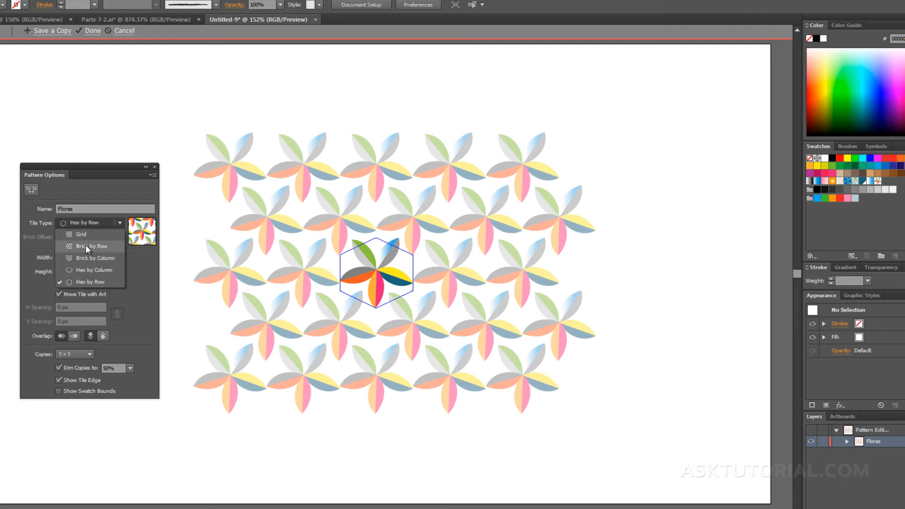
pyautogui.click(77, 259)
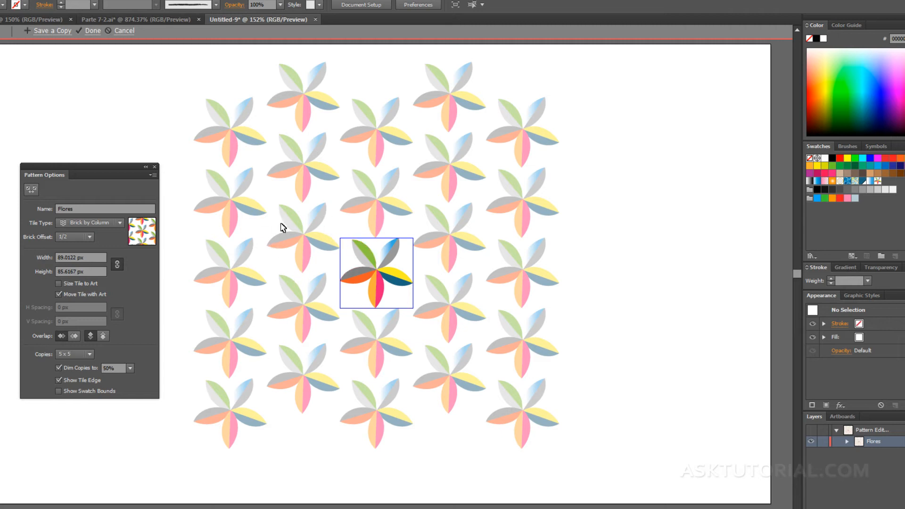
# Try brick offsets of 1/3 and 1/4 on the Flores pattern, and set the offset back to 1/2.
pyautogui.click(90, 236)
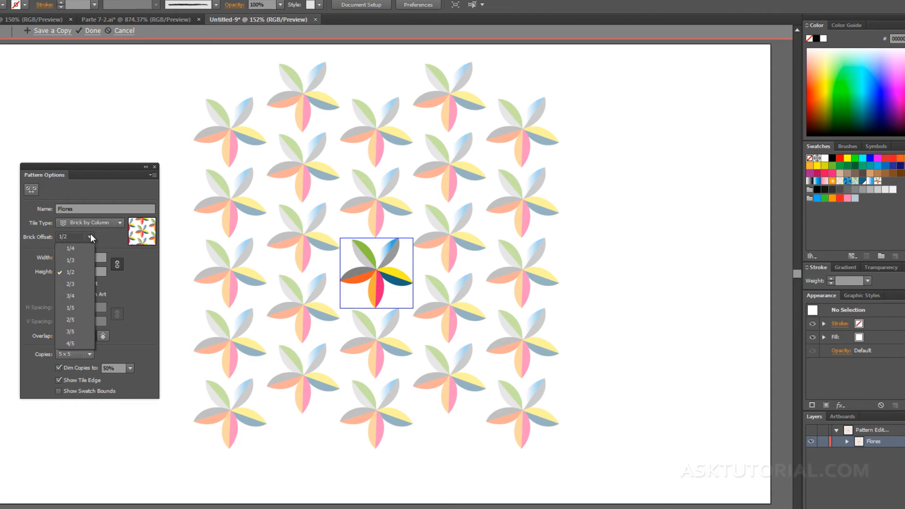
pyautogui.click(73, 259)
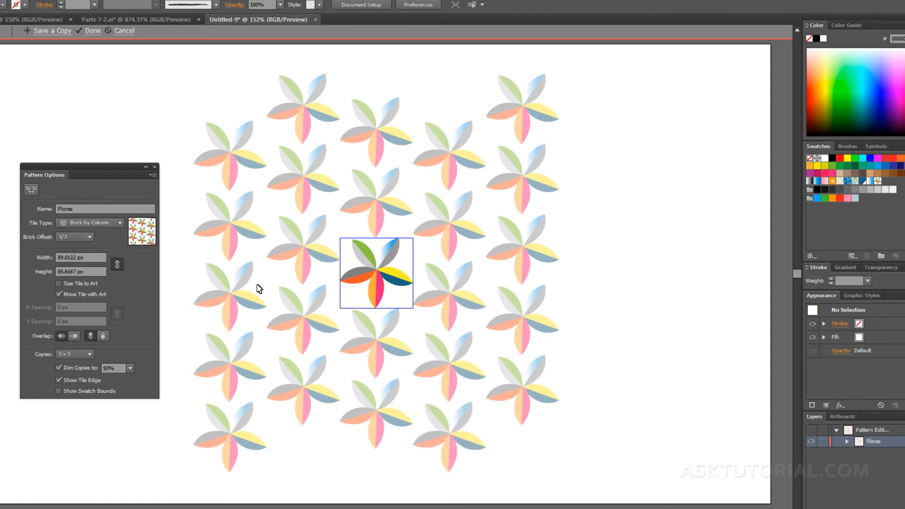
pyautogui.click(89, 236)
pyautogui.click(88, 245)
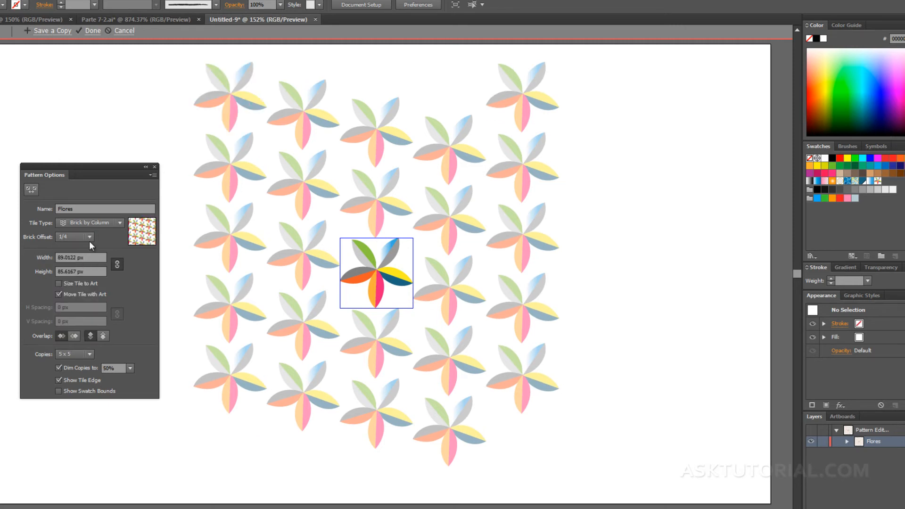
pyautogui.click(89, 236)
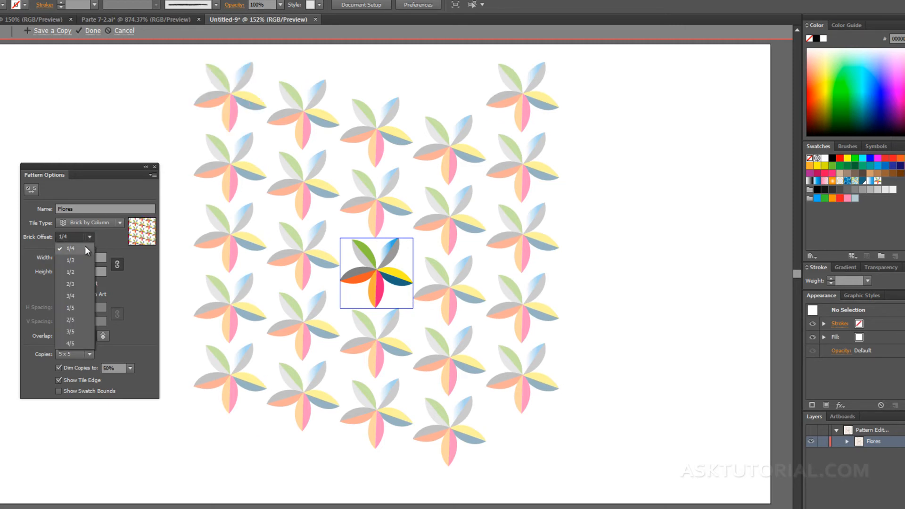
pyautogui.click(70, 272)
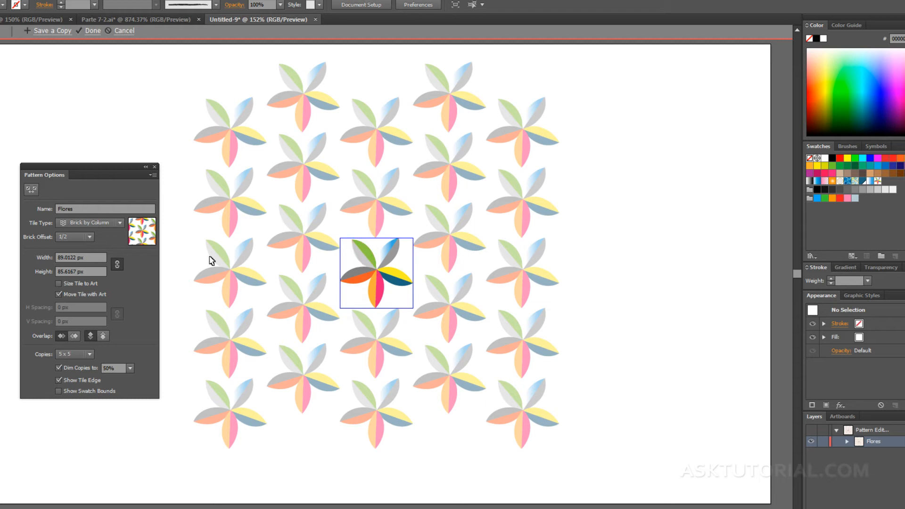
# Try brick offsets of 1/5, 3/5 and 4/5 on the Flores pattern, and return the offset to 1/2.
pyautogui.click(90, 237)
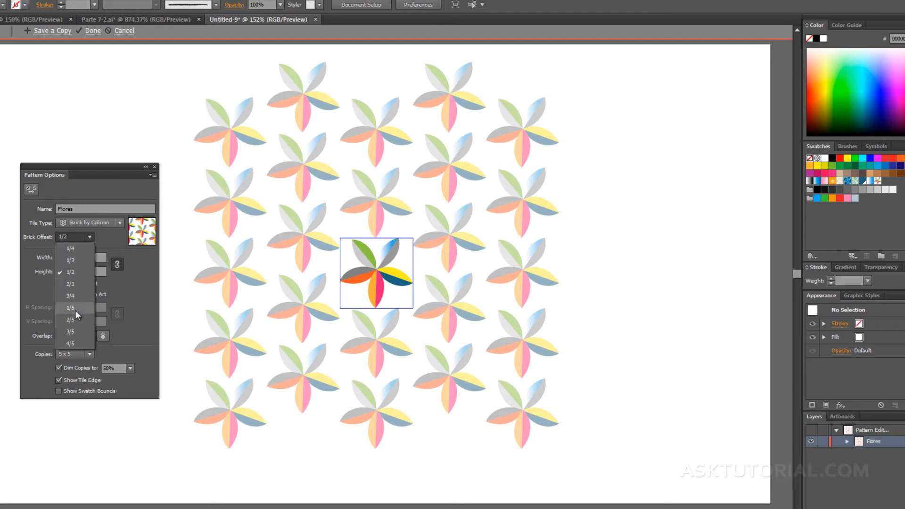
pyautogui.click(74, 308)
pyautogui.click(90, 238)
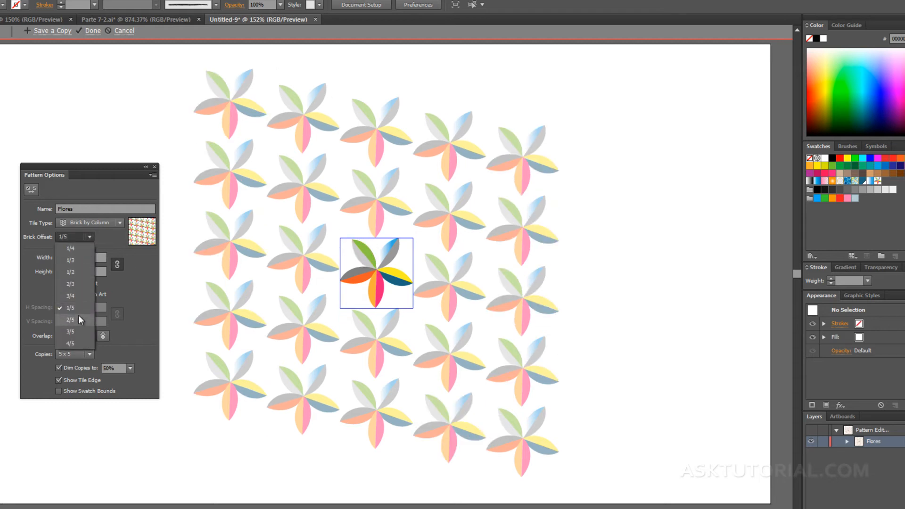
pyautogui.click(75, 328)
pyautogui.click(88, 236)
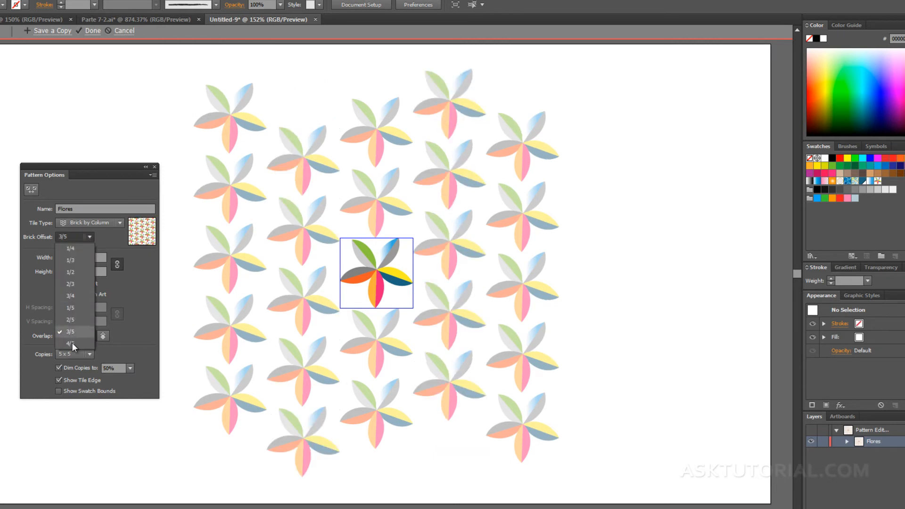
pyautogui.click(71, 344)
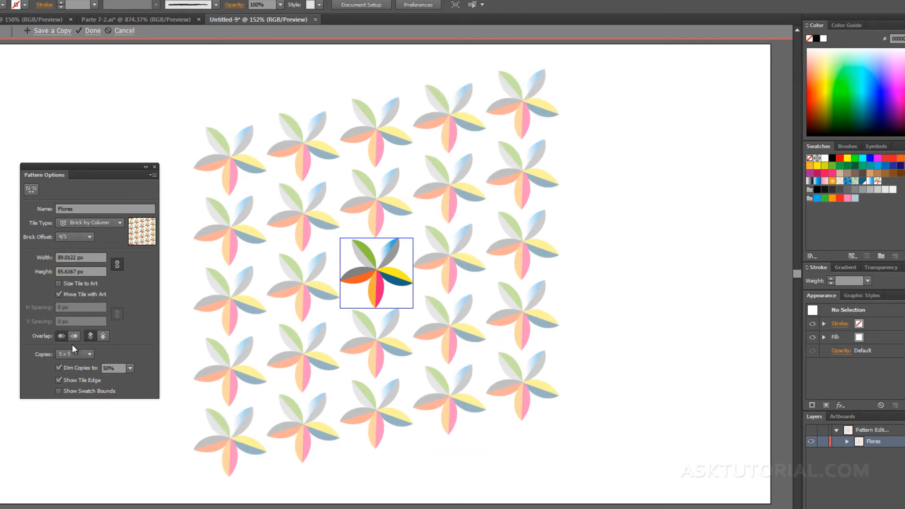
pyautogui.click(88, 237)
pyautogui.click(74, 273)
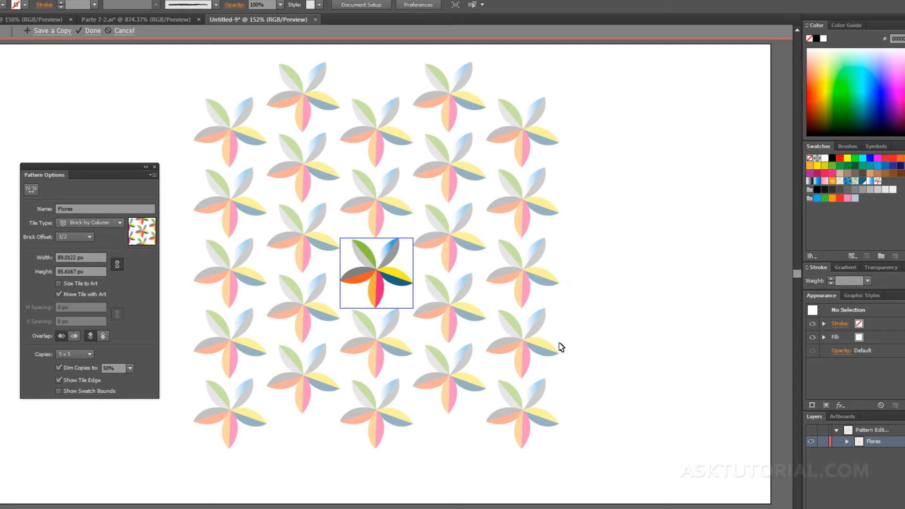
# Try the Grid tile type on the Flores pattern, and set it back to Brick by Column.
pyautogui.click(114, 222)
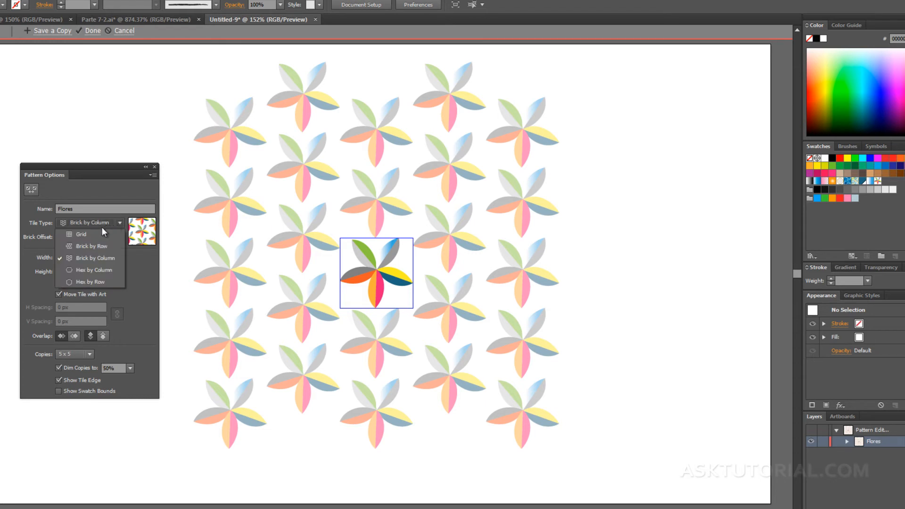
pyautogui.click(102, 224)
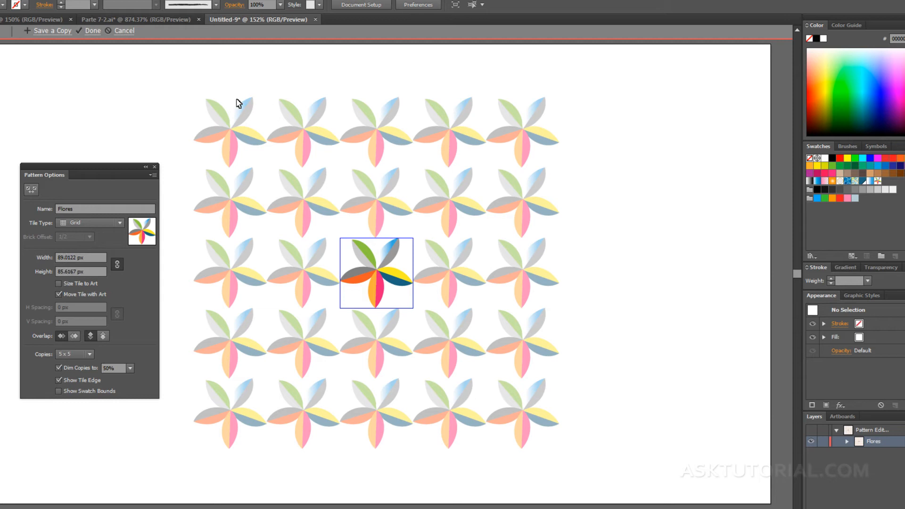
pyautogui.click(112, 223)
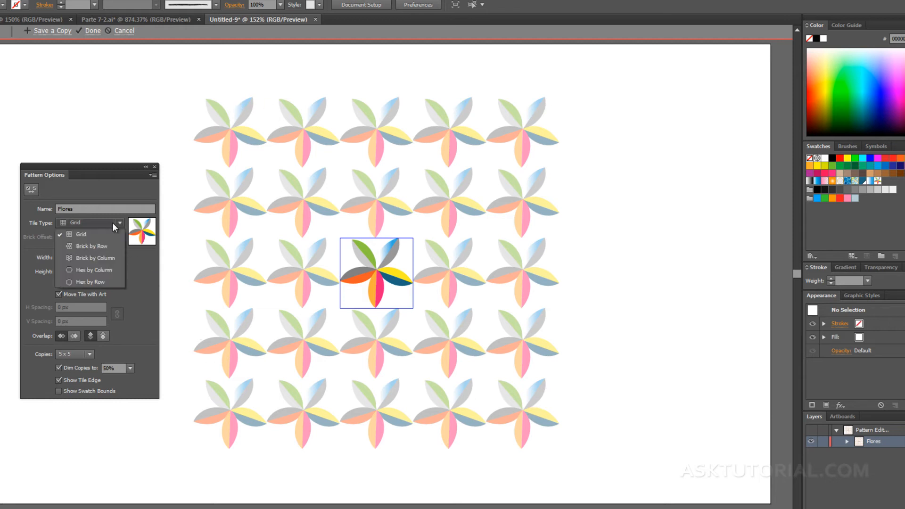
pyautogui.click(97, 247)
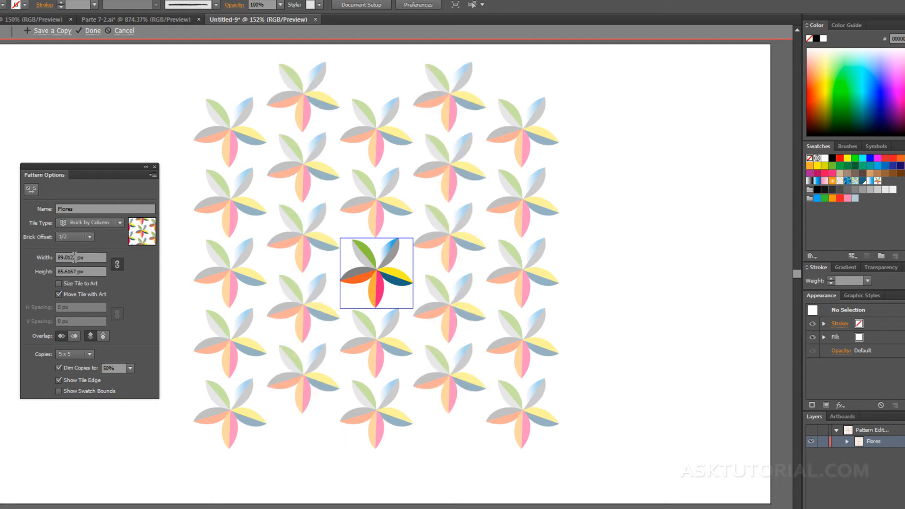
# Try a tile width of 100 px and a tile height of 100 px for the Flores pattern.
pyautogui.click(76, 257)
pyautogui.moveTo(76, 257); pyautogui.dragTo(56, 258)
pyautogui.write('100')
pyautogui.press('Return')
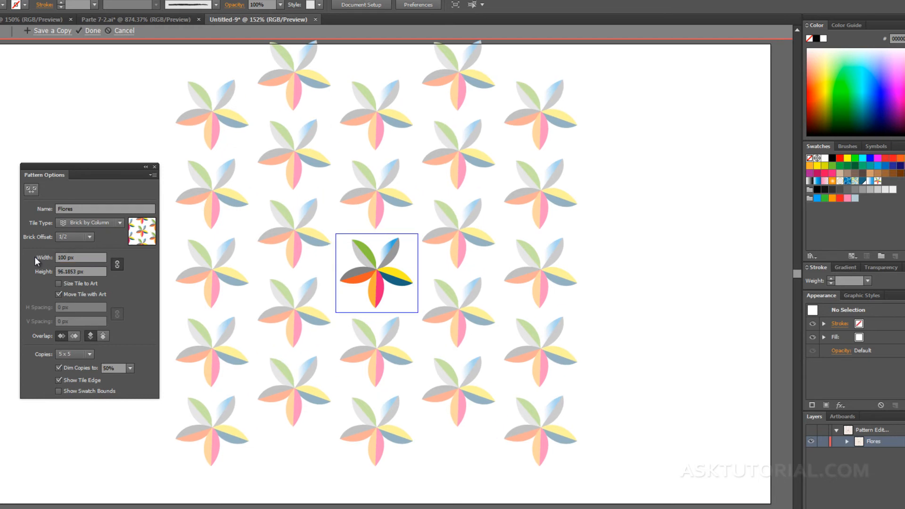
pyautogui.moveTo(100, 272); pyautogui.dragTo(31, 274)
pyautogui.write('100')
pyautogui.press('Return')
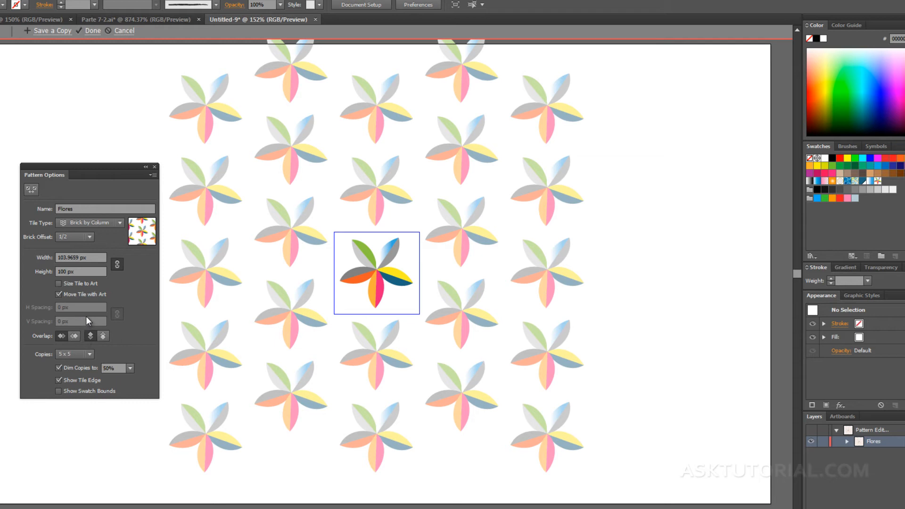
# Set the pattern tile's width to 100 px and reduce it to 90 px with its proportions linked.
pyautogui.click(118, 264)
pyautogui.tripleClick(100, 258)
pyautogui.write('100')
pyautogui.press('Return')
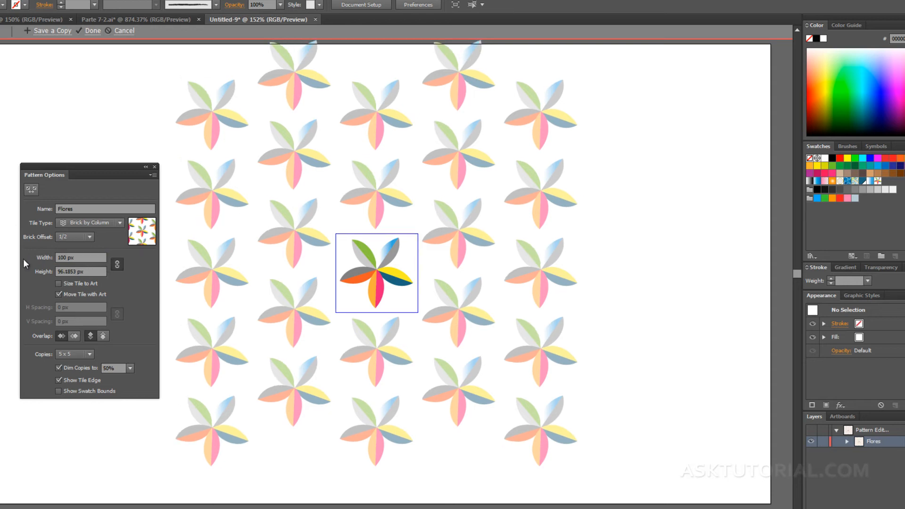
pyautogui.tripleClick(82, 258)
pyautogui.write('90')
pyautogui.press('Return')
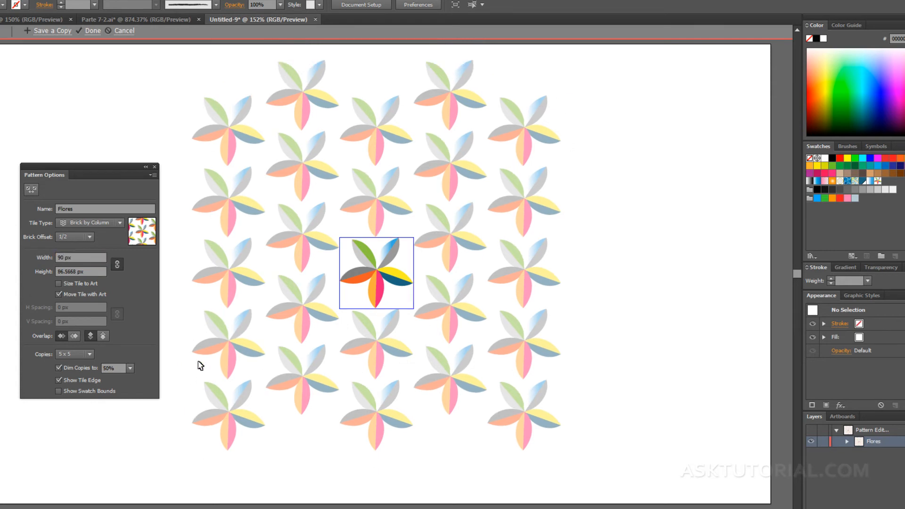
# Turn on Size Tile to Art and try linked horizontal and vertical spacings of 10 px and 20 px.
pyautogui.click(59, 283)
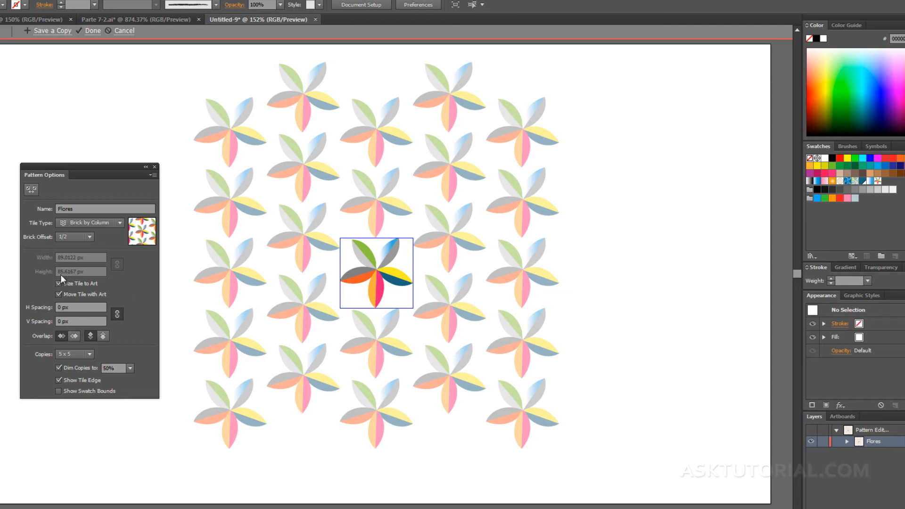
pyautogui.click(63, 310)
pyautogui.write('10')
pyautogui.press('Tab')
pyautogui.hotkey('shift', 'Tab')
pyautogui.write('20')
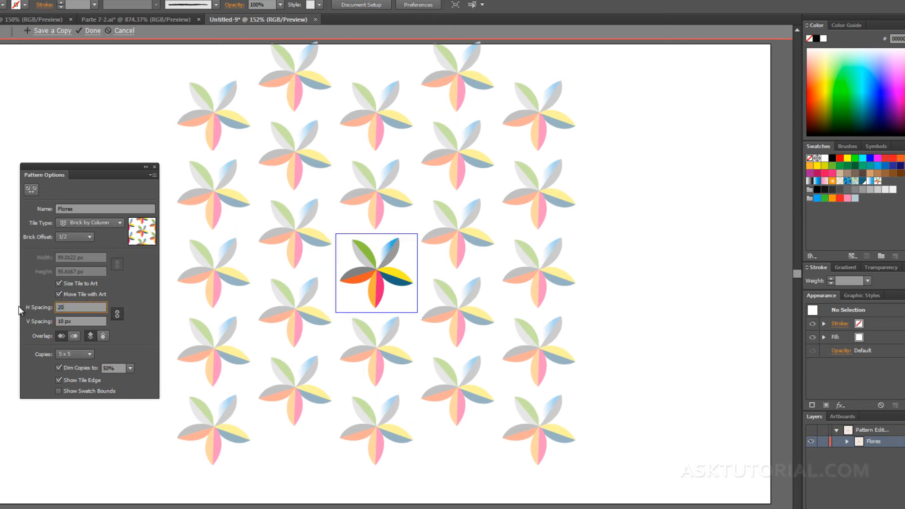
pyautogui.press('Return')
# Try linked tile spacings of 30 px and 40 px, and turn Size Tile to Art off.
pyautogui.click(76, 311)
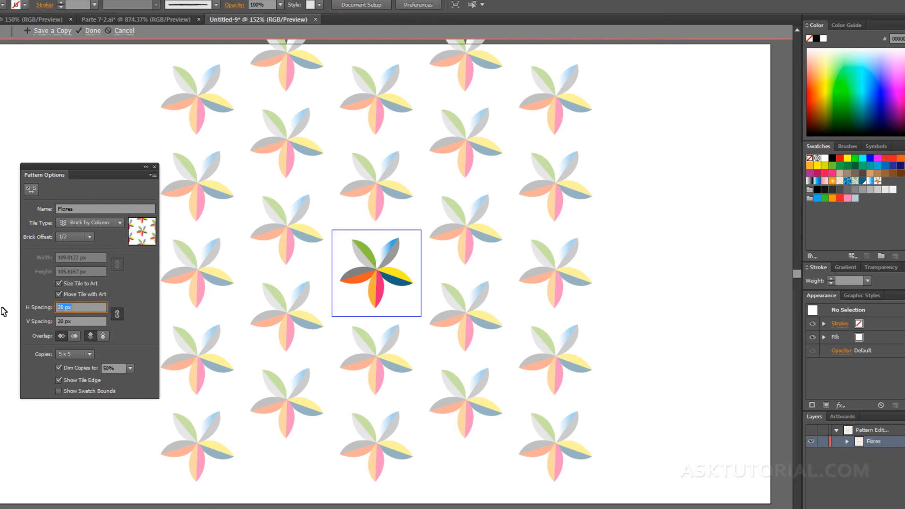
pyautogui.write('30')
pyautogui.press('Return')
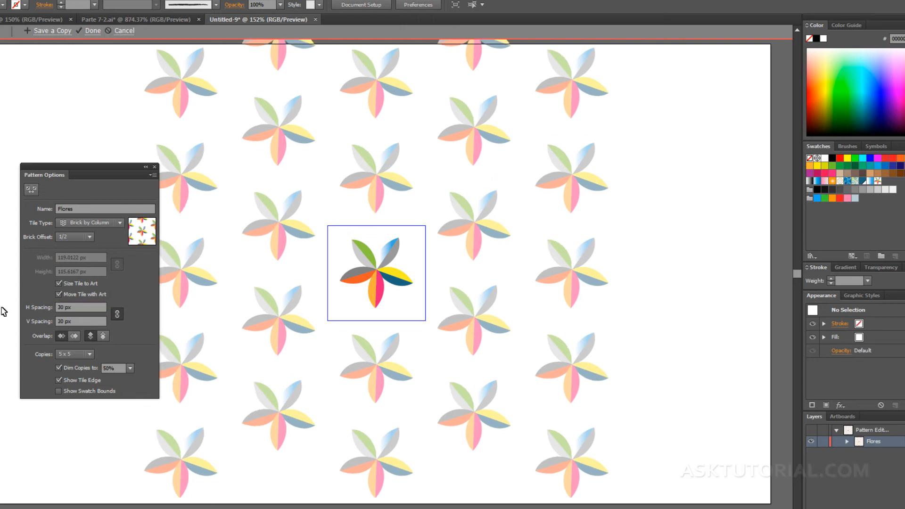
pyautogui.click(78, 307)
pyautogui.write('40')
pyautogui.press('Return')
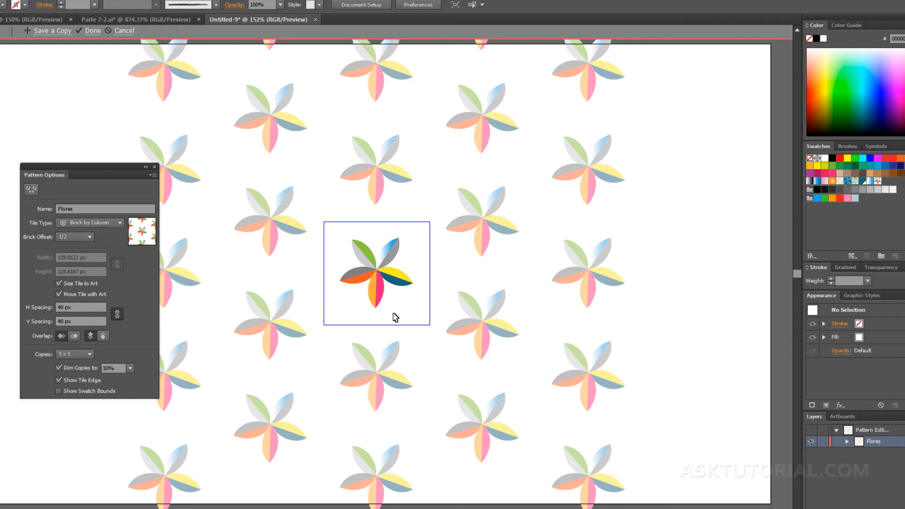
pyautogui.click(59, 283)
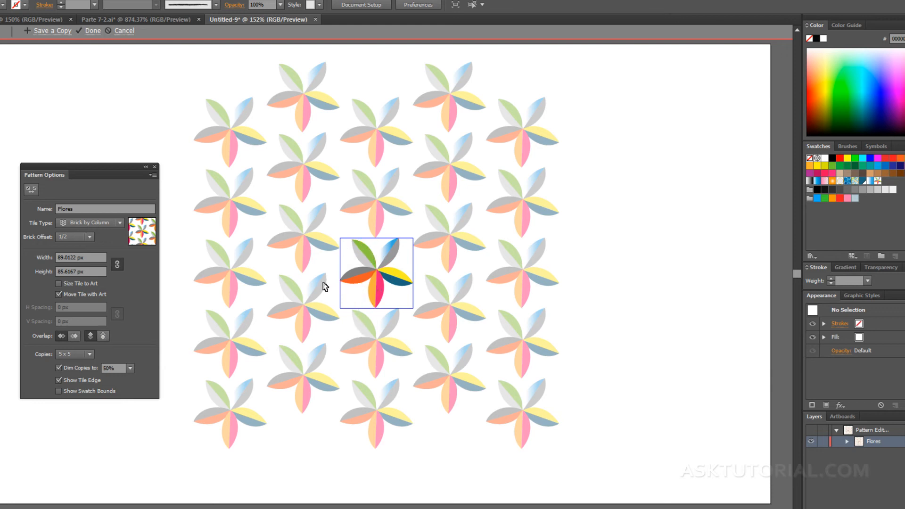
# Compare 3 x 3, 9 x 9 and 5 x 3 preview copies of the pattern, and return to 5 x 5.
pyautogui.click(73, 335)
pyautogui.click(91, 354)
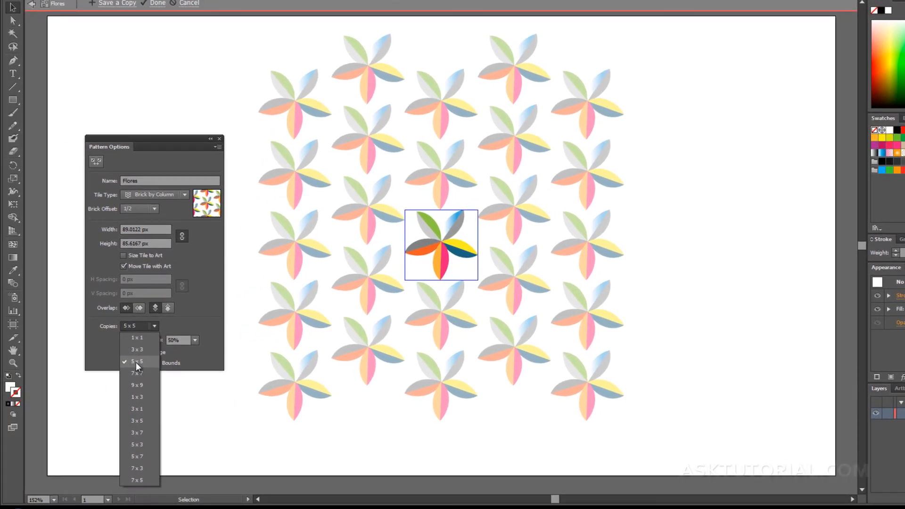
pyautogui.click(136, 349)
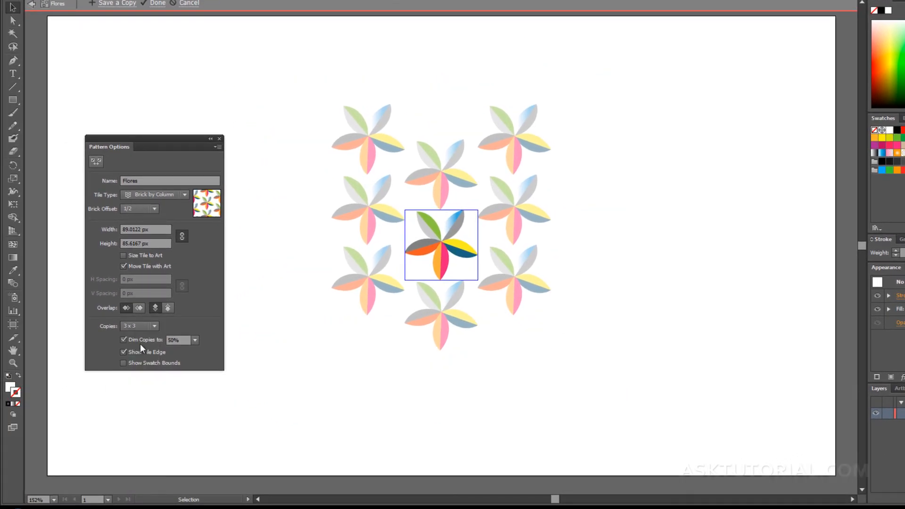
pyautogui.click(154, 327)
pyautogui.click(137, 385)
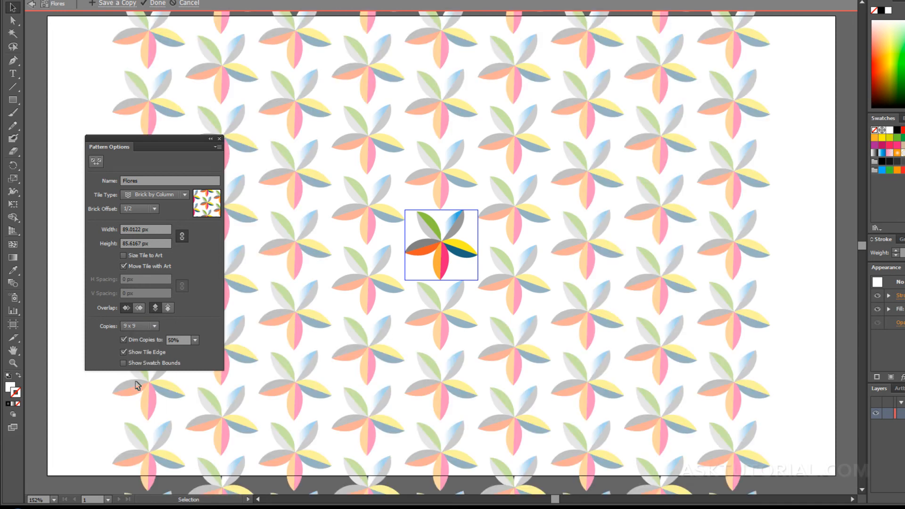
pyautogui.click(154, 325)
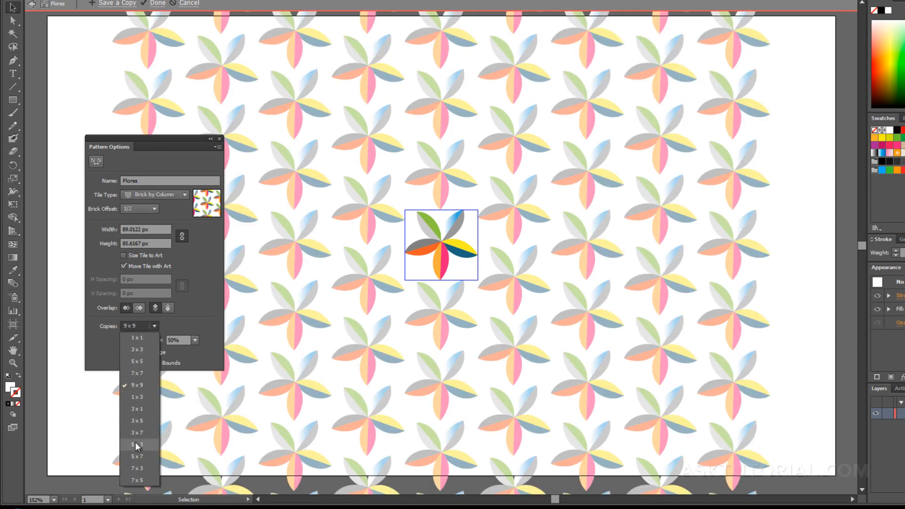
pyautogui.click(137, 446)
pyautogui.click(154, 325)
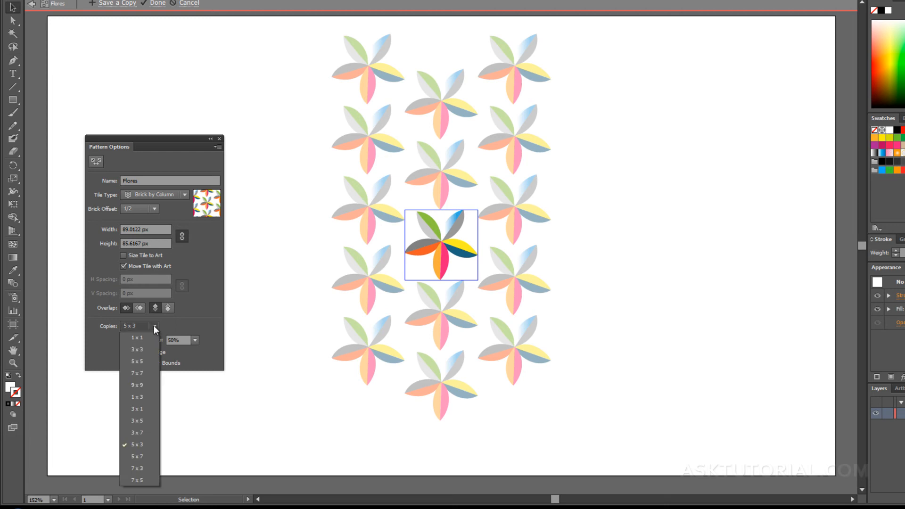
pyautogui.click(137, 360)
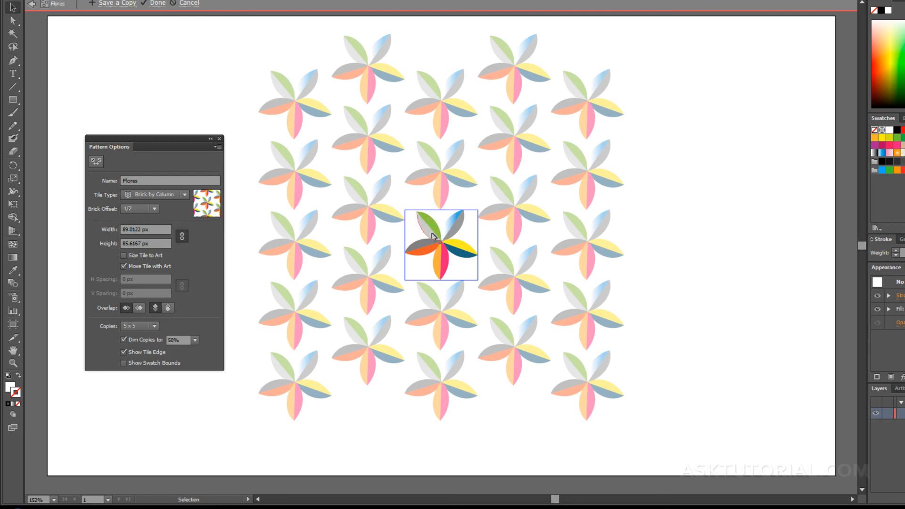
# Toggle the tile edge off and on, and try dimming the pattern copies to 20%, 60% and 100%.
pyautogui.click(123, 352)
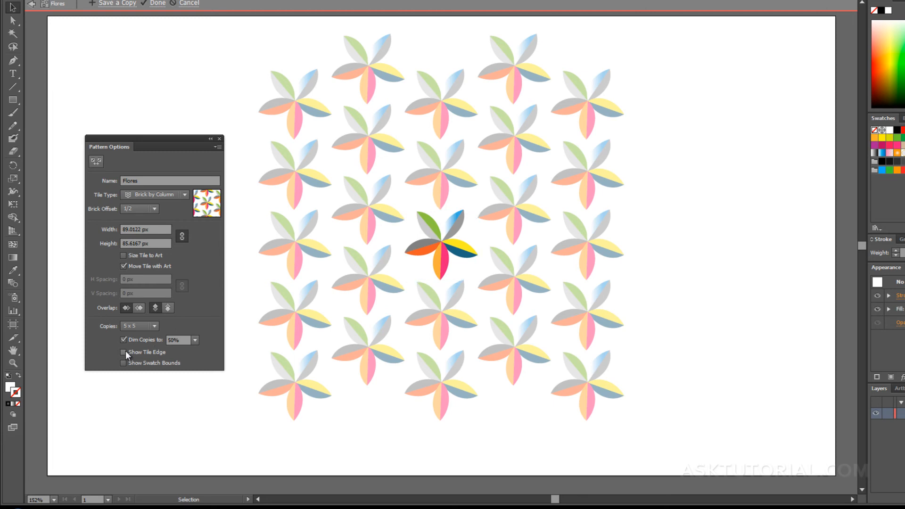
pyautogui.click(125, 352)
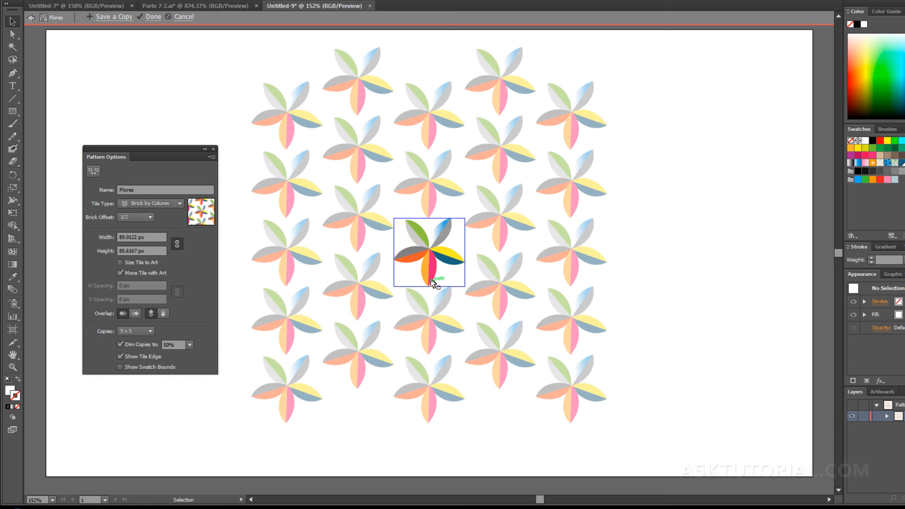
pyautogui.click(190, 344)
pyautogui.click(193, 378)
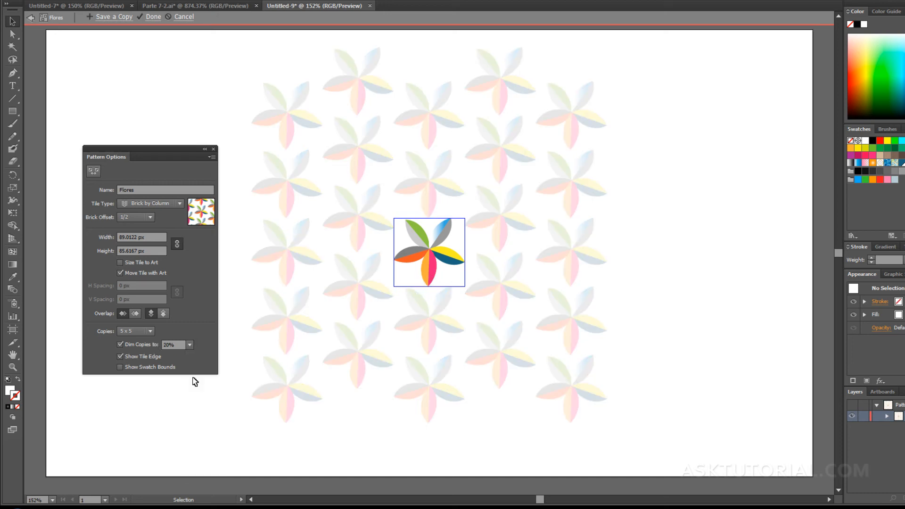
pyautogui.click(190, 344)
pyautogui.click(193, 429)
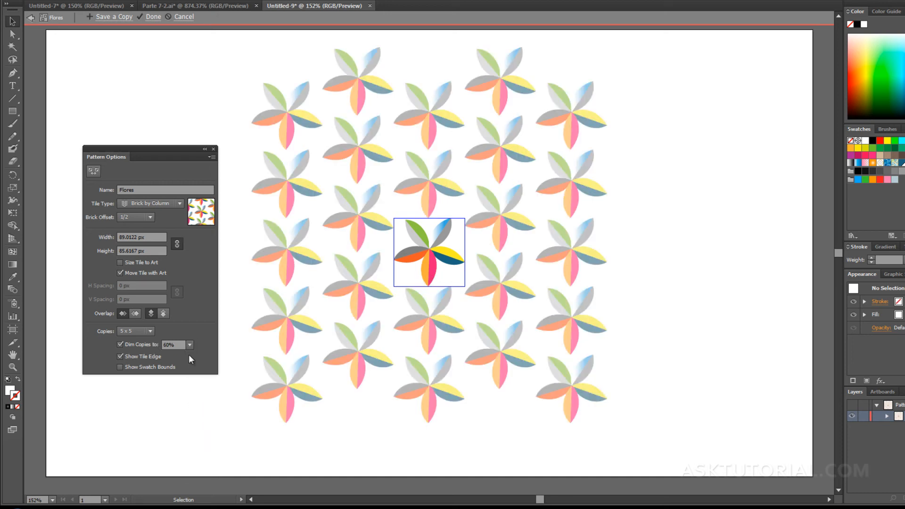
pyautogui.click(189, 344)
pyautogui.click(195, 471)
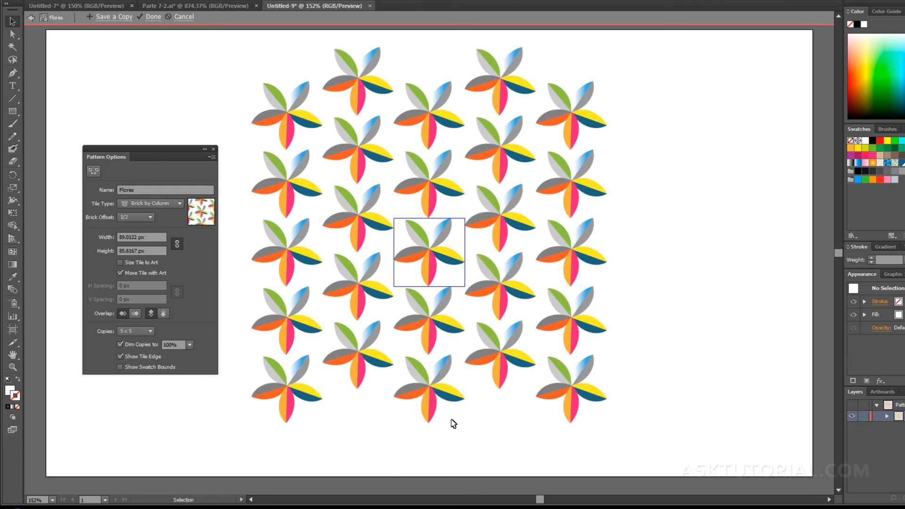
# Hide and reshow the tile edge among the undimmed copies, and set the dimming back to 50%.
pyautogui.click(122, 357)
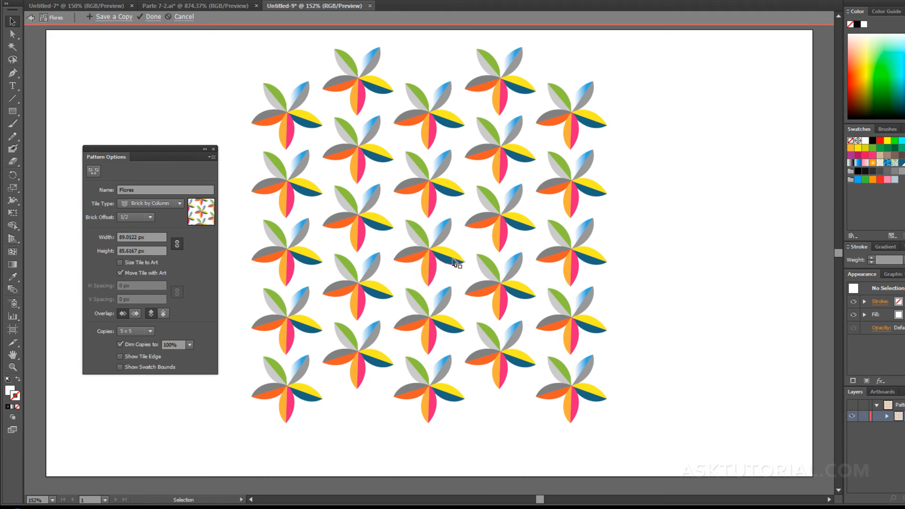
pyautogui.click(120, 357)
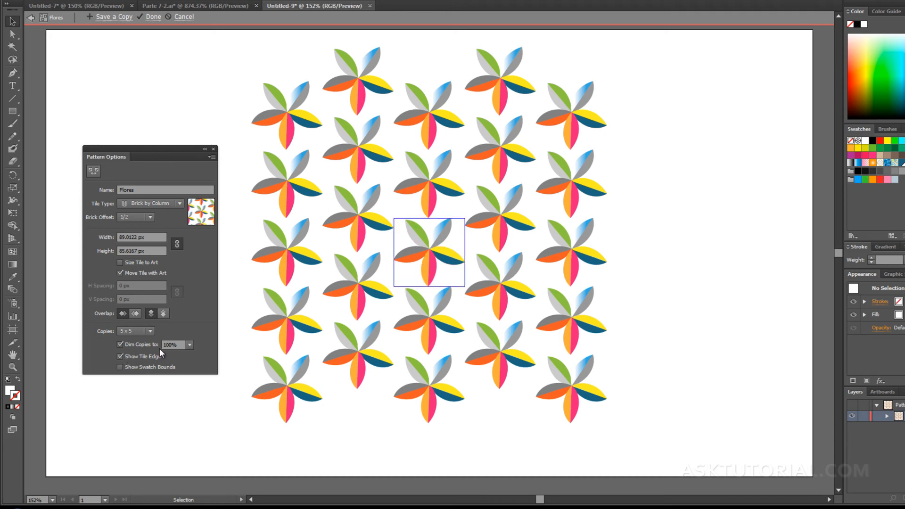
pyautogui.click(189, 345)
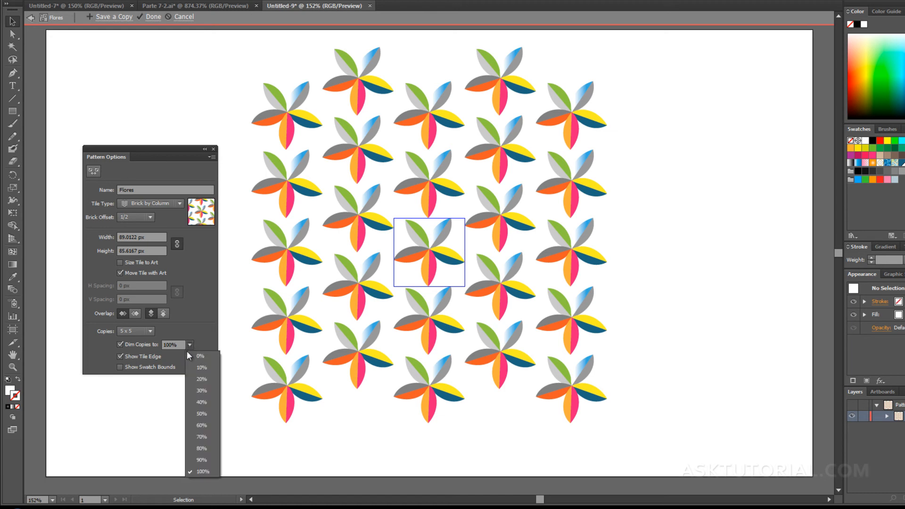
pyautogui.click(200, 405)
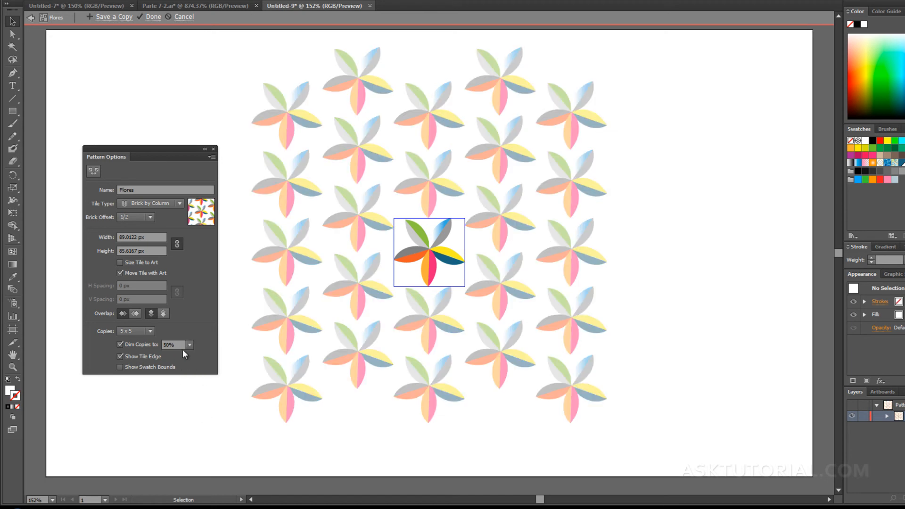
# Show the swatch bounds of the Flores pattern and turn off Move Tile with Art.
pyautogui.click(120, 367)
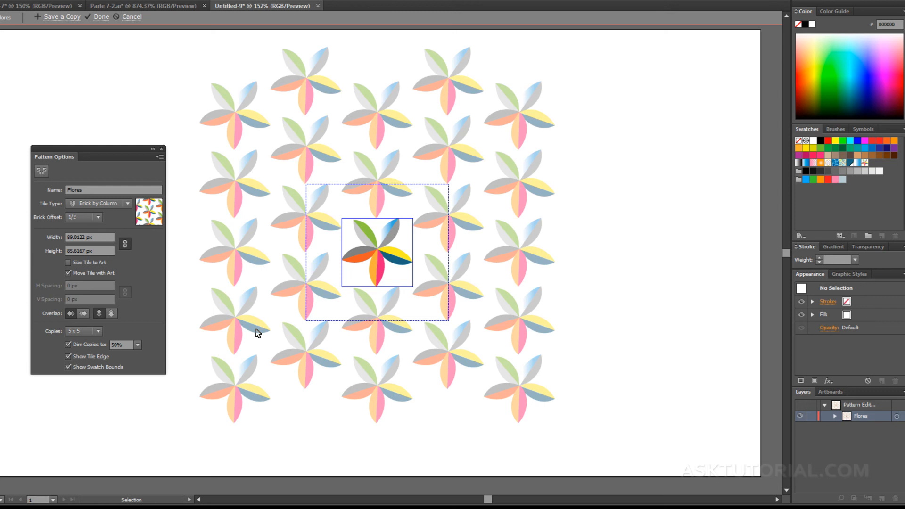
pyautogui.moveTo(335, 210); pyautogui.dragTo(407, 306)
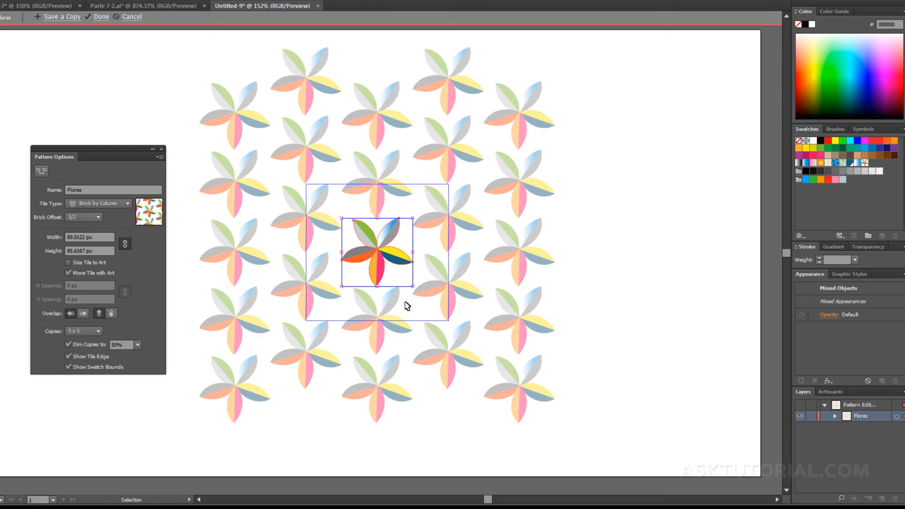
pyautogui.hotkey('ctrl', 'shift', 'a')
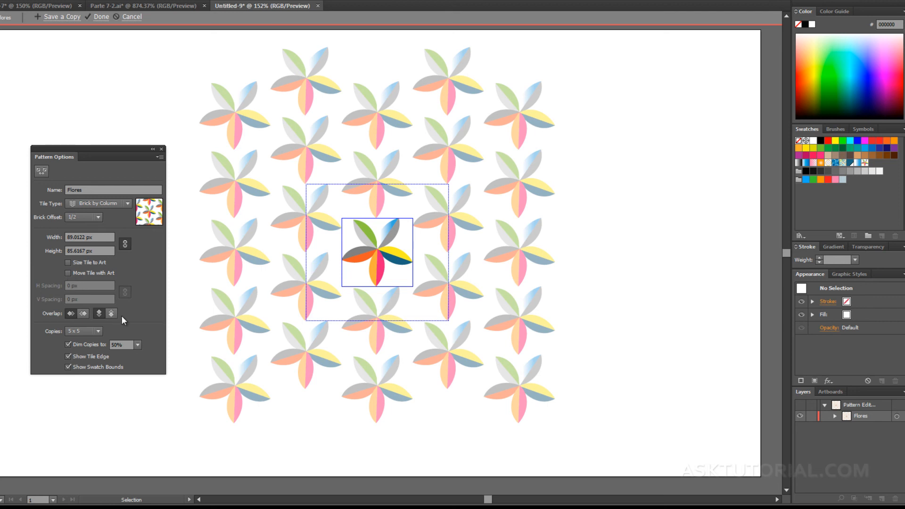
# Select the whole central flower and move it down and left out of its tile, partly overlapping the swatch bounds.
pyautogui.moveTo(327, 208); pyautogui.dragTo(442, 216)
pyautogui.moveTo(423, 307); pyautogui.dragTo(423, 307)
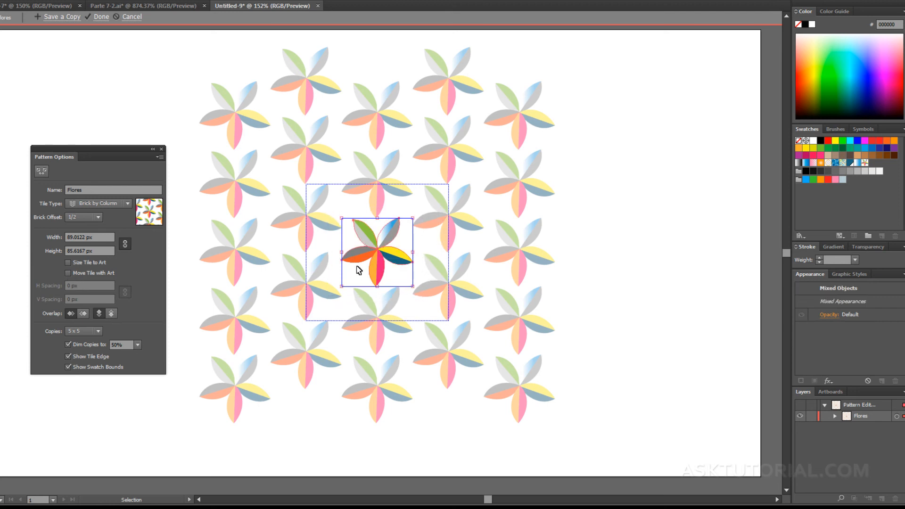
pyautogui.moveTo(355, 263); pyautogui.dragTo(251, 342)
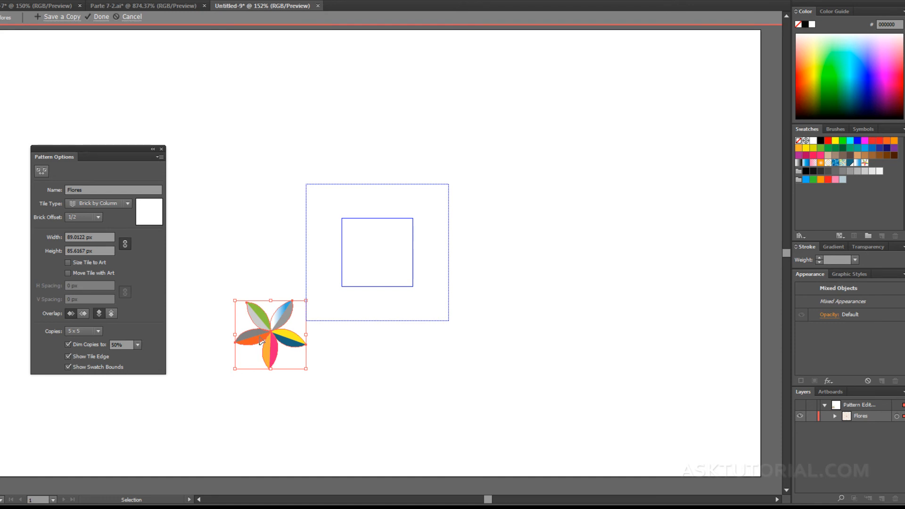
pyautogui.moveTo(259, 337); pyautogui.dragTo(289, 321)
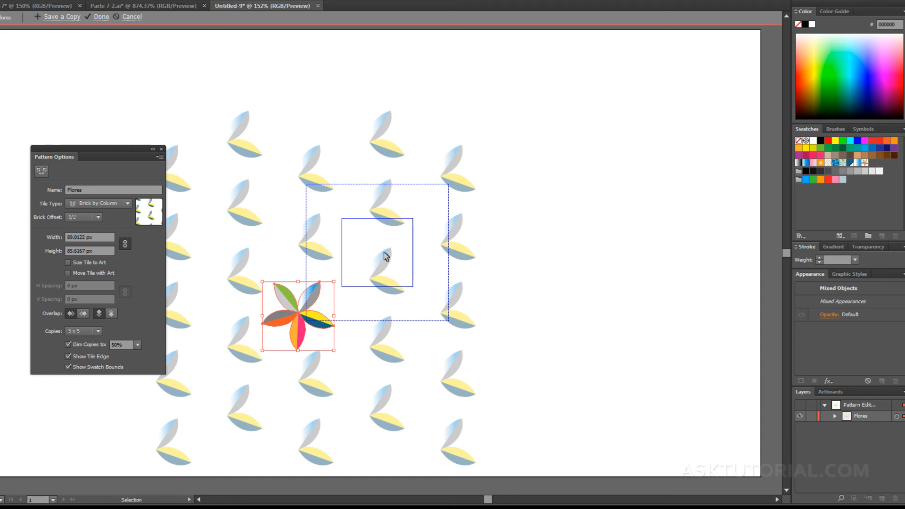
# Move the flower back into its tile, then turn on Move Tile with Art and try moving the flower down and left before undoing.
pyautogui.moveTo(278, 327); pyautogui.dragTo(361, 263)
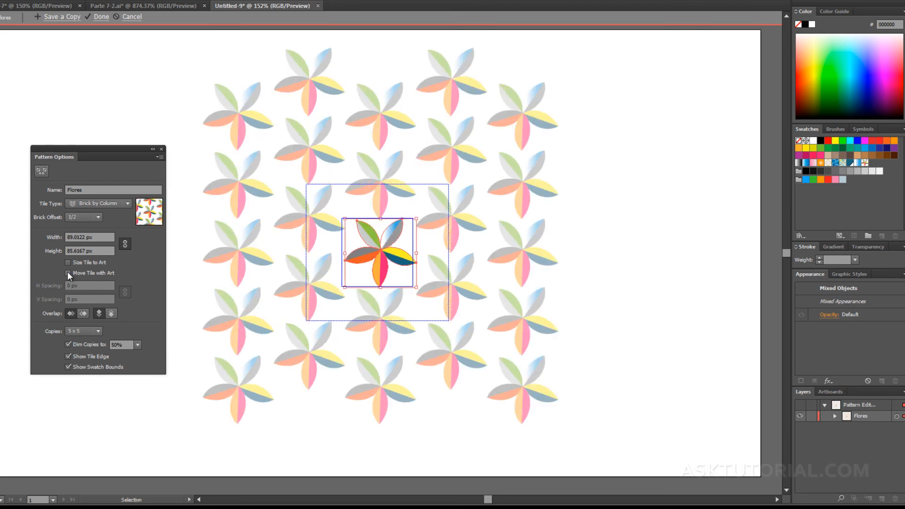
pyautogui.moveTo(361, 259); pyautogui.dragTo(265, 307)
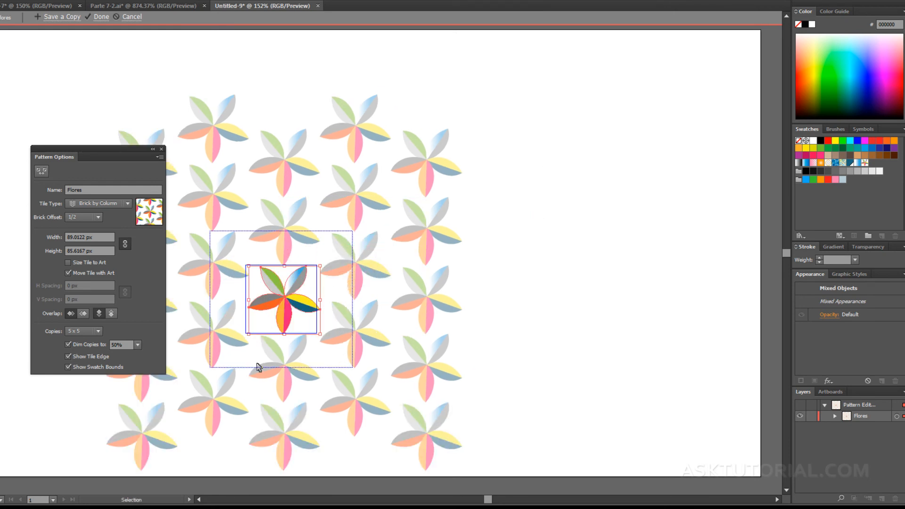
pyautogui.hotkey('ctrl', 'z')
pyautogui.hotkey('ctrl', 'z')
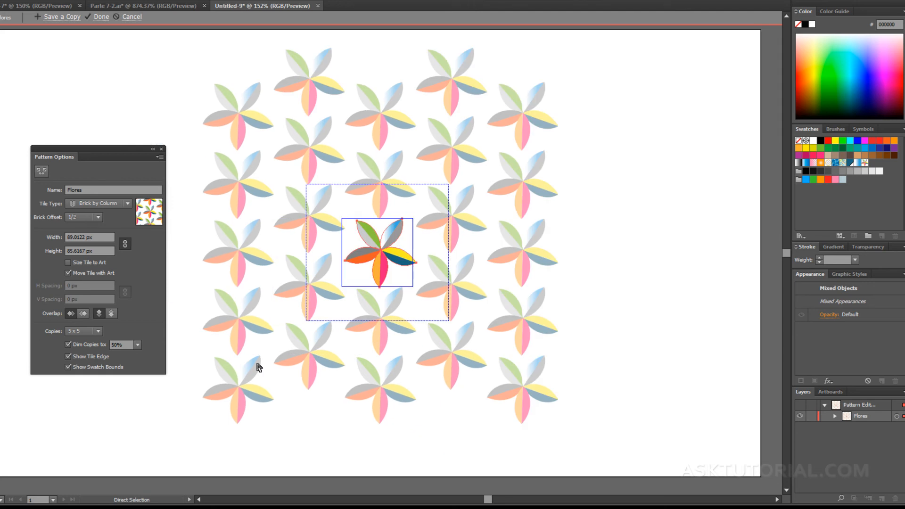
# Hide the swatch bounds and scale the whole central flower down to a little over half its size.
pyautogui.click(68, 368)
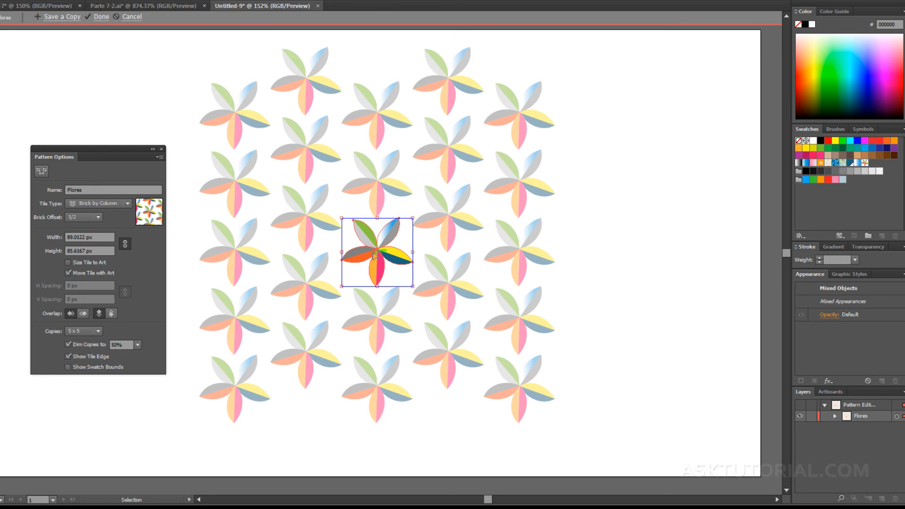
pyautogui.click(356, 281)
pyautogui.moveTo(342, 213); pyautogui.dragTo(410, 283)
pyautogui.moveTo(412, 219); pyautogui.dragTo(396, 250)
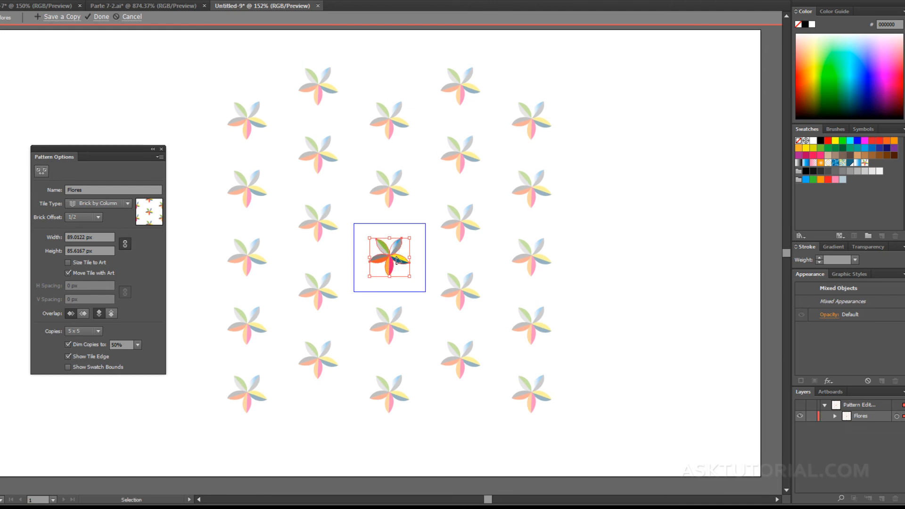
# Duplicate the flower, shrink the copy to about half size, and place copies of it in all four corners of the tile.
pyautogui.click(424, 253)
pyautogui.moveTo(367, 231); pyautogui.dragTo(406, 284)
pyautogui.moveTo(396, 261); pyautogui.dragTo(419, 258)
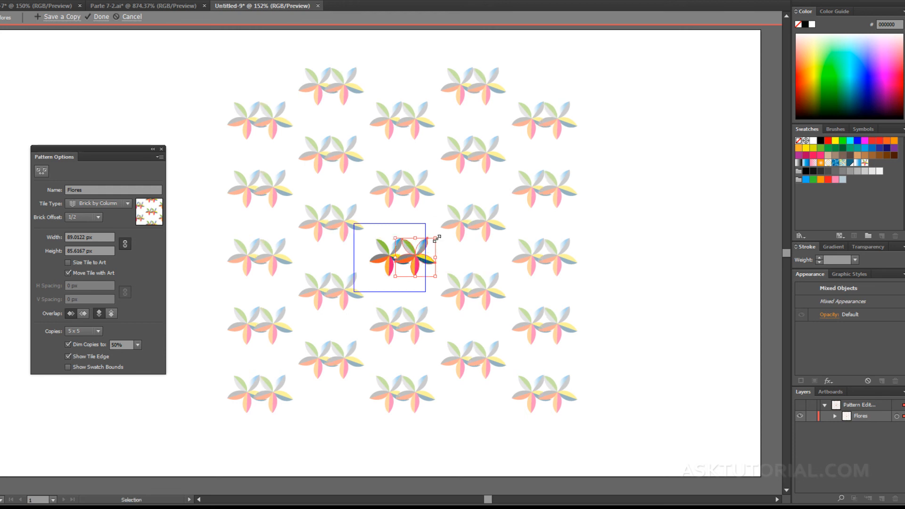
pyautogui.moveTo(436, 239); pyautogui.dragTo(417, 240)
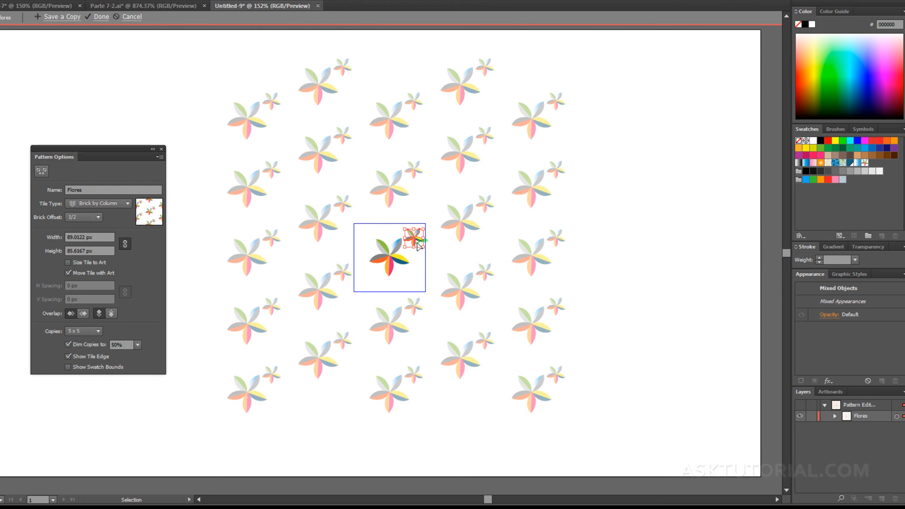
pyautogui.moveTo(417, 243); pyautogui.dragTo(419, 282)
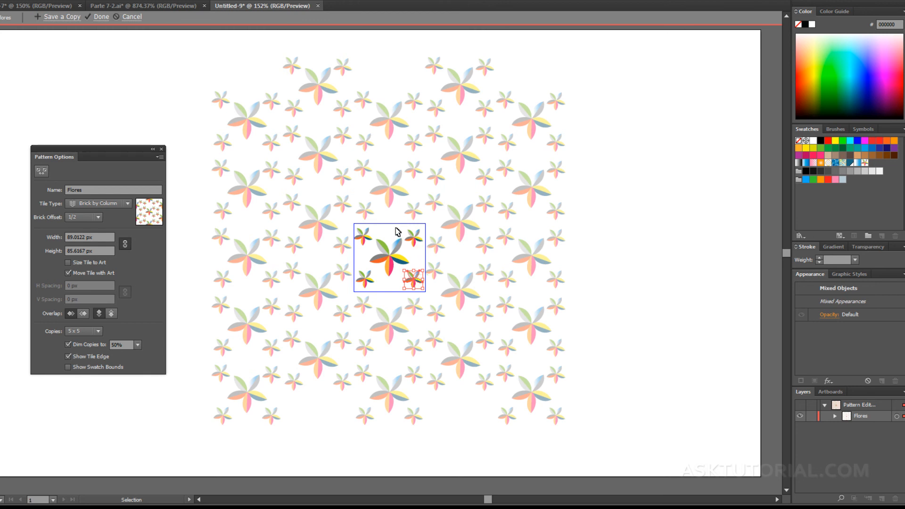
# Nudge the small upper-right and upper-left flowers slightly right within the tile to even out their spacing.
pyautogui.click(417, 242)
pyautogui.moveTo(415, 238); pyautogui.dragTo(417, 240)
pyautogui.click(387, 235)
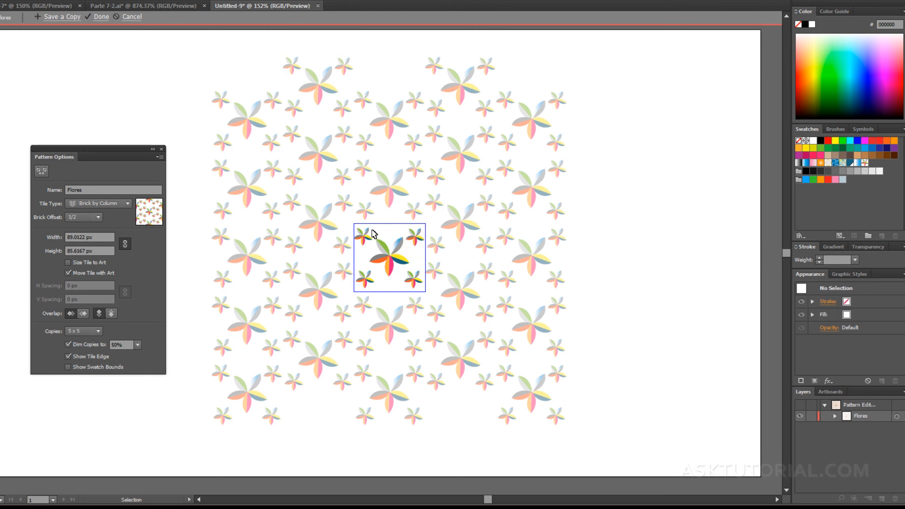
pyautogui.click(361, 241)
pyautogui.moveTo(362, 243)
pyautogui.mouseDown()
pyautogui.moveTo(365, 253)
pyautogui.moveTo(368, 240)
pyautogui.mouseUp()
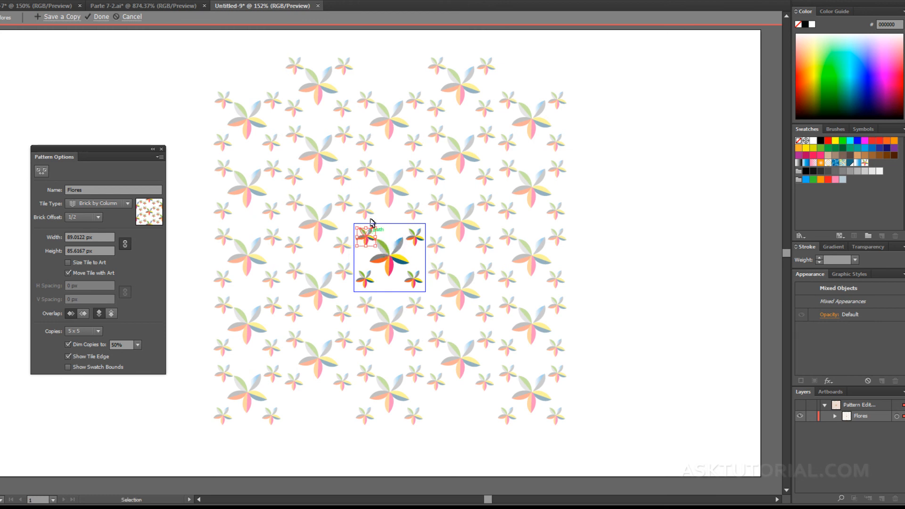
pyautogui.click(403, 268)
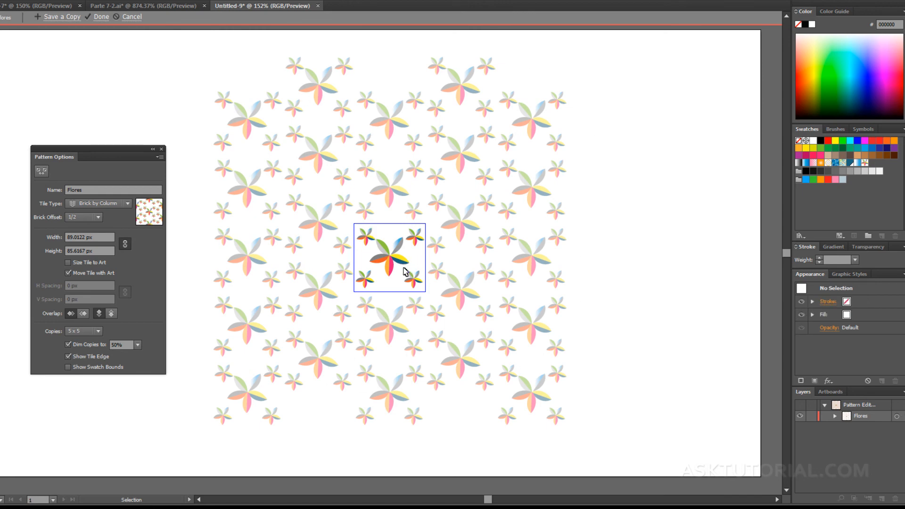
# Recolor the orange half-petal of the tile's small upper-left flower with the light orange swatch.
pyautogui.scroll(2, 404, 271)
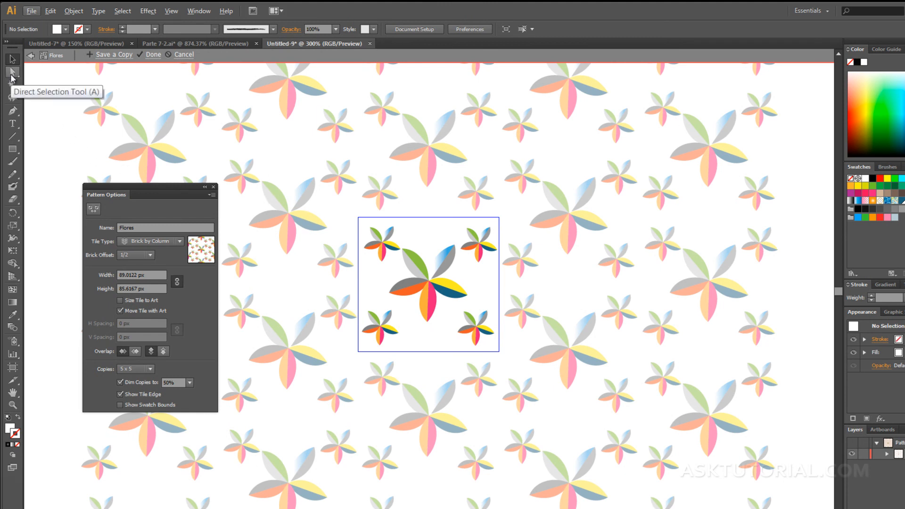
pyautogui.click(12, 74)
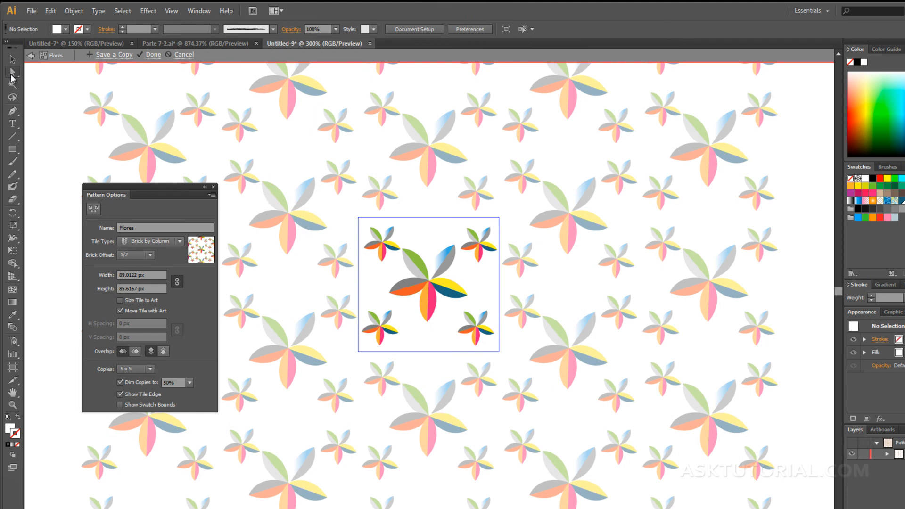
pyautogui.click(383, 256)
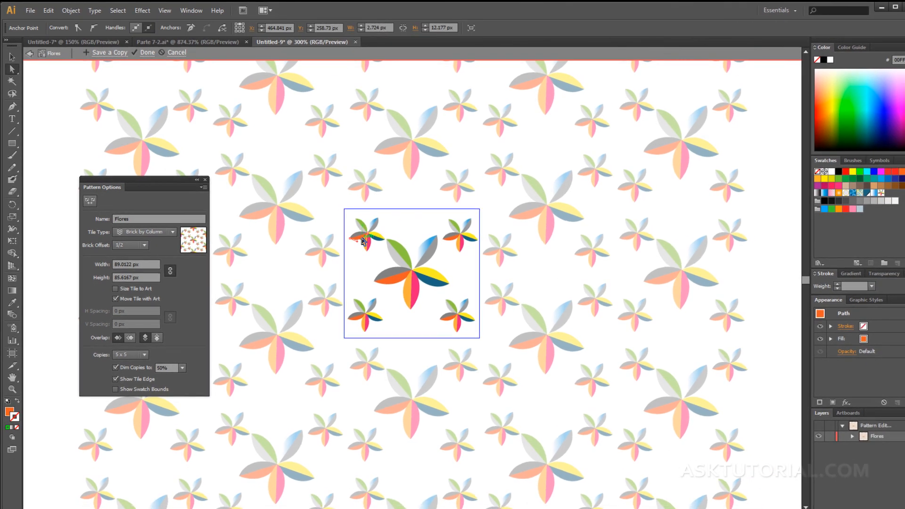
pyautogui.click(367, 244)
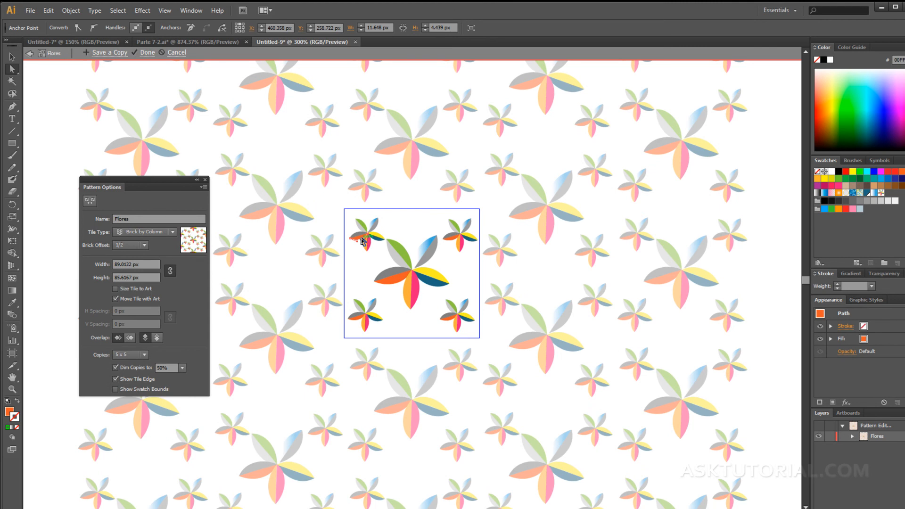
pyautogui.click(10, 413)
pyautogui.click(818, 179)
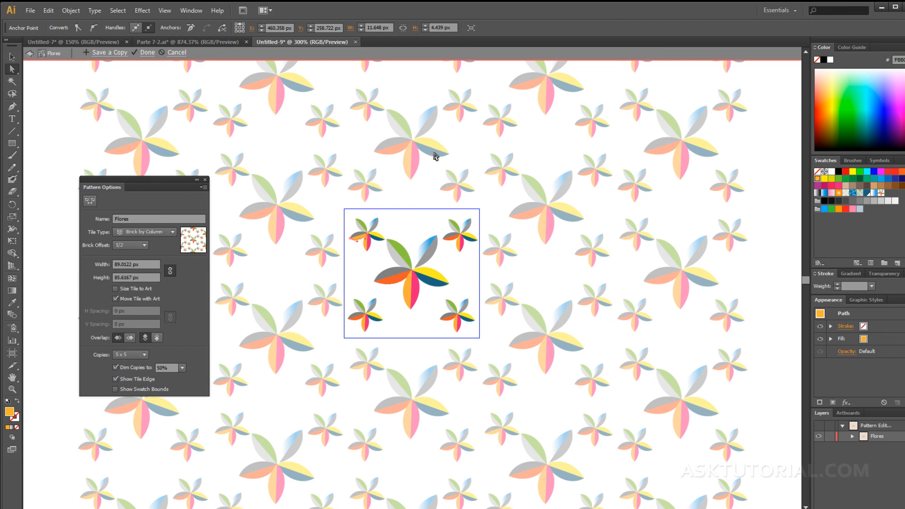
# Fill the tile's whole small lower-right flower with yellow and the small lower-left flower with orange.
pyautogui.moveTo(435, 299); pyautogui.dragTo(477, 336)
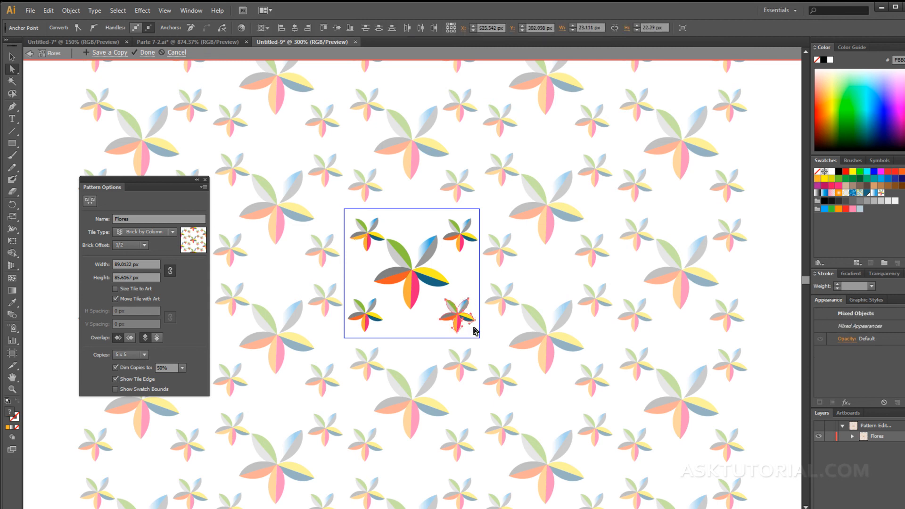
pyautogui.click(853, 172)
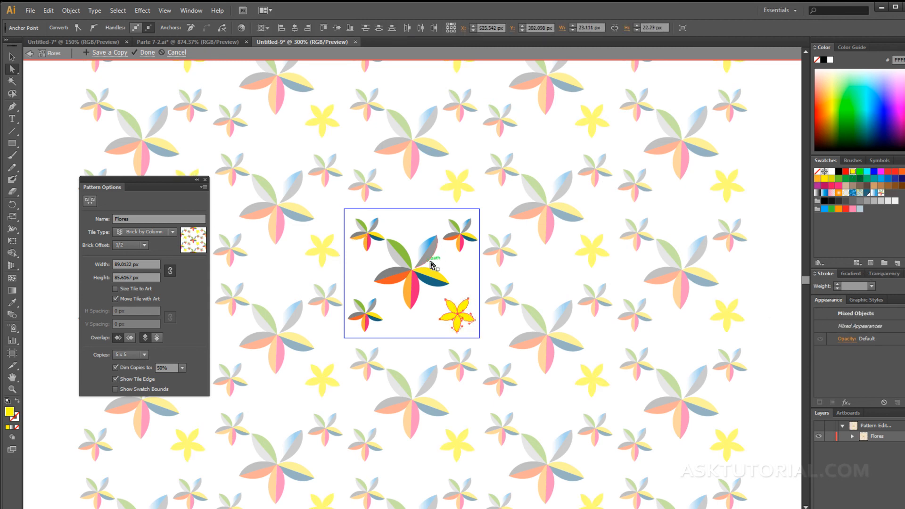
pyautogui.moveTo(348, 294); pyautogui.dragTo(388, 332)
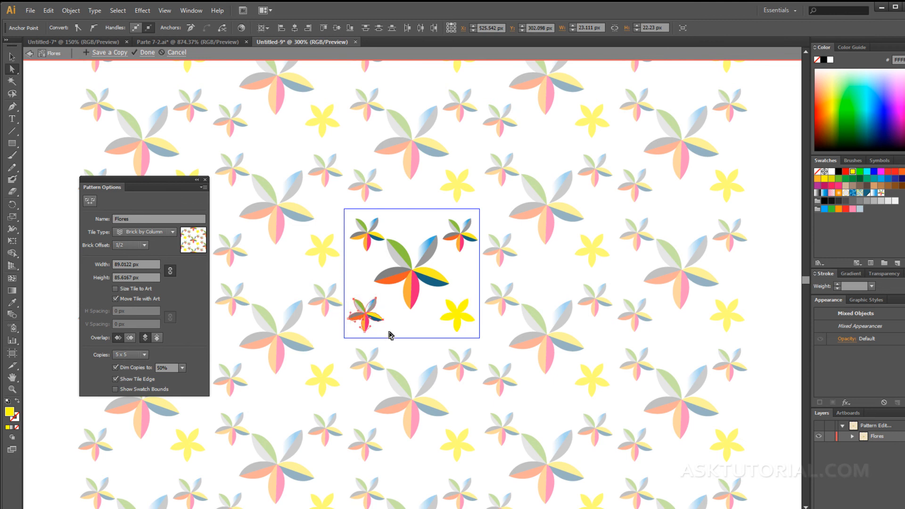
pyautogui.click(904, 171)
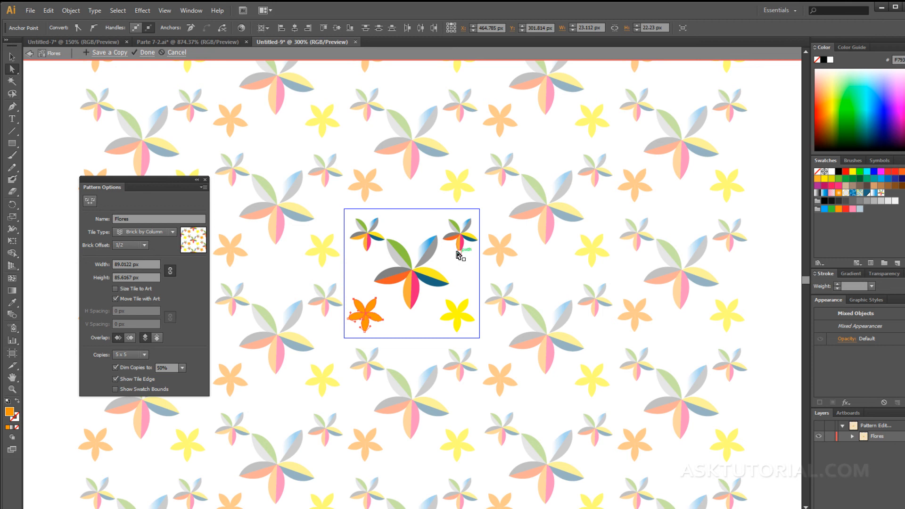
# Fill the lower petals of the tile's small upper-right flower with the purple swatch R=147 G=39 B=143.
pyautogui.moveTo(451, 253); pyautogui.dragTo(468, 236)
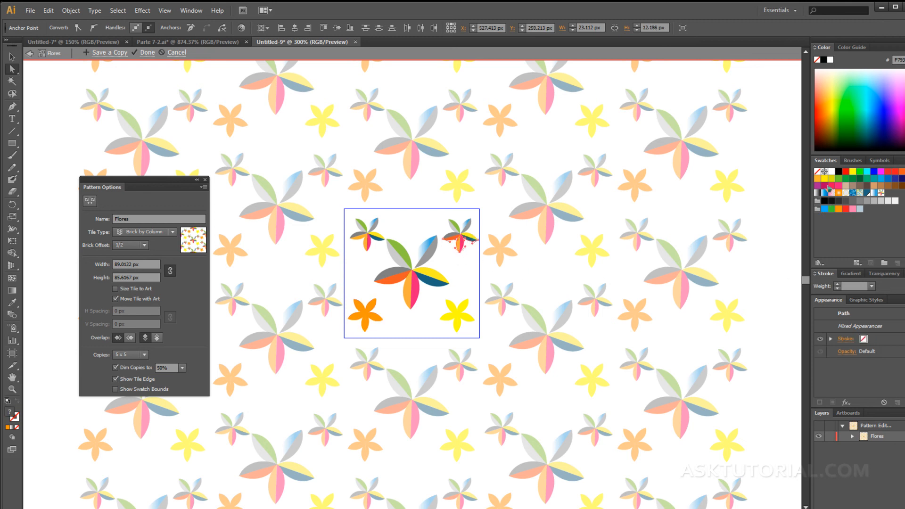
pyautogui.click(817, 185)
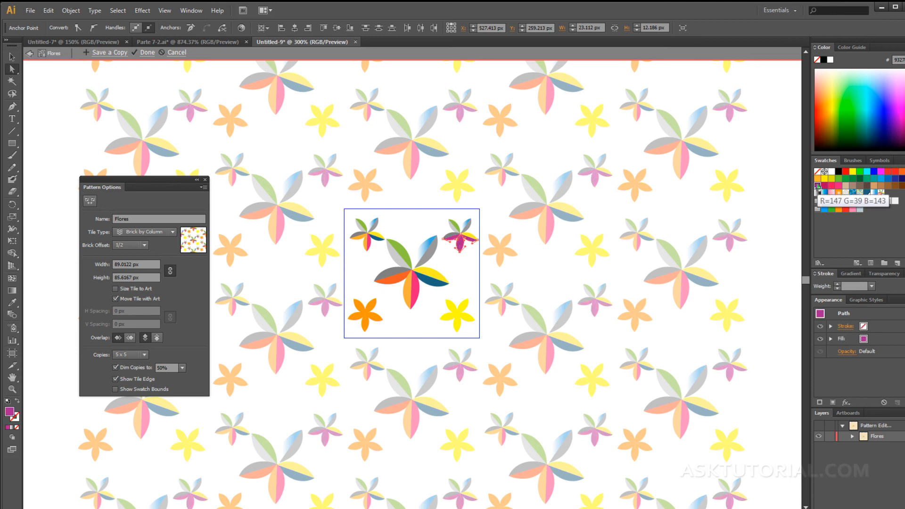
pyautogui.press('ctrl')
pyautogui.hotkey('ctrl', '0')
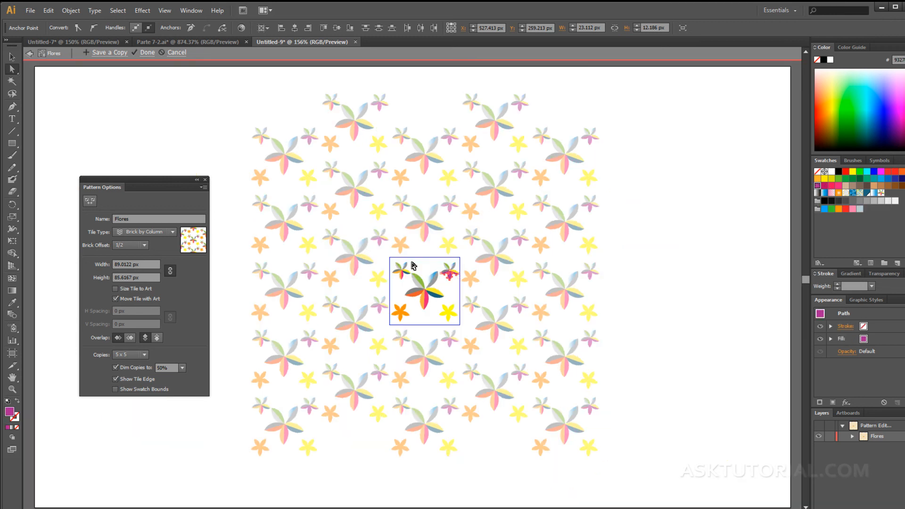
pyautogui.click(425, 352)
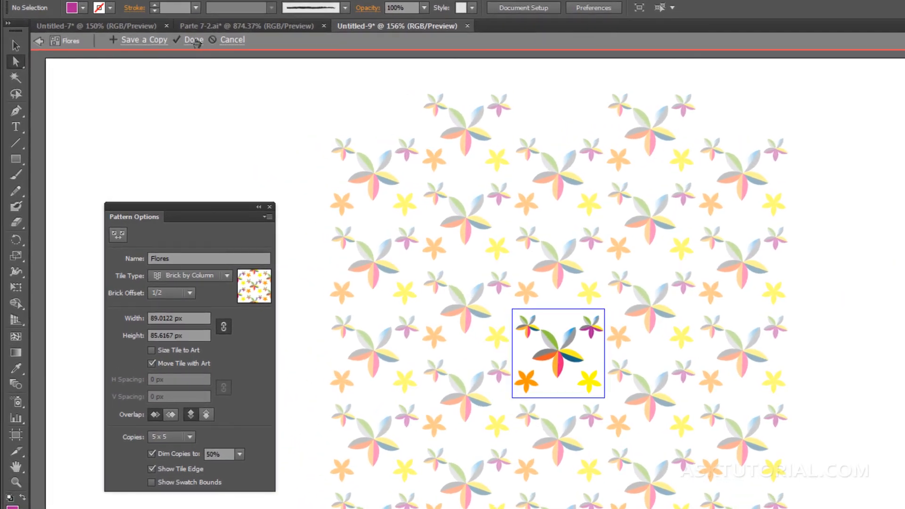
# Finish editing the Flores pattern and delete the original flower from the artboard.
pyautogui.click(147, 52)
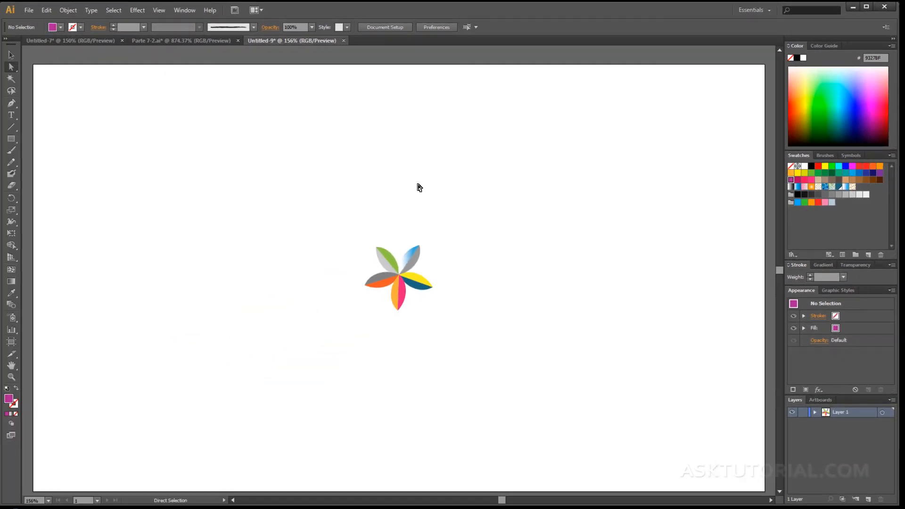
pyautogui.moveTo(336, 245); pyautogui.dragTo(451, 332)
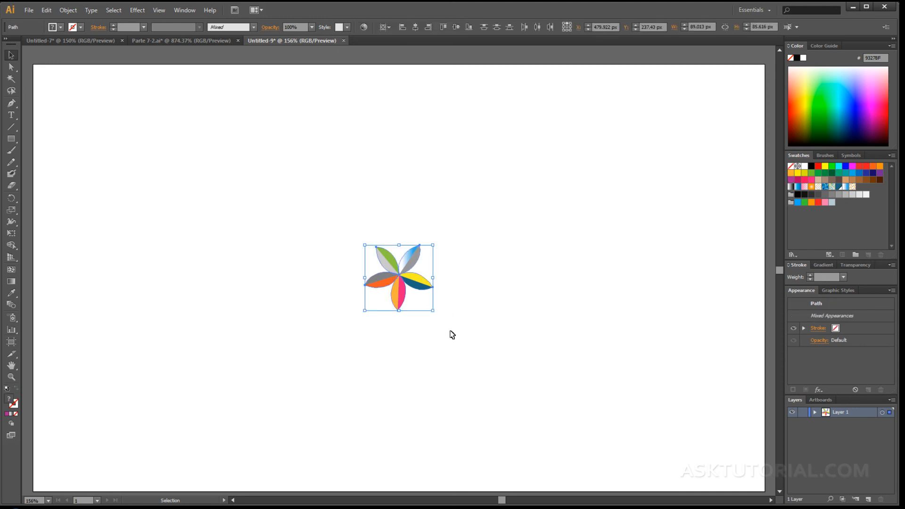
pyautogui.press('Delete')
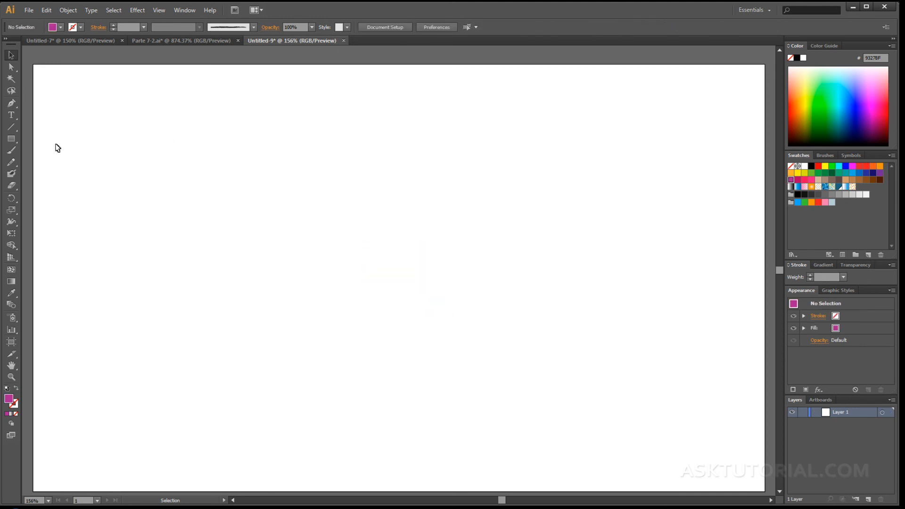
# Draw a five-pointed star about 361 by 351 px and move it to the middle of the artboard.
pyautogui.click(11, 139)
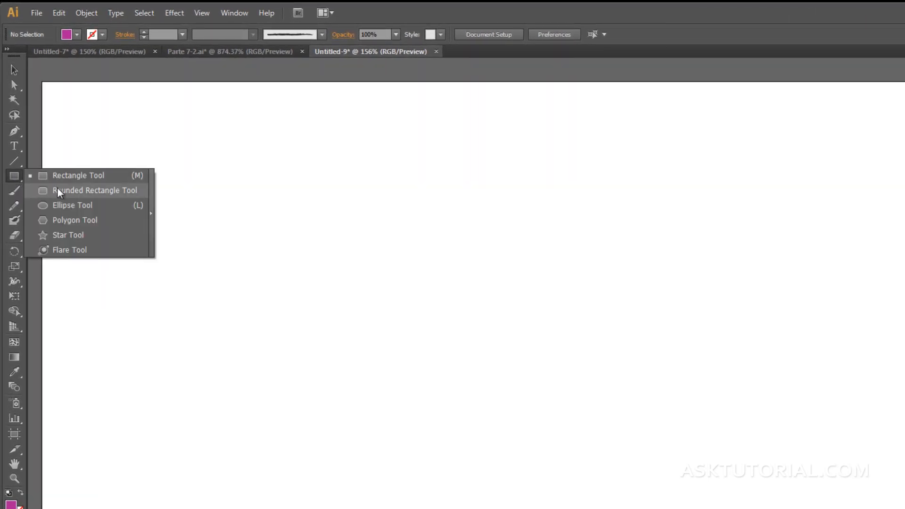
pyautogui.click(67, 235)
pyautogui.moveTo(329, 469); pyautogui.dragTo(436, 305)
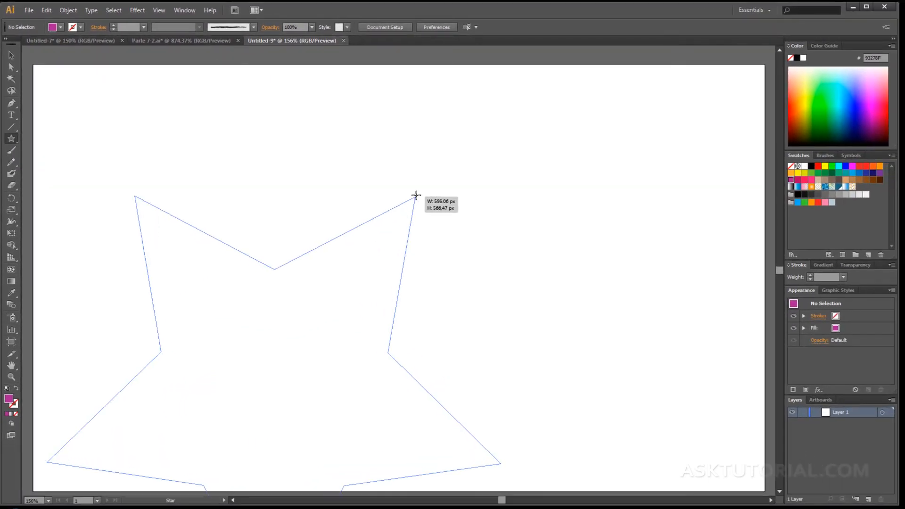
pyautogui.moveTo(364, 253); pyautogui.dragTo(351, 267)
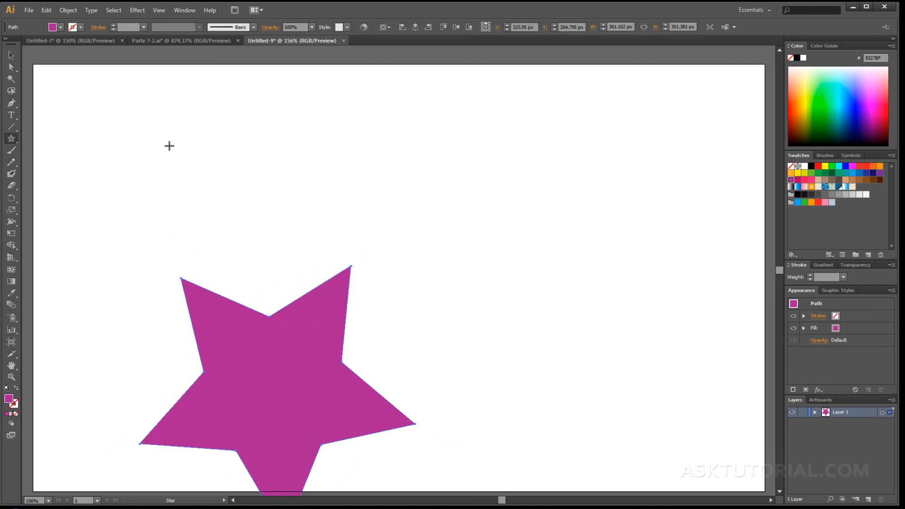
pyautogui.click(12, 56)
pyautogui.moveTo(238, 332); pyautogui.dragTo(353, 213)
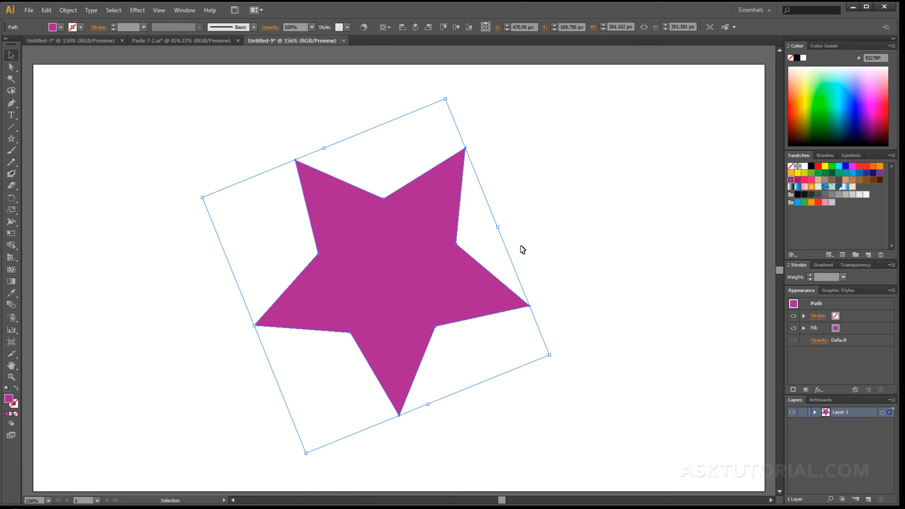
# Fill the star with the custom Flores pattern swatch.
pyautogui.click(559, 241)
pyautogui.click(441, 244)
pyautogui.click(852, 187)
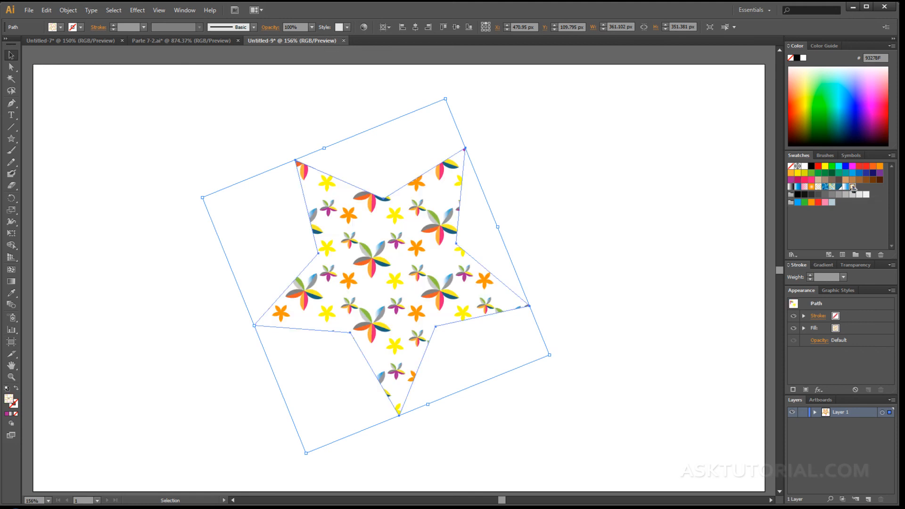
pyautogui.click(666, 222)
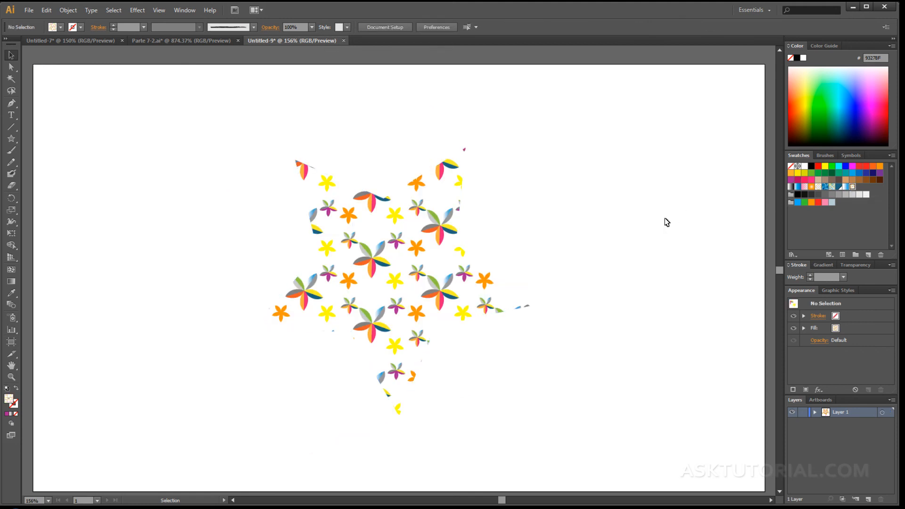
# Give the pattern-filled star a red FF0000 stroke.
pyautogui.click(382, 259)
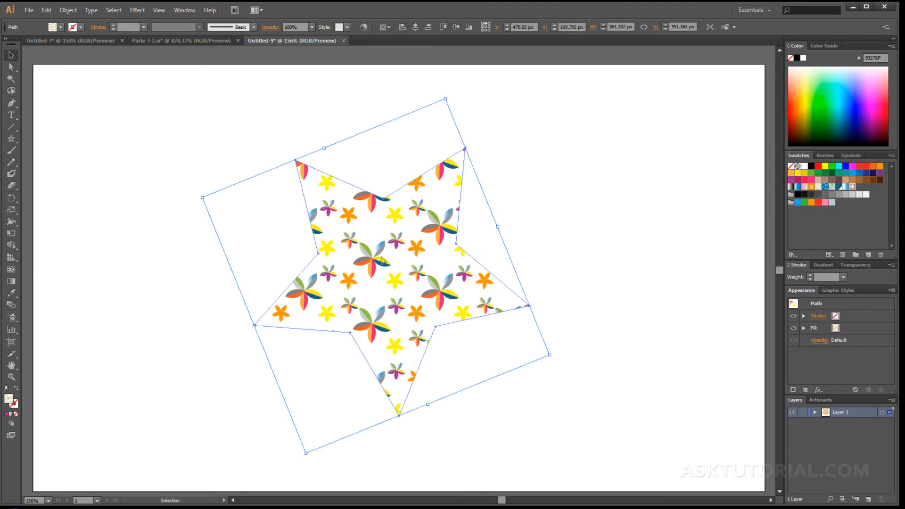
pyautogui.click(12, 404)
pyautogui.click(811, 167)
pyautogui.click(790, 186)
pyautogui.click(811, 180)
pyautogui.click(820, 167)
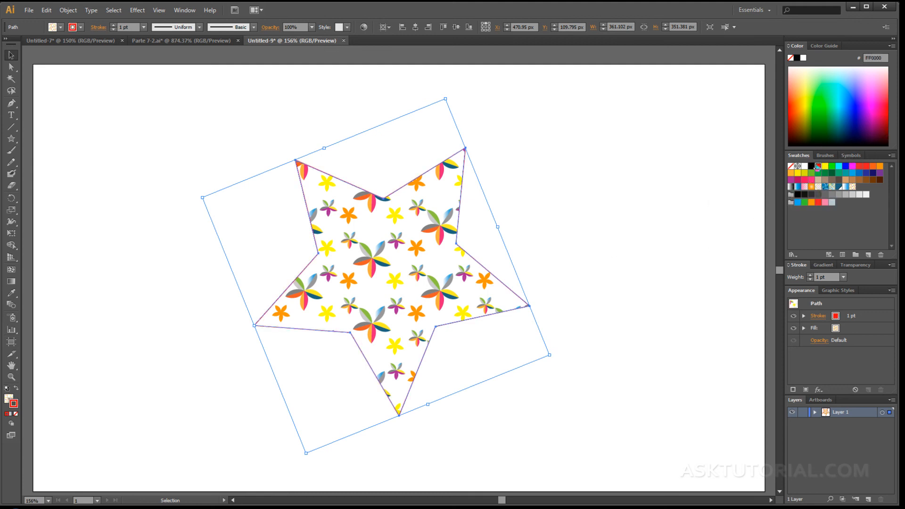
# Set the star's stroke weight to 4 pt and deselect the star.
pyautogui.click(113, 25)
pyautogui.click(113, 25)
pyautogui.click(113, 25)
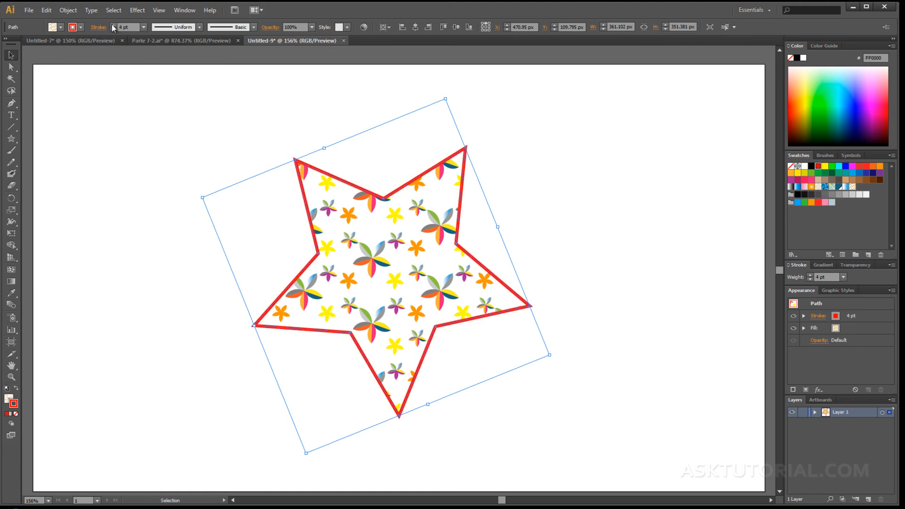
pyautogui.click(541, 218)
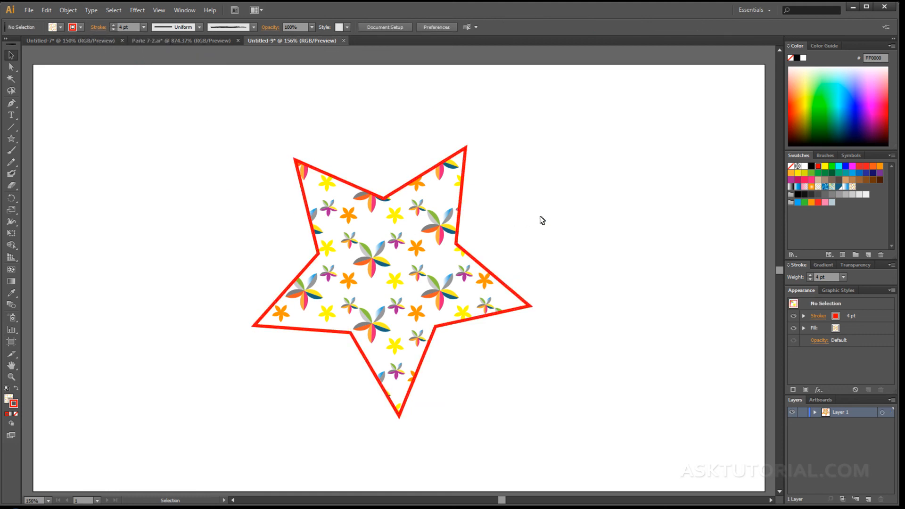